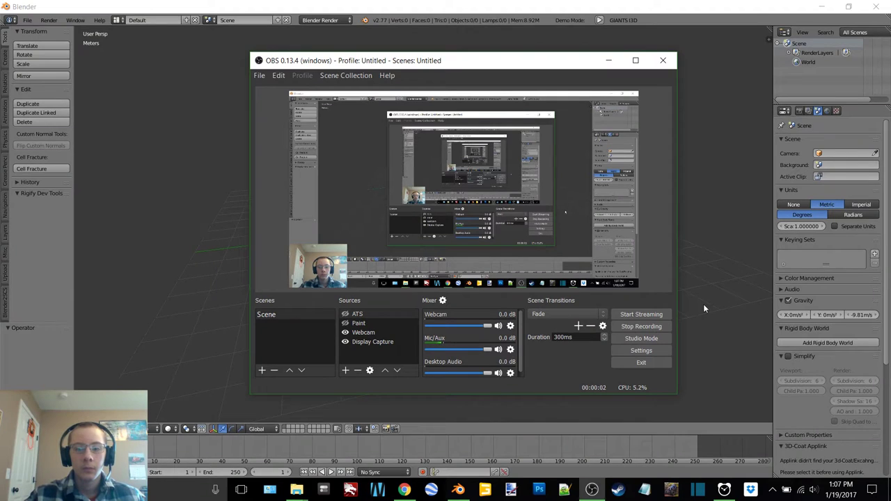
Start the 30-minute timer in Alarms & Clock and return to the empty Blender scene without the splash screen.
{"action": "left_click", "coordinate": [608, 60]}
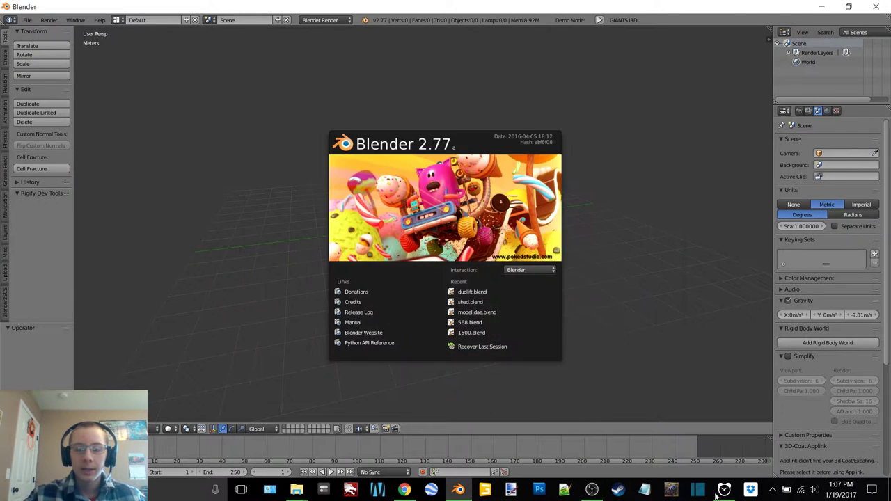
{"action": "left_click", "coordinate": [724, 489]}
{"action": "left_click", "coordinate": [475, 205]}
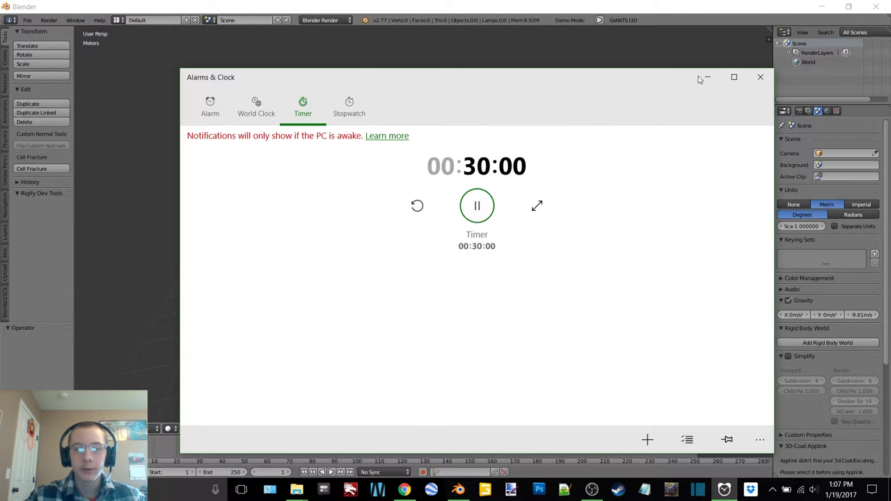
{"action": "left_click", "coordinate": [704, 76]}
{"action": "left_click", "coordinate": [606, 123]}
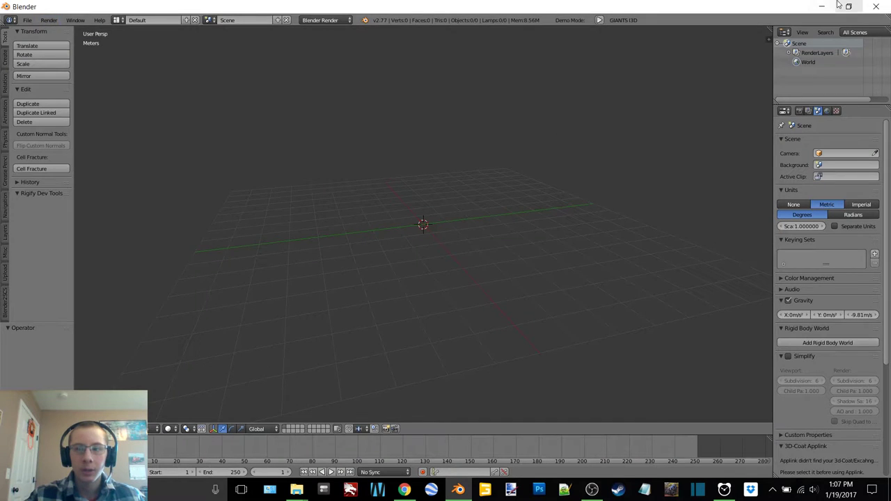
{"action": "scroll", "coordinate": [575, 172], "scroll_direction": "down", "scroll_amount": 2}
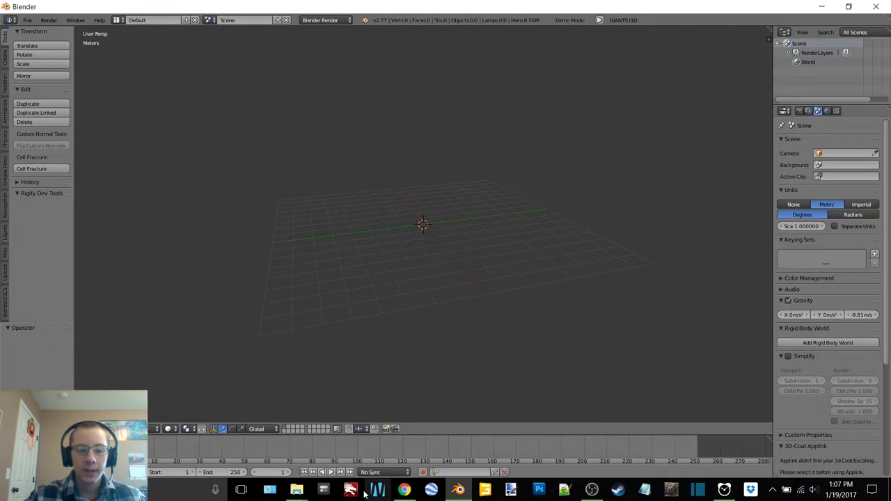
Open the store image from LoadStarGrain's Old textures folder and examine the truck's cab, bed and wheels up close.
{"action": "left_click", "coordinate": [297, 489]}
{"action": "left_click", "coordinate": [387, 435]}
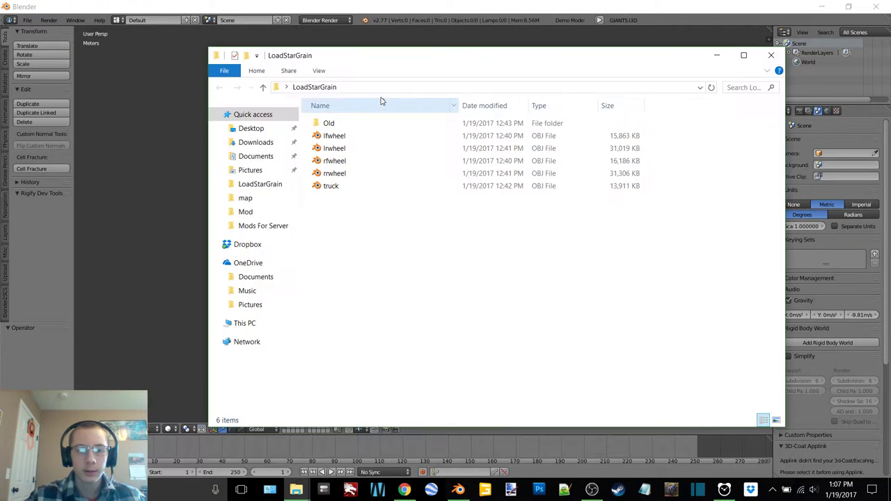
{"action": "double_click", "coordinate": [358, 123]}
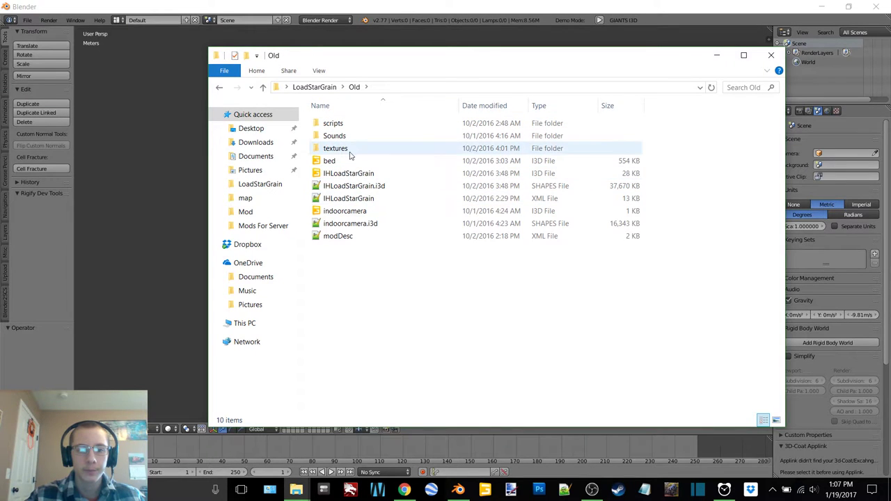
{"action": "double_click", "coordinate": [339, 148]}
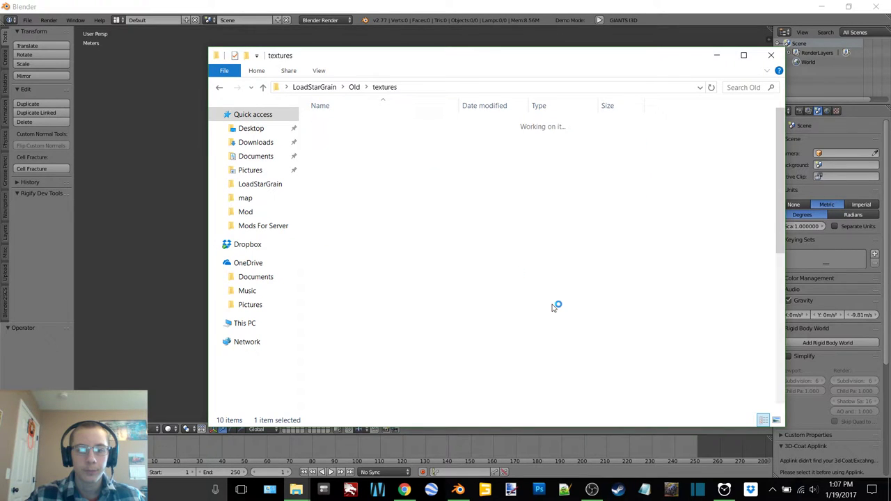
{"action": "left_click", "coordinate": [689, 295]}
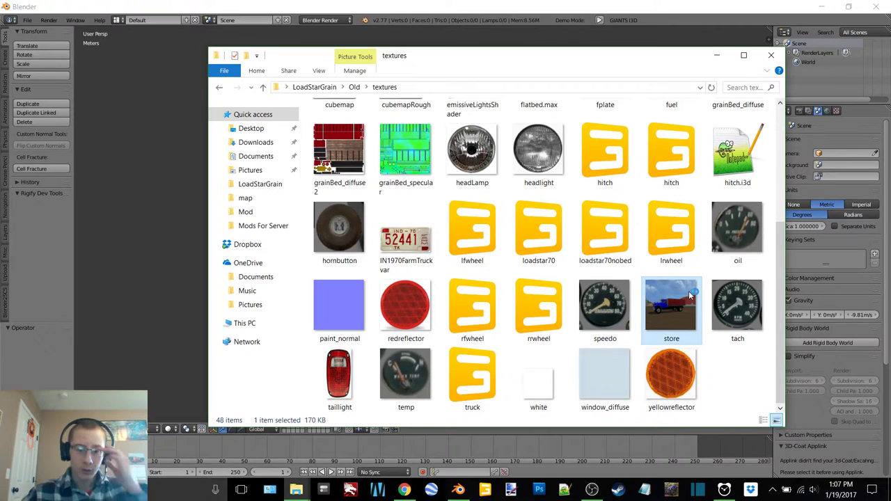
{"action": "double_click", "coordinate": [680, 291]}
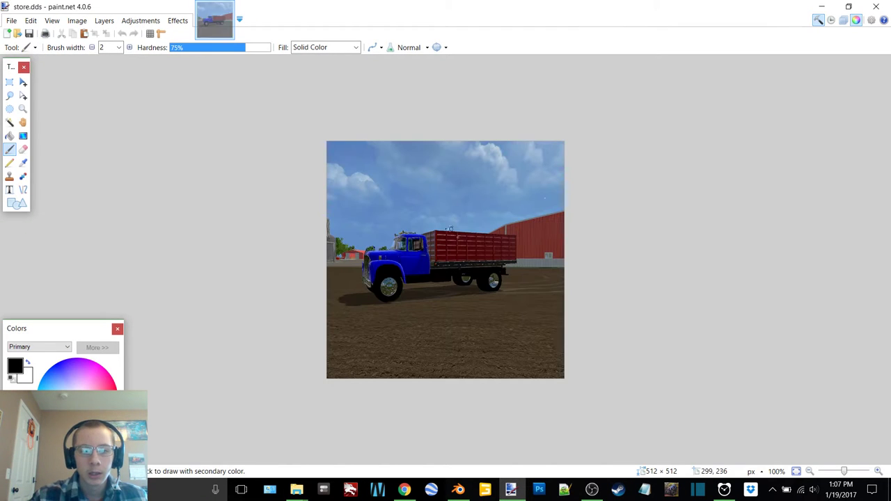
{"action": "scroll", "coordinate": [407, 260], "scroll_direction": "up", "scroll_amount": 2, "text": "ctrl"}
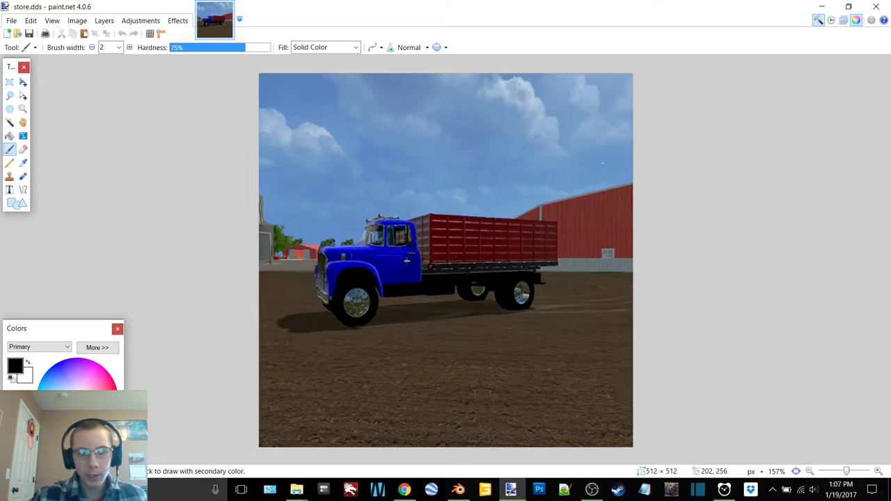
{"action": "scroll", "coordinate": [406, 260], "scroll_direction": "down", "scroll_amount": 2, "text": "ctrl"}
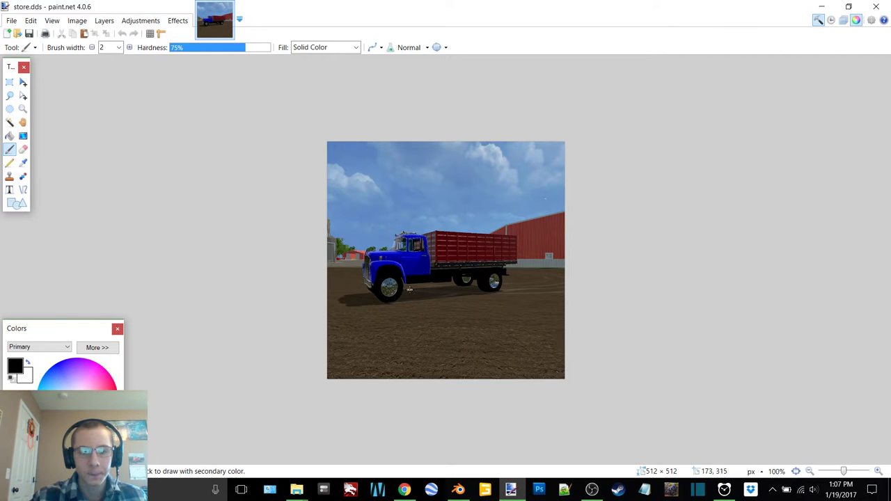
{"action": "scroll", "coordinate": [367, 269], "scroll_direction": "up", "scroll_amount": 2, "text": "ctrl"}
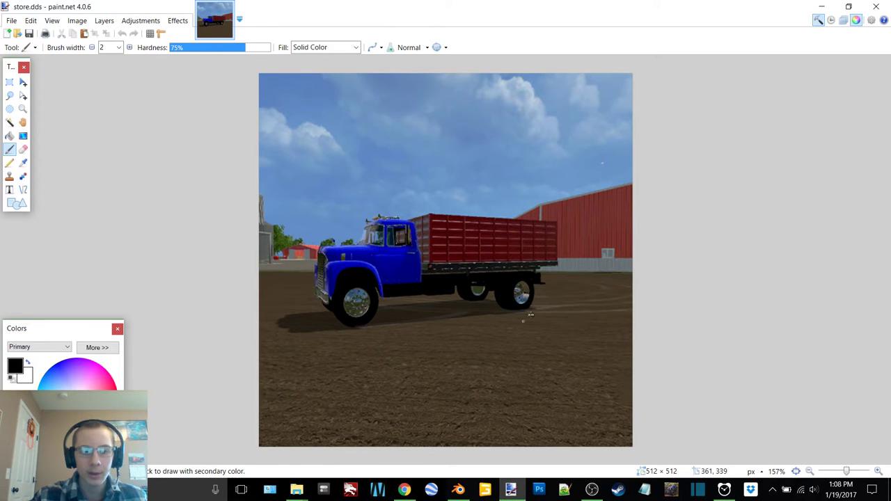
Close the store image, return to the LoadStarGrain folder and minimize the file window to get back to Blender.
{"action": "left_click", "coordinate": [877, 7]}
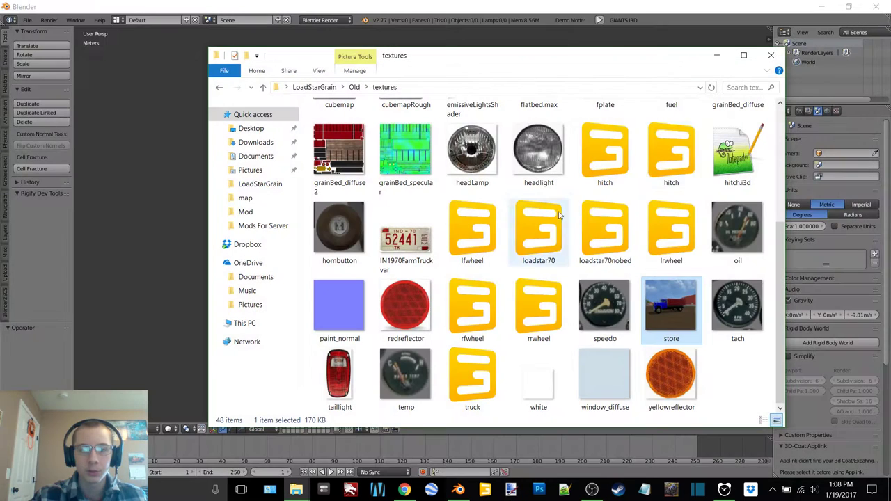
{"action": "left_click", "coordinate": [221, 88]}
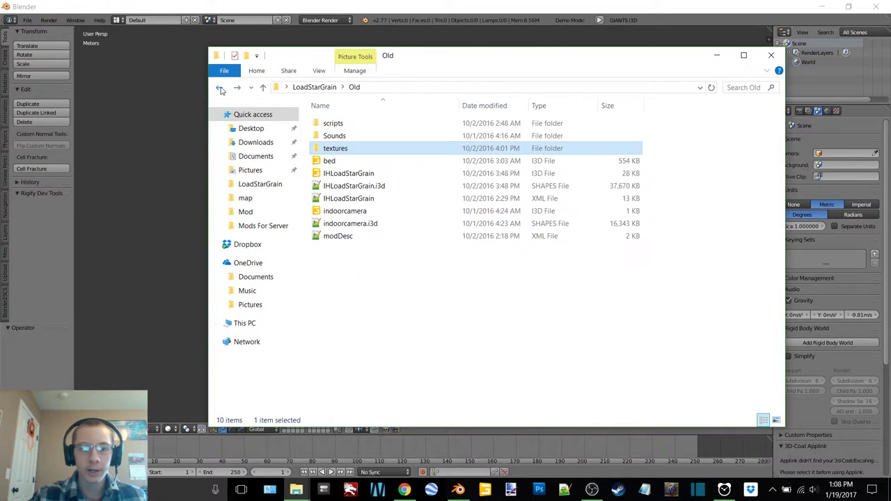
{"action": "left_click", "coordinate": [221, 89]}
{"action": "left_click", "coordinate": [716, 55]}
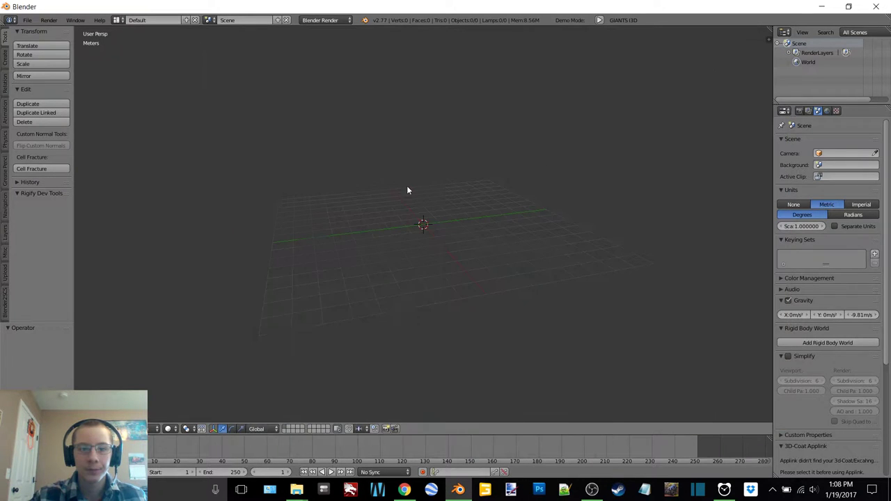
Import the Wavefront file truck.obj from the LoadStarGrain folder on the Desktop.
{"action": "left_click", "coordinate": [27, 21]}
{"action": "mouse_move", "coordinate": [75, 210]}
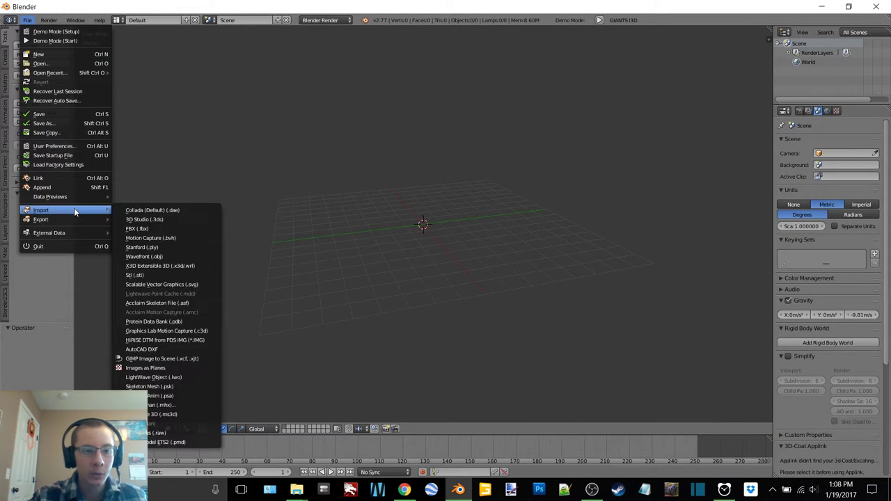
{"action": "left_click", "coordinate": [168, 255]}
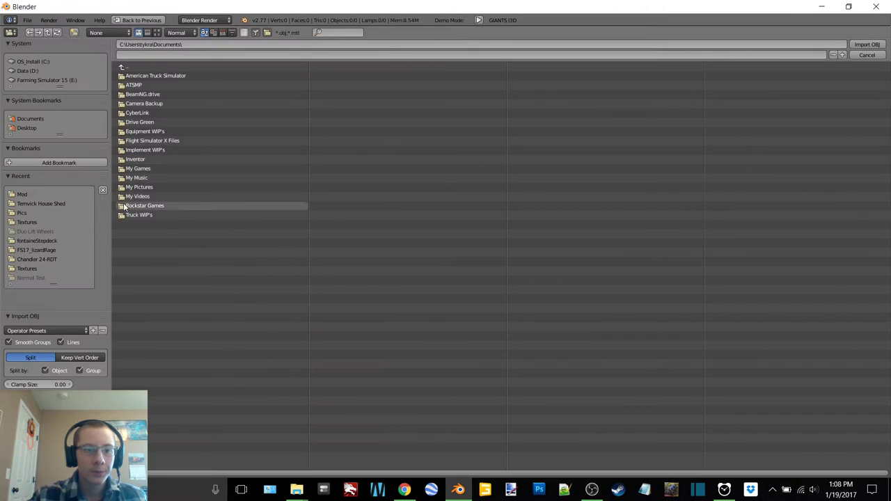
{"action": "left_click", "coordinate": [21, 128]}
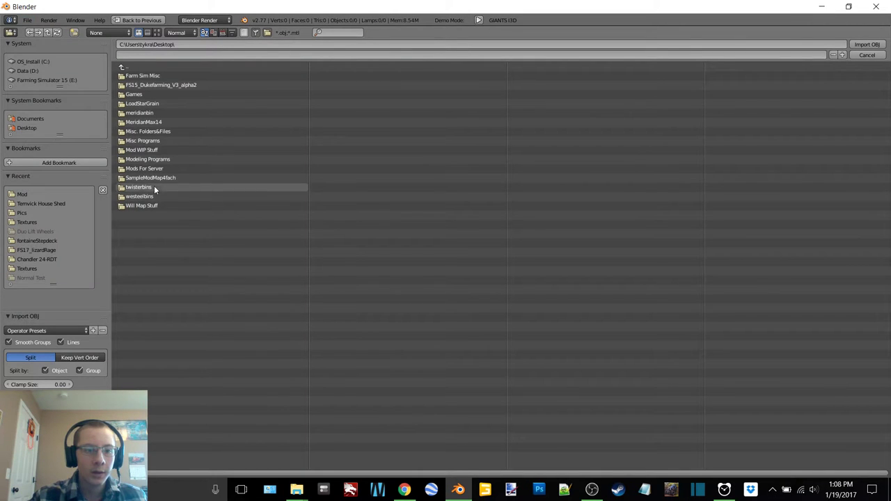
{"action": "left_click", "coordinate": [146, 103]}
{"action": "left_click", "coordinate": [156, 122]}
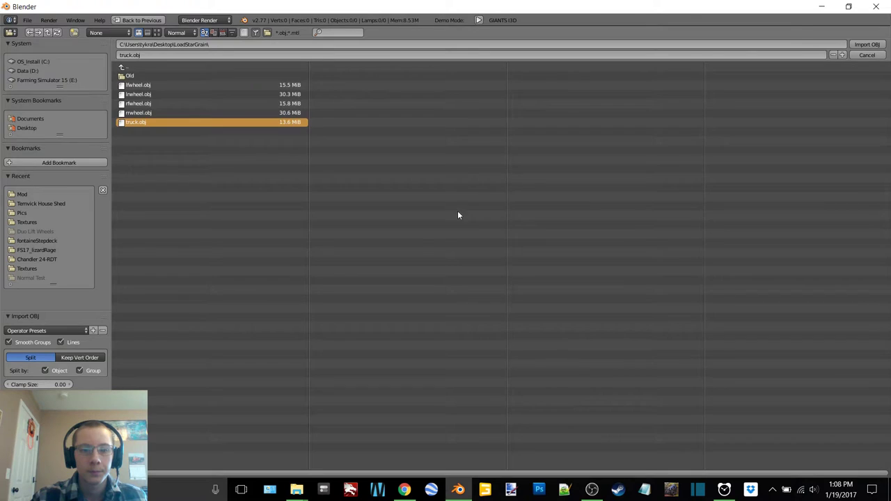
{"action": "key", "text": "Return"}
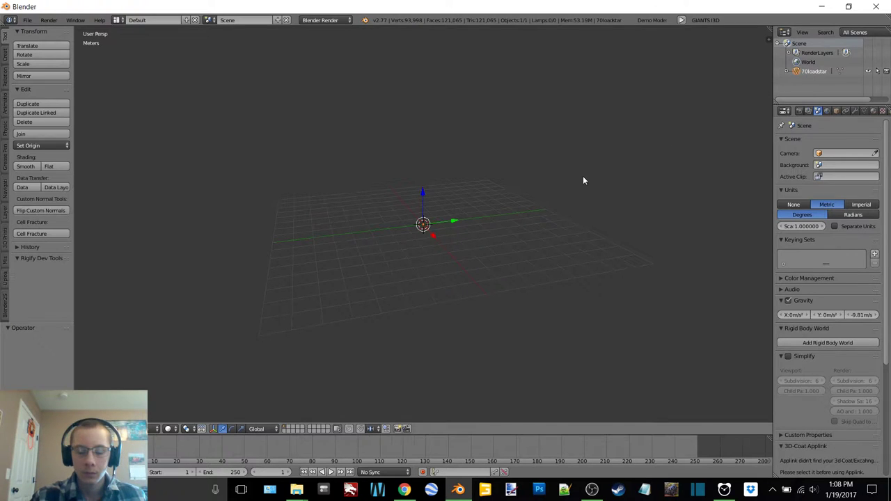
Set the imported truck's scale to 0.01 on X, Y and Z, and deselect it.
{"action": "key", "text": "n"}
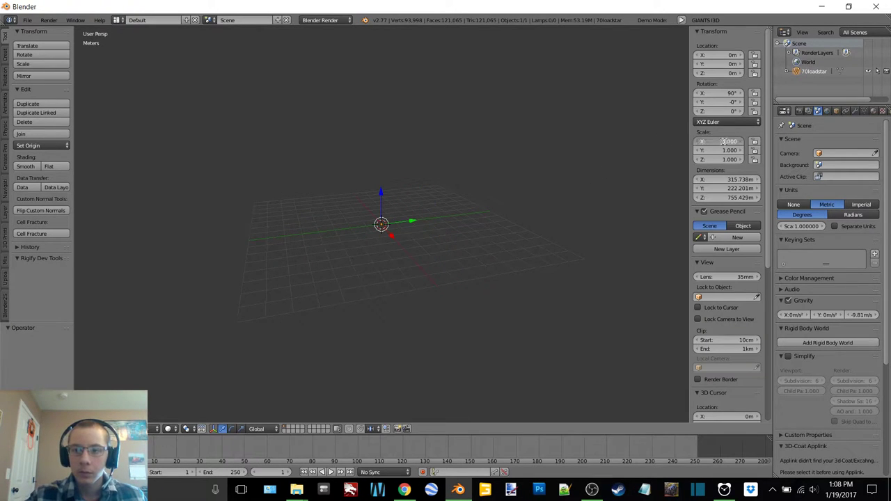
{"action": "left_click", "coordinate": [723, 141]}
{"action": "type", "text": "0.01"}
{"action": "key", "text": "Return"}
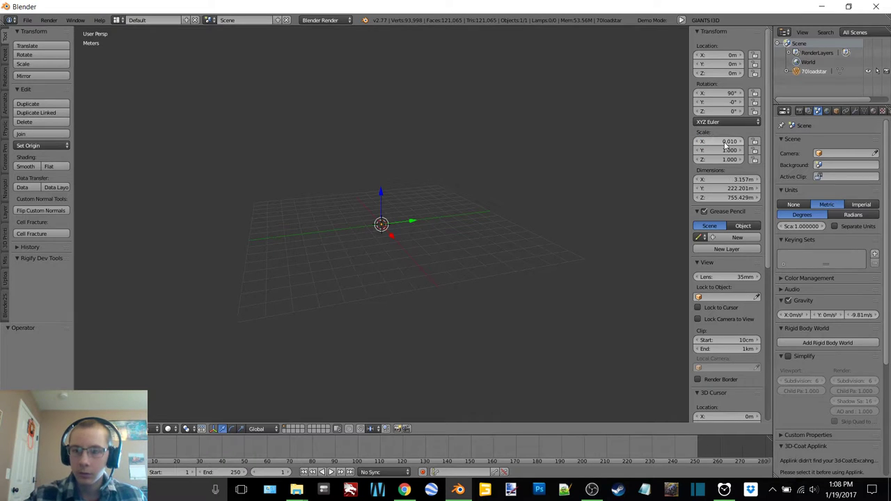
{"action": "left_click", "coordinate": [719, 148]}
{"action": "type", "text": "0.01"}
{"action": "key", "text": "Return"}
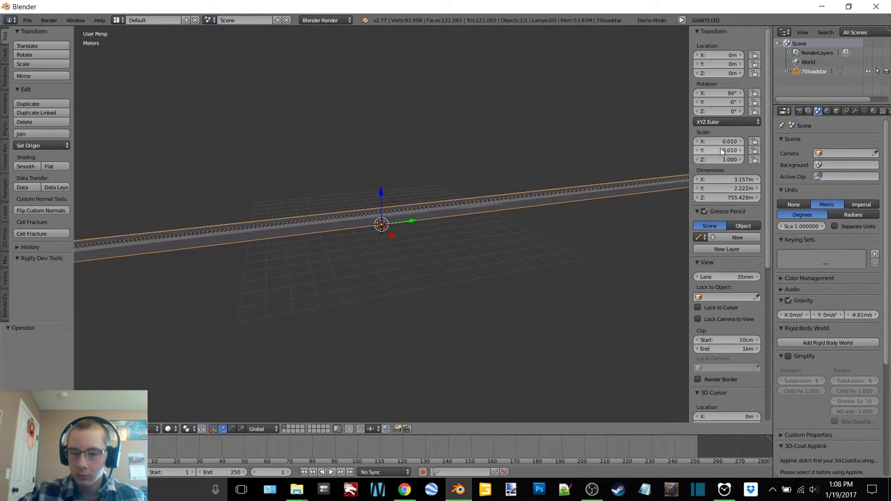
{"action": "left_click", "coordinate": [724, 159]}
{"action": "type", "text": "0."}
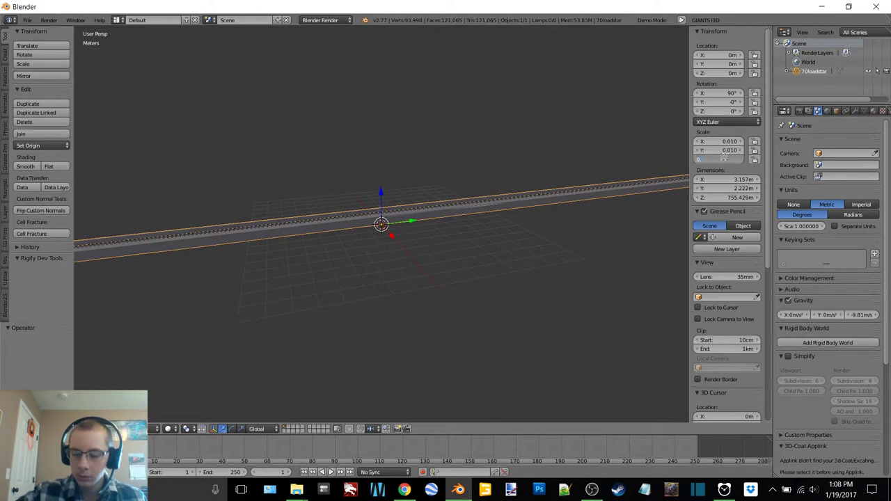
{"action": "type", "text": "01"}
{"action": "key", "text": "Return"}
{"action": "scroll", "coordinate": [441, 230], "scroll_direction": "up", "scroll_amount": 5}
{"action": "middle_click_drag", "start_coordinate": [440, 230], "coordinate": [445, 207]}
{"action": "key", "text": "a"}
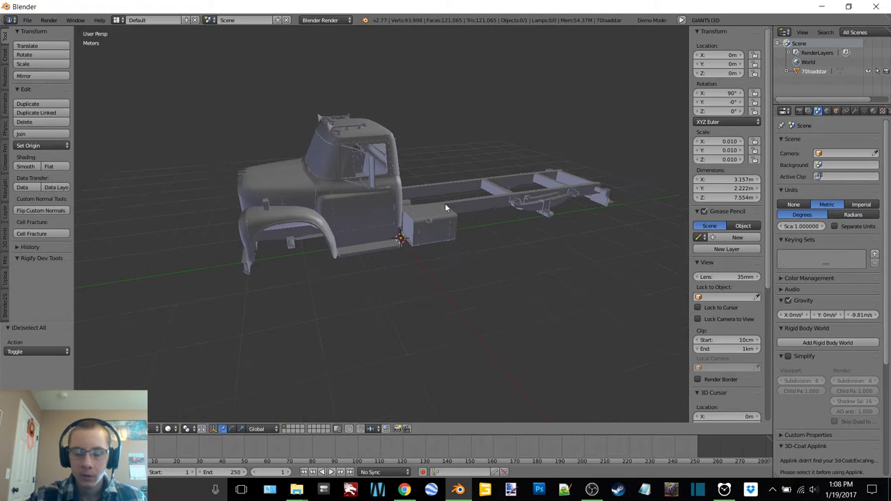
Import the Wavefront file lfwheel.obj from the LoadStarGrain folder and rename the wheel object LeftFront.
{"action": "left_click", "coordinate": [28, 20]}
{"action": "mouse_move", "coordinate": [94, 214]}
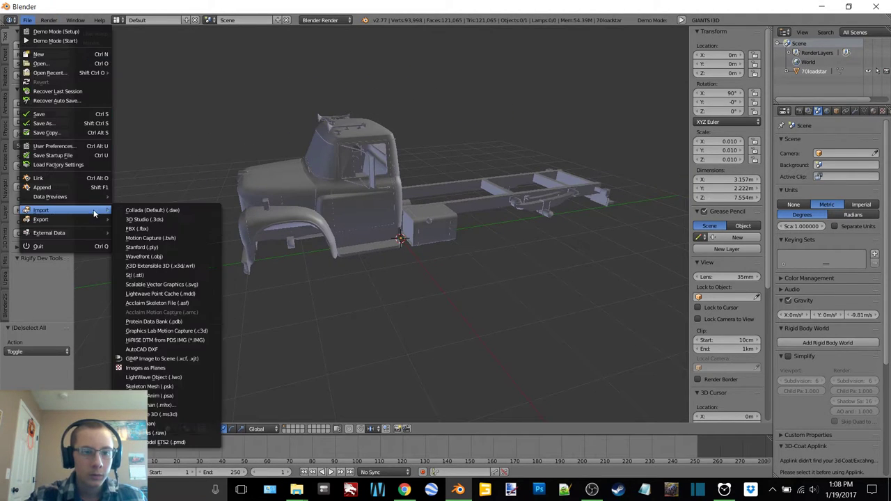
{"action": "left_click", "coordinate": [165, 256]}
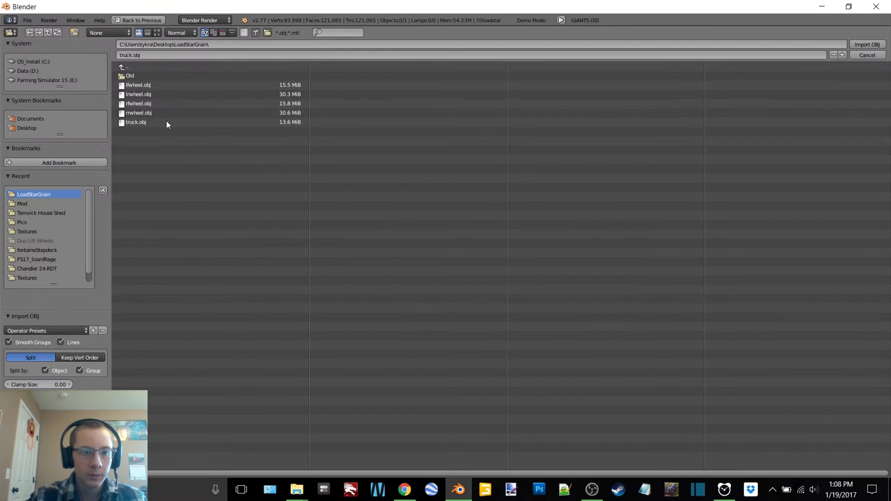
{"action": "left_click", "coordinate": [153, 84]}
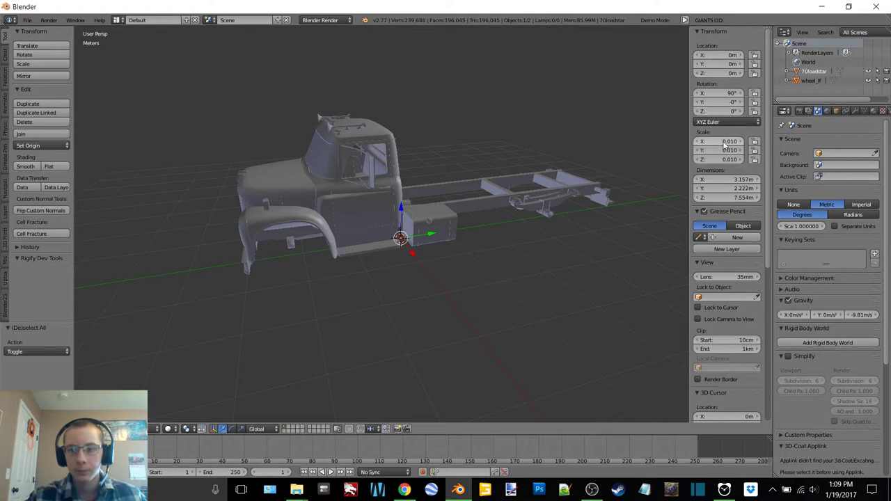
{"action": "left_click", "coordinate": [811, 81]}
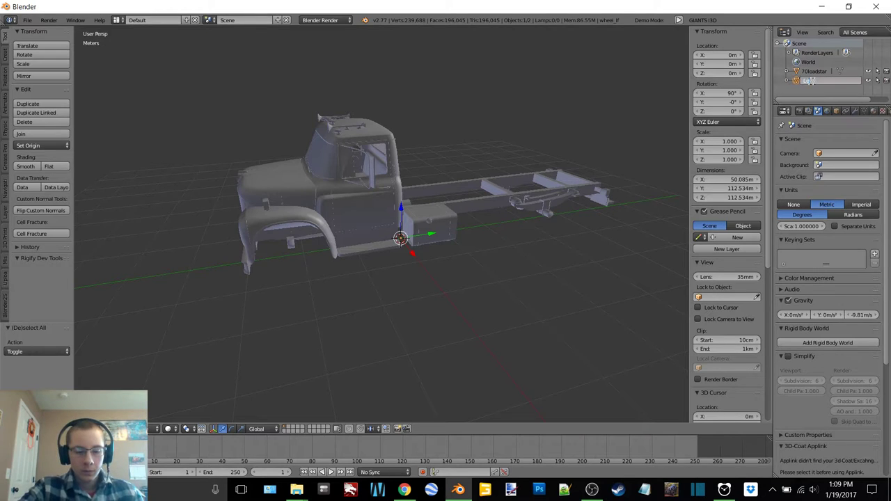
{"action": "key", "text": "Return"}
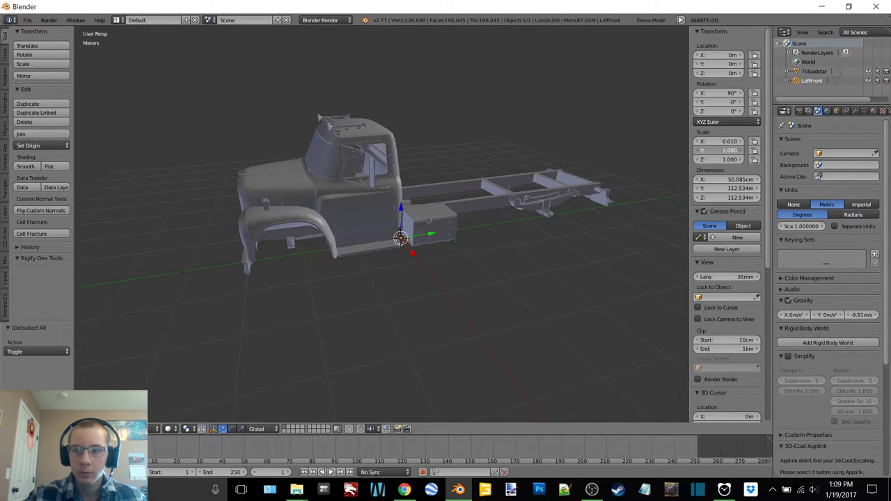
Set the LeftFront wheel's scale to 0.01 on X, Y and Z.
{"action": "left_click", "coordinate": [709, 150]}
{"action": "type", "text": "0.013"}
{"action": "key", "text": "Return"}
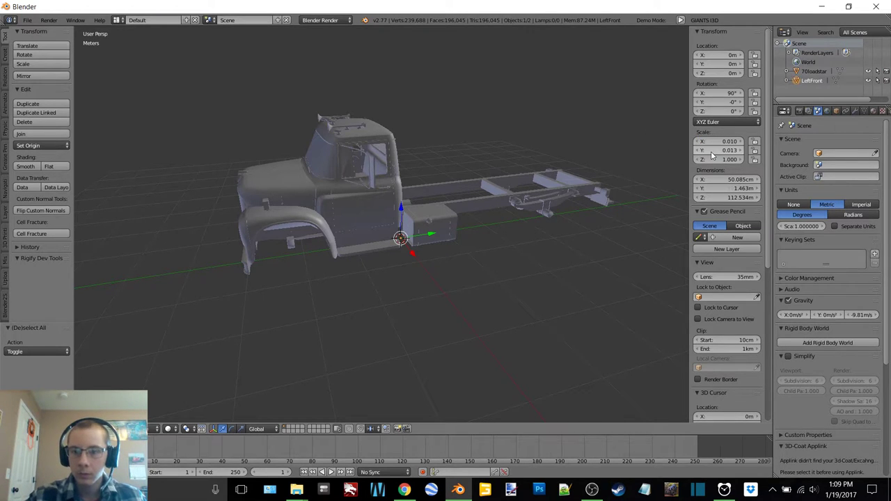
{"action": "left_click", "coordinate": [714, 150]}
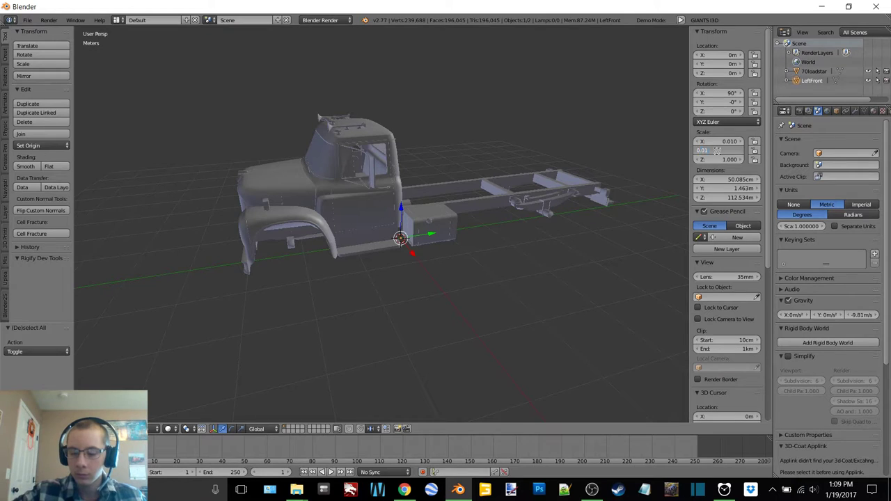
{"action": "left_click", "coordinate": [715, 159]}
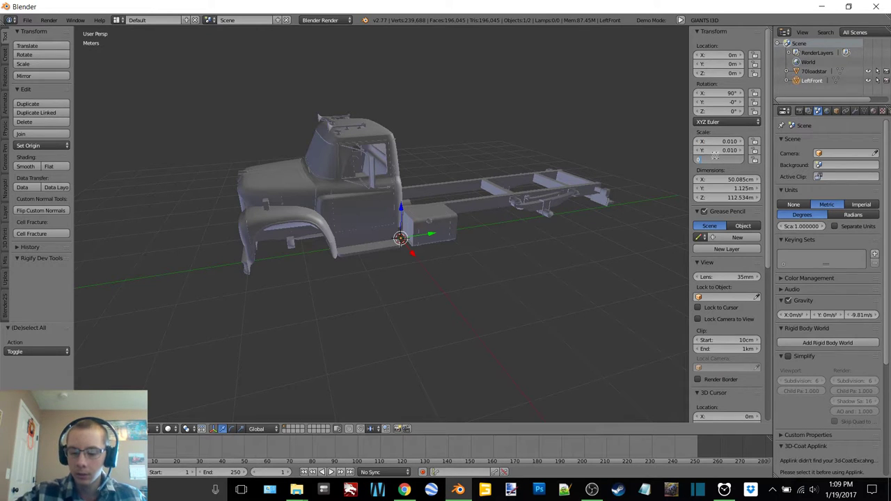
{"action": "type", "text": "0.01"}
{"action": "key", "text": "Return"}
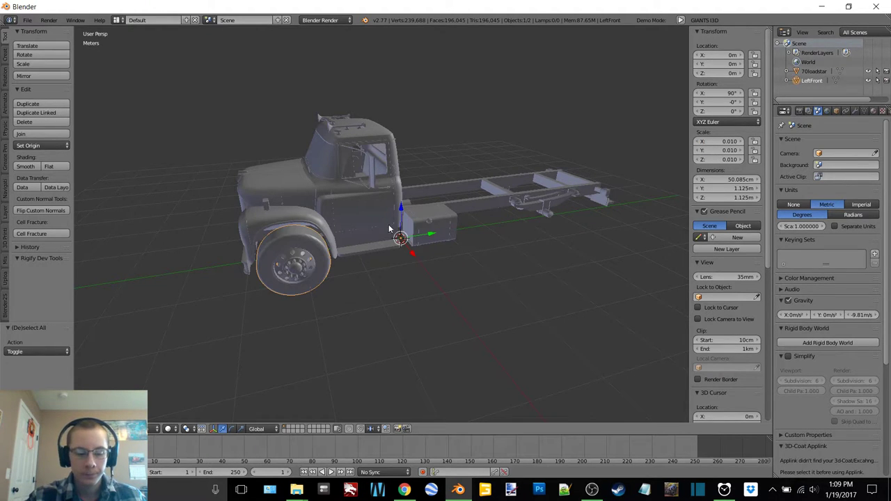
Enter Edit Mode on the LeftFront wheel, select its whole mesh and set the median X to 0.
{"action": "key", "text": "Tab"}
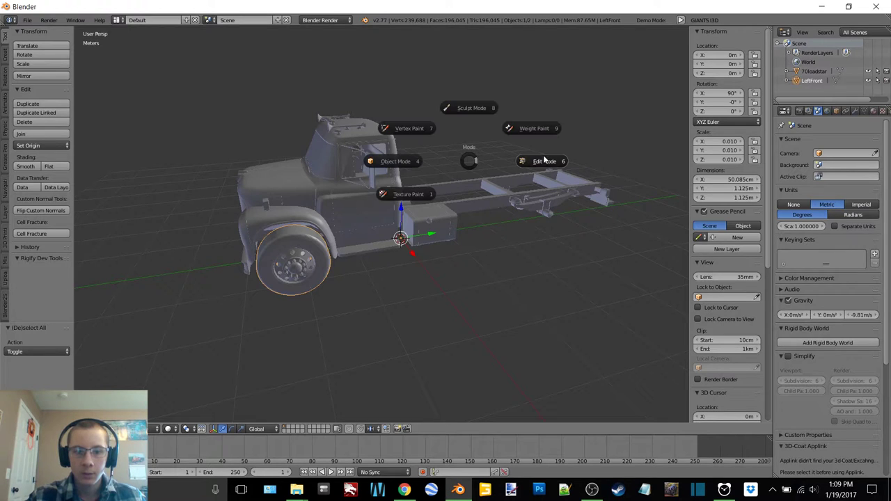
{"action": "left_click", "coordinate": [544, 161]}
{"action": "key", "text": "a"}
{"action": "key", "text": "a"}
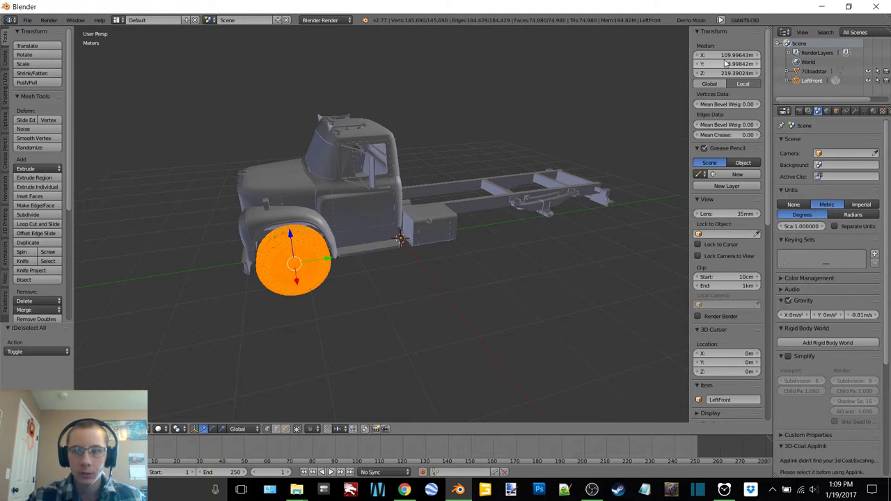
{"action": "left_click", "coordinate": [727, 56]}
{"action": "type", "text": "0"}
{"action": "key", "text": "Return"}
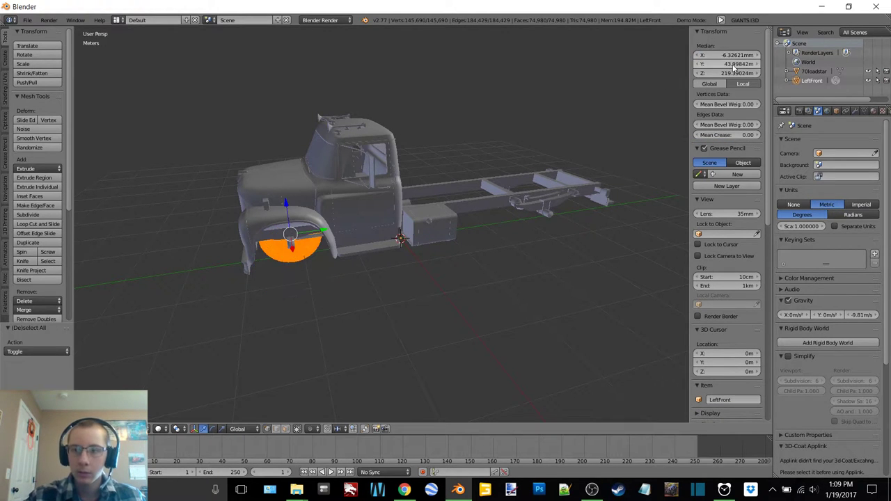
Set the wheel mesh's median Y and Z to 0 and return to Object Mode.
{"action": "left_click", "coordinate": [730, 64]}
{"action": "key", "text": "Return"}
{"action": "left_click", "coordinate": [723, 73]}
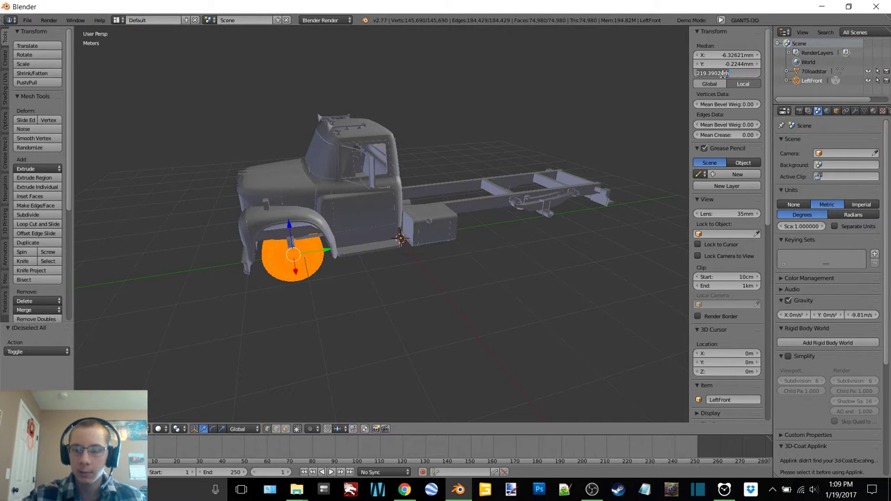
{"action": "key", "text": "Return"}
{"action": "key", "text": "Tab"}
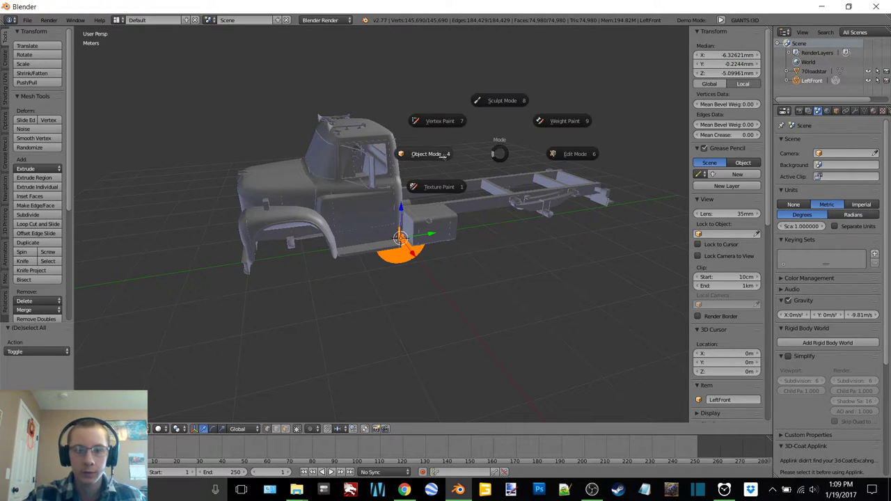
{"action": "left_click", "coordinate": [442, 157]}
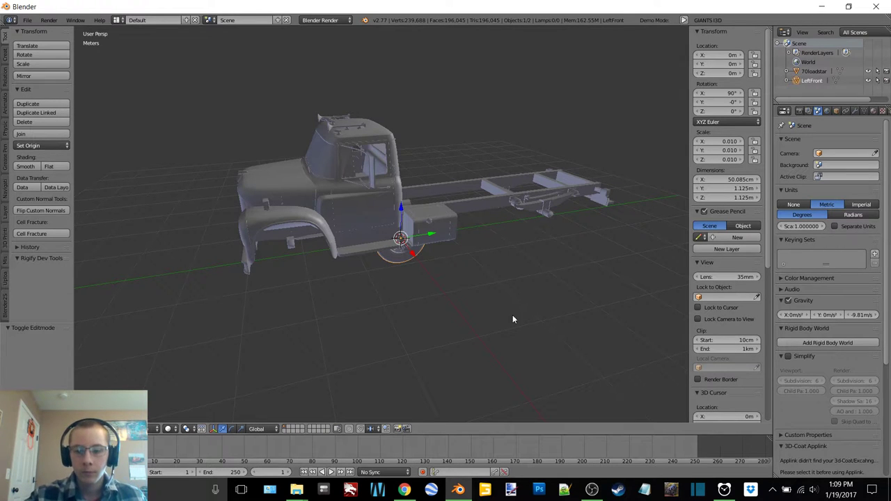
{"action": "left_click", "coordinate": [591, 490]}
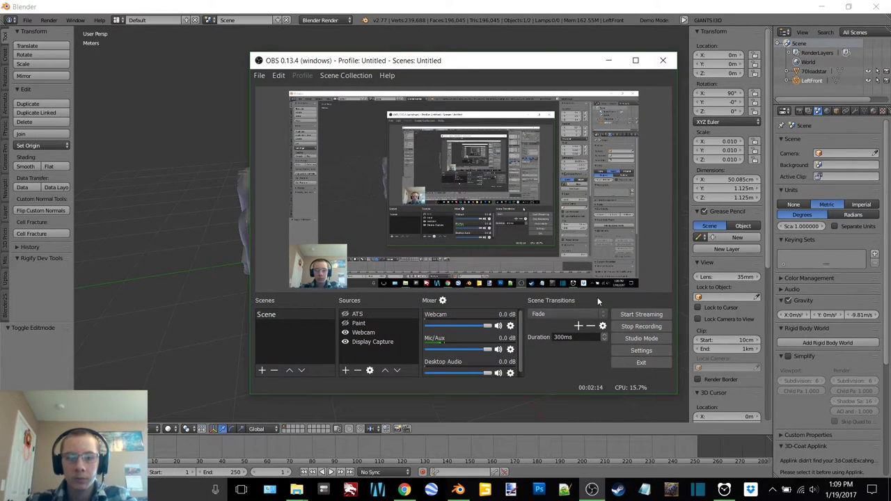
{"action": "left_click", "coordinate": [609, 62]}
{"action": "right_click", "coordinate": [412, 198]}
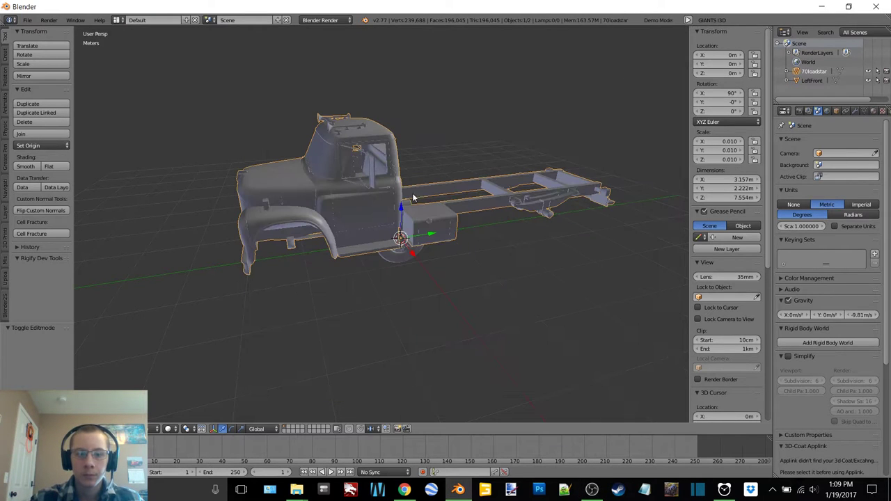
{"action": "key", "text": "a"}
Move the LeftFront wheel about 80 cm along X, out from under the truck.
{"action": "scroll", "coordinate": [491, 257], "scroll_direction": "up", "scroll_amount": 5}
{"action": "middle_click_drag", "start_coordinate": [491, 257], "coordinate": [525, 233]}
{"action": "right_click", "coordinate": [460, 227]}
{"action": "left_click_drag", "start_coordinate": [459, 241], "coordinate": [535, 239]}
{"action": "middle_click_drag", "start_coordinate": [536, 239], "coordinate": [437, 249]}
{"action": "scroll", "coordinate": [437, 248], "scroll_direction": "down", "scroll_amount": 2}
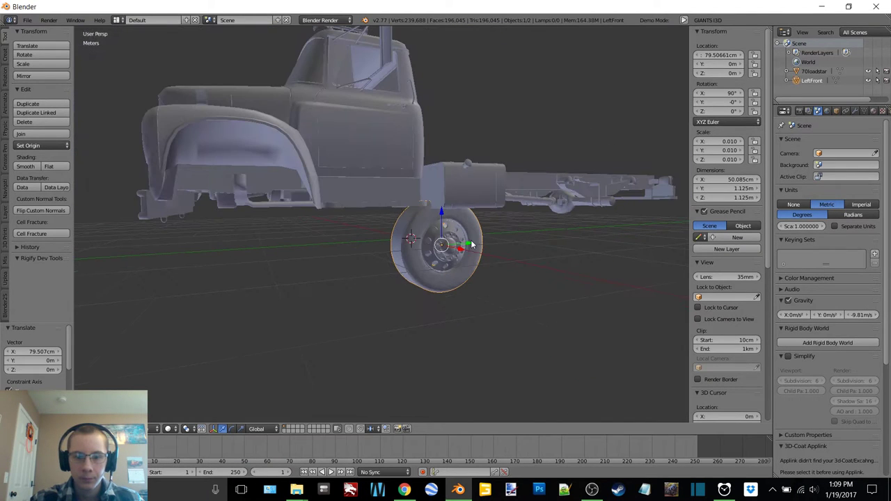
Move the wheel about -2.18 m along Y and about 57 cm up along Z, towards the front fender.
{"action": "key", "text": "g"}
{"action": "key", "text": "y"}
{"action": "left_click", "coordinate": [245, 226]}
{"action": "key", "text": "g"}
{"action": "key", "text": "z"}
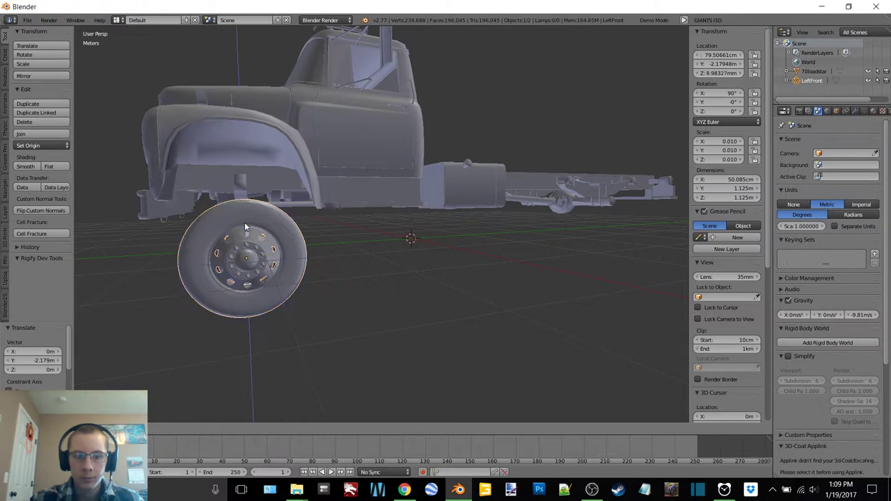
{"action": "left_click_drag", "start_coordinate": [244, 223], "coordinate": [244, 164]}
Shift the wheel inward to about 59 cm on X and raise it to about 69 cm on Z.
{"action": "middle_click_drag", "start_coordinate": [245, 172], "coordinate": [346, 194]}
{"action": "scroll", "coordinate": [351, 196], "scroll_direction": "up", "scroll_amount": 2}
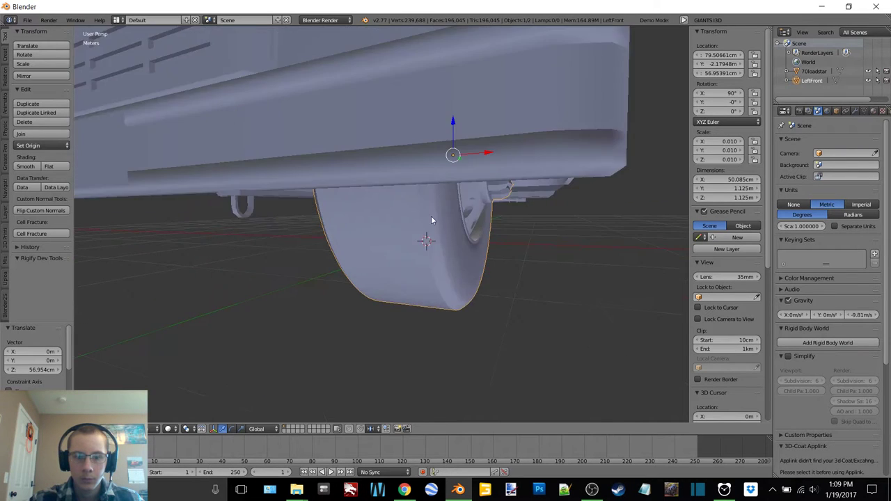
{"action": "middle_click_drag", "start_coordinate": [431, 220], "coordinate": [434, 178]}
{"action": "scroll", "coordinate": [441, 172], "scroll_direction": "up", "scroll_amount": 3}
{"action": "key", "text": "g"}
{"action": "key", "text": "x"}
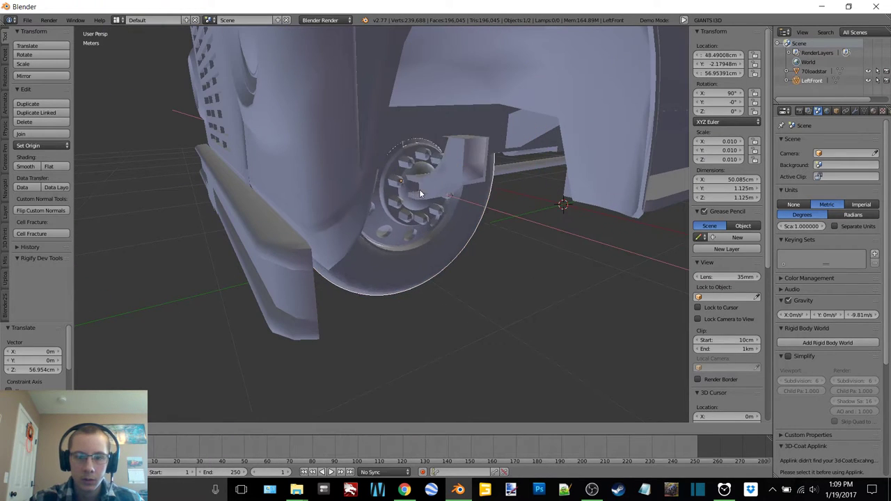
{"action": "left_click", "coordinate": [425, 189]}
{"action": "key", "text": "g"}
{"action": "key", "text": "z"}
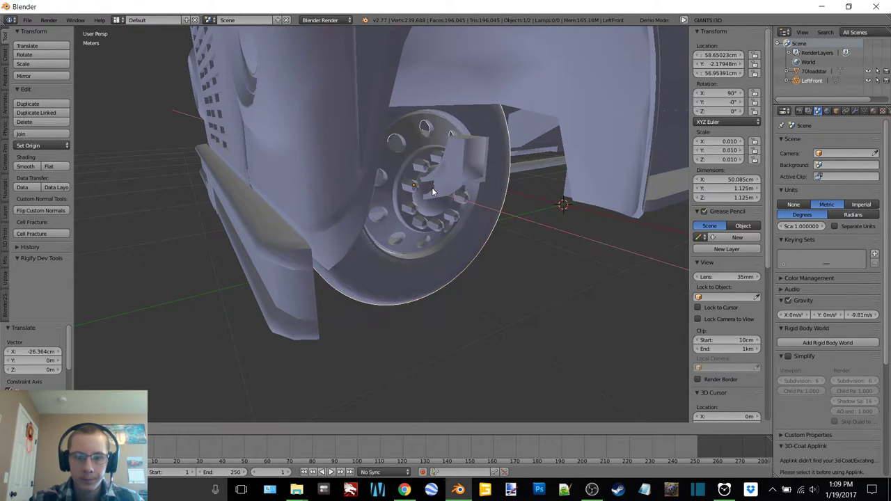
{"action": "left_click", "coordinate": [419, 121]}
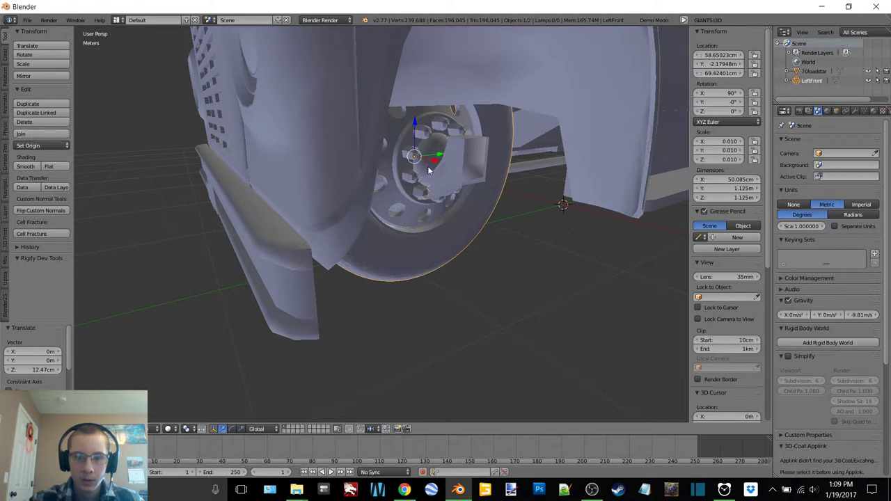
Move the wheel back outward along X to about 1.08 m.
{"action": "key", "text": "g"}
{"action": "key", "text": "x"}
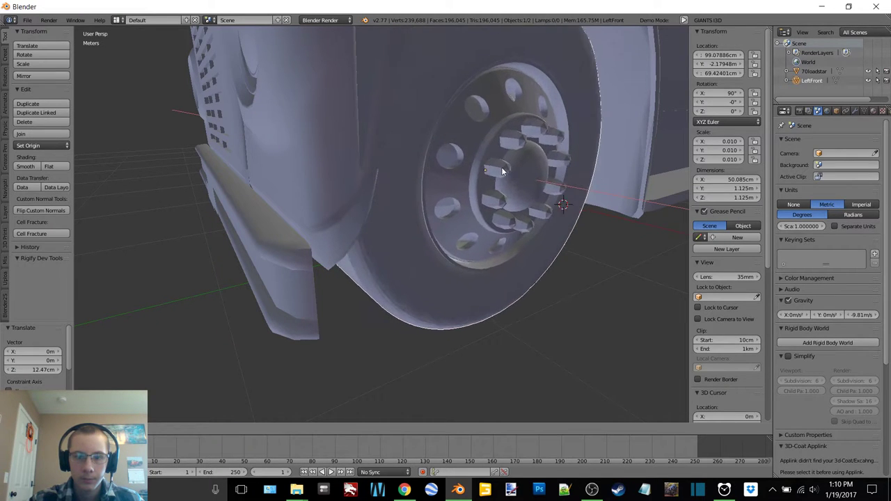
{"action": "left_click", "coordinate": [525, 176]}
{"action": "scroll", "coordinate": [527, 190], "scroll_direction": "down", "scroll_amount": 4}
{"action": "middle_click_drag", "start_coordinate": [527, 195], "coordinate": [477, 185]}
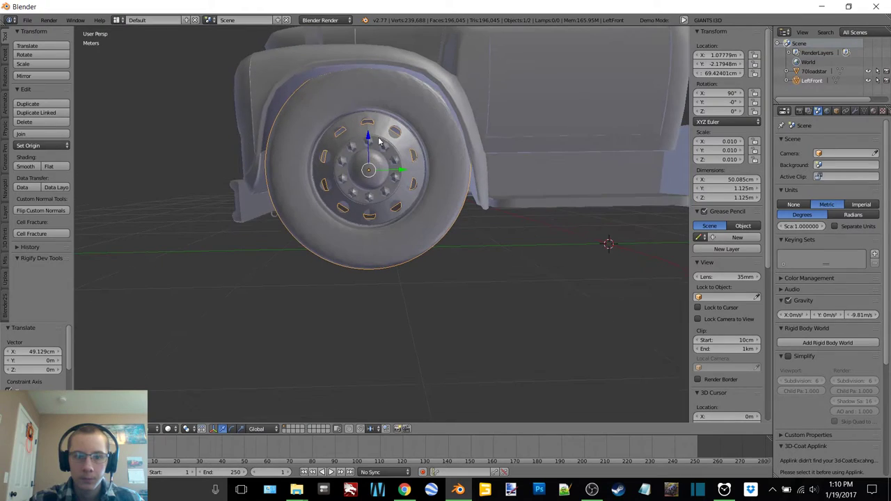
Fine-tune the wheel in the fender to about 61 cm on Z and -2.20 m on Y, nudging it along X.
{"action": "key", "text": "g"}
{"action": "key", "text": "z"}
{"action": "left_click", "coordinate": [568, 144]}
{"action": "middle_click_drag", "start_coordinate": [568, 144], "coordinate": [426, 156]}
{"action": "key", "text": "g"}
{"action": "key", "text": "y"}
{"action": "left_click", "coordinate": [426, 220]}
{"action": "left_click_drag", "start_coordinate": [484, 190], "coordinate": [497, 190]}
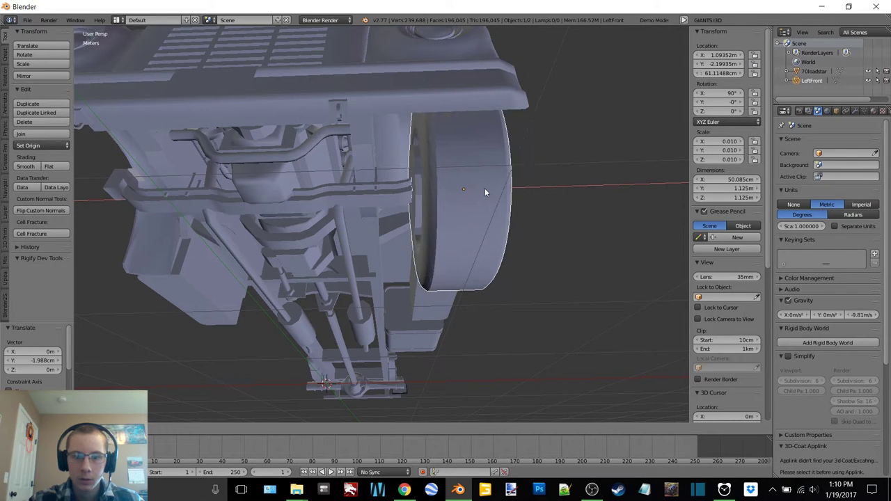
{"action": "left_click", "coordinate": [468, 187]}
Undo the last wheel move and delete the LeftFront wheel from the scene.
{"action": "middle_click_drag", "start_coordinate": [468, 187], "coordinate": [435, 218]}
{"action": "key", "text": "ctrl+z"}
{"action": "key", "text": "x"}
{"action": "left_click", "coordinate": [435, 217]}
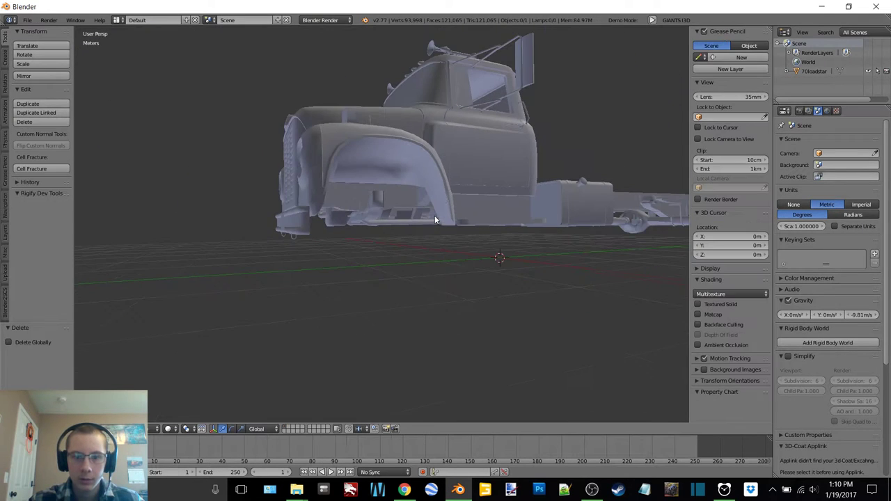
Enter Edit Mode on the 70loadstar truck in solid shading and deselect all of its geometry.
{"action": "right_click", "coordinate": [501, 163]}
{"action": "middle_click_drag", "start_coordinate": [500, 163], "coordinate": [432, 214]}
{"action": "key", "text": "z"}
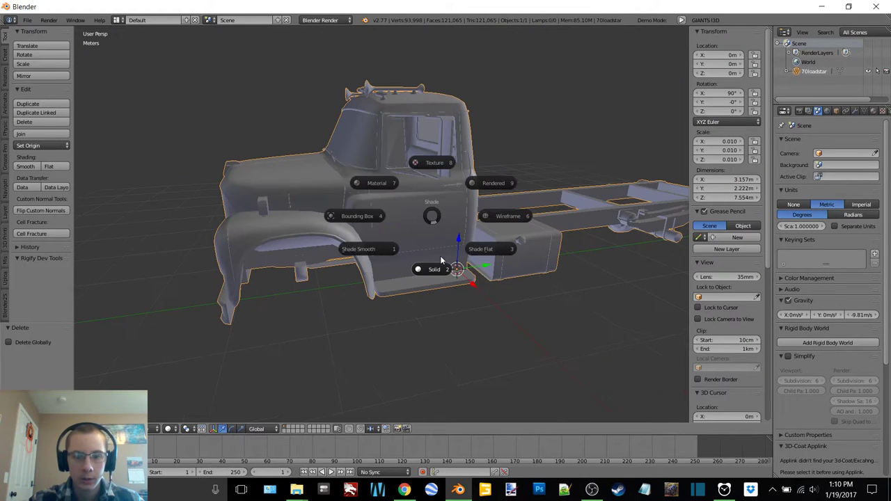
{"action": "left_click", "coordinate": [438, 266]}
{"action": "key", "text": "Tab"}
{"action": "left_click", "coordinate": [491, 187]}
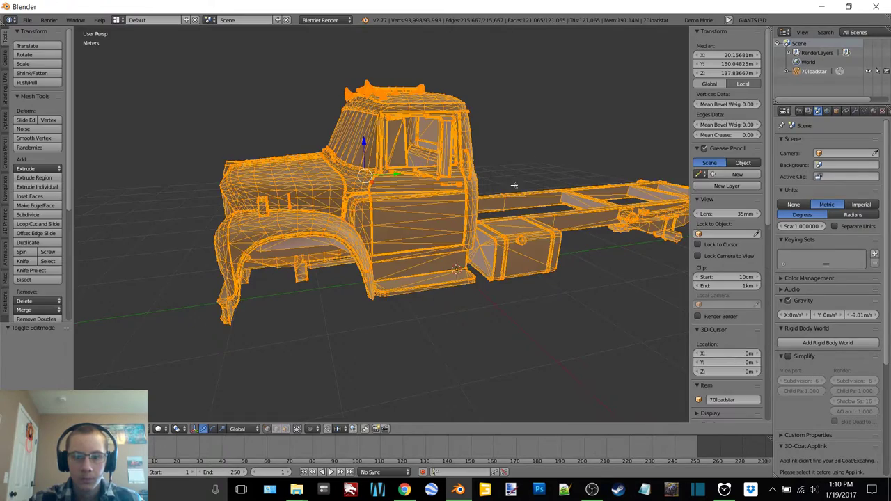
{"action": "key", "text": "a"}
{"action": "middle_click_drag", "start_coordinate": [491, 208], "coordinate": [417, 194]}
{"action": "middle_click_drag", "start_coordinate": [507, 307], "coordinate": [612, 244]}
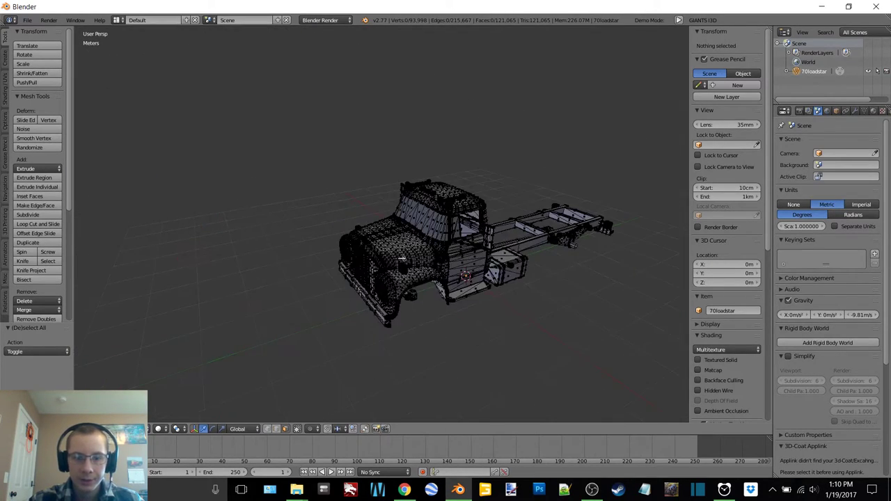
Switch to wireframe shading and circle-select the horns on one side of the cab roof.
{"action": "scroll", "coordinate": [515, 228], "scroll_direction": "up", "scroll_amount": 6}
{"action": "middle_click_drag", "start_coordinate": [517, 226], "coordinate": [428, 254]}
{"action": "left_click", "coordinate": [453, 249]}
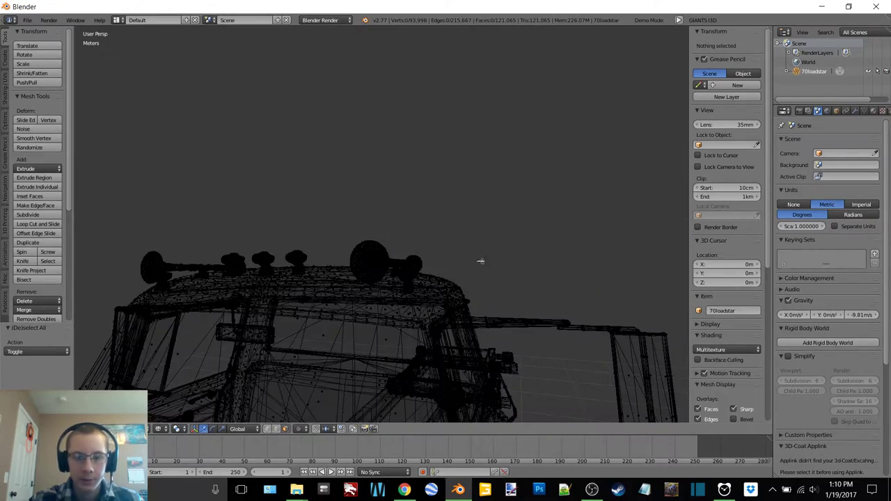
{"action": "mouse_move", "coordinate": [481, 260]}
{"action": "middle_mouse_down"}
{"action": "mouse_move", "coordinate": [445, 274]}
{"action": "mouse_move", "coordinate": [465, 262]}
{"action": "mouse_move", "coordinate": [371, 270]}
{"action": "middle_mouse_up"}
{"action": "key", "text": "c"}
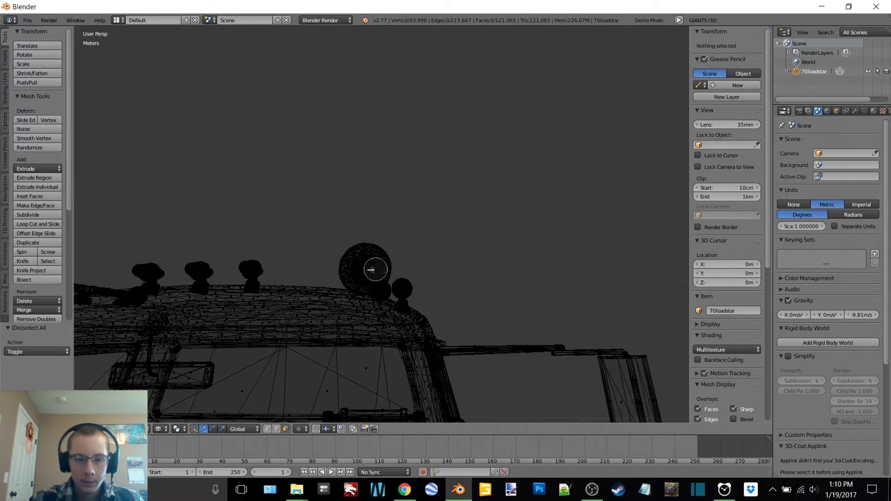
{"action": "left_click_drag", "start_coordinate": [369, 269], "coordinate": [372, 264]}
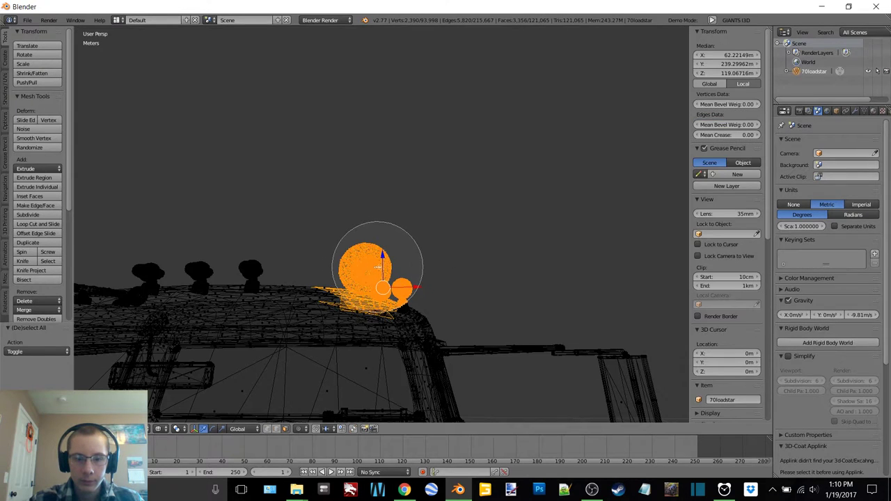
{"action": "key", "text": "Escape"}
Add the horns on the other side of the cab roof to the circle selection.
{"action": "mouse_move", "coordinate": [378, 267]}
{"action": "middle_mouse_down"}
{"action": "mouse_move", "coordinate": [389, 246]}
{"action": "mouse_move", "coordinate": [451, 215]}
{"action": "middle_mouse_up"}
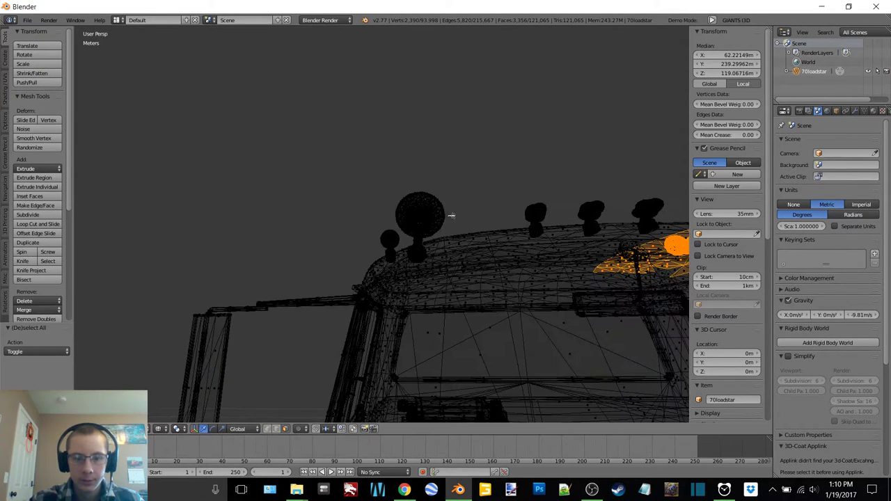
{"action": "key", "text": "c"}
{"action": "left_click", "coordinate": [423, 210]}
{"action": "key", "text": "Escape"}
Return to solid shading and separate the selected horn geometry from the truck into its own object.
{"action": "key", "text": "z"}
{"action": "left_click", "coordinate": [423, 263]}
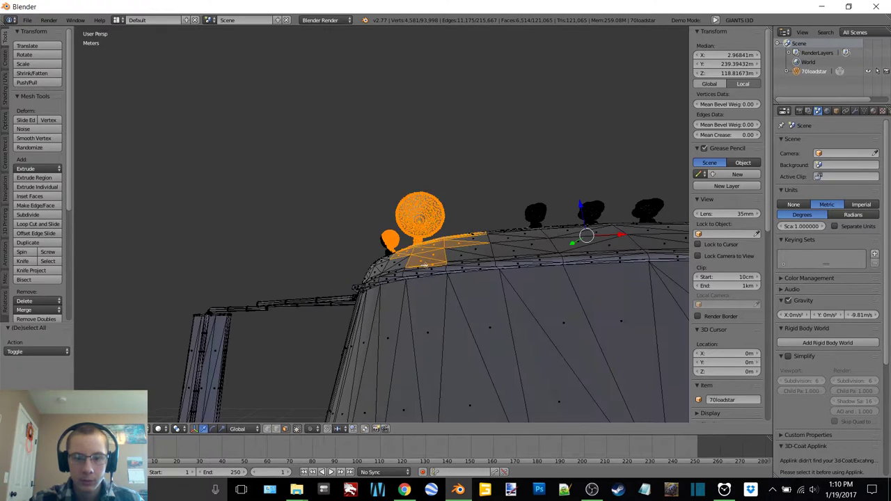
{"action": "scroll", "coordinate": [460, 250], "scroll_direction": "down", "scroll_amount": 2}
{"action": "left_click", "coordinate": [436, 251]}
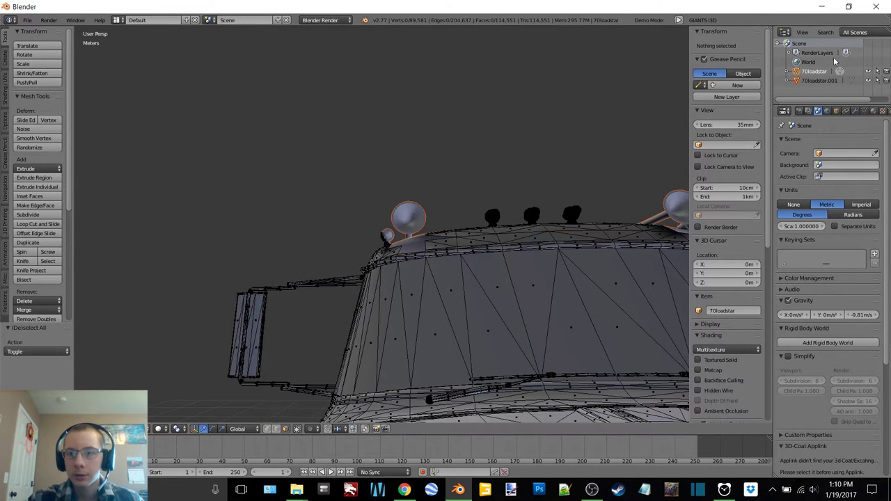
Rename the separated horns object as Chrome.
{"action": "double_click", "coordinate": [823, 79]}
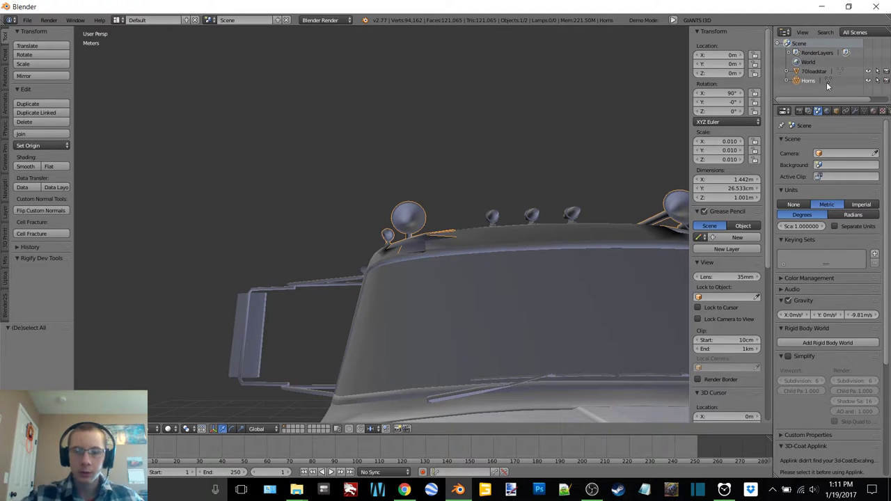
{"action": "double_click", "coordinate": [806, 81]}
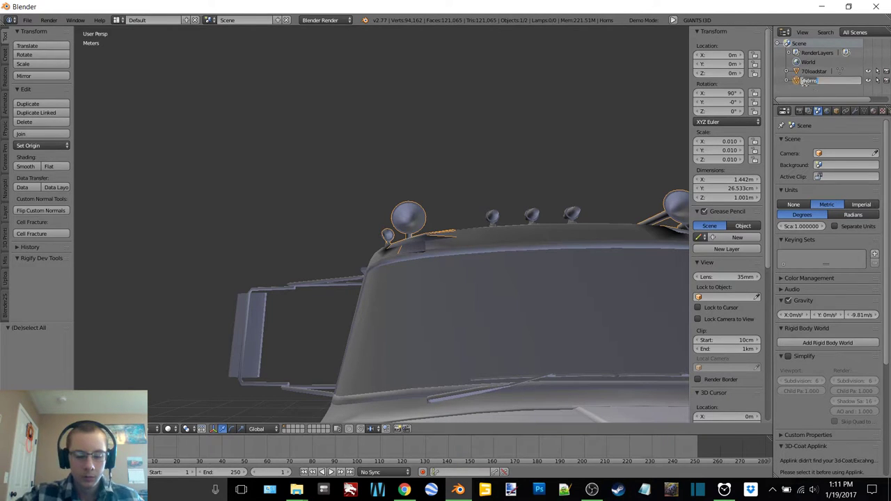
{"action": "type", "text": "Chrome"}
{"action": "key", "text": "Return"}
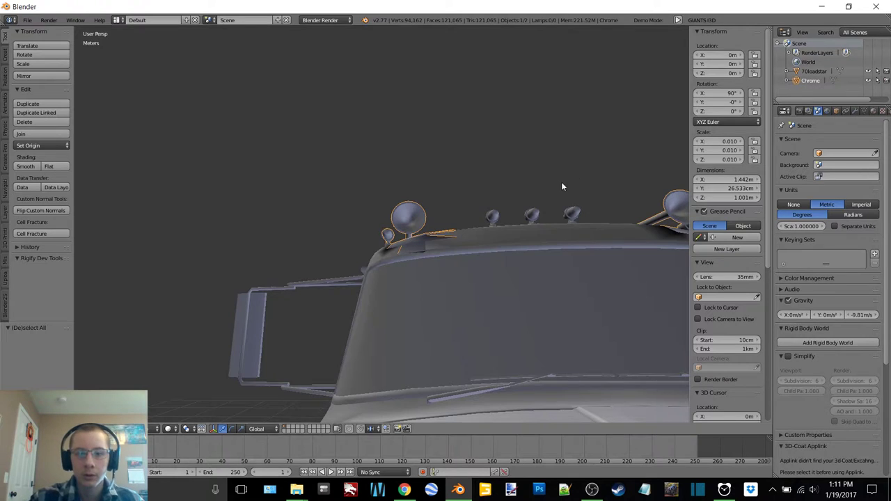
Hide the 70loadstar truck and open the Chrome object in Edit Mode with a close view of the horns.
{"action": "middle_click_drag", "start_coordinate": [561, 184], "coordinate": [449, 207]}
{"action": "left_click", "coordinate": [868, 73]}
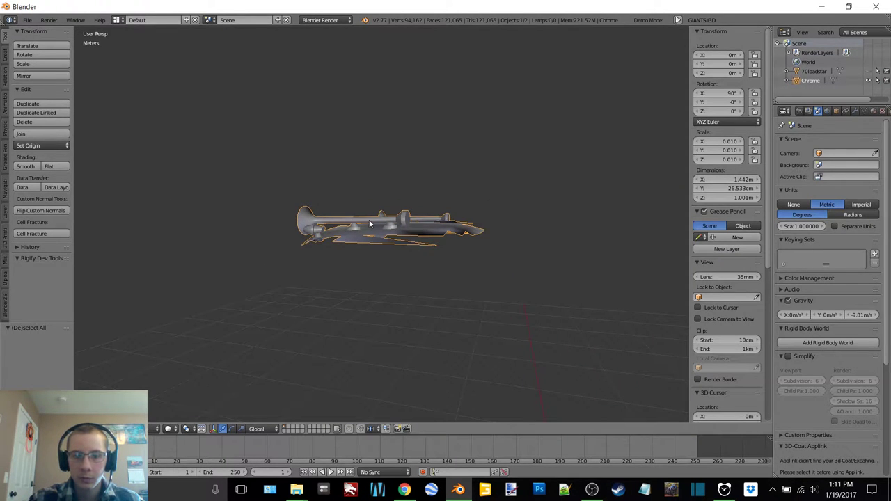
{"action": "key", "text": "Tab"}
{"action": "left_click", "coordinate": [442, 220]}
{"action": "scroll", "coordinate": [418, 230], "scroll_direction": "up", "scroll_amount": 6}
{"action": "middle_click_drag", "start_coordinate": [418, 231], "coordinate": [448, 247]}
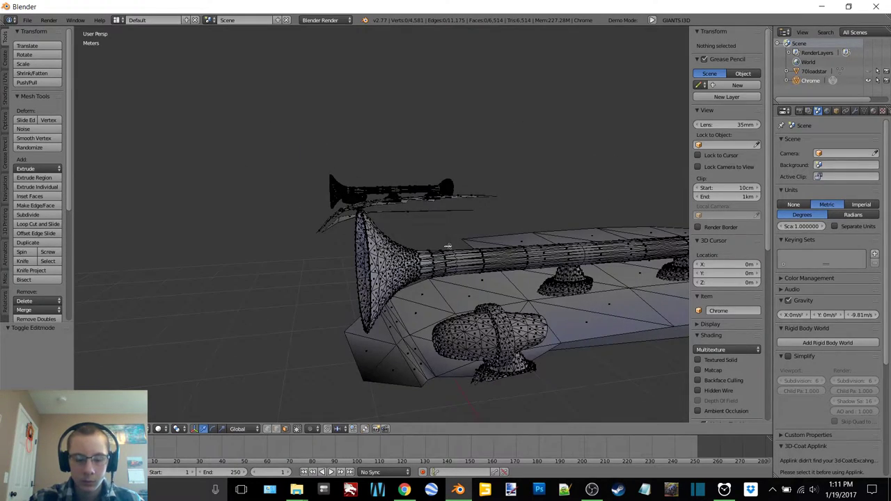
In wireframe shading, circle-select the roof light and the attached roof faces beneath the bell of the first horn.
{"action": "key", "text": "z"}
{"action": "key", "text": "c"}
{"action": "mouse_move", "coordinate": [470, 350]}
{"action": "left_mouse_down"}
{"action": "mouse_move", "coordinate": [497, 346]}
{"action": "mouse_move", "coordinate": [423, 360]}
{"action": "left_mouse_up"}
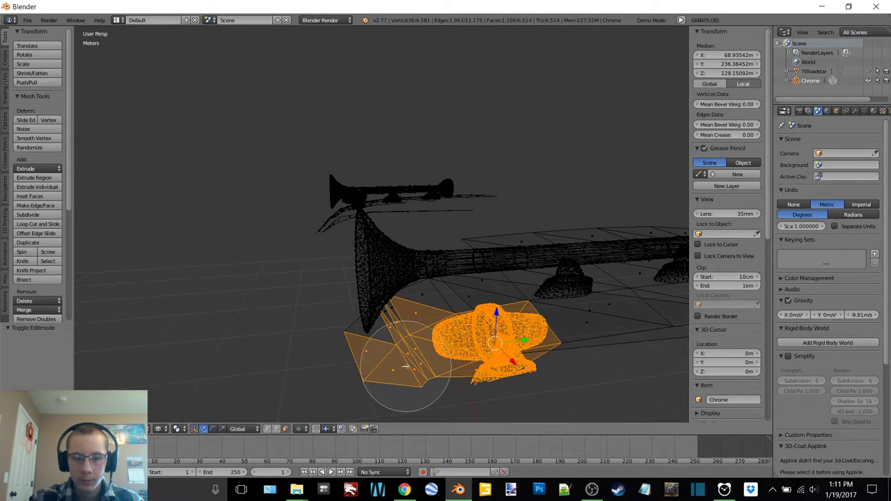
{"action": "middle_click_drag", "start_coordinate": [446, 336], "coordinate": [480, 325]}
{"action": "key", "text": "c"}
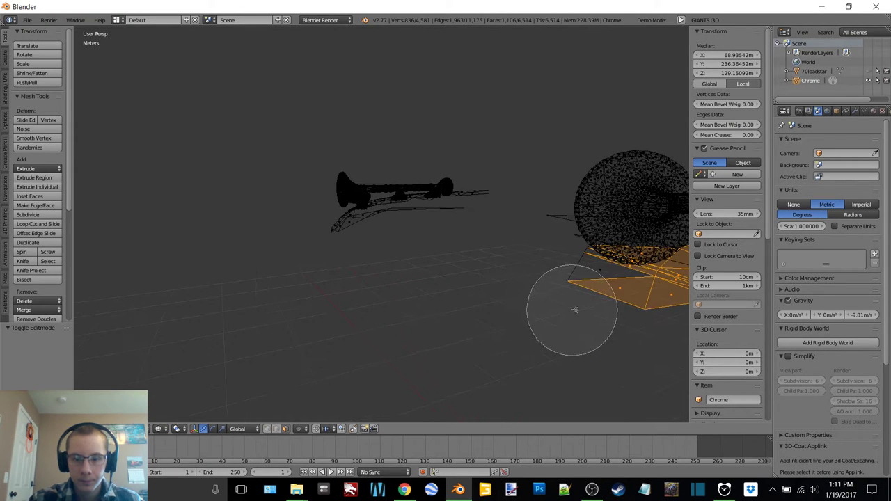
{"action": "key", "text": "Escape"}
{"action": "mouse_move", "coordinate": [580, 306]}
{"action": "middle_mouse_down"}
{"action": "mouse_move", "coordinate": [447, 302]}
{"action": "mouse_move", "coordinate": [448, 278]}
{"action": "middle_mouse_up"}
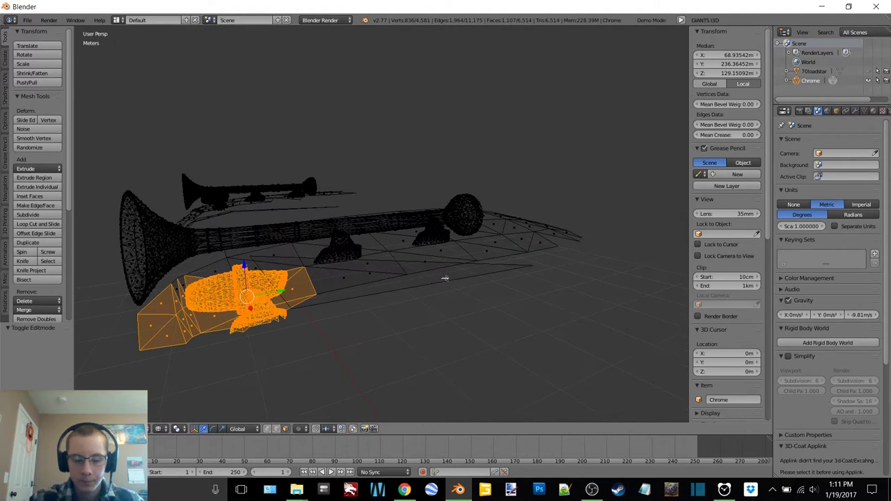
Return to solid shading and add the remaining roof faces under the first horn to the circle selection.
{"action": "key", "text": "z"}
{"action": "left_click", "coordinate": [447, 332]}
{"action": "key", "text": "c"}
{"action": "mouse_move", "coordinate": [410, 325]}
{"action": "left_mouse_down"}
{"action": "mouse_move", "coordinate": [388, 325]}
{"action": "mouse_move", "coordinate": [548, 276]}
{"action": "mouse_move", "coordinate": [565, 259]}
{"action": "left_mouse_up"}
{"action": "key", "text": "Escape"}
{"action": "mouse_move", "coordinate": [459, 302]}
{"action": "middle_mouse_down"}
{"action": "mouse_move", "coordinate": [499, 314]}
{"action": "mouse_move", "coordinate": [455, 301]}
{"action": "middle_mouse_up"}
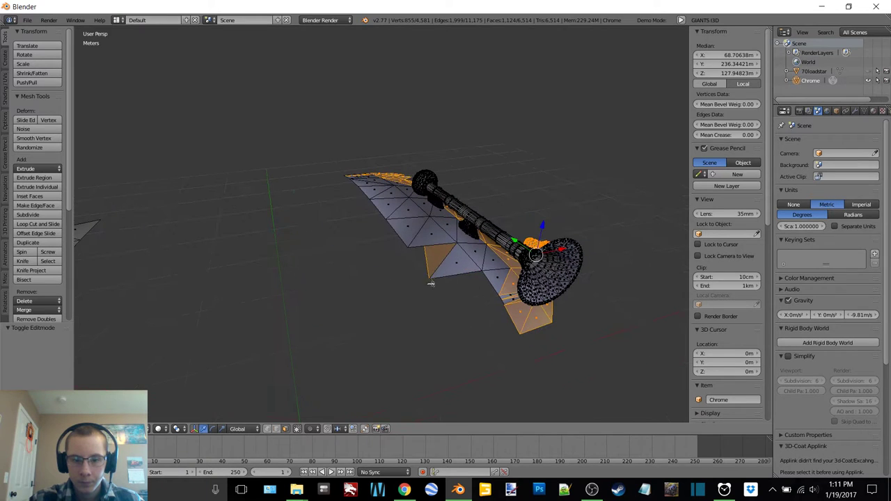
{"action": "key", "text": "c"}
{"action": "left_click", "coordinate": [455, 300]}
{"action": "left_click_drag", "start_coordinate": [453, 294], "coordinate": [438, 281]}
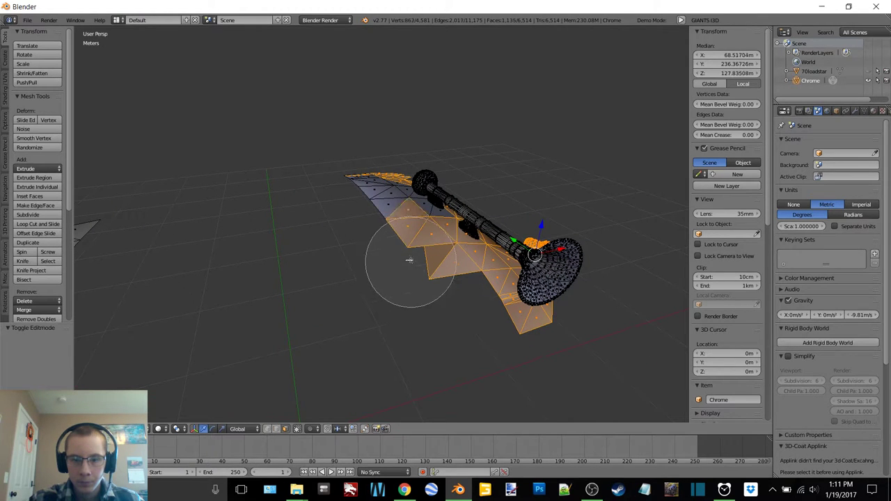
Separate the selected roof piece and light from the Chrome mesh and hide the resulting object.
{"action": "key", "text": "Escape"}
{"action": "key", "text": "p"}
{"action": "left_click", "coordinate": [341, 205]}
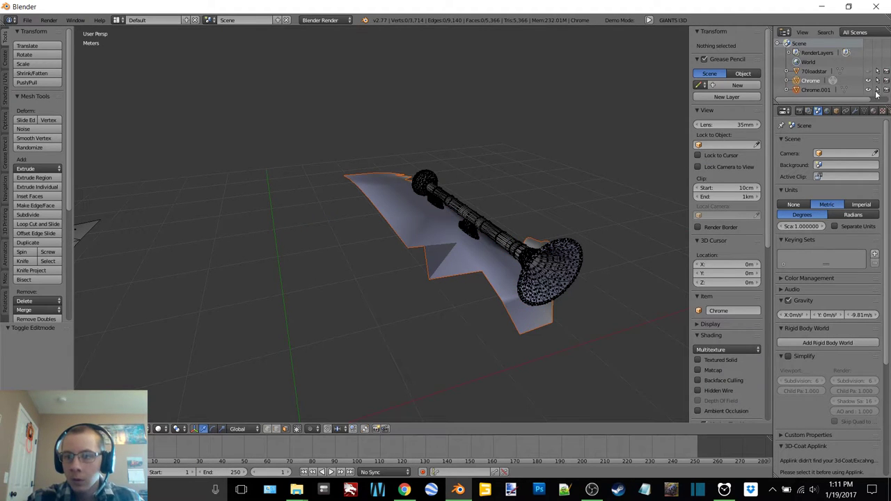
{"action": "left_click", "coordinate": [868, 90]}
In wireframe shading, circle-select the roof light beside the second horn.
{"action": "mouse_move", "coordinate": [573, 201]}
{"action": "middle_mouse_down"}
{"action": "mouse_move", "coordinate": [455, 201]}
{"action": "mouse_move", "coordinate": [531, 245]}
{"action": "mouse_move", "coordinate": [465, 228]}
{"action": "mouse_move", "coordinate": [443, 244]}
{"action": "middle_mouse_up"}
{"action": "key", "text": "z"}
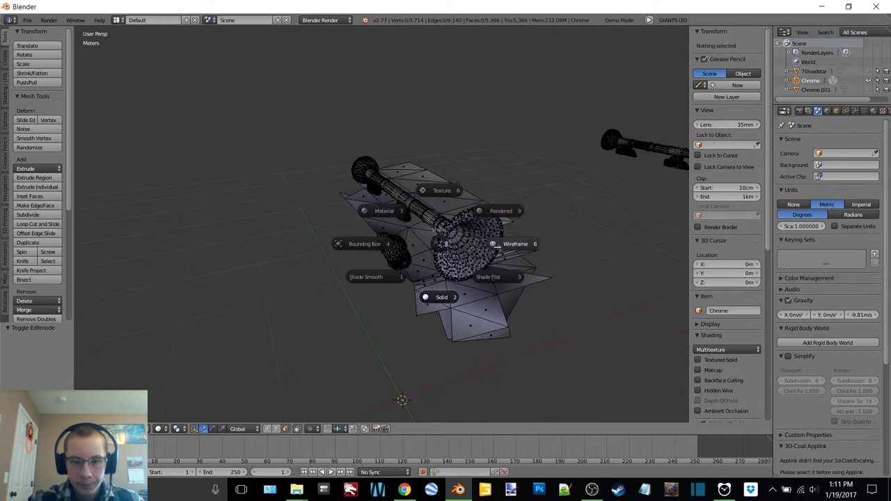
{"action": "left_click", "coordinate": [511, 244]}
{"action": "key", "text": "c"}
{"action": "left_click_drag", "start_coordinate": [362, 282], "coordinate": [371, 271]}
Return to solid shading and add the roof faces in front of the second horn's bell to the selection.
{"action": "key", "text": "z"}
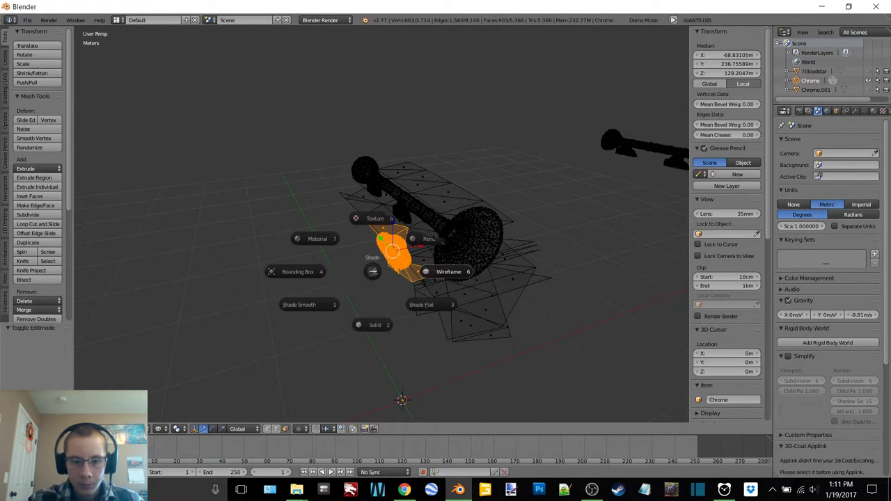
{"action": "left_click", "coordinate": [370, 318]}
{"action": "key", "text": "c"}
{"action": "mouse_move", "coordinate": [387, 342]}
{"action": "left_mouse_down"}
{"action": "mouse_move", "coordinate": [411, 324]}
{"action": "mouse_move", "coordinate": [508, 337]}
{"action": "left_mouse_up"}
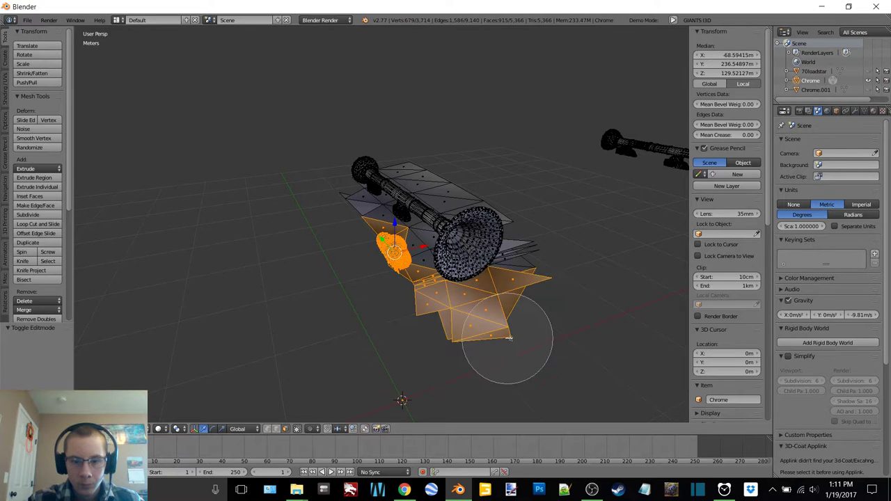
{"action": "left_click_drag", "start_coordinate": [534, 309], "coordinate": [554, 265]}
{"action": "right_click", "coordinate": [553, 265]}
{"action": "middle_click_drag", "start_coordinate": [554, 265], "coordinate": [483, 279]}
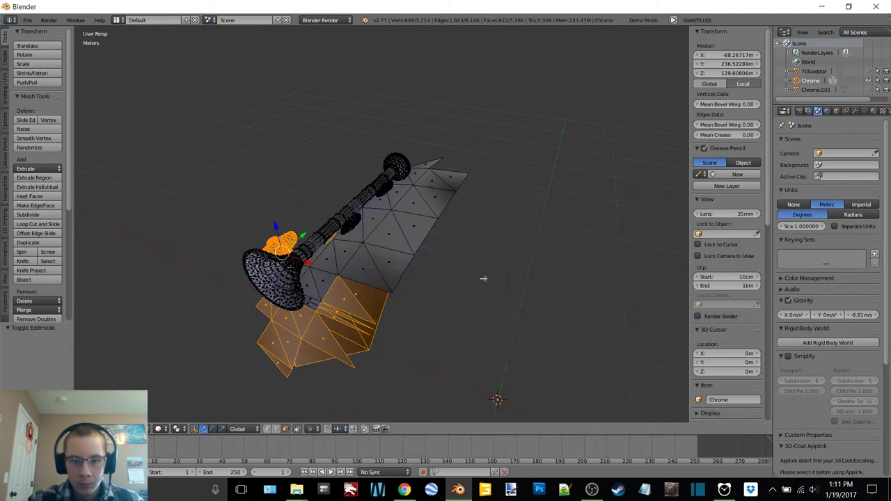
Add the remaining roof faces along both sides of the second horn to the circle selection.
{"action": "key", "text": "c"}
{"action": "mouse_move", "coordinate": [411, 295]}
{"action": "left_mouse_down"}
{"action": "mouse_move", "coordinate": [383, 295]}
{"action": "mouse_move", "coordinate": [432, 252]}
{"action": "left_mouse_up"}
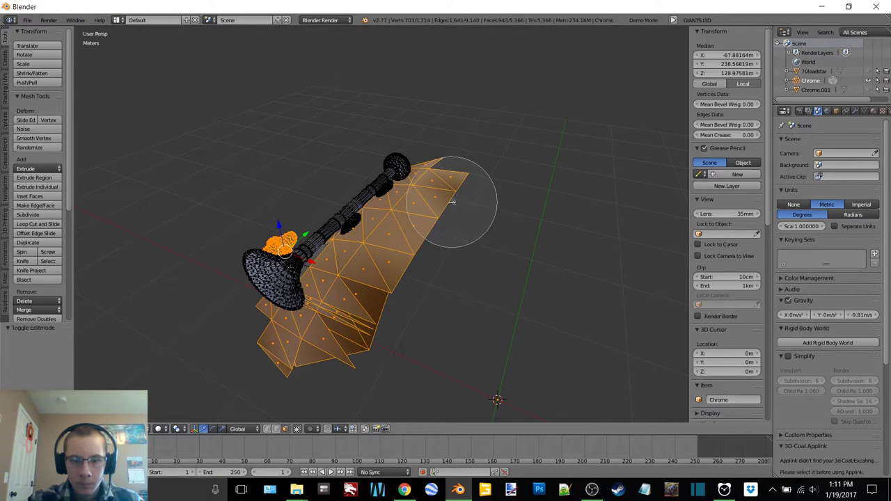
{"action": "middle_click_drag", "start_coordinate": [408, 244], "coordinate": [480, 292]}
{"action": "key", "text": "c"}
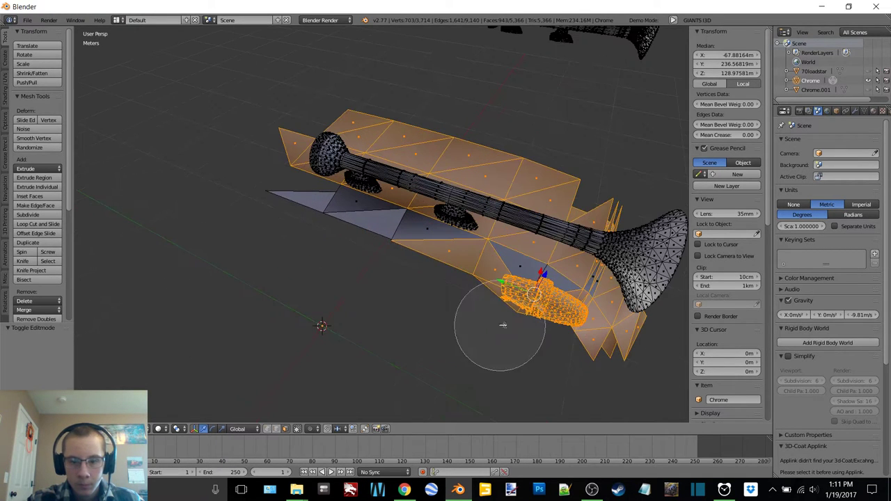
{"action": "left_click_drag", "start_coordinate": [427, 289], "coordinate": [332, 245]}
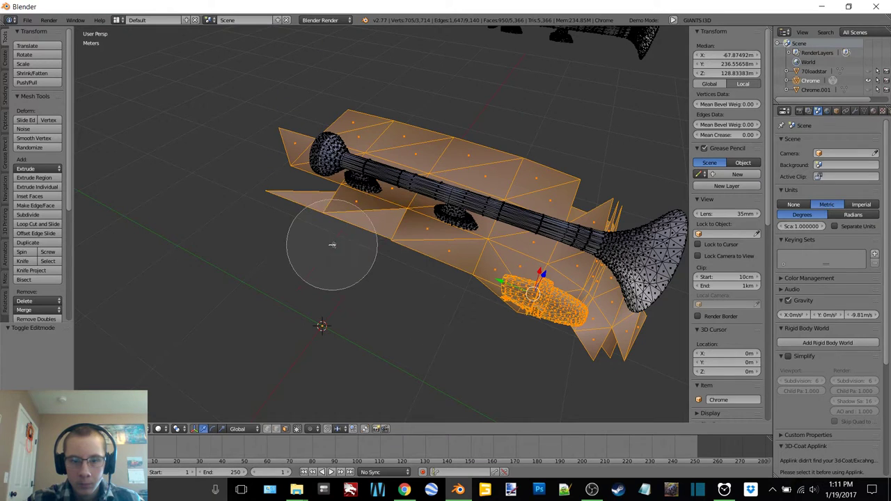
Separate the second horn's selected roof piece into its own object and hide it.
{"action": "right_click", "coordinate": [332, 245]}
{"action": "key", "text": "p"}
{"action": "left_click", "coordinate": [332, 245]}
{"action": "scroll", "coordinate": [846, 86], "scroll_direction": "down", "scroll_amount": 1}
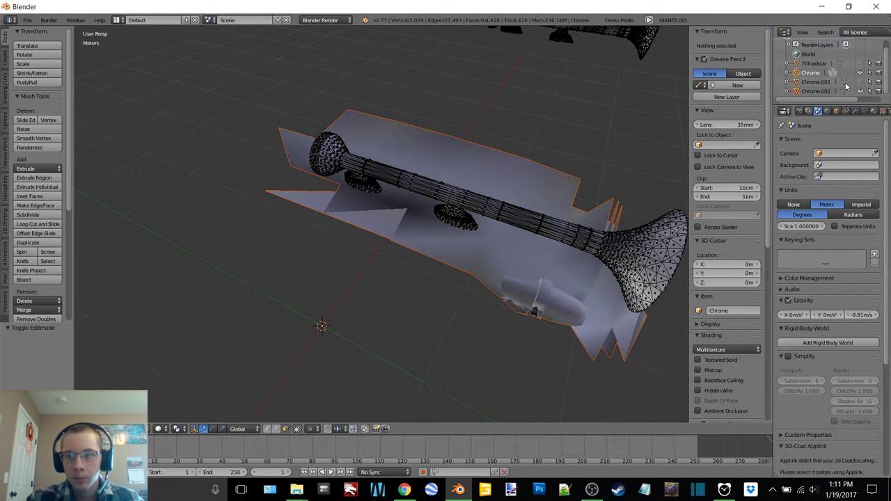
{"action": "left_click", "coordinate": [862, 91]}
Leave Edit Mode, hide the Chrome horns, and show the two separated roof pieces together with the 70loadstar truck.
{"action": "scroll", "coordinate": [561, 215], "scroll_direction": "down", "scroll_amount": 2}
{"action": "key", "text": "Tab"}
{"action": "middle_click_drag", "start_coordinate": [561, 214], "coordinate": [788, 79]}
{"action": "left_click", "coordinate": [453, 204]}
{"action": "scroll", "coordinate": [452, 203], "scroll_direction": "down", "scroll_amount": 3}
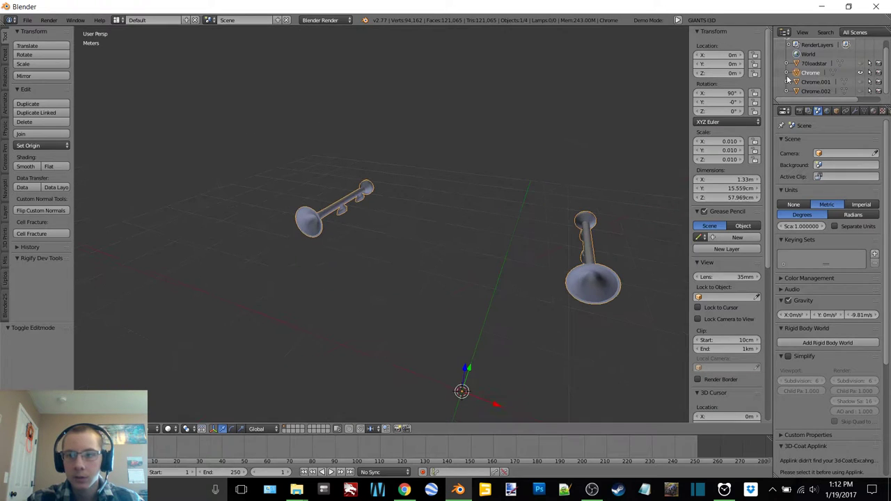
{"action": "left_click", "coordinate": [860, 73]}
{"action": "left_click", "coordinate": [860, 82]}
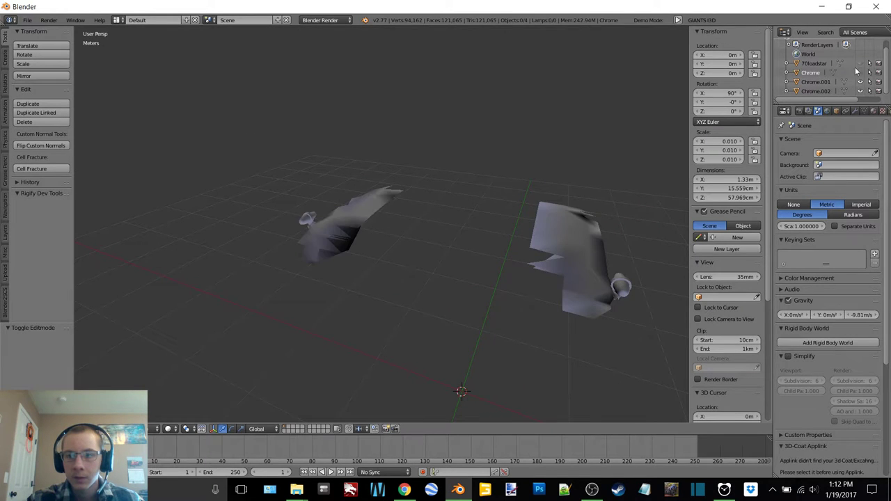
{"action": "left_click", "coordinate": [860, 63]}
Join the Chrome.001 and Chrome.002 roof pieces back into the 70loadstar object.
{"action": "left_click", "coordinate": [815, 91]}
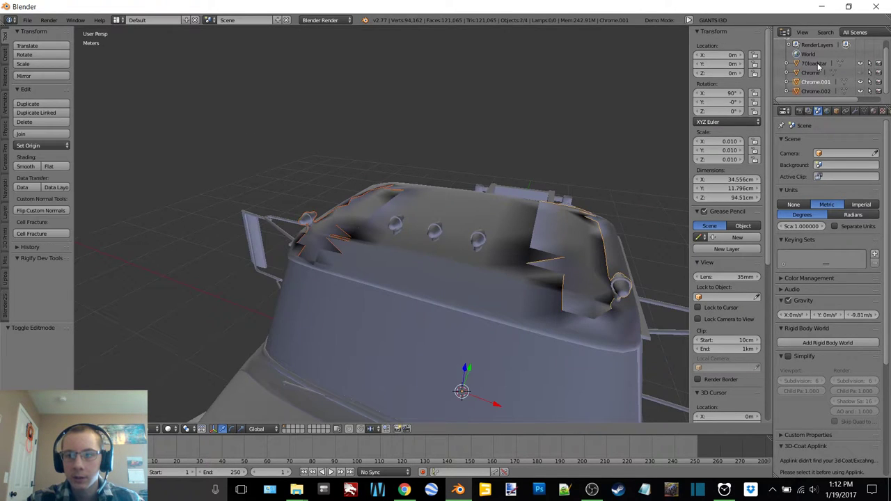
{"action": "left_click", "coordinate": [814, 64]}
{"action": "key", "text": "ctrl+j"}
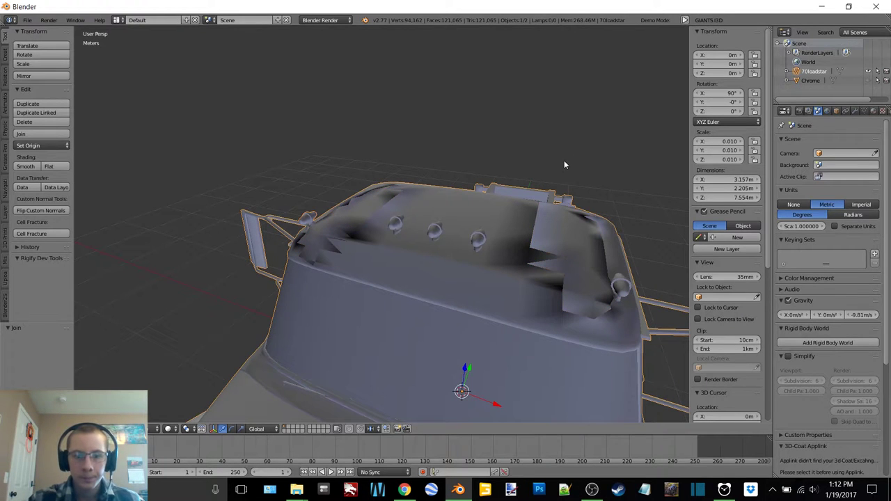
Open the 70loadstar truck in Edit Mode and clear the mesh selection.
{"action": "middle_click_drag", "start_coordinate": [530, 206], "coordinate": [451, 155]}
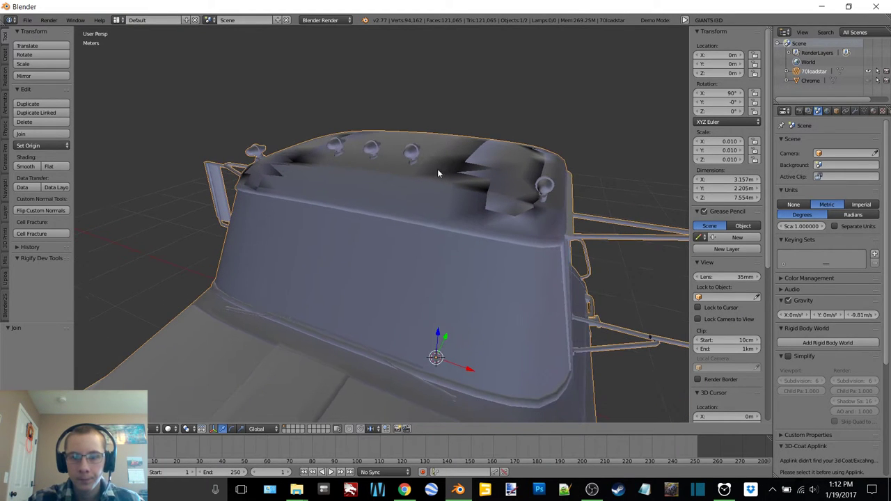
{"action": "key", "text": "Tab"}
{"action": "left_click", "coordinate": [497, 172]}
{"action": "key", "text": "a"}
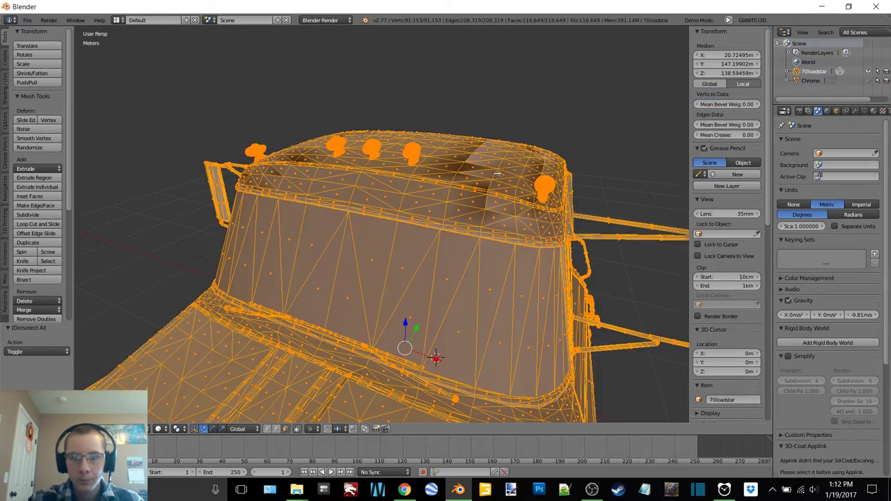
{"action": "key", "text": "a"}
In wireframe shading, circle-select one outer roof light and the three middle roof lights of the cab.
{"action": "mouse_move", "coordinate": [501, 182]}
{"action": "middle_mouse_down"}
{"action": "mouse_move", "coordinate": [360, 218]}
{"action": "mouse_move", "coordinate": [428, 198]}
{"action": "middle_mouse_up"}
{"action": "key", "text": "z"}
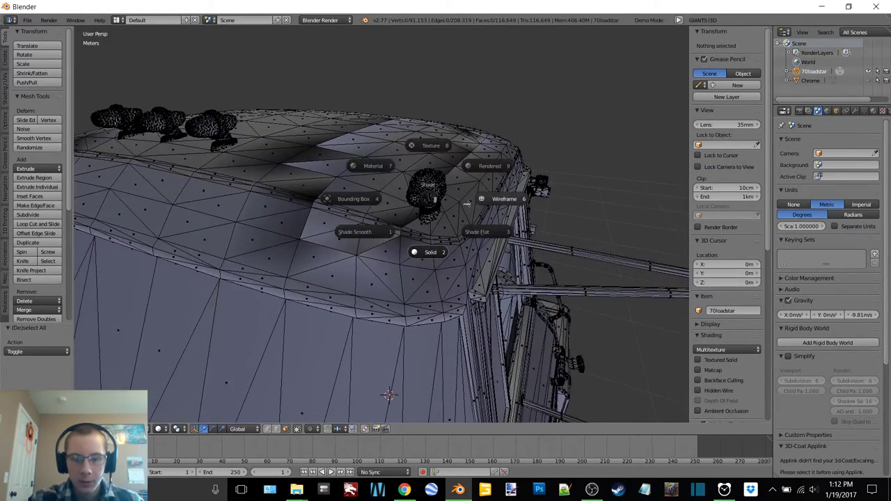
{"action": "left_click", "coordinate": [494, 203]}
{"action": "mouse_move", "coordinate": [494, 203]}
{"action": "middle_mouse_down"}
{"action": "mouse_move", "coordinate": [434, 212]}
{"action": "mouse_move", "coordinate": [429, 225]}
{"action": "mouse_move", "coordinate": [482, 207]}
{"action": "mouse_move", "coordinate": [462, 204]}
{"action": "mouse_move", "coordinate": [477, 158]}
{"action": "middle_mouse_up"}
{"action": "key", "text": "c"}
{"action": "left_click_drag", "start_coordinate": [477, 110], "coordinate": [467, 101]}
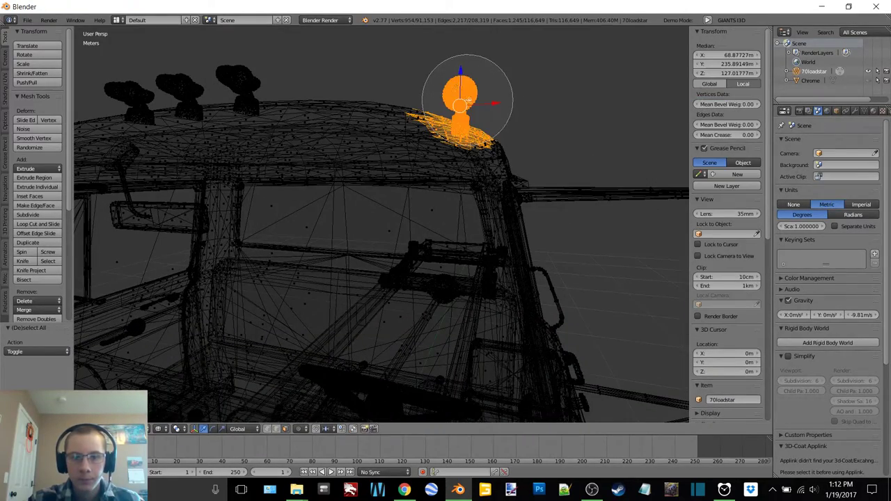
{"action": "mouse_move", "coordinate": [223, 79]}
{"action": "left_mouse_down"}
{"action": "mouse_move", "coordinate": [239, 87]}
{"action": "mouse_move", "coordinate": [147, 92]}
{"action": "left_mouse_up"}
Add the outer roof light on the mirror side of the cab to the circle selection.
{"action": "mouse_move", "coordinate": [146, 147]}
{"action": "middle_mouse_down", "text": "shift"}
{"action": "mouse_move", "coordinate": [427, 178]}
{"action": "mouse_move", "coordinate": [524, 167]}
{"action": "middle_mouse_up", "text": "shift"}
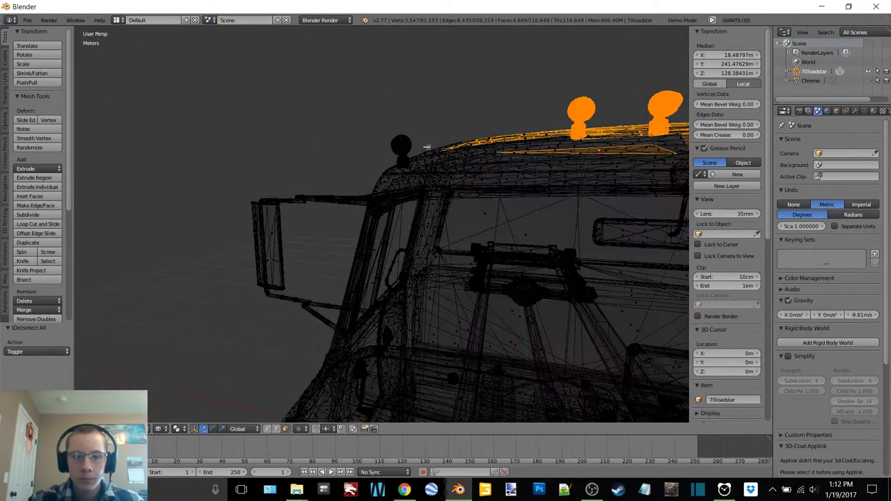
{"action": "key", "text": "c"}
{"action": "left_click", "coordinate": [399, 131]}
{"action": "right_click", "coordinate": [399, 130]}
Return to solid shading and separate the selected roof lights from the truck into a new object.
{"action": "key", "text": "z"}
{"action": "left_click", "coordinate": [401, 190]}
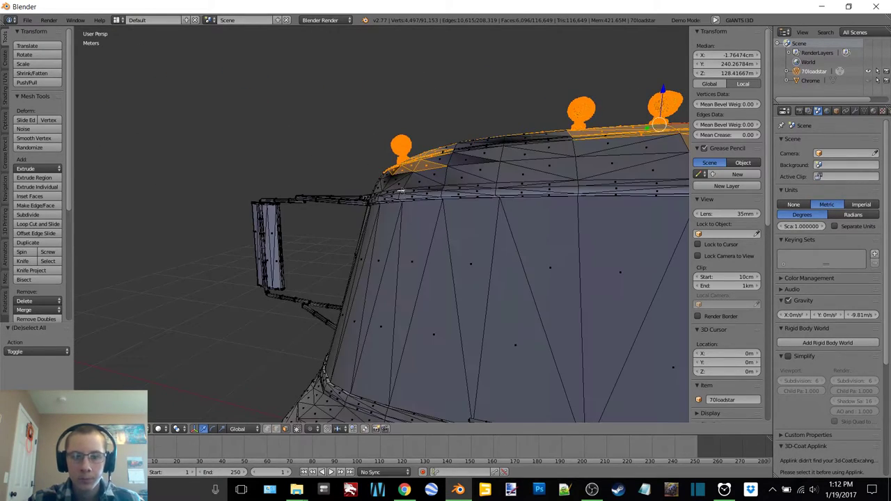
{"action": "left_click", "coordinate": [401, 191]}
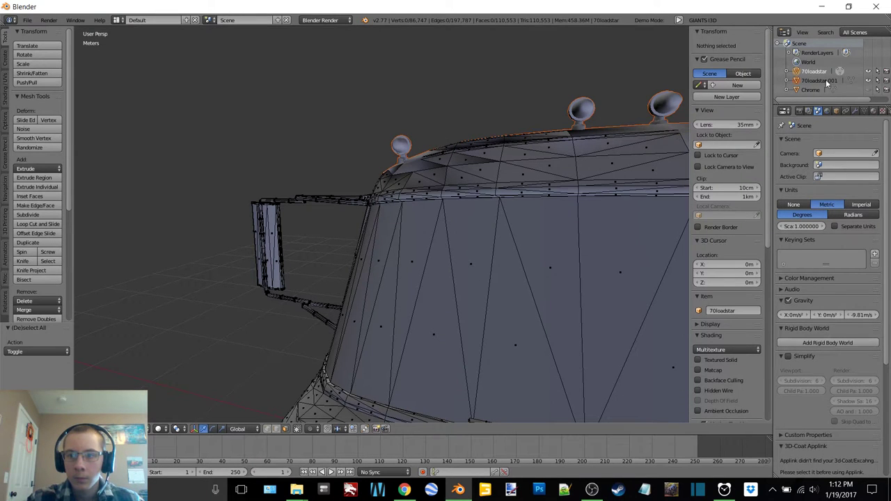
Hide the 70loadstar truck and open the separated 70loadstar.001 roof lights object in Edit Mode.
{"action": "left_click", "coordinate": [827, 82]}
{"action": "left_click", "coordinate": [868, 72]}
{"action": "middle_click_drag", "start_coordinate": [543, 142], "coordinate": [485, 189]}
{"action": "key", "text": "Tab"}
{"action": "left_click", "coordinate": [551, 185]}
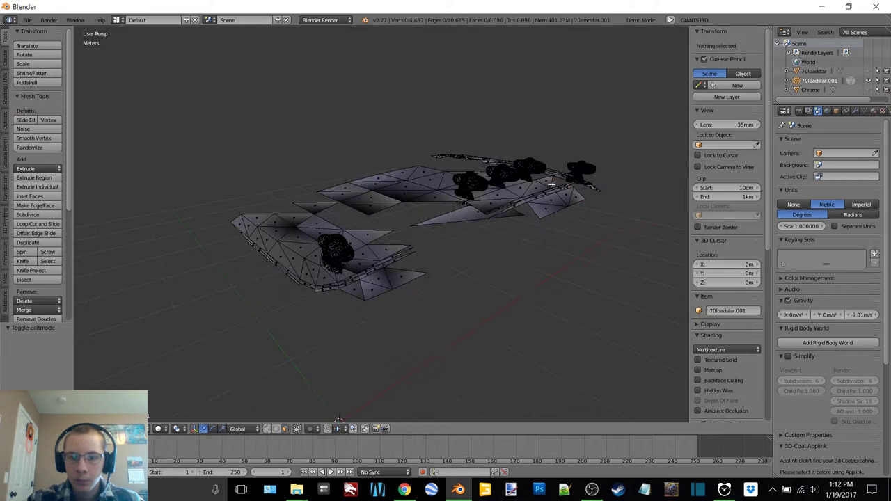
{"action": "middle_click_drag", "start_coordinate": [551, 185], "coordinate": [451, 198]}
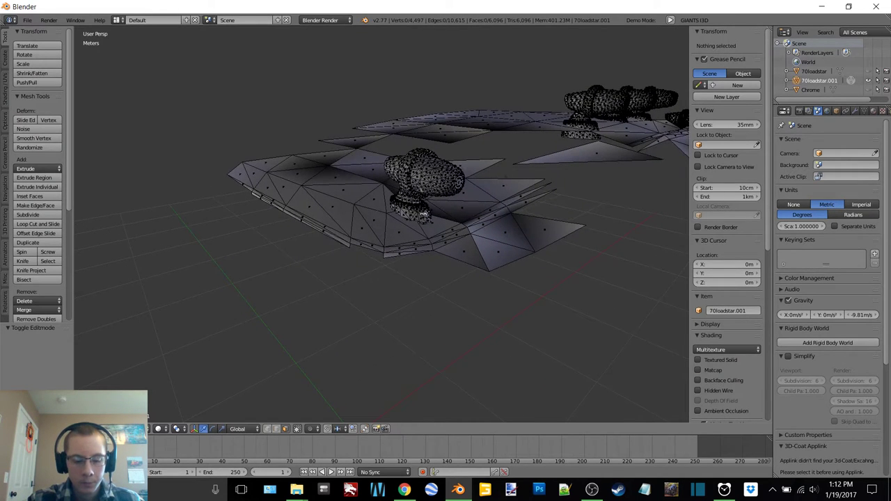
Circle-select the roof faces around the first outer light, starting in wireframe and continuing in solid shading.
{"action": "key", "text": "z"}
{"action": "left_click", "coordinate": [480, 216]}
{"action": "key", "text": "c"}
{"action": "left_click_drag", "start_coordinate": [488, 258], "coordinate": [483, 261]}
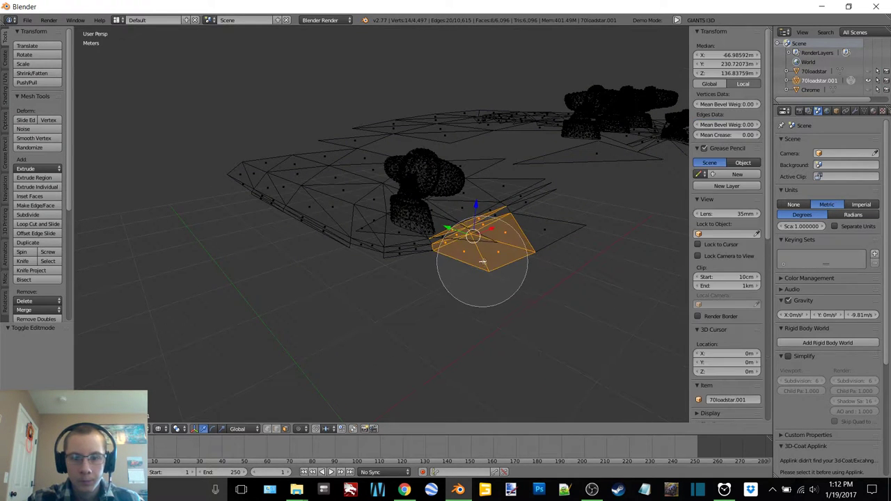
{"action": "key", "text": "z"}
{"action": "left_click", "coordinate": [480, 318]}
{"action": "key", "text": "c"}
{"action": "mouse_move", "coordinate": [460, 302]}
{"action": "left_mouse_down"}
{"action": "mouse_move", "coordinate": [442, 279]}
{"action": "mouse_move", "coordinate": [388, 280]}
{"action": "mouse_move", "coordinate": [328, 238]}
{"action": "mouse_move", "coordinate": [306, 197]}
{"action": "mouse_move", "coordinate": [327, 174]}
{"action": "left_mouse_up"}
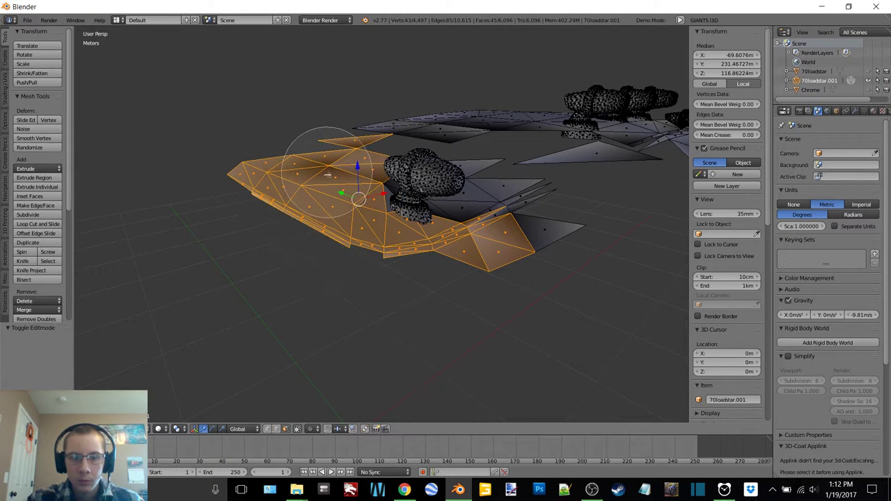
{"action": "right_click", "coordinate": [340, 191]}
Add the roof faces inboard of the first outer light and the adjoining rear roof strip to the selection.
{"action": "middle_click_drag", "start_coordinate": [336, 192], "coordinate": [299, 206]}
{"action": "key", "text": "c"}
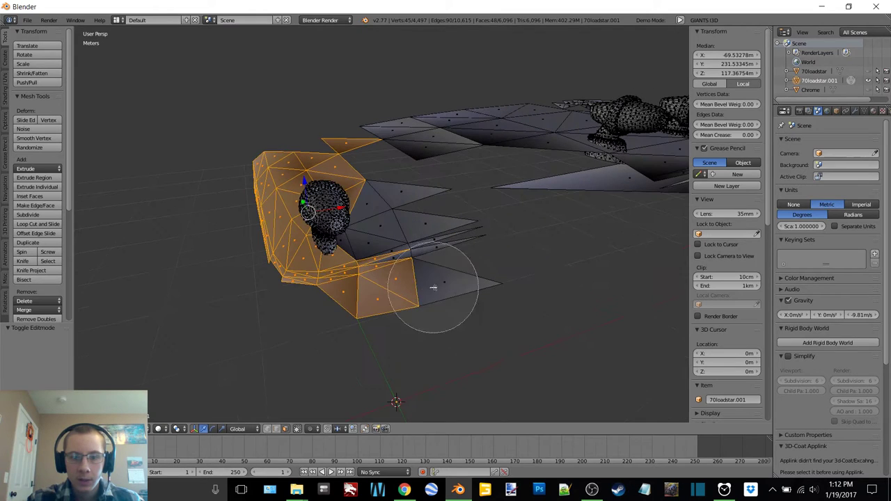
{"action": "mouse_move", "coordinate": [434, 288]}
{"action": "left_mouse_down"}
{"action": "mouse_move", "coordinate": [423, 252]}
{"action": "mouse_move", "coordinate": [427, 195]}
{"action": "mouse_move", "coordinate": [453, 139]}
{"action": "mouse_move", "coordinate": [489, 149]}
{"action": "left_mouse_up"}
{"action": "right_click", "coordinate": [494, 212]}
Add the roof faces around and in front of the three middle lights to the circle selection.
{"action": "middle_click_drag", "start_coordinate": [494, 211], "coordinate": [433, 307]}
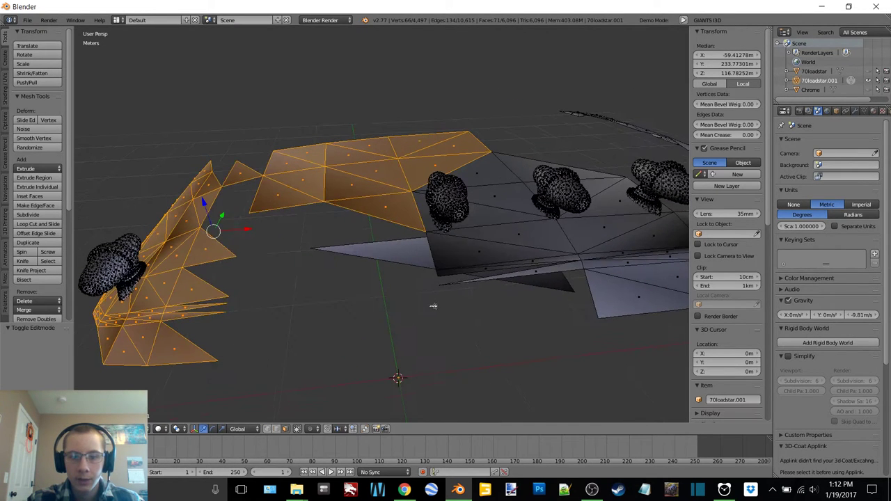
{"action": "key", "text": "c"}
{"action": "mouse_move", "coordinate": [432, 307]}
{"action": "left_mouse_down"}
{"action": "mouse_move", "coordinate": [463, 308]}
{"action": "mouse_move", "coordinate": [506, 282]}
{"action": "left_mouse_up"}
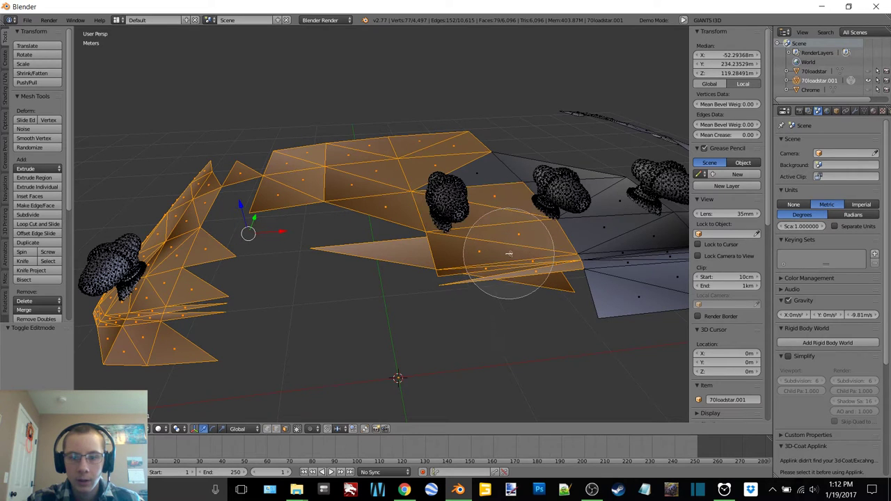
{"action": "right_click", "coordinate": [497, 119]}
{"action": "middle_click_drag", "start_coordinate": [578, 292], "coordinate": [446, 270], "text": "shift"}
{"action": "key", "text": "c"}
{"action": "left_click_drag", "start_coordinate": [453, 268], "coordinate": [616, 237]}
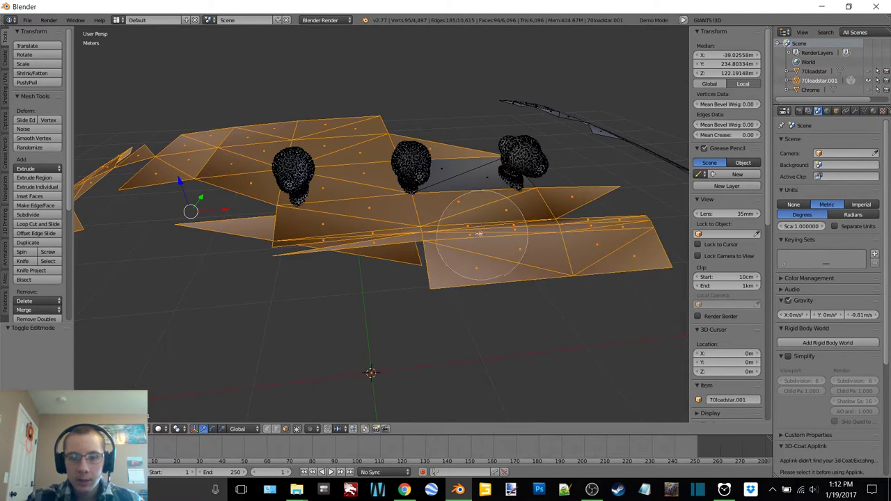
Add the roof faces around the other outer light and along that side of the roof to the selection.
{"action": "mouse_move", "coordinate": [468, 220]}
{"action": "middle_mouse_down"}
{"action": "mouse_move", "coordinate": [397, 264]}
{"action": "mouse_move", "coordinate": [346, 278]}
{"action": "middle_mouse_up"}
{"action": "key", "text": "c"}
{"action": "mouse_move", "coordinate": [339, 323]}
{"action": "left_mouse_down"}
{"action": "mouse_move", "coordinate": [342, 310]}
{"action": "mouse_move", "coordinate": [392, 352]}
{"action": "mouse_move", "coordinate": [448, 338]}
{"action": "mouse_move", "coordinate": [501, 276]}
{"action": "left_mouse_up"}
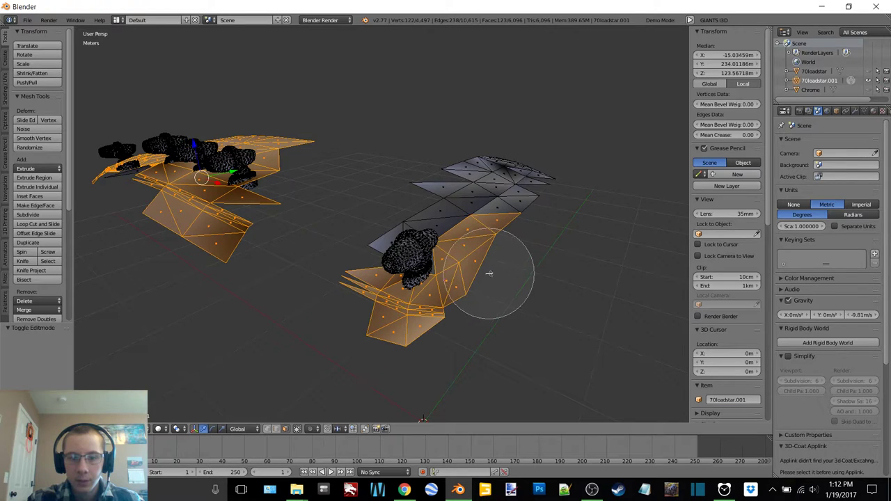
{"action": "right_click", "coordinate": [489, 273]}
{"action": "middle_click_drag", "start_coordinate": [489, 273], "coordinate": [411, 282]}
{"action": "key", "text": "c"}
{"action": "left_click_drag", "start_coordinate": [350, 257], "coordinate": [642, 252]}
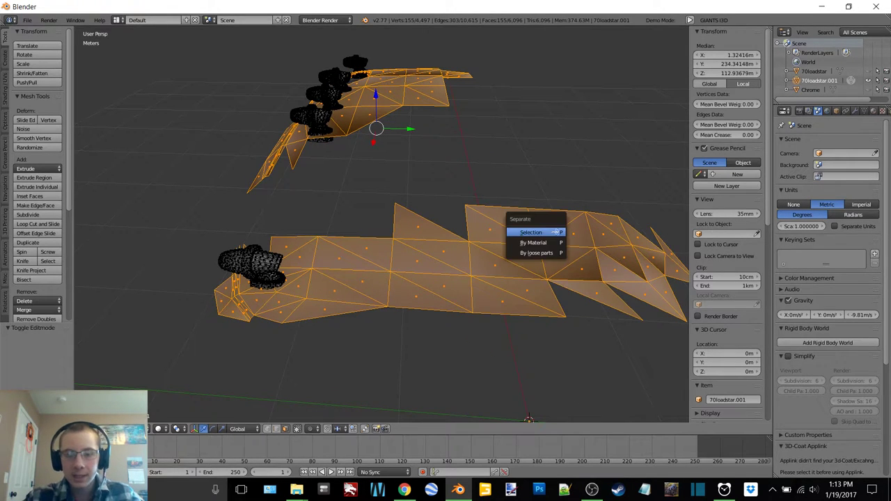
Separate the selected roof faces and the leftover triangular face beside the outer light into their own objects and hide them.
{"action": "left_click", "coordinate": [555, 232]}
{"action": "left_click", "coordinate": [860, 90]}
{"action": "middle_click_drag", "start_coordinate": [322, 188], "coordinate": [429, 183]}
{"action": "scroll", "coordinate": [242, 224], "scroll_direction": "down", "scroll_amount": 3}
{"action": "middle_click_drag", "start_coordinate": [242, 224], "coordinate": [408, 223]}
{"action": "scroll", "coordinate": [293, 254], "scroll_direction": "up", "scroll_amount": 3}
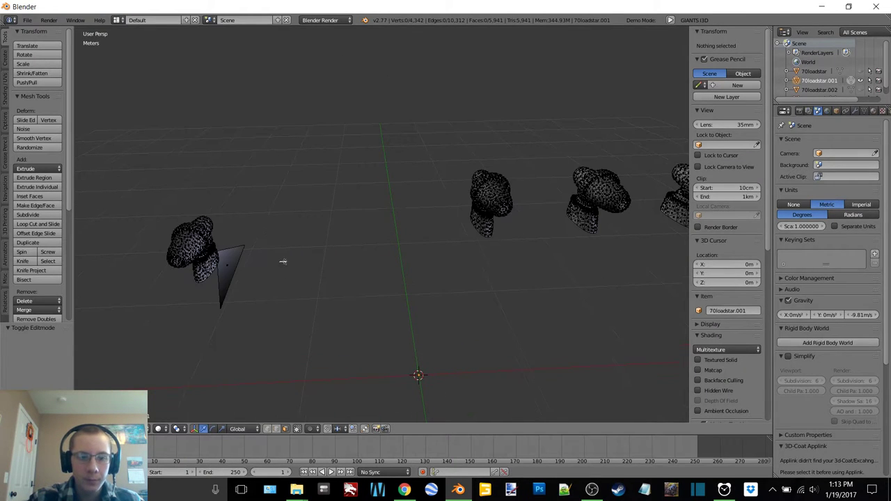
{"action": "right_click", "coordinate": [232, 276]}
{"action": "key", "text": "x"}
{"action": "left_click", "coordinate": [310, 231]}
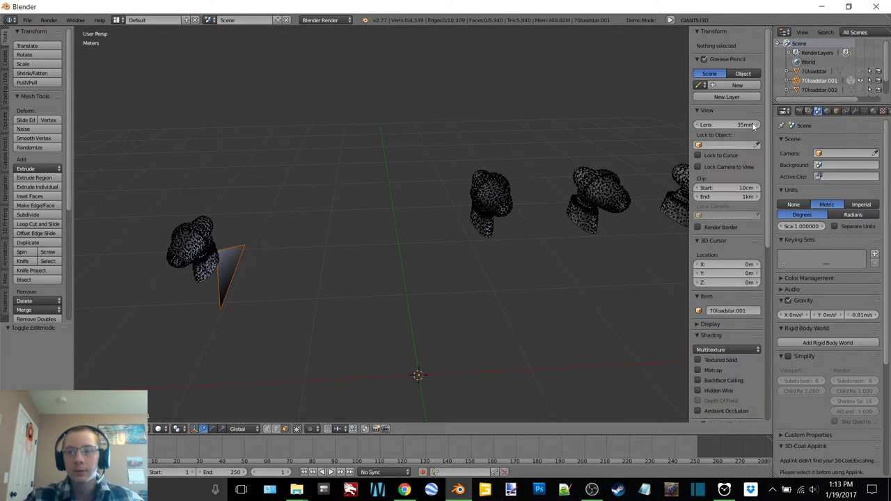
Switch to Object Mode and rename the remaining roof lights object as CabLights.
{"action": "key", "text": "Tab"}
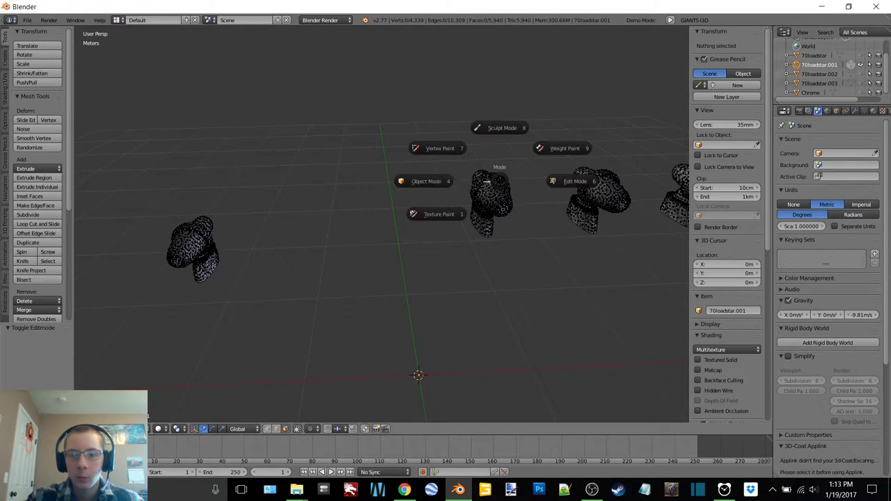
{"action": "left_click", "coordinate": [437, 182]}
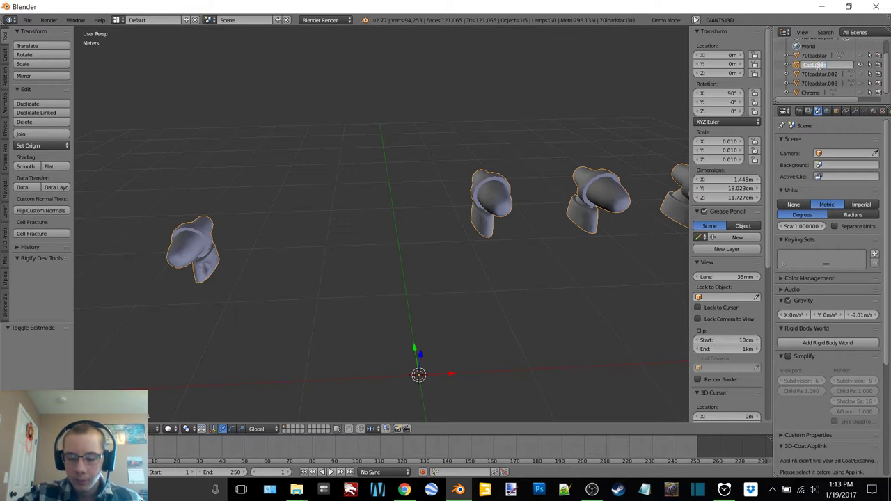
Put CabLights back into Edit Mode and clear any face selection on the first outer light.
{"action": "middle_click_drag", "start_coordinate": [305, 180], "coordinate": [394, 221]}
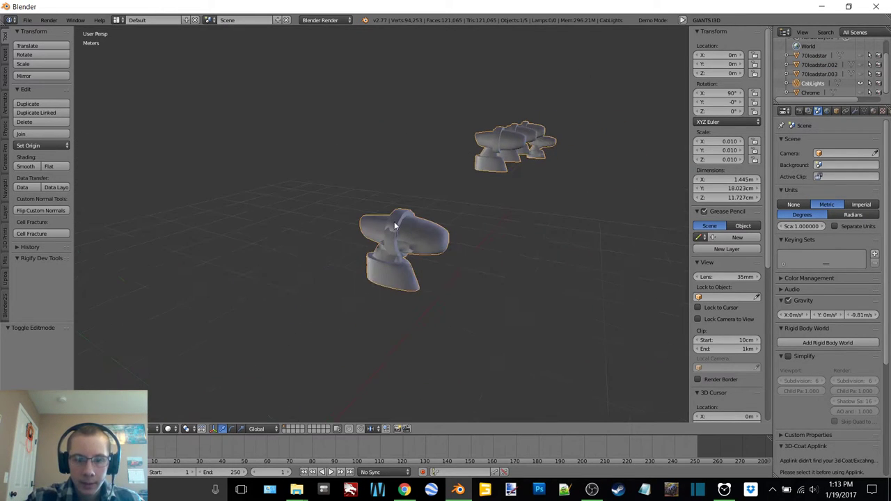
{"action": "scroll", "coordinate": [394, 221], "scroll_direction": "up", "scroll_amount": 5}
{"action": "key", "text": "Tab"}
{"action": "left_click", "coordinate": [473, 232]}
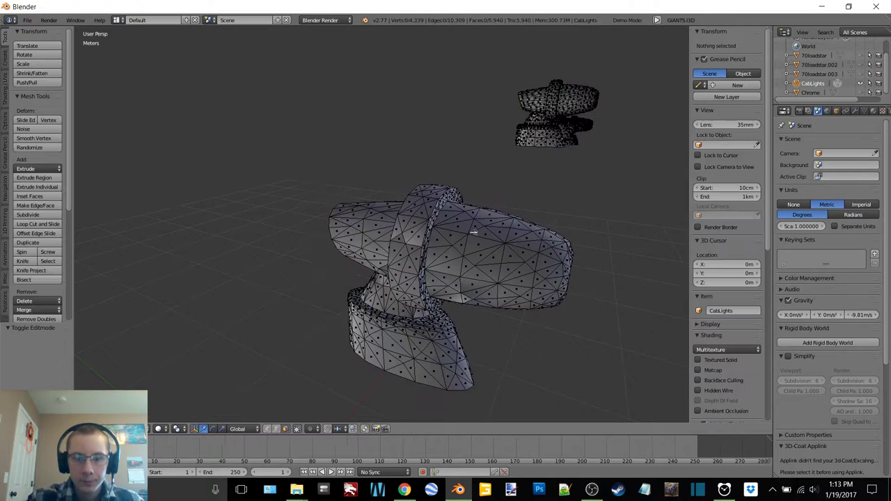
{"action": "key", "text": "a"}
{"action": "key", "text": "a"}
{"action": "middle_click_drag", "start_coordinate": [458, 239], "coordinate": [431, 215]}
{"action": "key", "text": "a"}
{"action": "key", "text": "a"}
Circle-select all faces of the first outer light's front lens up to the ring in wireframe, checking coverage in solid shading.
{"action": "key", "text": "z"}
{"action": "left_click", "coordinate": [440, 211]}
{"action": "key", "text": "c"}
{"action": "left_click_drag", "start_coordinate": [550, 240], "coordinate": [511, 271]}
{"action": "key", "text": "z"}
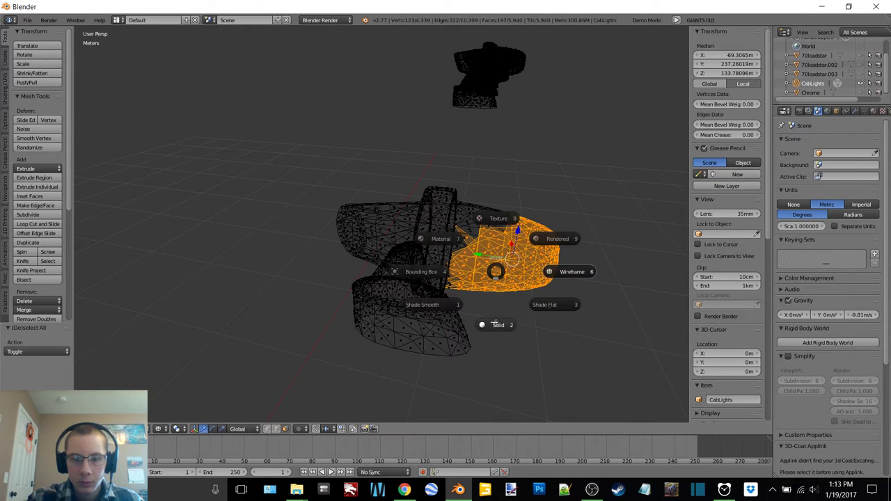
{"action": "left_click", "coordinate": [495, 323]}
{"action": "mouse_move", "coordinate": [494, 323]}
{"action": "middle_mouse_down"}
{"action": "mouse_move", "coordinate": [466, 255]}
{"action": "mouse_move", "coordinate": [504, 231]}
{"action": "middle_mouse_up"}
{"action": "scroll", "coordinate": [466, 254], "scroll_direction": "up", "scroll_amount": 2}
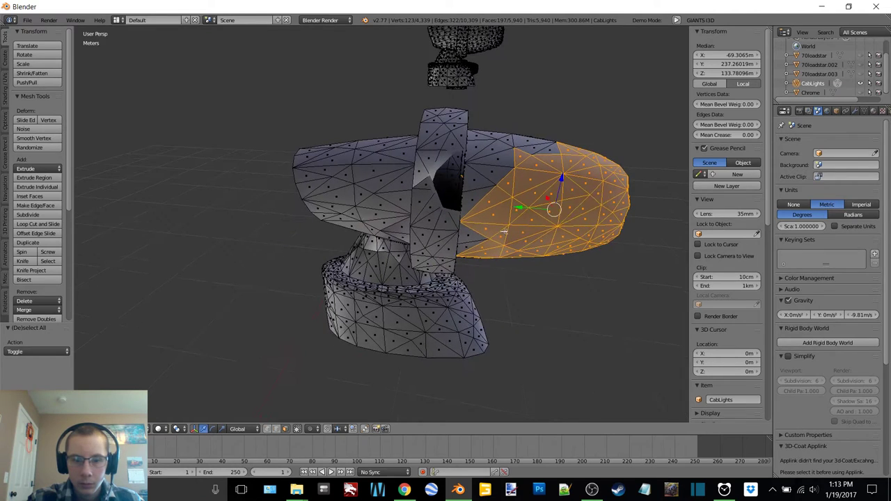
{"action": "left_click", "coordinate": [546, 226]}
{"action": "key", "text": "c"}
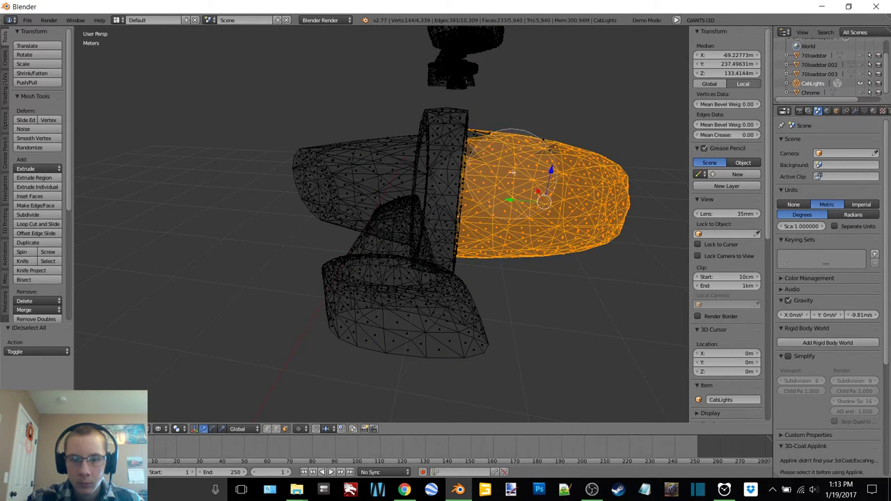
Separate the first outer light's selected lens into its own object and hide it.
{"action": "middle_click_drag", "start_coordinate": [579, 193], "coordinate": [503, 144]}
{"action": "key", "text": "p"}
{"action": "left_click", "coordinate": [504, 143]}
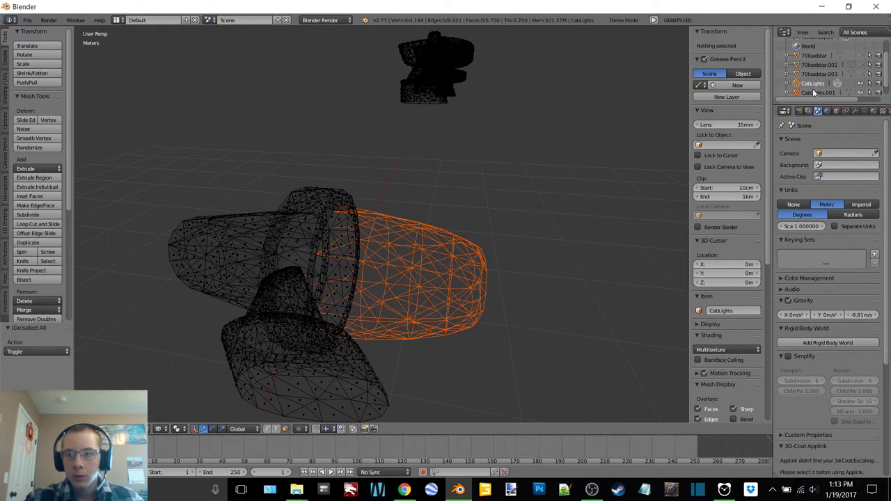
{"action": "scroll", "coordinate": [423, 181], "scroll_direction": "up", "scroll_amount": 2}
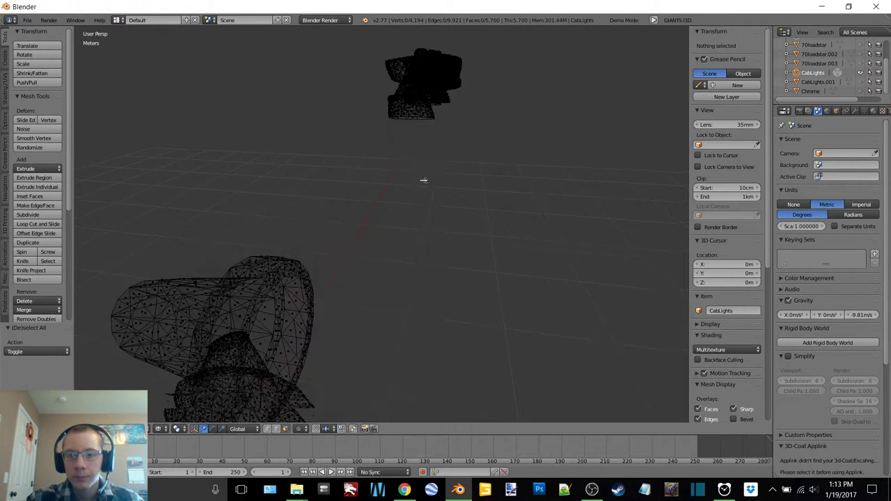
Circle-select the front portion of the second light's lens in wireframe shading.
{"action": "scroll", "coordinate": [422, 182], "scroll_direction": "down", "scroll_amount": 8}
{"action": "scroll", "coordinate": [495, 177], "scroll_direction": "up", "scroll_amount": 8}
{"action": "middle_click_drag", "start_coordinate": [433, 174], "coordinate": [491, 213]}
{"action": "key", "text": "z"}
{"action": "left_click", "coordinate": [494, 266]}
{"action": "mouse_move", "coordinate": [494, 266]}
{"action": "middle_mouse_down"}
{"action": "mouse_move", "coordinate": [483, 185]}
{"action": "mouse_move", "coordinate": [418, 187]}
{"action": "mouse_move", "coordinate": [397, 199]}
{"action": "mouse_move", "coordinate": [462, 176]}
{"action": "mouse_move", "coordinate": [474, 163]}
{"action": "mouse_move", "coordinate": [441, 164]}
{"action": "mouse_move", "coordinate": [449, 201]}
{"action": "mouse_move", "coordinate": [438, 185]}
{"action": "mouse_move", "coordinate": [440, 167]}
{"action": "mouse_move", "coordinate": [422, 223]}
{"action": "mouse_move", "coordinate": [387, 225]}
{"action": "middle_mouse_up"}
{"action": "key", "text": "z"}
{"action": "left_click", "coordinate": [506, 166]}
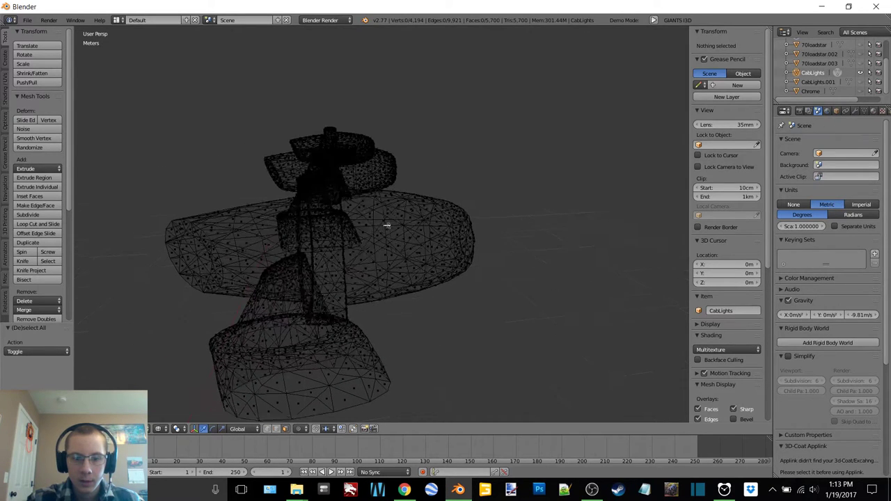
{"action": "left_click", "coordinate": [397, 288]}
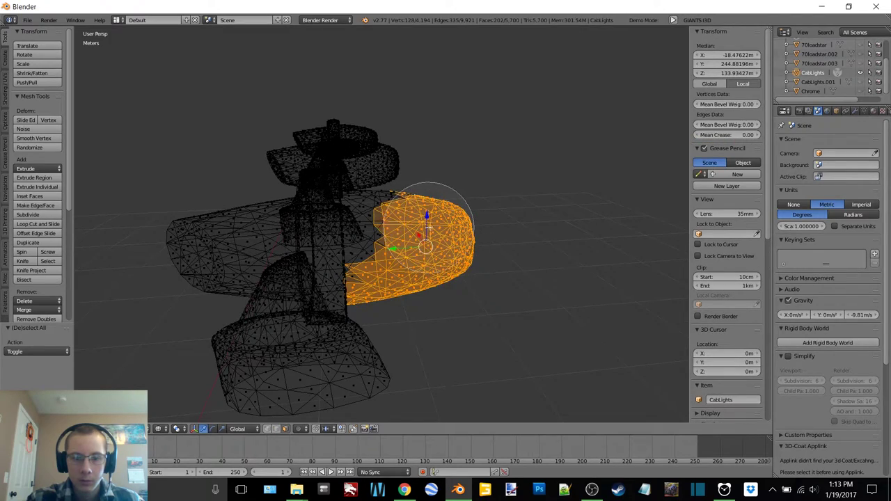
Add the second light's remaining lens faces next to the ring to the selection and return to solid shading.
{"action": "middle_click_drag", "start_coordinate": [432, 236], "coordinate": [209, 218]}
{"action": "middle_click_drag", "start_coordinate": [206, 234], "coordinate": [214, 234]}
{"action": "key", "text": "c"}
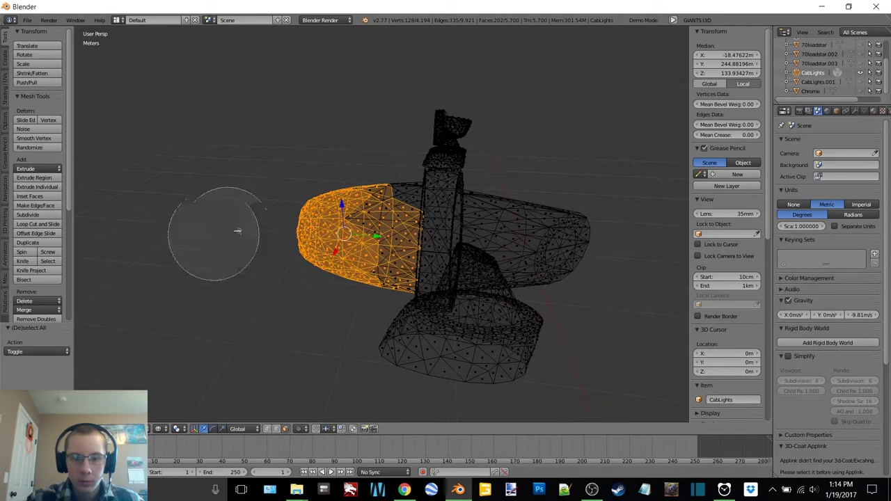
{"action": "left_click_drag", "start_coordinate": [328, 210], "coordinate": [338, 209]}
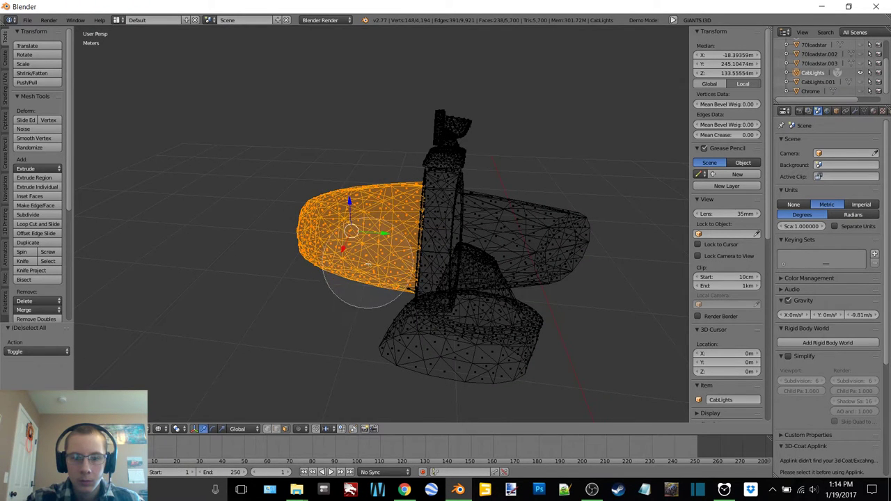
{"action": "right_click", "coordinate": [366, 277]}
{"action": "key", "text": "z"}
{"action": "left_click", "coordinate": [358, 329]}
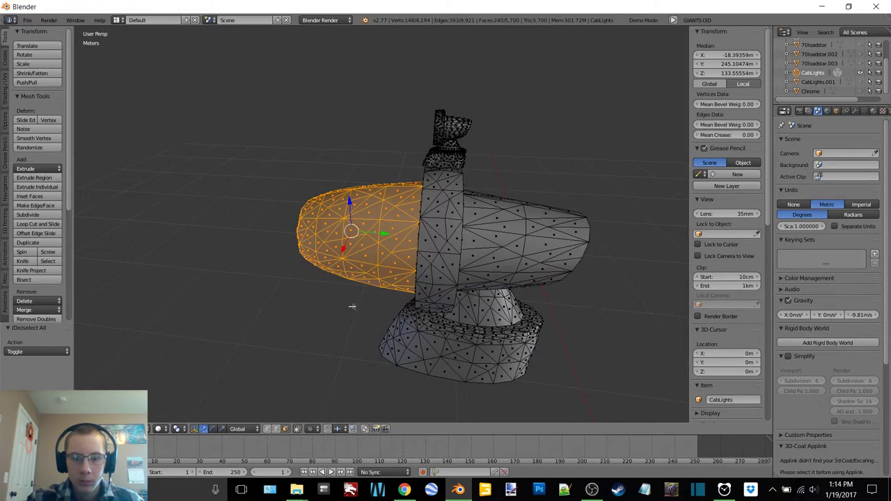
Separate the second light's selected lens into its own object and hide it.
{"action": "mouse_move", "coordinate": [352, 307]}
{"action": "middle_mouse_down"}
{"action": "mouse_move", "coordinate": [379, 272]}
{"action": "mouse_move", "coordinate": [493, 196]}
{"action": "mouse_move", "coordinate": [547, 262]}
{"action": "middle_mouse_up"}
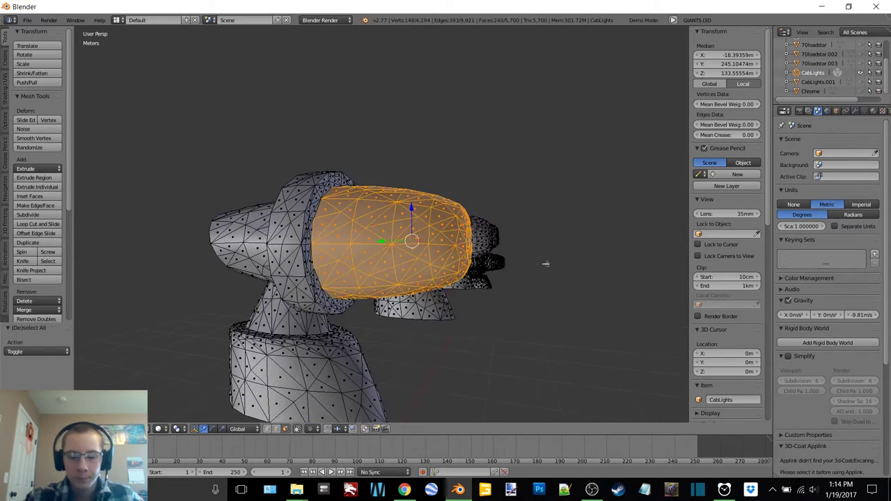
{"action": "key", "text": "p"}
{"action": "left_click", "coordinate": [547, 262]}
{"action": "left_click", "coordinate": [860, 82]}
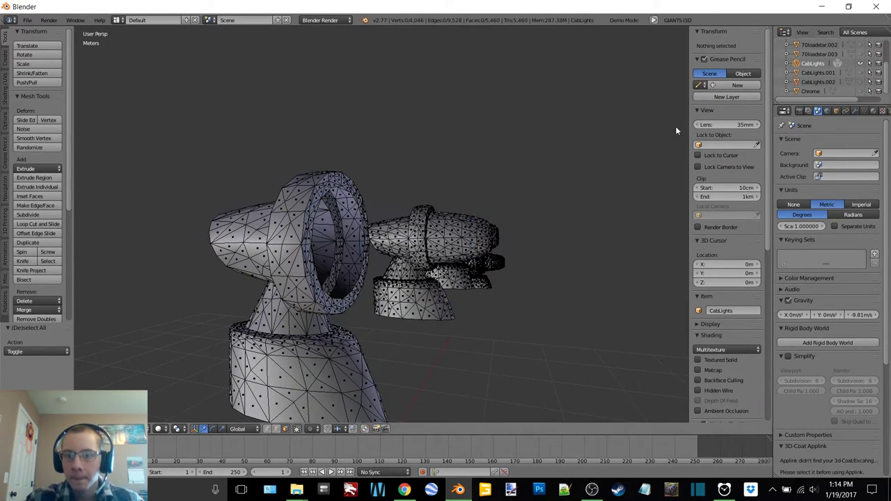
Circle-select the faces along one side of the center light's front lens in solid shading.
{"action": "middle_click_drag", "start_coordinate": [447, 181], "coordinate": [391, 206], "text": "shift"}
{"action": "scroll", "coordinate": [477, 181], "scroll_direction": "up", "scroll_amount": 2}
{"action": "middle_click_drag", "start_coordinate": [476, 180], "coordinate": [383, 213]}
{"action": "scroll", "coordinate": [446, 211], "scroll_direction": "down", "scroll_amount": 3}
{"action": "scroll", "coordinate": [497, 233], "scroll_direction": "down", "scroll_amount": 6}
{"action": "middle_click_drag", "start_coordinate": [528, 229], "coordinate": [352, 232]}
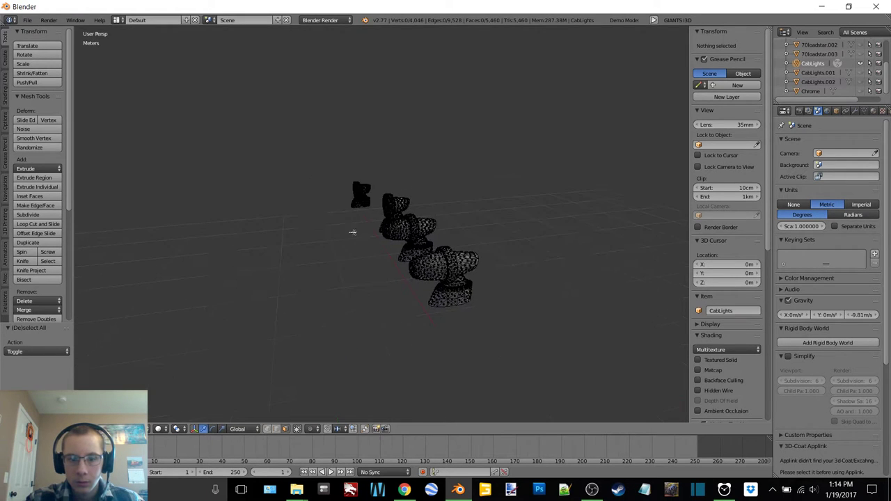
{"action": "scroll", "coordinate": [513, 143], "scroll_direction": "up", "scroll_amount": 6}
{"action": "scroll", "coordinate": [366, 205], "scroll_direction": "down", "scroll_amount": 5}
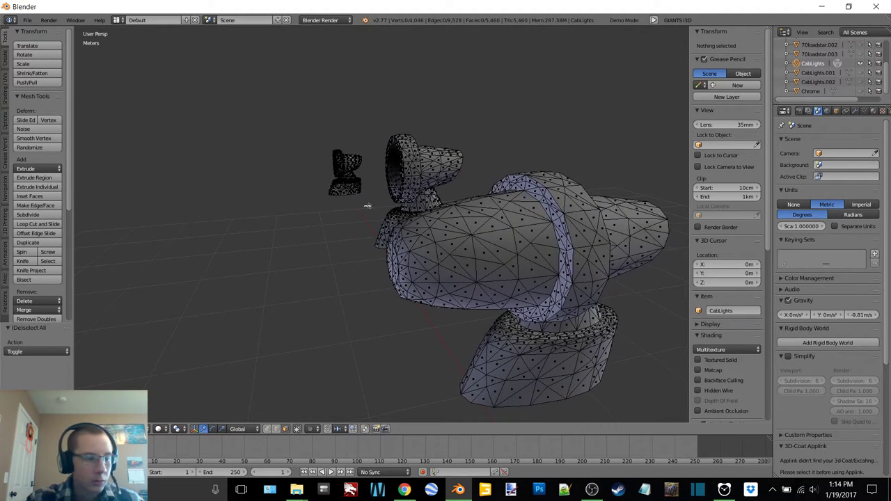
{"action": "middle_click_drag", "start_coordinate": [408, 198], "coordinate": [457, 255]}
{"action": "key", "text": "c"}
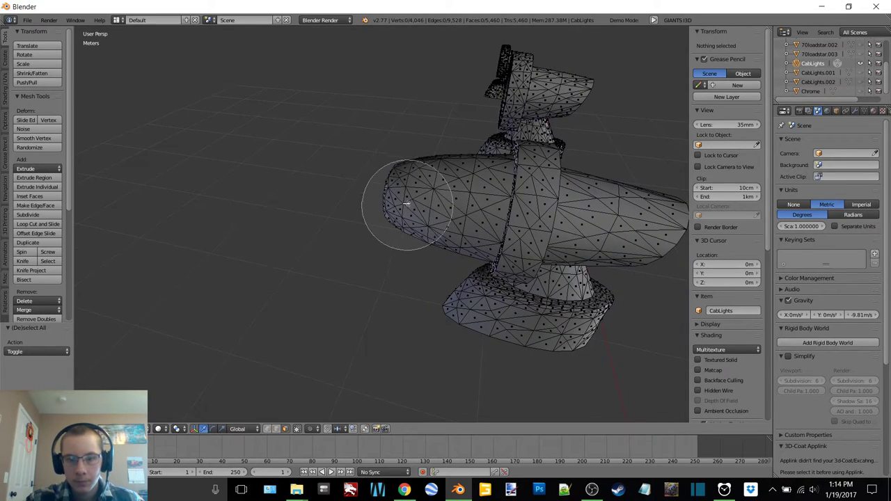
{"action": "mouse_move", "coordinate": [406, 203]}
{"action": "left_mouse_down"}
{"action": "mouse_move", "coordinate": [428, 215]}
{"action": "mouse_move", "coordinate": [483, 189]}
{"action": "left_mouse_up"}
Add the remaining faces around the center light's lens to the circle selection.
{"action": "scroll", "coordinate": [432, 211], "scroll_direction": "up", "scroll_amount": 4}
{"action": "middle_click_drag", "start_coordinate": [475, 189], "coordinate": [417, 292]}
{"action": "mouse_move", "coordinate": [366, 307]}
{"action": "left_mouse_down"}
{"action": "mouse_move", "coordinate": [350, 315]}
{"action": "mouse_move", "coordinate": [404, 334]}
{"action": "mouse_move", "coordinate": [350, 362]}
{"action": "mouse_move", "coordinate": [401, 352]}
{"action": "left_mouse_up"}
{"action": "mouse_move", "coordinate": [402, 352]}
{"action": "middle_mouse_down"}
{"action": "mouse_move", "coordinate": [350, 328]}
{"action": "mouse_move", "coordinate": [328, 331]}
{"action": "middle_mouse_up"}
{"action": "middle_click_drag", "start_coordinate": [284, 314], "coordinate": [358, 246]}
{"action": "mouse_move", "coordinate": [357, 186]}
{"action": "left_mouse_down"}
{"action": "mouse_move", "coordinate": [369, 215]}
{"action": "mouse_move", "coordinate": [423, 202]}
{"action": "left_mouse_up"}
{"action": "right_click", "coordinate": [443, 195]}
{"action": "middle_click_drag", "start_coordinate": [442, 194], "coordinate": [268, 202]}
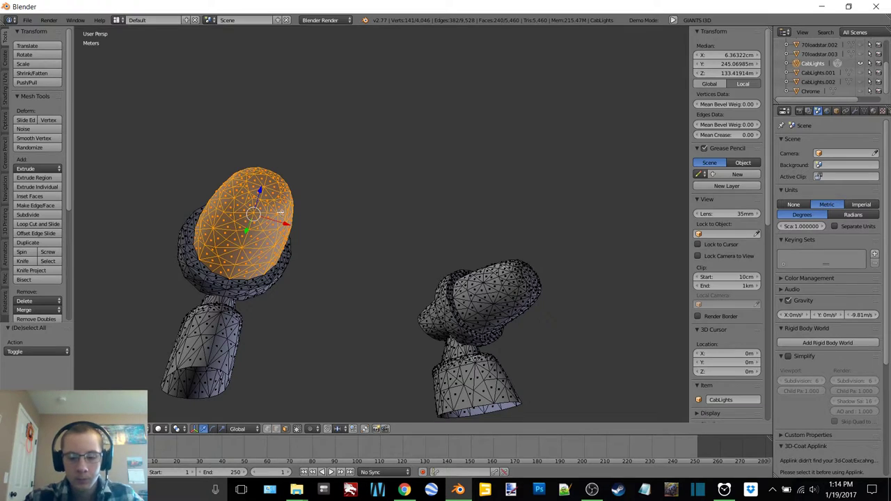
Separate the center light's selected lens into its own object and hide it.
{"action": "key", "text": "p"}
{"action": "left_click", "coordinate": [267, 222]}
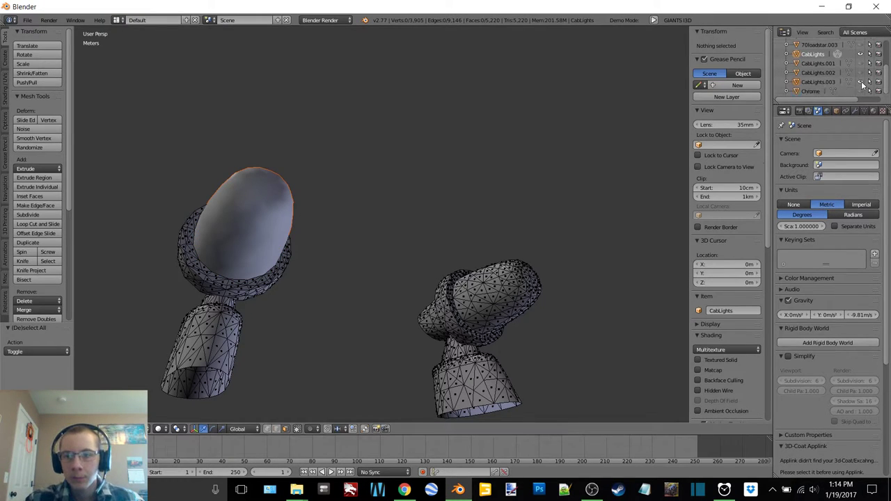
{"action": "left_click", "coordinate": [861, 82]}
Circle-select the front cap and upper side faces of the fourth light's lens.
{"action": "mouse_move", "coordinate": [434, 175]}
{"action": "middle_mouse_down"}
{"action": "mouse_move", "coordinate": [487, 241]}
{"action": "mouse_move", "coordinate": [342, 206]}
{"action": "mouse_move", "coordinate": [485, 189]}
{"action": "mouse_move", "coordinate": [459, 183]}
{"action": "middle_mouse_up"}
{"action": "scroll", "coordinate": [459, 183], "scroll_direction": "up", "scroll_amount": 2}
{"action": "key", "text": "c"}
{"action": "left_click", "coordinate": [456, 200]}
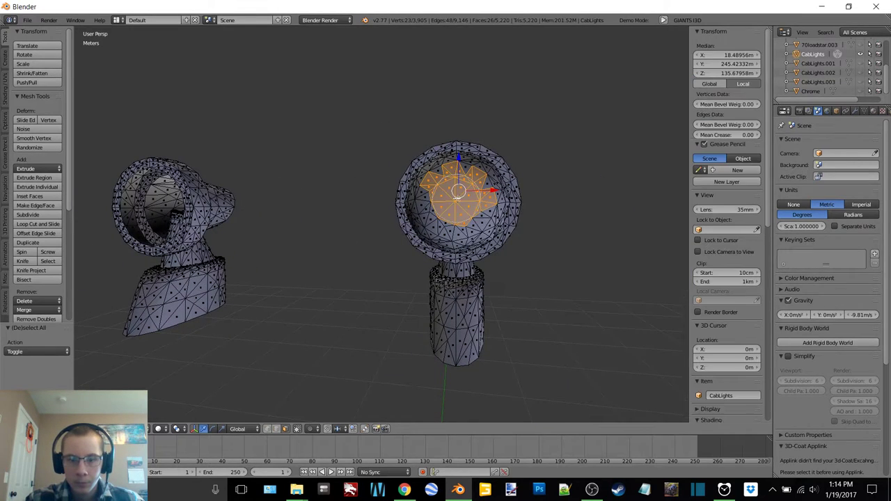
{"action": "key", "text": "l"}
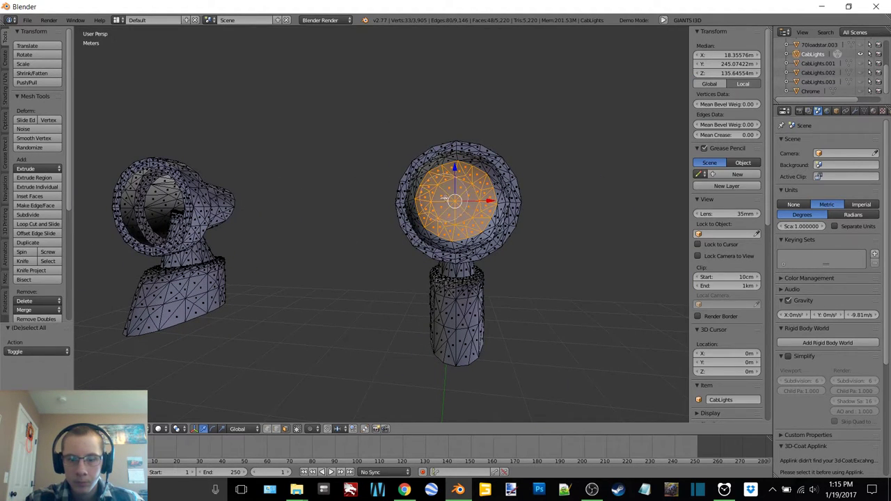
{"action": "mouse_move", "coordinate": [443, 198]}
{"action": "middle_mouse_down"}
{"action": "mouse_move", "coordinate": [453, 195]}
{"action": "mouse_move", "coordinate": [434, 167]}
{"action": "mouse_move", "coordinate": [476, 168]}
{"action": "mouse_move", "coordinate": [453, 197]}
{"action": "mouse_move", "coordinate": [370, 196]}
{"action": "middle_mouse_up"}
{"action": "key", "text": "c"}
{"action": "mouse_move", "coordinate": [405, 235]}
{"action": "left_mouse_down"}
{"action": "mouse_move", "coordinate": [318, 238]}
{"action": "mouse_move", "coordinate": [328, 208]}
{"action": "mouse_move", "coordinate": [425, 225]}
{"action": "left_mouse_up"}
{"action": "right_click", "coordinate": [427, 225]}
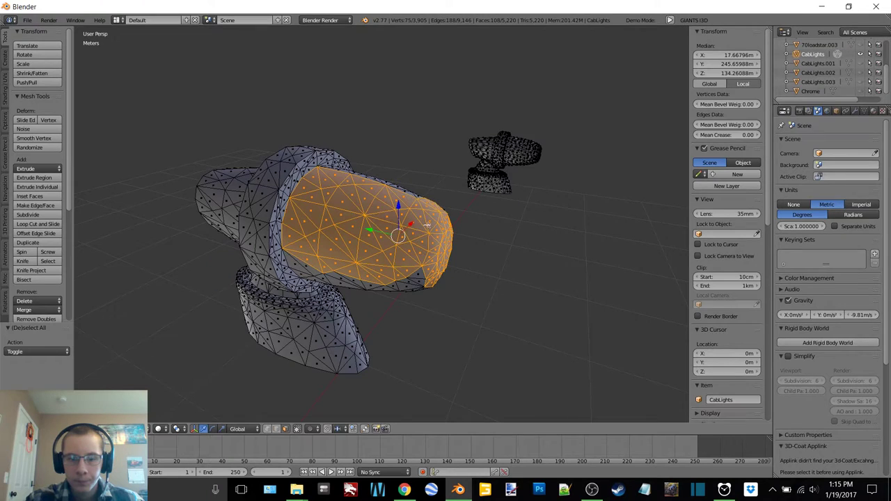
Add the lower side and underside faces of the fourth light's lens to the selection.
{"action": "middle_click_drag", "start_coordinate": [426, 225], "coordinate": [433, 182]}
{"action": "key", "text": "c"}
{"action": "mouse_move", "coordinate": [376, 198]}
{"action": "left_mouse_down"}
{"action": "mouse_move", "coordinate": [350, 209]}
{"action": "mouse_move", "coordinate": [433, 197]}
{"action": "left_mouse_up"}
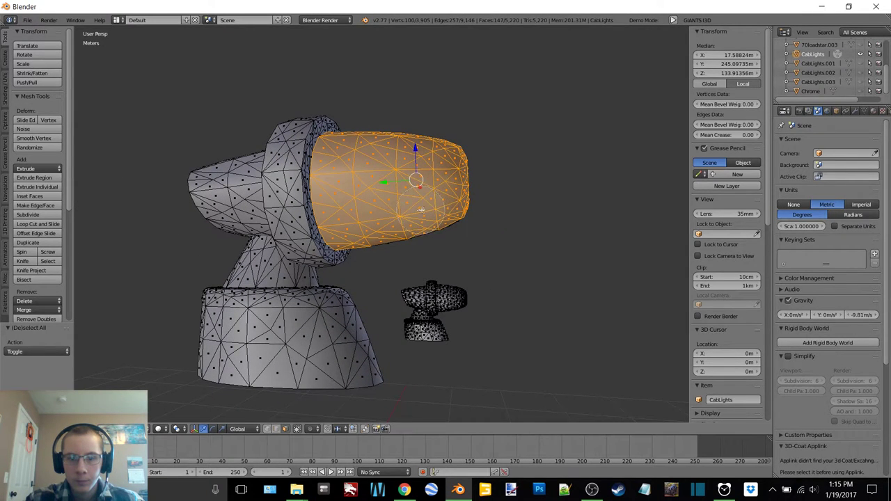
{"action": "mouse_move", "coordinate": [420, 210]}
{"action": "middle_mouse_down"}
{"action": "mouse_move", "coordinate": [276, 211]}
{"action": "mouse_move", "coordinate": [365, 195]}
{"action": "mouse_move", "coordinate": [356, 189]}
{"action": "mouse_move", "coordinate": [310, 209]}
{"action": "middle_mouse_up"}
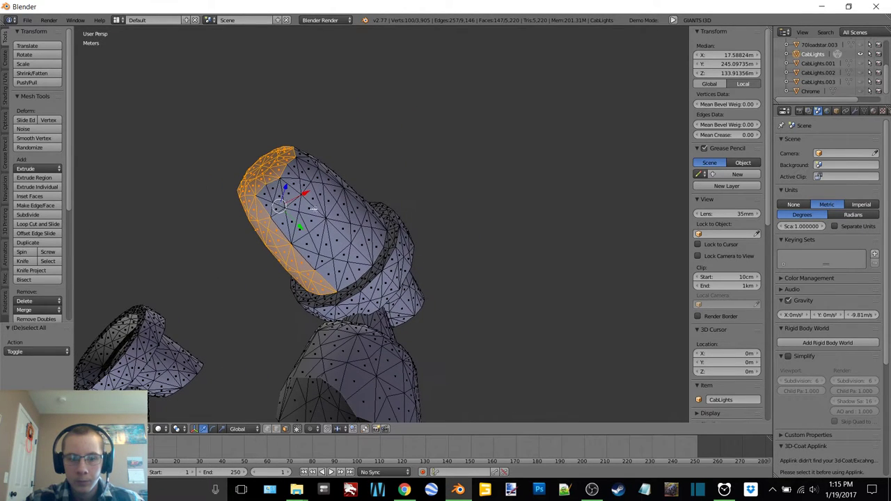
{"action": "key", "text": "c"}
{"action": "mouse_move", "coordinate": [284, 204]}
{"action": "left_mouse_down"}
{"action": "mouse_move", "coordinate": [322, 254]}
{"action": "mouse_move", "coordinate": [354, 237]}
{"action": "left_mouse_up"}
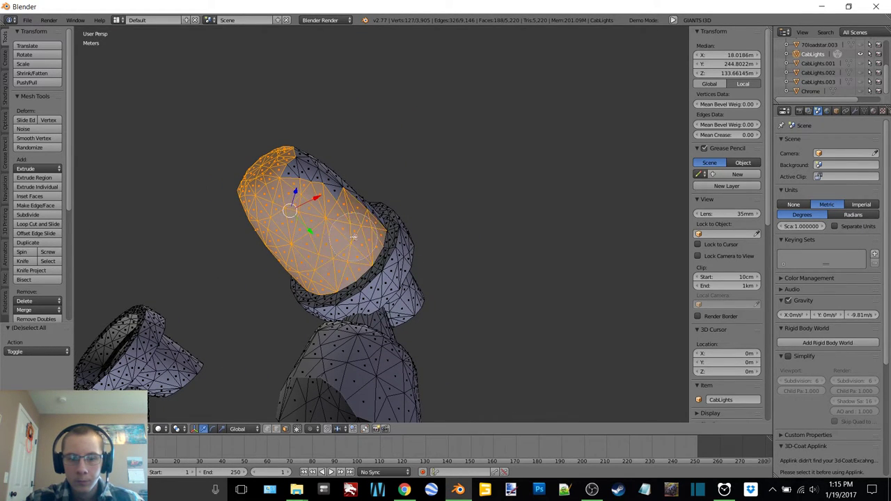
Add the fourth light's remaining lens faces to the selection, leaving out the stray faces on the light behind.
{"action": "middle_click_drag", "start_coordinate": [497, 153], "coordinate": [418, 234]}
{"action": "key", "text": "c"}
{"action": "left_click_drag", "start_coordinate": [362, 190], "coordinate": [315, 182]}
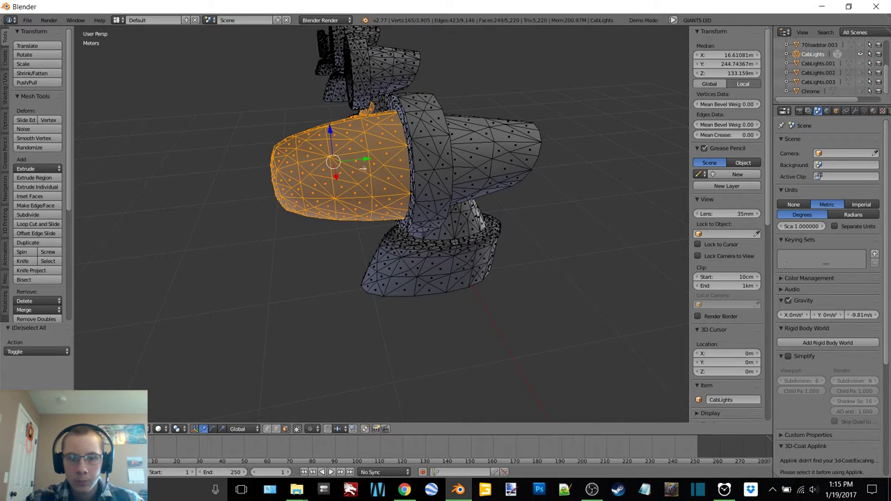
{"action": "middle_click_drag", "start_coordinate": [363, 169], "coordinate": [187, 148]}
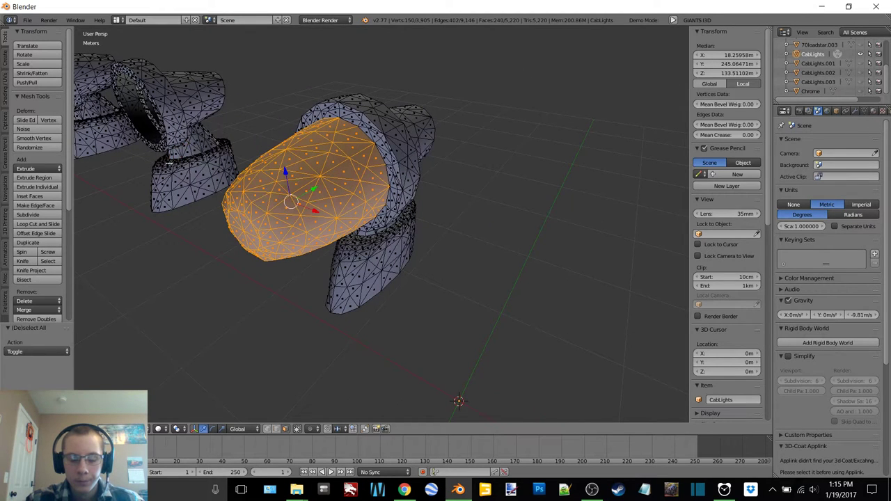
Separate the fourth light's selected lens into its own object and hide it.
{"action": "key", "text": "z"}
{"action": "left_click", "coordinate": [241, 217]}
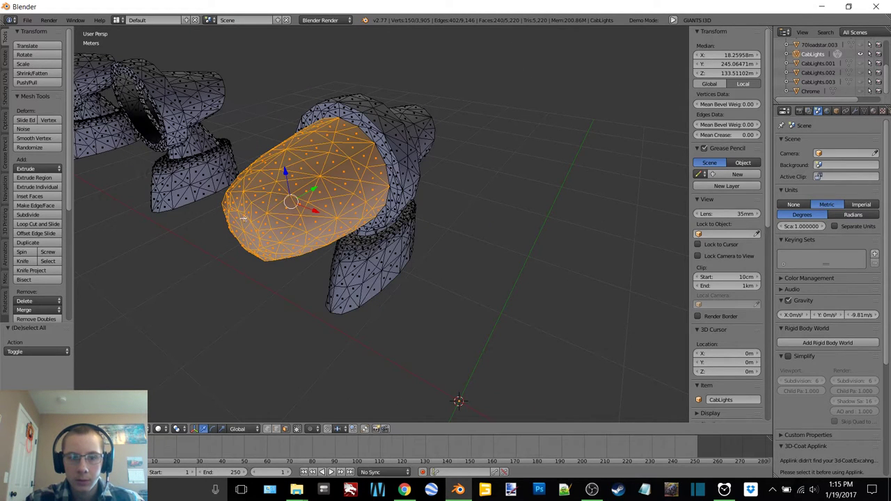
{"action": "left_click", "coordinate": [365, 180]}
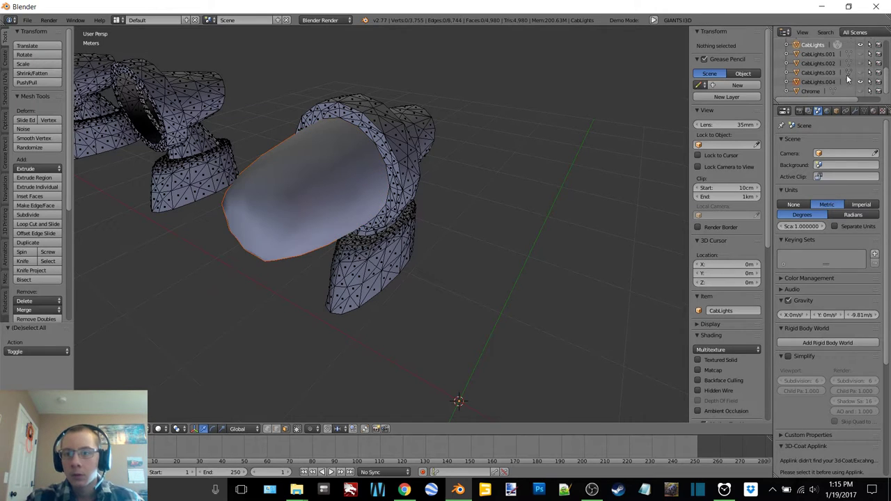
{"action": "left_click", "coordinate": [862, 82]}
Circle-select the front portion of the fifth cab light's lens in wireframe shading.
{"action": "middle_click_drag", "start_coordinate": [404, 182], "coordinate": [531, 159]}
{"action": "middle_click_drag", "start_coordinate": [390, 228], "coordinate": [487, 224]}
{"action": "mouse_move", "coordinate": [542, 155]}
{"action": "middle_mouse_down"}
{"action": "mouse_move", "coordinate": [350, 215]}
{"action": "mouse_move", "coordinate": [311, 211]}
{"action": "mouse_move", "coordinate": [390, 218]}
{"action": "mouse_move", "coordinate": [364, 206]}
{"action": "mouse_move", "coordinate": [430, 143]}
{"action": "mouse_move", "coordinate": [400, 158]}
{"action": "middle_mouse_up"}
{"action": "scroll", "coordinate": [429, 144], "scroll_direction": "up", "scroll_amount": 7}
{"action": "key", "text": "z"}
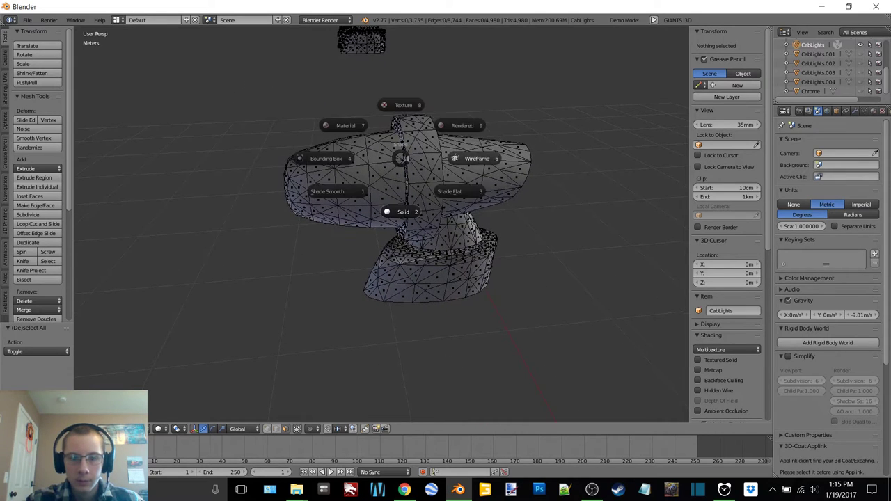
{"action": "left_click", "coordinate": [475, 158]}
{"action": "key", "text": "c"}
{"action": "mouse_move", "coordinate": [297, 167]}
{"action": "left_mouse_down"}
{"action": "mouse_move", "coordinate": [330, 220]}
{"action": "mouse_move", "coordinate": [334, 152]}
{"action": "left_mouse_up"}
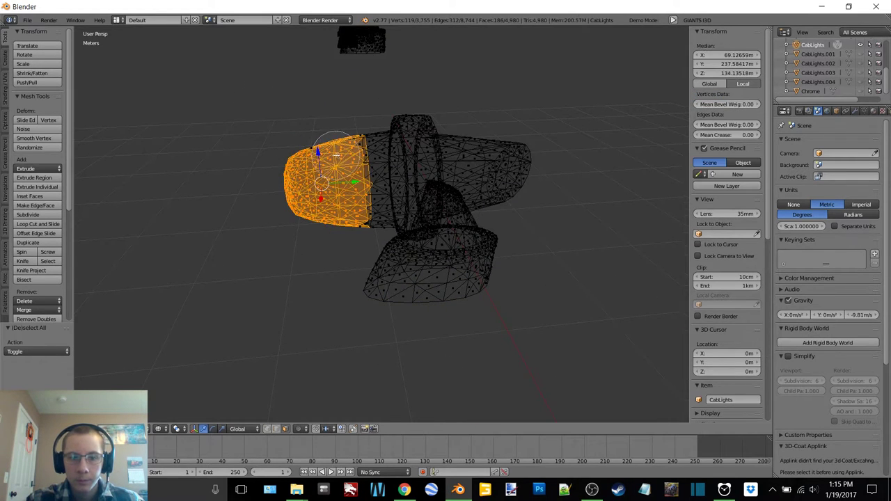
{"action": "right_click", "coordinate": [334, 152]}
Extend the selection to the fifth lens's rear faces up to the housing ring.
{"action": "middle_click_drag", "start_coordinate": [334, 154], "coordinate": [314, 160]}
{"action": "key", "text": "c"}
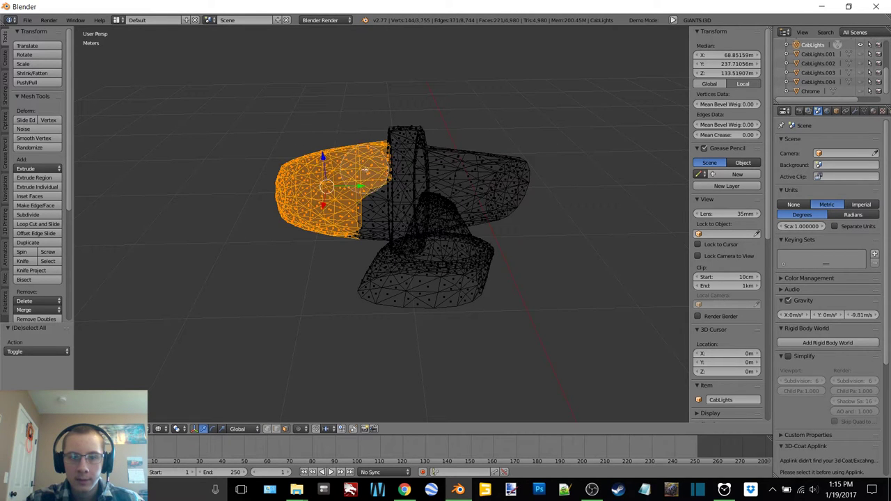
{"action": "right_click", "coordinate": [367, 230]}
Return to solid shading and deselect the stray housing-ring faces around the fifth light's lens.
{"action": "key", "text": "z"}
{"action": "left_click", "coordinate": [367, 285]}
{"action": "middle_click_drag", "start_coordinate": [366, 255], "coordinate": [465, 199]}
{"action": "scroll", "coordinate": [387, 224], "scroll_direction": "up", "scroll_amount": 3}
{"action": "mouse_move", "coordinate": [387, 224]}
{"action": "middle_mouse_down"}
{"action": "mouse_move", "coordinate": [488, 166]}
{"action": "mouse_move", "coordinate": [427, 216]}
{"action": "mouse_move", "coordinate": [460, 211]}
{"action": "mouse_move", "coordinate": [453, 229]}
{"action": "middle_mouse_up"}
{"action": "key", "text": "c"}
{"action": "right_click", "coordinate": [434, 211]}
{"action": "key", "text": "c"}
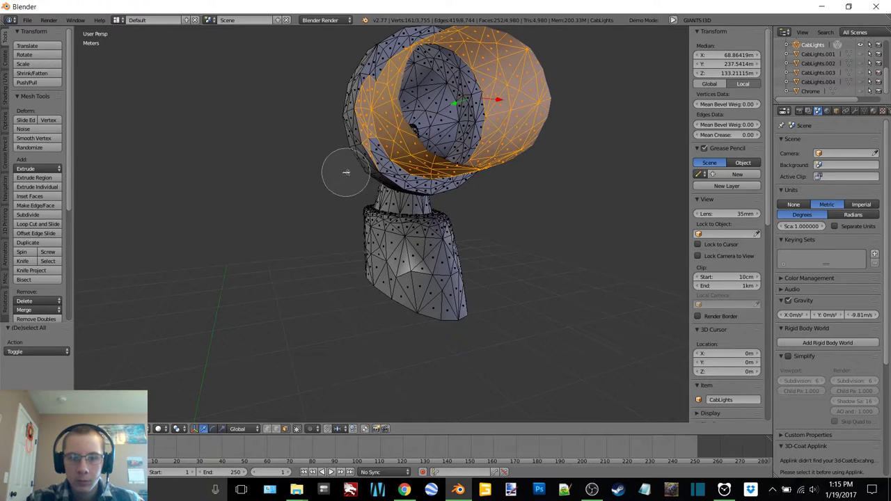
{"action": "middle_click_drag", "start_coordinate": [342, 172], "coordinate": [343, 107]}
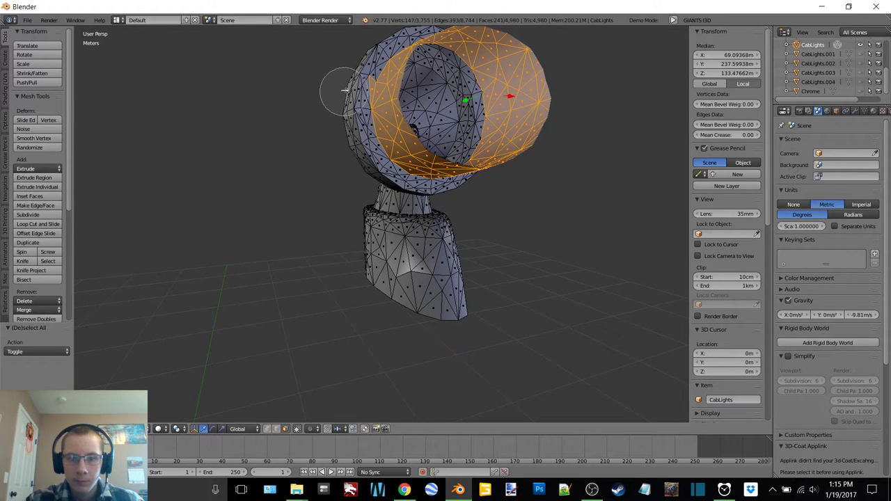
Separate the fifth light's selected lens into its own object.
{"action": "middle_click_drag", "start_coordinate": [401, 103], "coordinate": [270, 116]}
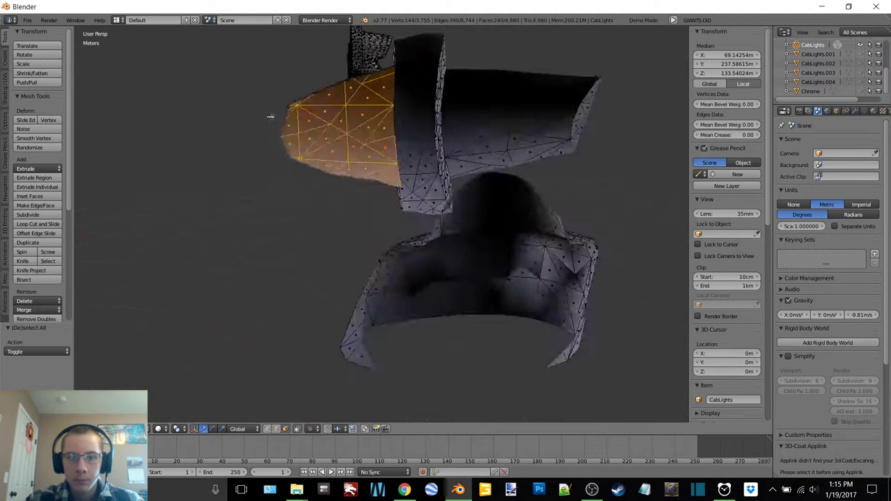
{"action": "scroll", "coordinate": [266, 121], "scroll_direction": "down", "scroll_amount": 4}
{"action": "key", "text": "p"}
{"action": "left_click", "coordinate": [329, 150]}
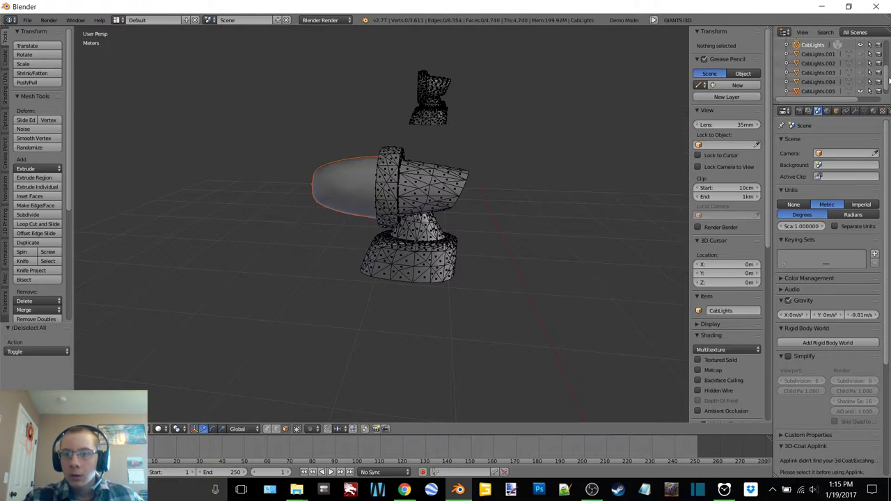
Show the separated lenses and join them into one object named CabLightOrange, parented to CabLights.
{"action": "key", "text": "Tab"}
{"action": "left_click", "coordinate": [506, 143]}
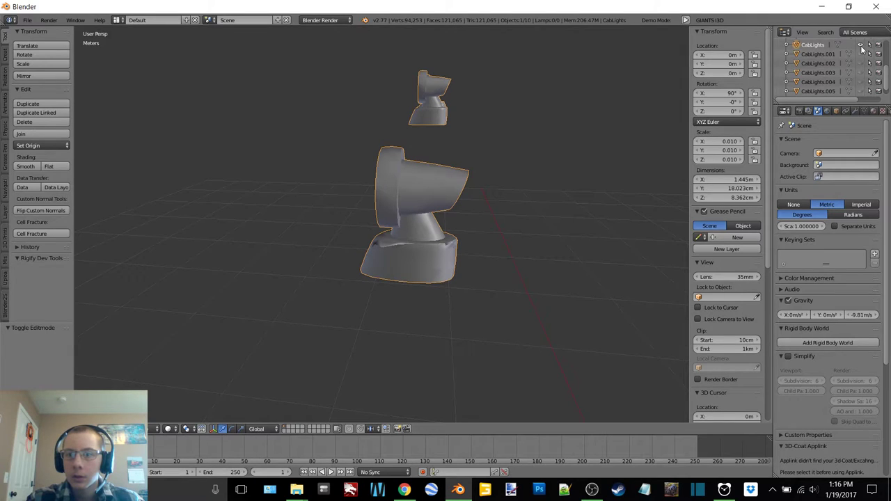
{"action": "left_click", "coordinate": [858, 92]}
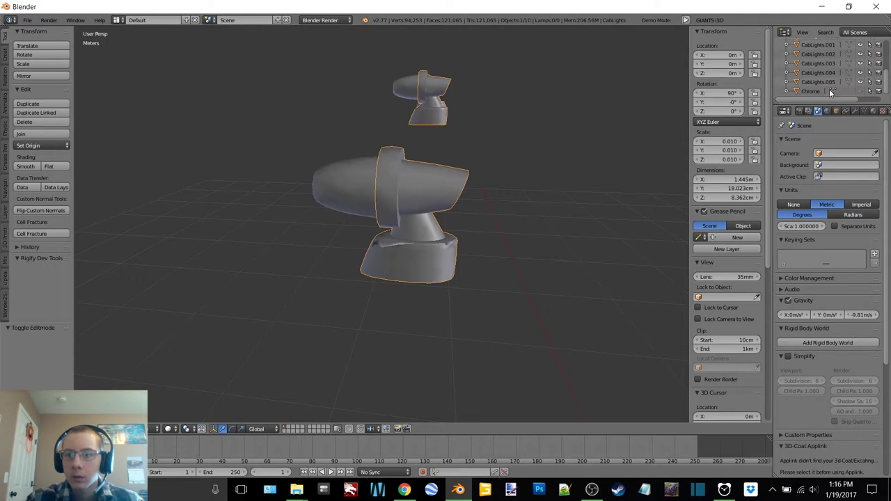
{"action": "left_click", "coordinate": [815, 81]}
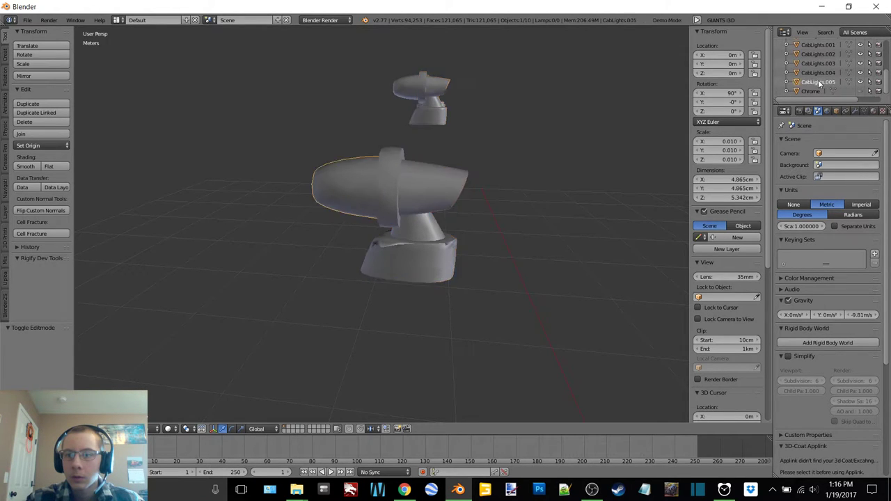
{"action": "left_click", "coordinate": [818, 72]}
{"action": "key", "text": "ctrl+j"}
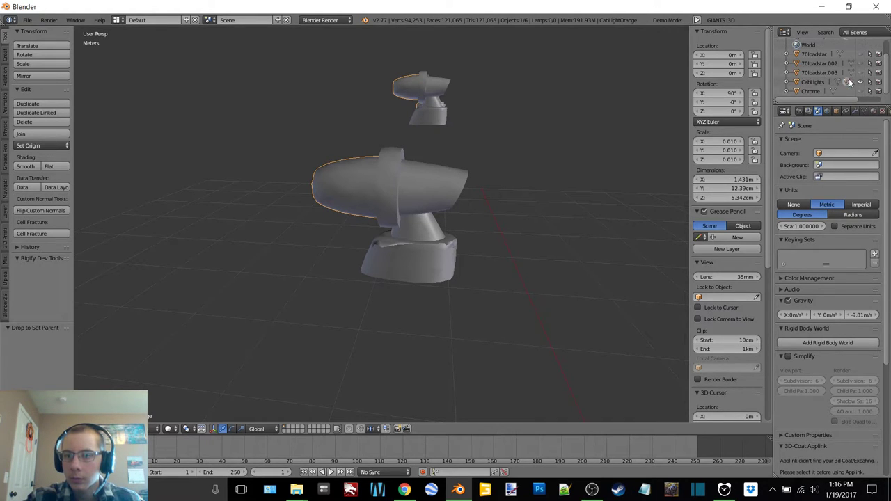
Hide the CabLightOrange and CabLights objects.
{"action": "scroll", "coordinate": [821, 78], "scroll_direction": "down", "scroll_amount": 2}
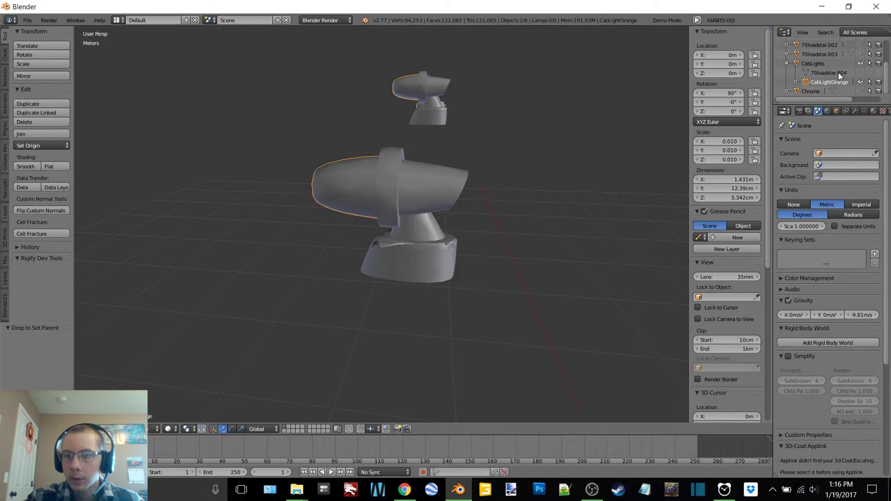
{"action": "left_click", "coordinate": [860, 82]}
{"action": "left_click", "coordinate": [860, 63]}
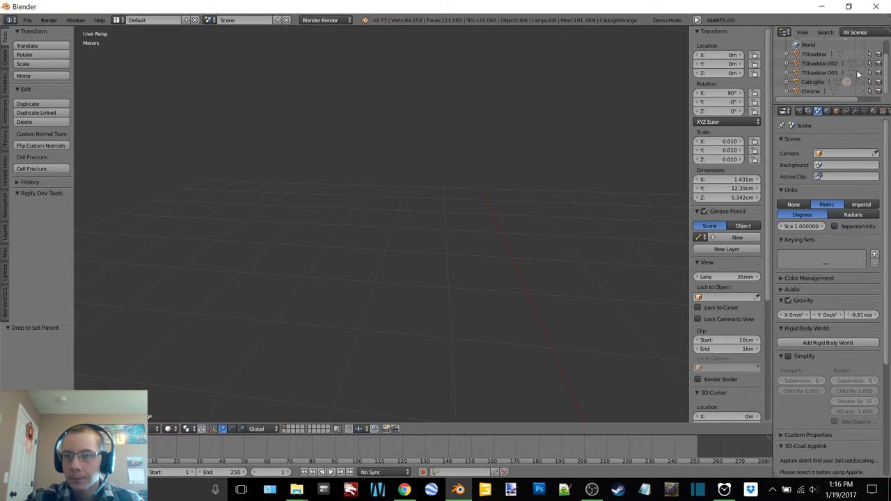
Show the 70loadstar objects and join 70loadstar.002 and 70loadstar.003 into 70loadstar.
{"action": "left_click", "coordinate": [860, 54]}
{"action": "left_click", "coordinate": [826, 64]}
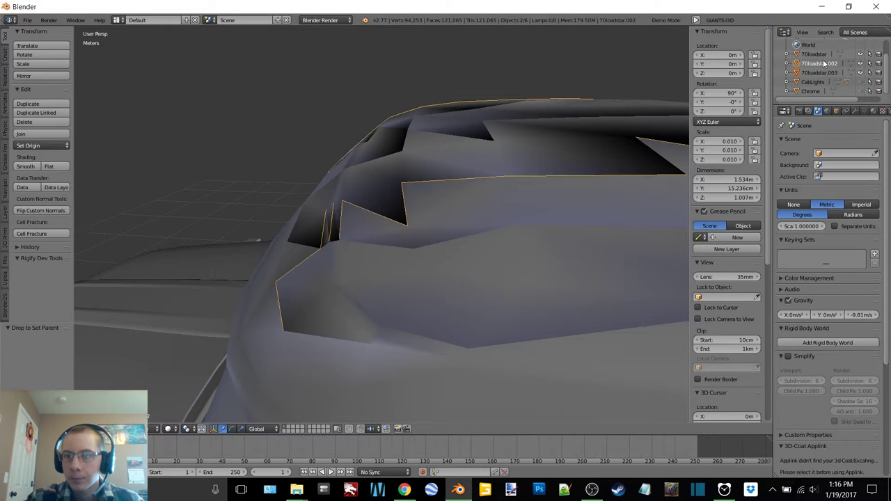
{"action": "left_click", "coordinate": [818, 55], "text": "ctrl"}
{"action": "key", "text": "ctrl+j"}
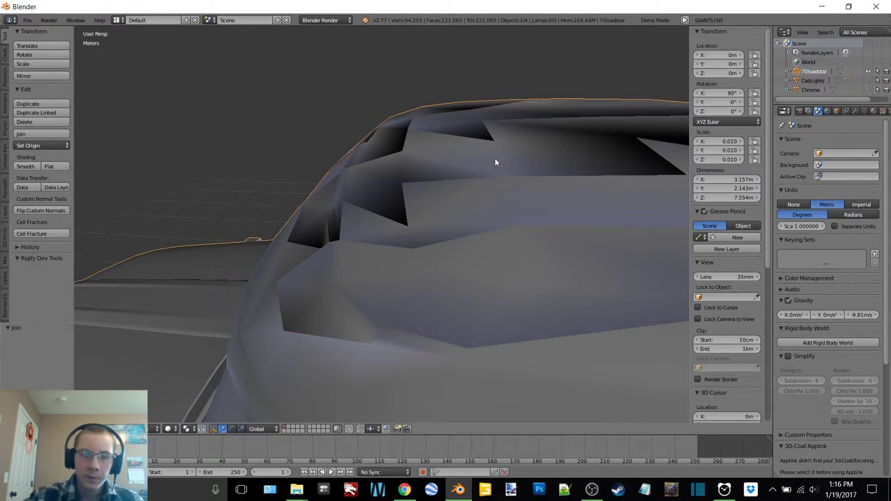
Edit the 70loadstar mesh and circle-select the vent window glass faces on one cab door.
{"action": "middle_click_drag", "start_coordinate": [495, 157], "coordinate": [399, 195]}
{"action": "scroll", "coordinate": [446, 174], "scroll_direction": "down", "scroll_amount": 6}
{"action": "key", "text": "Tab"}
{"action": "left_click", "coordinate": [453, 194]}
{"action": "middle_click_drag", "start_coordinate": [453, 194], "coordinate": [387, 222]}
{"action": "scroll", "coordinate": [386, 222], "scroll_direction": "up", "scroll_amount": 6}
{"action": "key", "text": "c"}
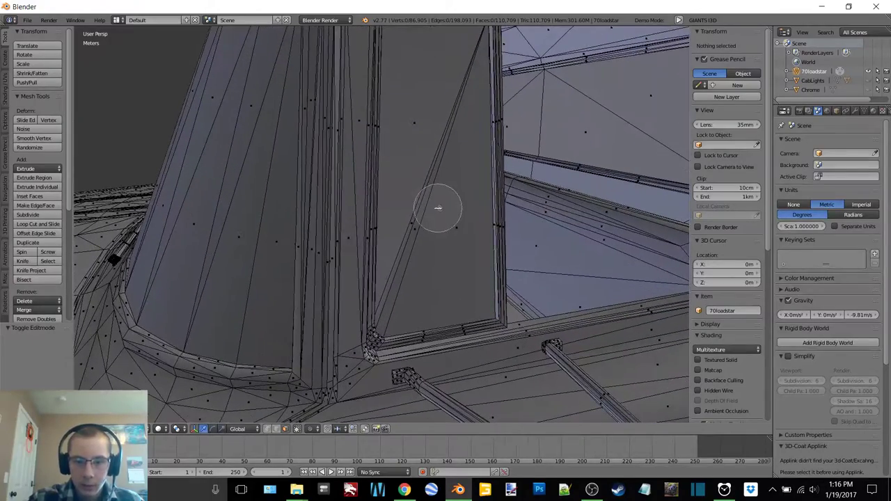
{"action": "left_click", "coordinate": [428, 185]}
Add all of the windshield's glass faces to the selection, from one side of the cab to the other.
{"action": "middle_click_drag", "start_coordinate": [397, 197], "coordinate": [329, 253]}
{"action": "key", "text": "c"}
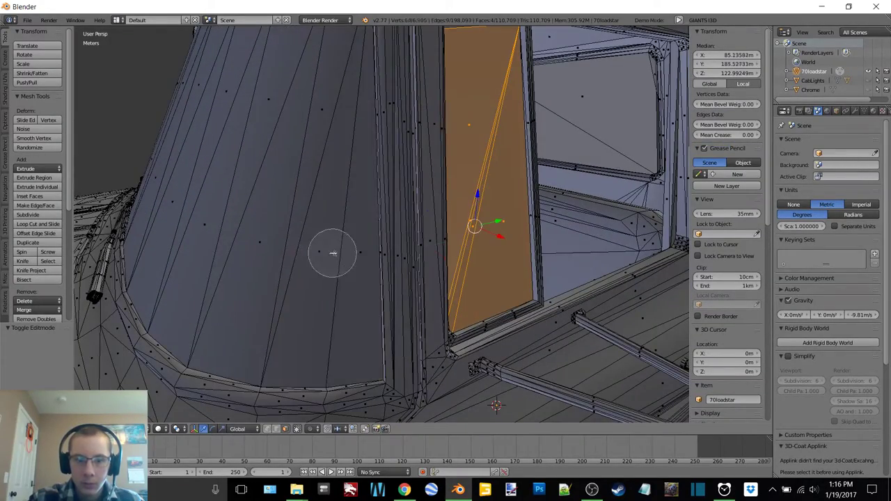
{"action": "left_click_drag", "start_coordinate": [330, 253], "coordinate": [197, 208]}
{"action": "scroll", "coordinate": [253, 177], "scroll_direction": "down", "scroll_amount": 2}
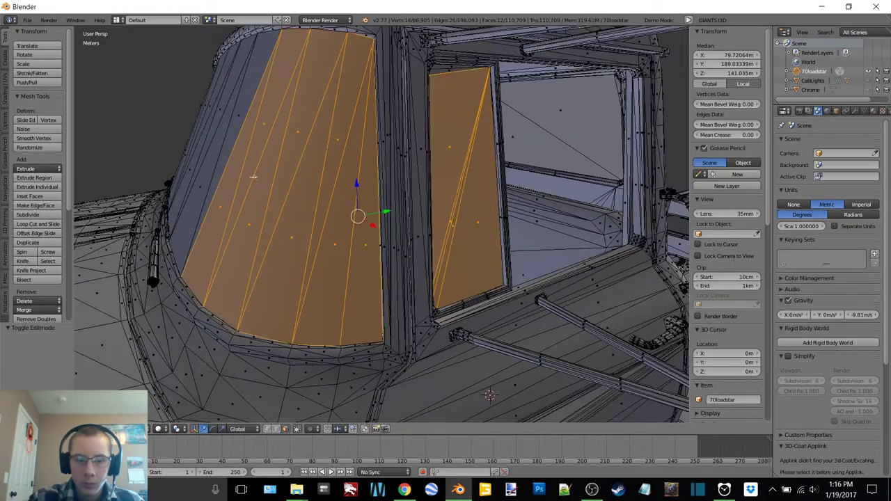
{"action": "mouse_move", "coordinate": [255, 176]}
{"action": "middle_mouse_down"}
{"action": "mouse_move", "coordinate": [292, 179]}
{"action": "mouse_move", "coordinate": [375, 211]}
{"action": "middle_mouse_up"}
{"action": "key", "text": "c"}
{"action": "left_click_drag", "start_coordinate": [378, 213], "coordinate": [153, 175]}
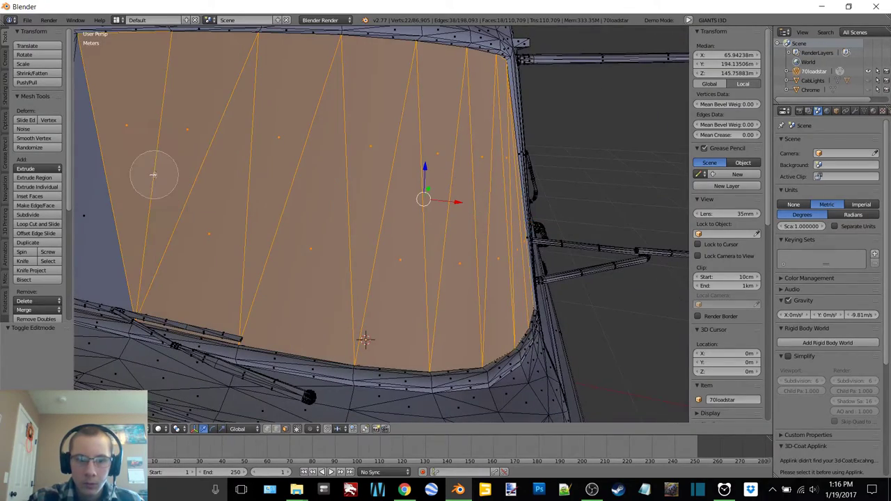
{"action": "middle_click_drag", "start_coordinate": [153, 175], "coordinate": [483, 207]}
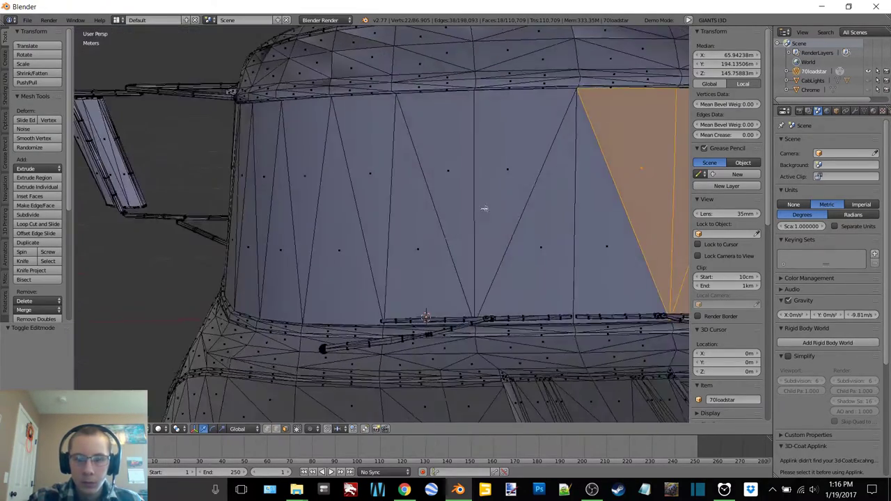
{"action": "key", "text": "c"}
{"action": "left_click_drag", "start_coordinate": [604, 195], "coordinate": [318, 209]}
{"action": "middle_click_drag", "start_coordinate": [318, 209], "coordinate": [398, 195]}
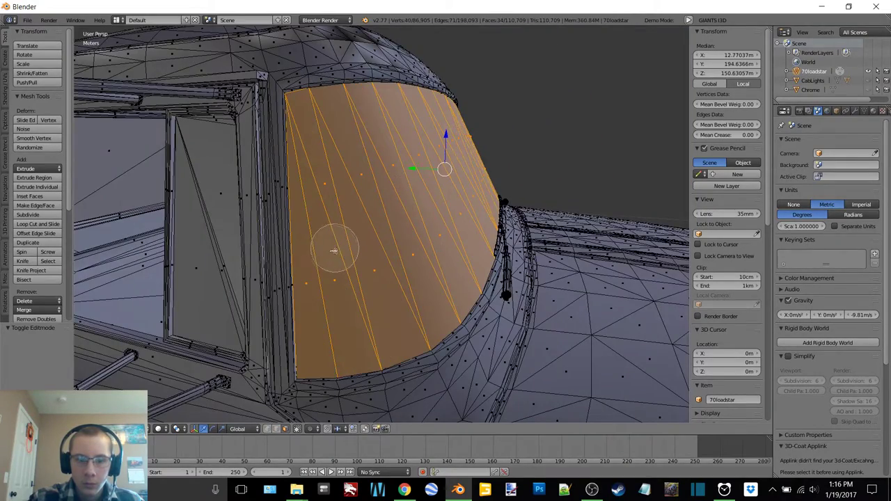
Add the main glass faces of the opposite door's vent window to the selection.
{"action": "middle_click_drag", "start_coordinate": [334, 251], "coordinate": [345, 209]}
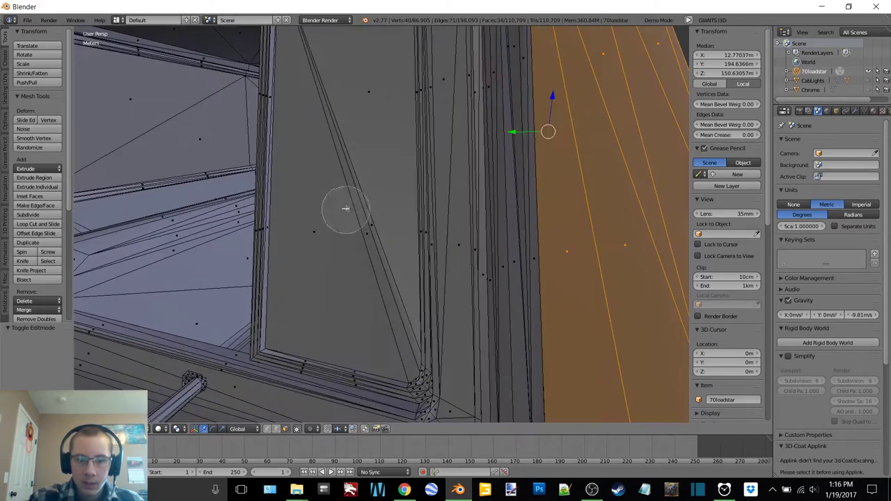
{"action": "left_click_drag", "start_coordinate": [346, 209], "coordinate": [353, 197]}
{"action": "scroll", "coordinate": [345, 215], "scroll_direction": "down", "scroll_amount": 5}
Add the thin glass faces along the top edges of both vent windows to the selection.
{"action": "middle_click_drag", "start_coordinate": [334, 232], "coordinate": [418, 149]}
{"action": "scroll", "coordinate": [417, 149], "scroll_direction": "up", "scroll_amount": 6}
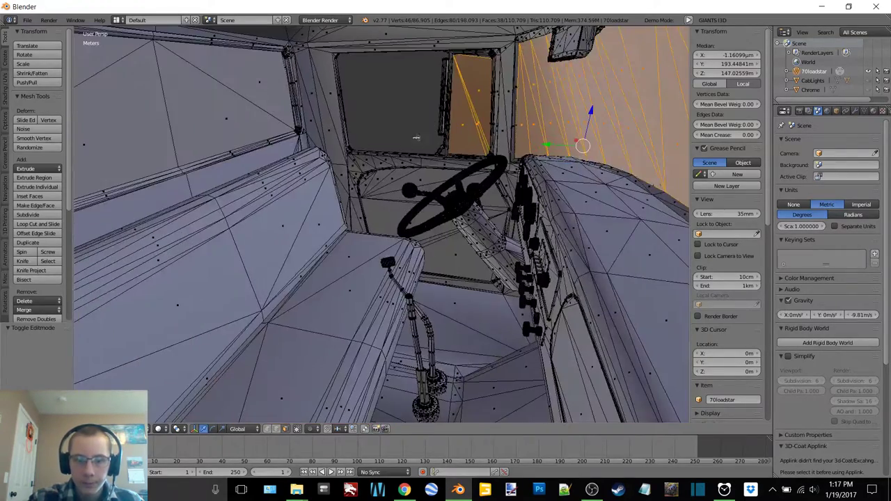
{"action": "scroll", "coordinate": [414, 150], "scroll_direction": "down", "scroll_amount": 1}
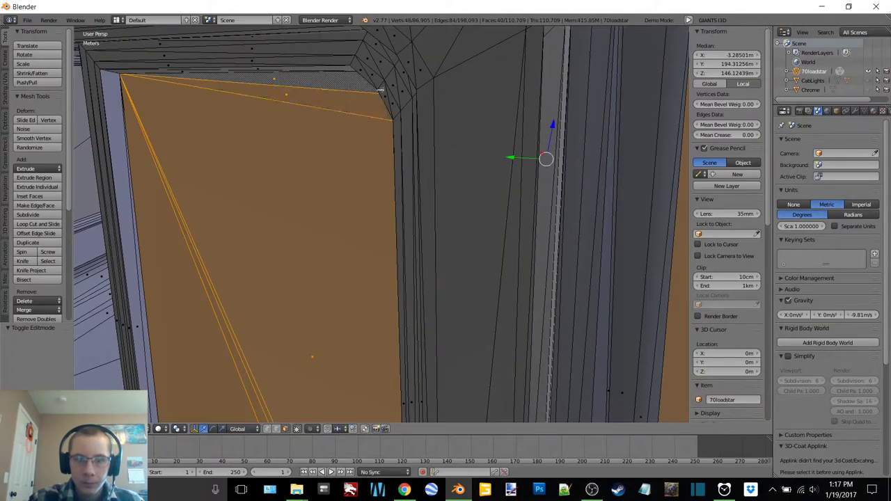
{"action": "scroll", "coordinate": [380, 89], "scroll_direction": "down", "scroll_amount": 6}
{"action": "middle_click_drag", "start_coordinate": [547, 141], "coordinate": [402, 121]}
{"action": "scroll", "coordinate": [382, 126], "scroll_direction": "down", "scroll_amount": 4}
{"action": "scroll", "coordinate": [405, 120], "scroll_direction": "up", "scroll_amount": 6}
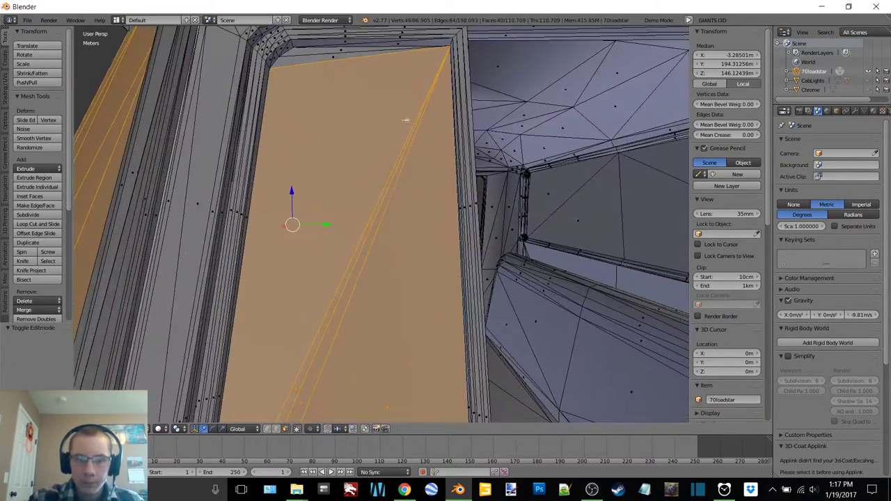
{"action": "right_click", "coordinate": [317, 52], "text": "shift"}
Add the cab's rear window glass faces to the selection, including the narrow slivers at both ends.
{"action": "scroll", "coordinate": [318, 53], "scroll_direction": "down", "scroll_amount": 9}
{"action": "middle_click_drag", "start_coordinate": [487, 157], "coordinate": [394, 184]}
{"action": "scroll", "coordinate": [506, 166], "scroll_direction": "up", "scroll_amount": 3}
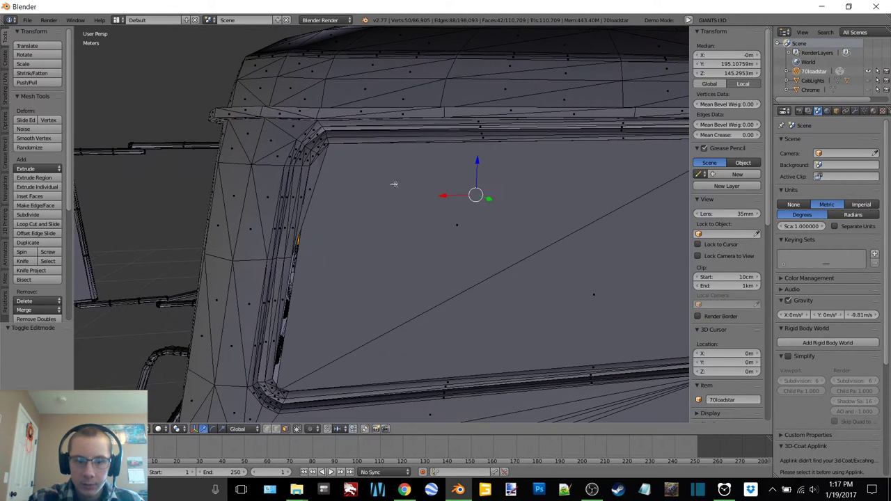
{"action": "left_click_drag", "start_coordinate": [432, 243], "coordinate": [491, 286]}
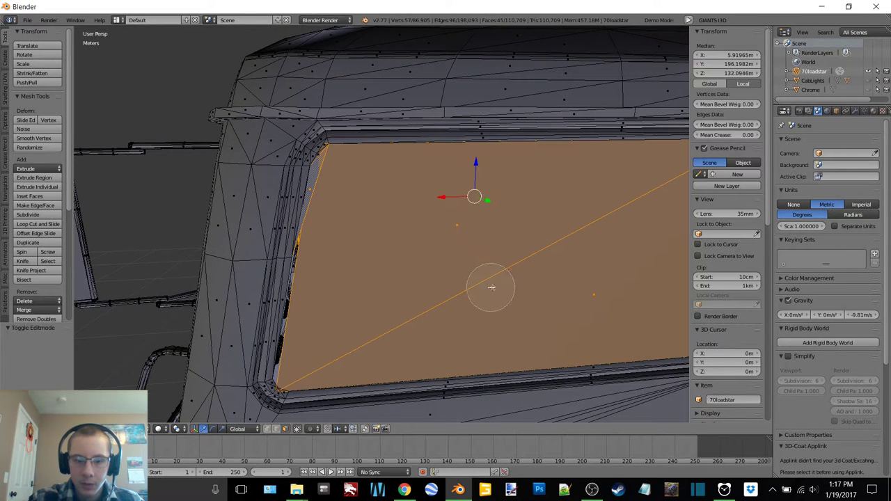
{"action": "middle_click_drag", "start_coordinate": [513, 267], "coordinate": [240, 262], "text": "shift"}
{"action": "key", "text": "c"}
{"action": "left_click_drag", "start_coordinate": [240, 253], "coordinate": [444, 225]}
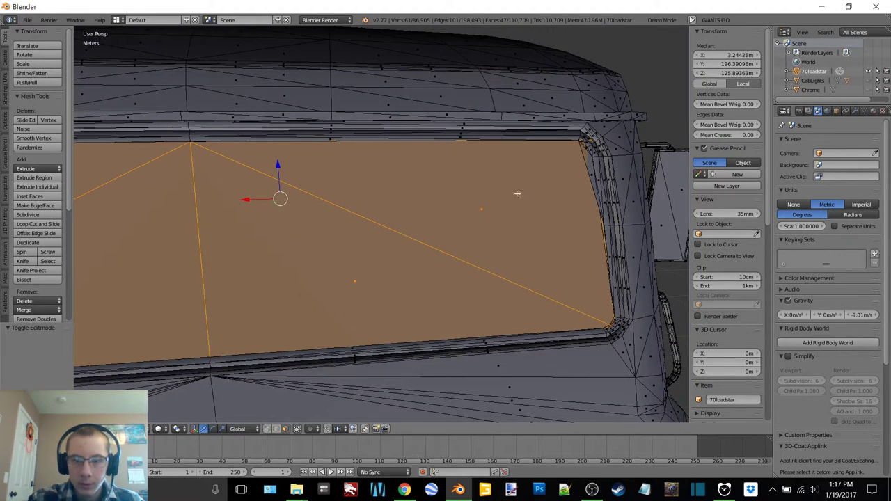
{"action": "middle_click_drag", "start_coordinate": [517, 193], "coordinate": [425, 201]}
{"action": "right_click", "coordinate": [484, 208], "text": "shift"}
Separate the selected glass into an object named Windows and hide it.
{"action": "scroll", "coordinate": [479, 201], "scroll_direction": "down", "scroll_amount": 4}
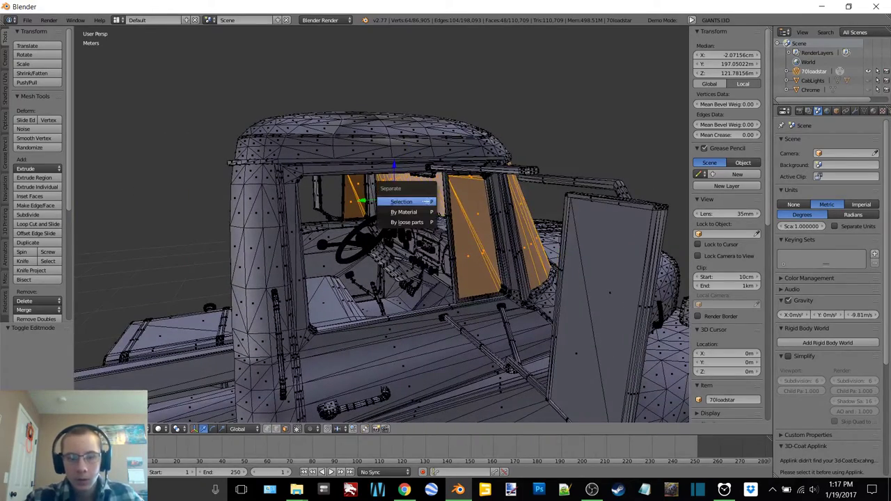
{"action": "left_click", "coordinate": [426, 201]}
{"action": "double_click", "coordinate": [819, 80]}
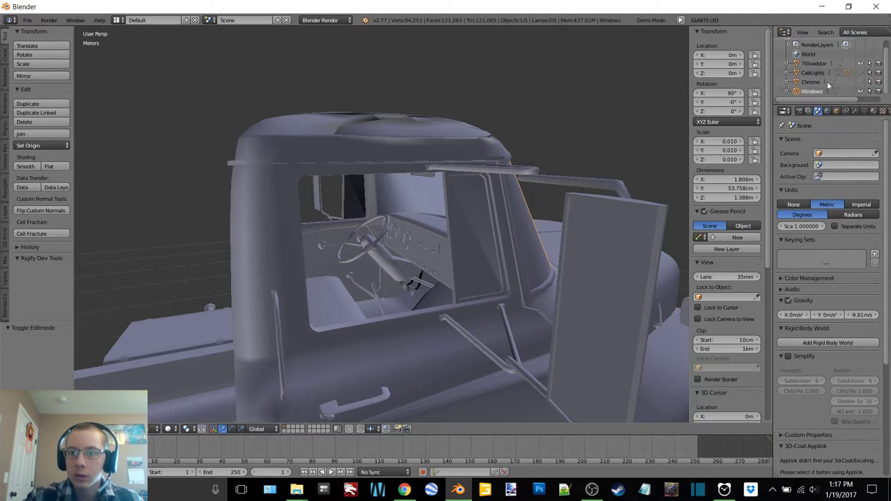
{"action": "left_click", "coordinate": [861, 92]}
Edit the 70loadstar mesh in wireframe shading and circle-select one side mirror with its lower bracket arms.
{"action": "middle_click_drag", "start_coordinate": [414, 172], "coordinate": [465, 167]}
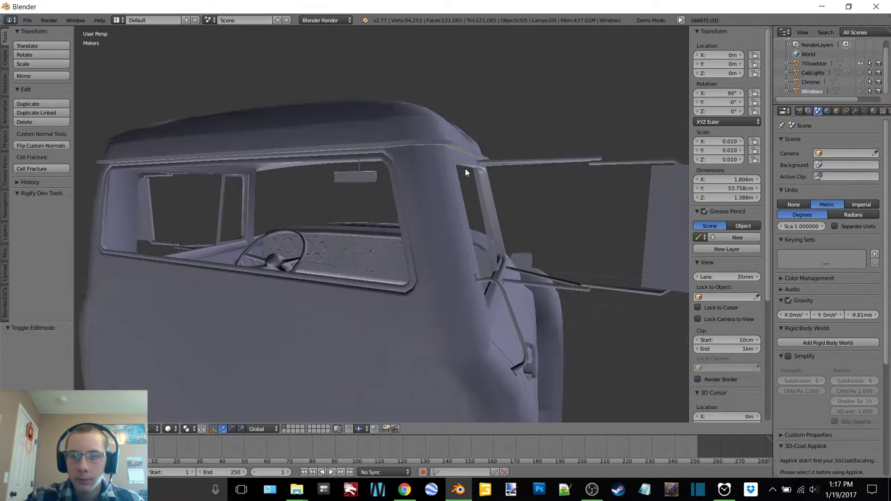
{"action": "right_click", "coordinate": [597, 168]}
{"action": "key", "text": "Tab"}
{"action": "left_click", "coordinate": [667, 170]}
{"action": "mouse_move", "coordinate": [667, 170]}
{"action": "middle_mouse_down"}
{"action": "mouse_move", "coordinate": [419, 147]}
{"action": "mouse_move", "coordinate": [471, 160]}
{"action": "mouse_move", "coordinate": [458, 157]}
{"action": "mouse_move", "coordinate": [496, 183]}
{"action": "mouse_move", "coordinate": [534, 168]}
{"action": "mouse_move", "coordinate": [467, 125]}
{"action": "middle_mouse_up"}
{"action": "scroll", "coordinate": [418, 147], "scroll_direction": "up", "scroll_amount": 3}
{"action": "left_click", "coordinate": [510, 156]}
{"action": "key", "text": "c"}
{"action": "mouse_move", "coordinate": [466, 125]}
{"action": "left_mouse_down"}
{"action": "mouse_move", "coordinate": [455, 118]}
{"action": "mouse_move", "coordinate": [509, 149]}
{"action": "left_mouse_up"}
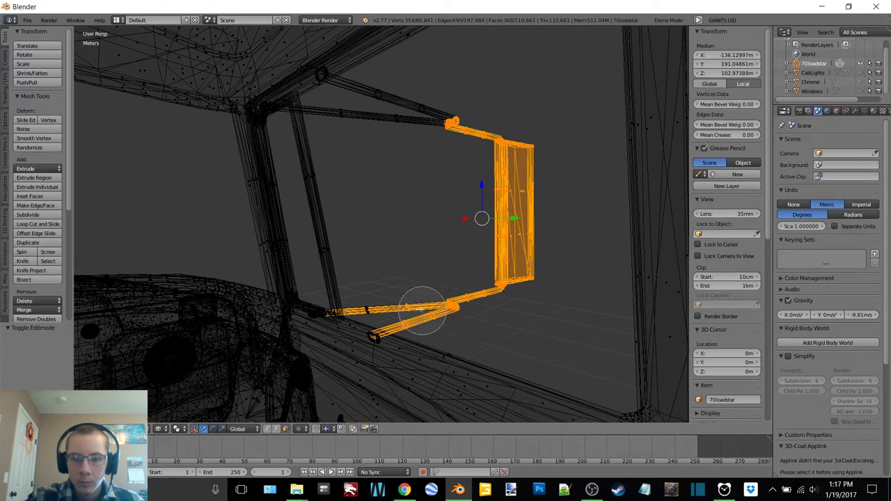
Add the side mirror's upper bracket arms to the selection.
{"action": "middle_click_drag", "start_coordinate": [412, 308], "coordinate": [415, 142]}
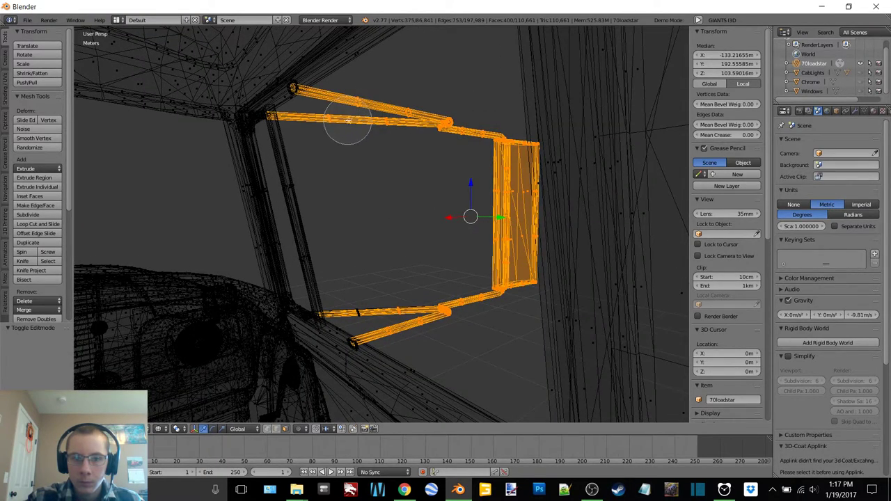
{"action": "key", "text": "Escape"}
Add the cab-side ends of the side mirror's upper bracket arms to the selection, checking it in solid and wireframe shading.
{"action": "mouse_move", "coordinate": [348, 120]}
{"action": "middle_mouse_down"}
{"action": "mouse_move", "coordinate": [416, 121]}
{"action": "mouse_move", "coordinate": [405, 157]}
{"action": "mouse_move", "coordinate": [338, 179]}
{"action": "mouse_move", "coordinate": [374, 190]}
{"action": "mouse_move", "coordinate": [385, 168]}
{"action": "middle_mouse_up"}
{"action": "scroll", "coordinate": [411, 139], "scroll_direction": "up", "scroll_amount": 3}
{"action": "key", "text": "z"}
{"action": "left_click", "coordinate": [385, 219]}
{"action": "mouse_move", "coordinate": [384, 218]}
{"action": "middle_mouse_down"}
{"action": "mouse_move", "coordinate": [380, 233]}
{"action": "mouse_move", "coordinate": [377, 207]}
{"action": "mouse_move", "coordinate": [362, 265]}
{"action": "mouse_move", "coordinate": [324, 169]}
{"action": "mouse_move", "coordinate": [257, 133]}
{"action": "middle_mouse_up"}
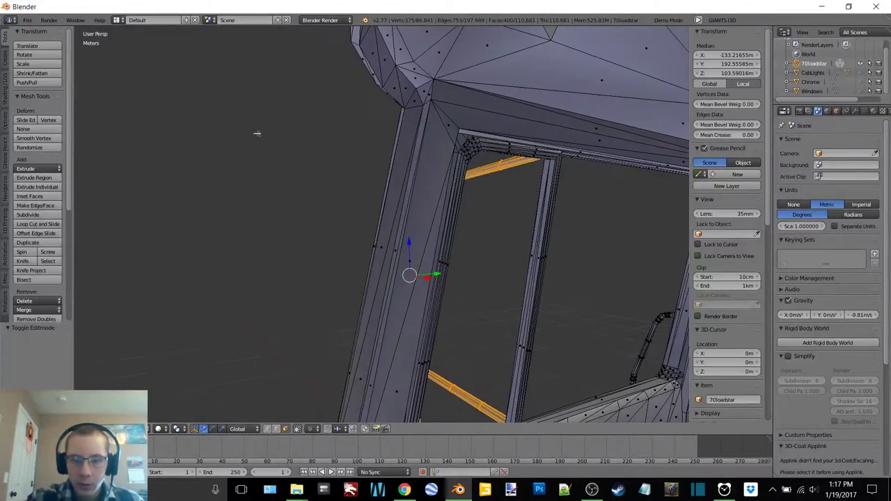
{"action": "key", "text": "z"}
{"action": "left_click", "coordinate": [327, 133]}
{"action": "mouse_move", "coordinate": [328, 133]}
{"action": "middle_mouse_down"}
{"action": "mouse_move", "coordinate": [429, 177]}
{"action": "mouse_move", "coordinate": [422, 144]}
{"action": "mouse_move", "coordinate": [459, 140]}
{"action": "mouse_move", "coordinate": [449, 125]}
{"action": "mouse_move", "coordinate": [448, 135]}
{"action": "mouse_move", "coordinate": [491, 182]}
{"action": "middle_mouse_up"}
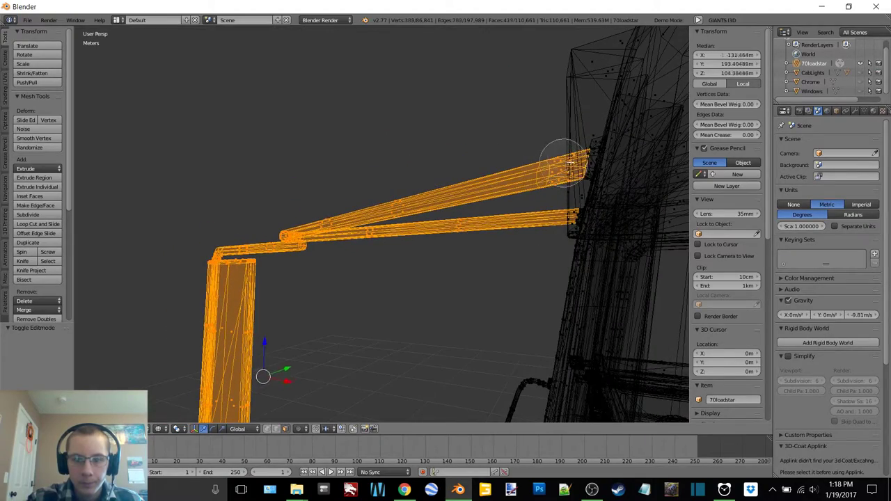
Add the mounting feet at the ends of the side mirror's lower and upper bracket arms to the selection.
{"action": "middle_click_drag", "start_coordinate": [429, 186], "coordinate": [386, 233]}
{"action": "key", "text": "c"}
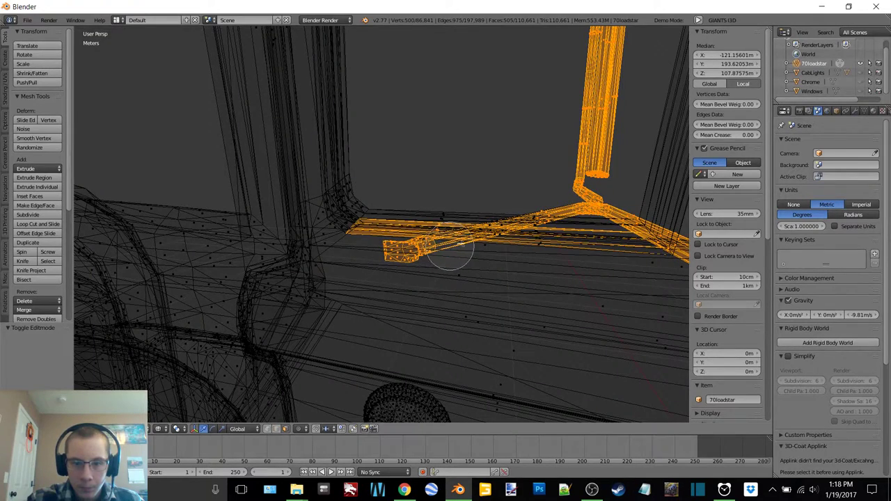
{"action": "middle_click_drag", "start_coordinate": [394, 260], "coordinate": [526, 254]}
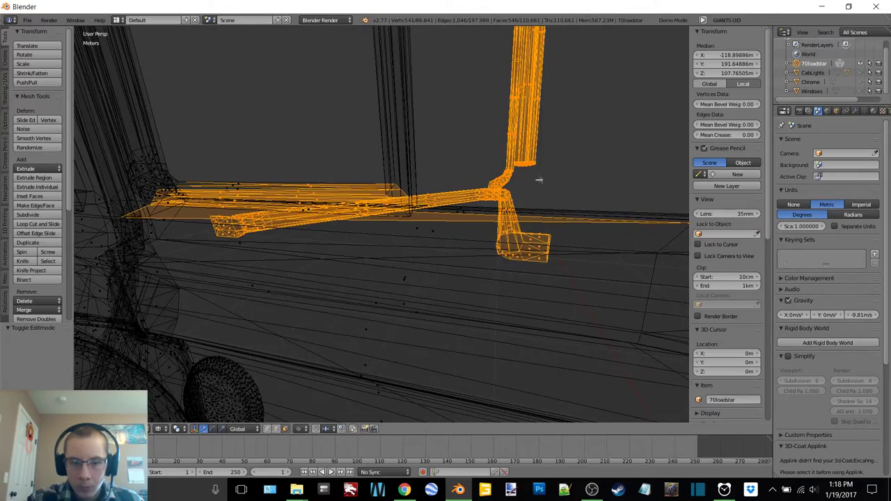
{"action": "middle_click_drag", "start_coordinate": [538, 180], "coordinate": [465, 202]}
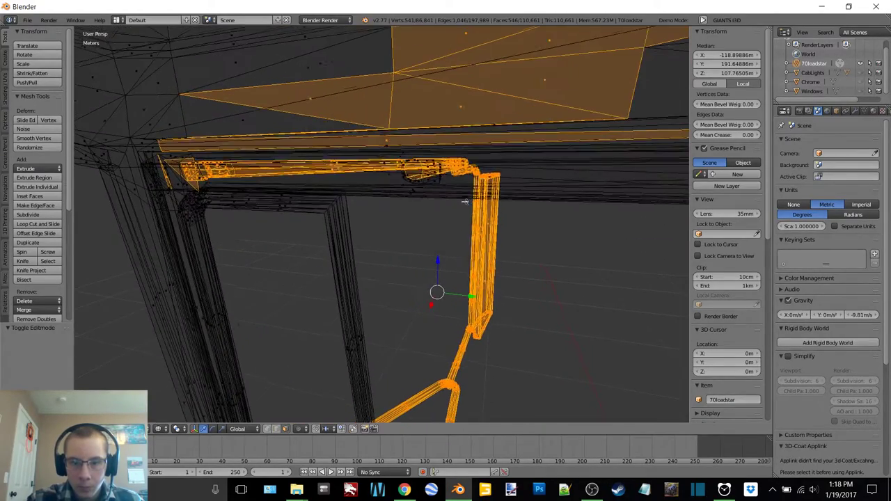
{"action": "key", "text": "c"}
{"action": "left_click_drag", "start_coordinate": [438, 179], "coordinate": [410, 174]}
Deselect the stray roof and pillar faces picked up around the side mirror's upper bracket, working in solid shading.
{"action": "key", "text": "z"}
{"action": "mouse_move", "coordinate": [410, 172]}
{"action": "middle_mouse_down"}
{"action": "mouse_move", "coordinate": [398, 227]}
{"action": "mouse_move", "coordinate": [406, 221]}
{"action": "mouse_move", "coordinate": [408, 157]}
{"action": "mouse_move", "coordinate": [355, 132]}
{"action": "mouse_move", "coordinate": [361, 126]}
{"action": "middle_mouse_up"}
{"action": "middle_click", "coordinate": [414, 138]}
{"action": "right_click", "coordinate": [414, 138]}
{"action": "key", "text": "c"}
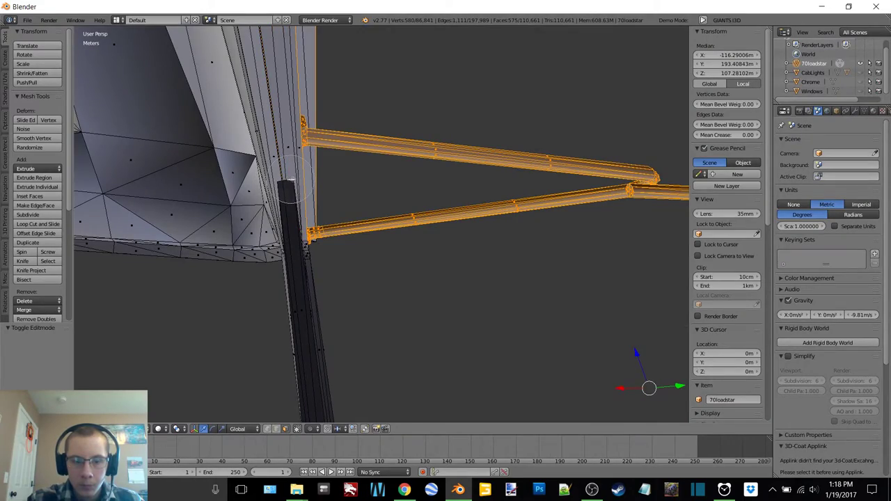
{"action": "right_click", "coordinate": [291, 179]}
{"action": "mouse_move", "coordinate": [291, 179]}
{"action": "middle_mouse_down"}
{"action": "mouse_move", "coordinate": [258, 191]}
{"action": "mouse_move", "coordinate": [235, 216]}
{"action": "mouse_move", "coordinate": [237, 233]}
{"action": "mouse_move", "coordinate": [343, 171]}
{"action": "mouse_move", "coordinate": [283, 193]}
{"action": "middle_mouse_up"}
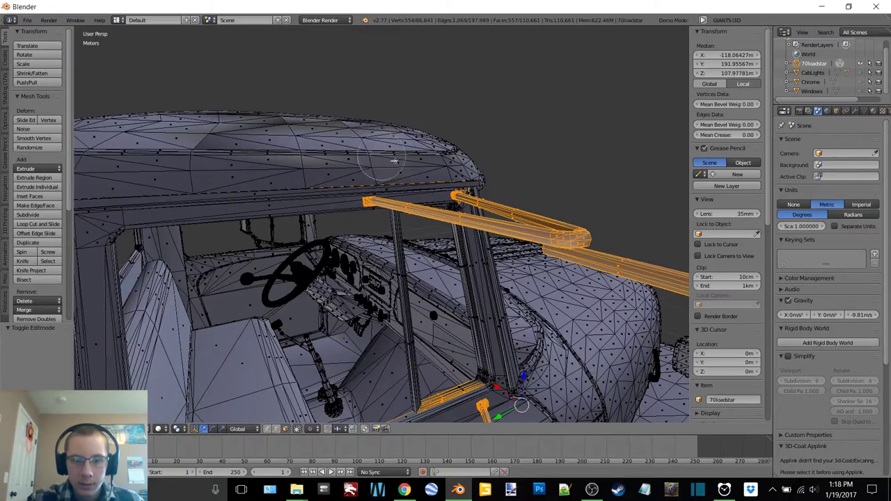
{"action": "mouse_move", "coordinate": [397, 161]}
{"action": "middle_mouse_down"}
{"action": "mouse_move", "coordinate": [473, 240]}
{"action": "mouse_move", "coordinate": [496, 243]}
{"action": "mouse_move", "coordinate": [471, 252]}
{"action": "middle_mouse_up"}
Deselect the remaining stray cab faces around the door window in wireframe shading, keeping only the mirror and its brackets selected.
{"action": "right_click", "coordinate": [409, 255]}
{"action": "key", "text": "z"}
{"action": "left_click", "coordinate": [468, 257]}
{"action": "key", "text": "c"}
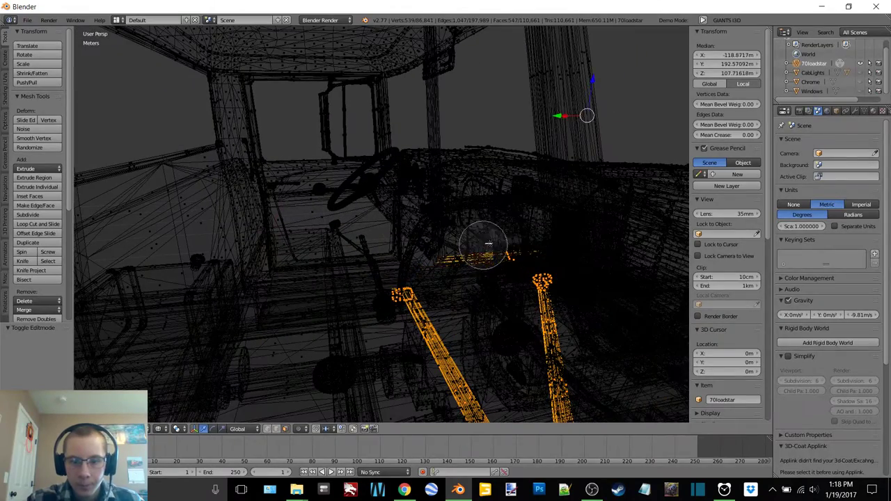
{"action": "middle_click_drag", "start_coordinate": [506, 223], "coordinate": [497, 233]}
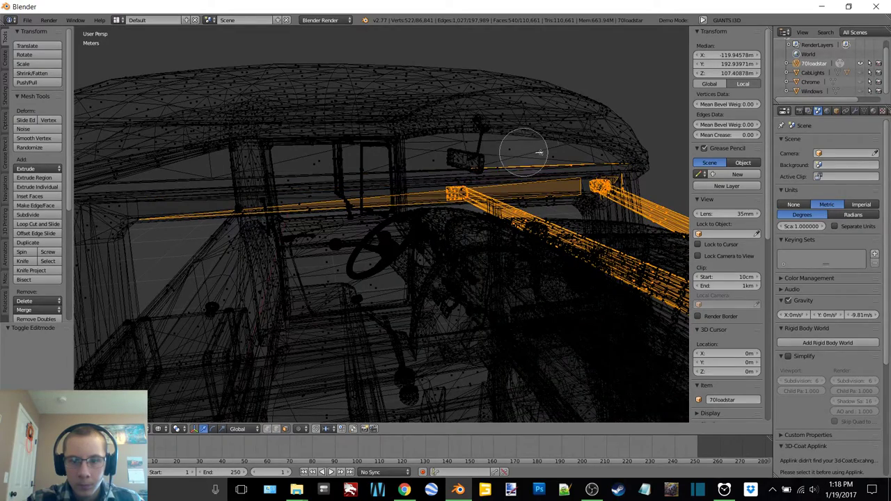
{"action": "middle_click_drag", "start_coordinate": [565, 153], "coordinate": [406, 205]}
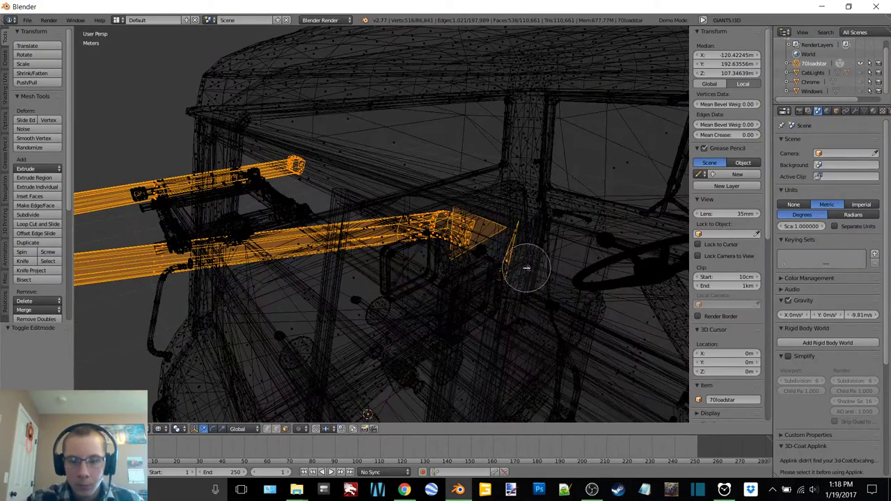
{"action": "middle_click_drag", "start_coordinate": [521, 266], "coordinate": [479, 260]}
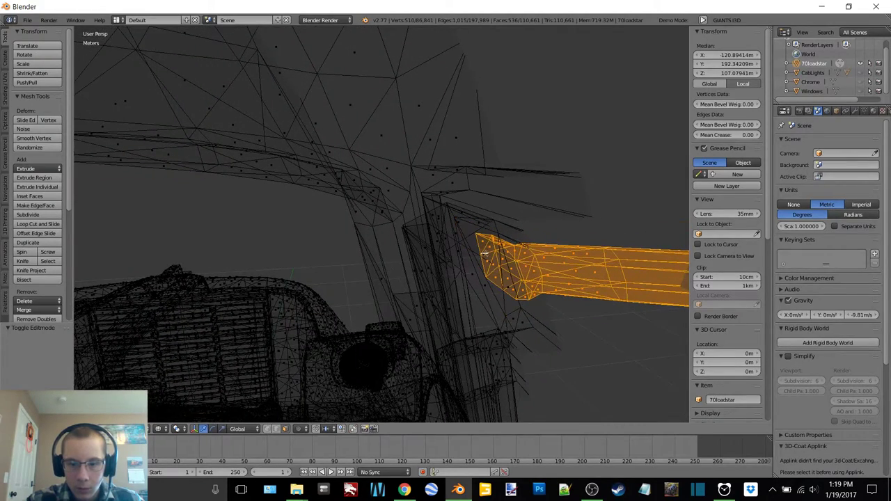
Separate the selected side mirror and brackets into their own object and hide it.
{"action": "left_click", "coordinate": [488, 351]}
{"action": "scroll", "coordinate": [487, 354], "scroll_direction": "down", "scroll_amount": 8}
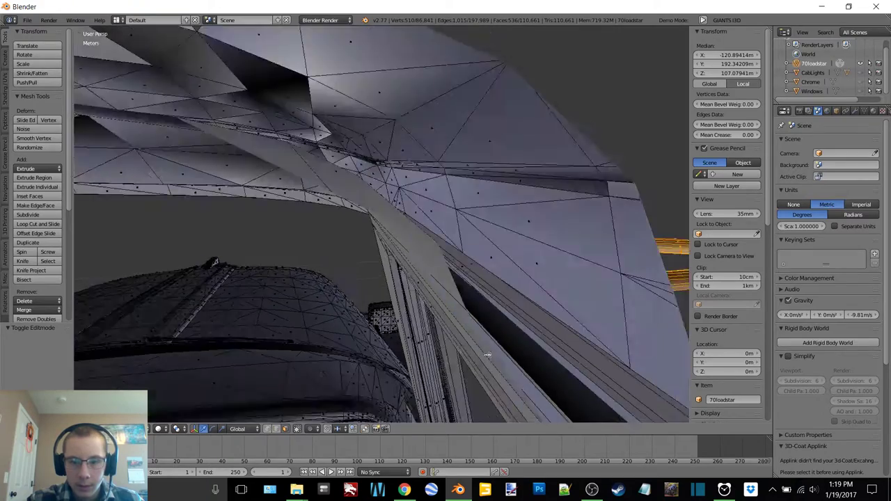
{"action": "middle_click_drag", "start_coordinate": [468, 341], "coordinate": [430, 276]}
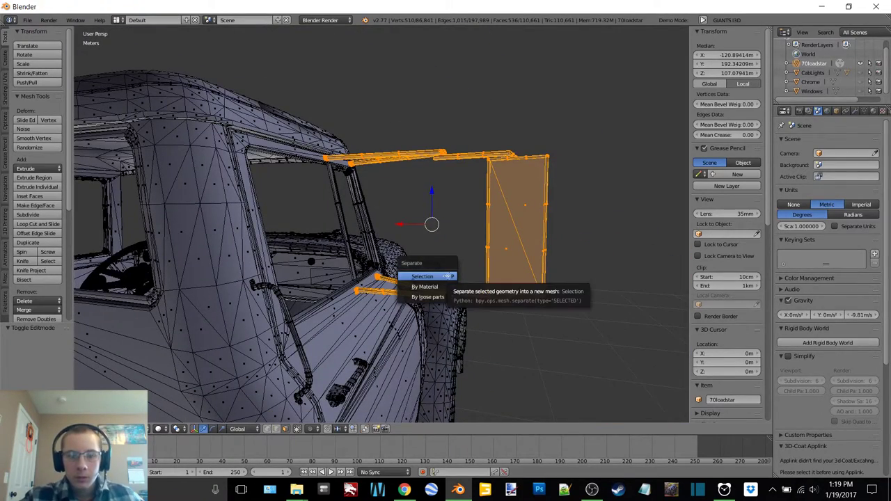
{"action": "left_click", "coordinate": [445, 277]}
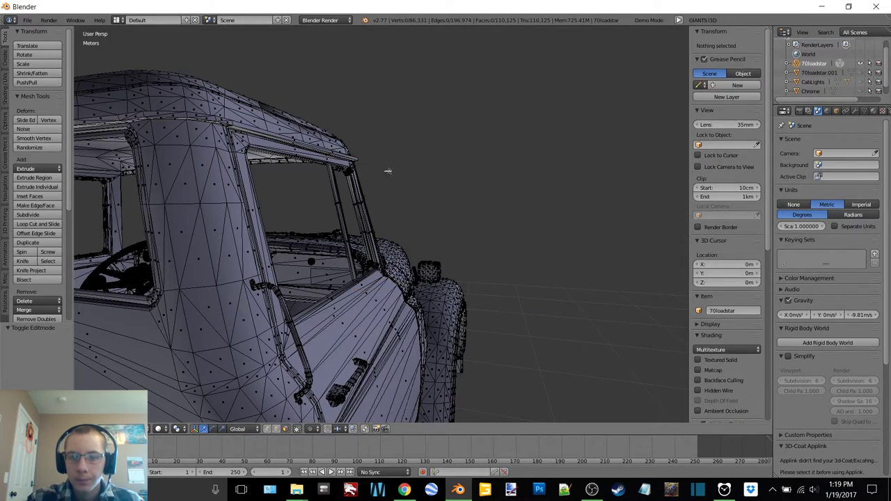
Examine the door side of the cab in edit and object mode for further parts such as handles.
{"action": "middle_click_drag", "start_coordinate": [337, 169], "coordinate": [235, 182]}
{"action": "scroll", "coordinate": [360, 175], "scroll_direction": "up", "scroll_amount": 3}
{"action": "scroll", "coordinate": [301, 161], "scroll_direction": "down", "scroll_amount": 4}
{"action": "middle_click_drag", "start_coordinate": [379, 167], "coordinate": [521, 107], "text": "shift"}
{"action": "scroll", "coordinate": [520, 107], "scroll_direction": "up", "scroll_amount": 5}
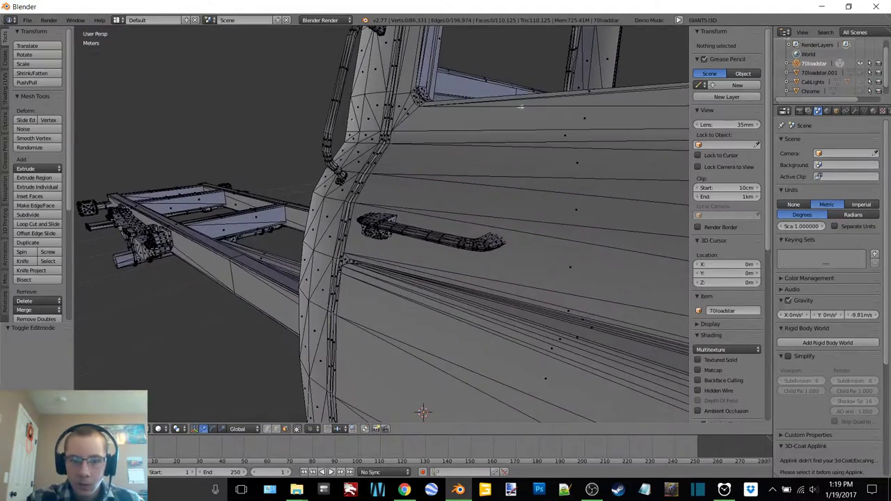
{"action": "scroll", "coordinate": [355, 142], "scroll_direction": "down", "scroll_amount": 6}
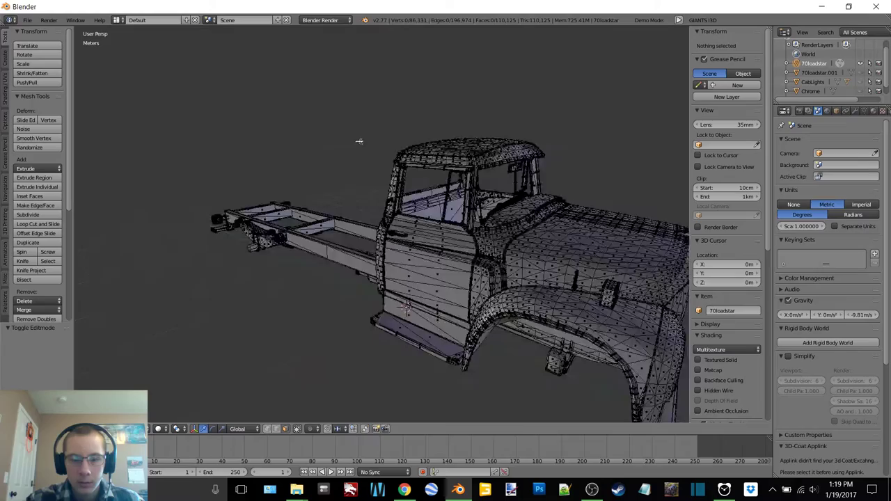
{"action": "middle_click_drag", "start_coordinate": [359, 141], "coordinate": [423, 189]}
{"action": "scroll", "coordinate": [403, 188], "scroll_direction": "up", "scroll_amount": 8}
{"action": "scroll", "coordinate": [413, 173], "scroll_direction": "down", "scroll_amount": 7}
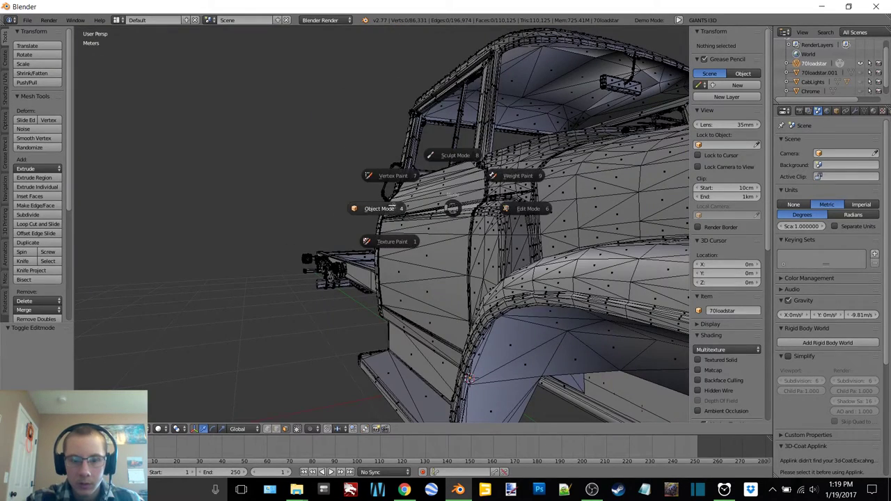
{"action": "left_click", "coordinate": [391, 208]}
{"action": "middle_click_drag", "start_coordinate": [502, 205], "coordinate": [457, 209]}
{"action": "scroll", "coordinate": [493, 212], "scroll_direction": "down", "scroll_amount": 3}
{"action": "scroll", "coordinate": [490, 181], "scroll_direction": "up", "scroll_amount": 5}
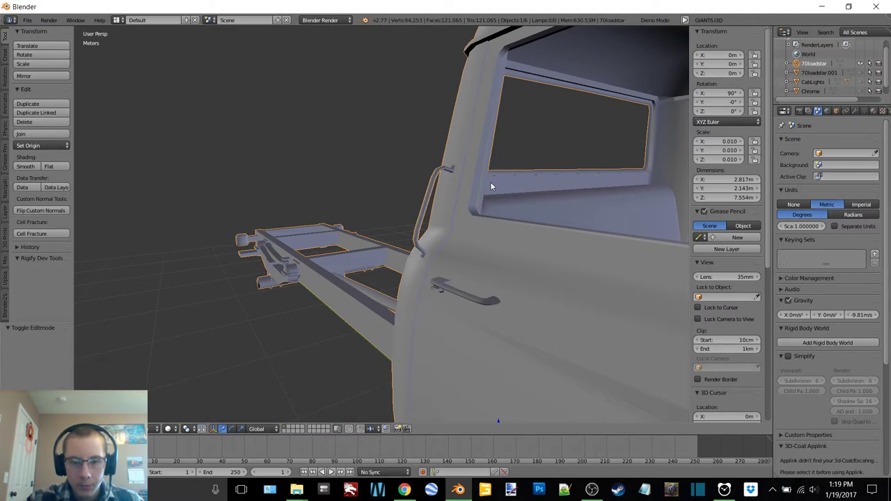
Edit the 70loadstar mesh in wireframe shading and circle-select the lower mount of the grab handle behind the door.
{"action": "key", "text": "Tab"}
{"action": "left_click", "coordinate": [554, 185]}
{"action": "scroll", "coordinate": [513, 186], "scroll_direction": "up", "scroll_amount": 2}
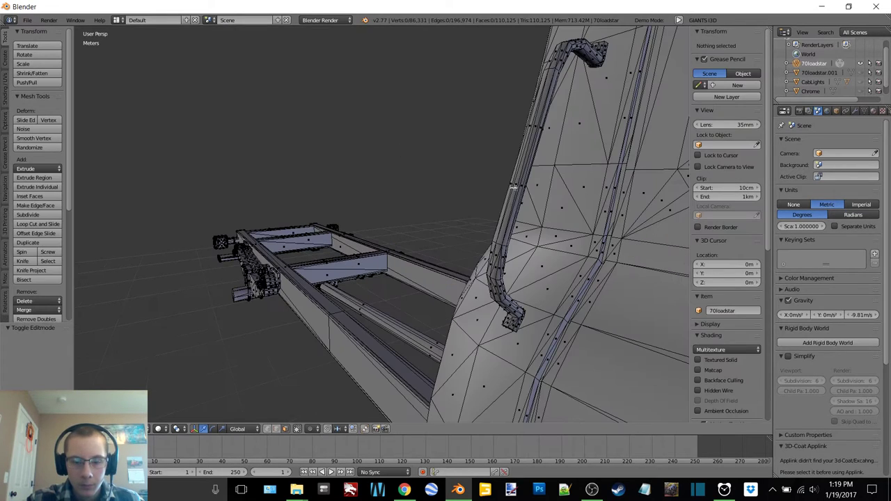
{"action": "left_click", "coordinate": [566, 187]}
{"action": "scroll", "coordinate": [496, 191], "scroll_direction": "up", "scroll_amount": 5}
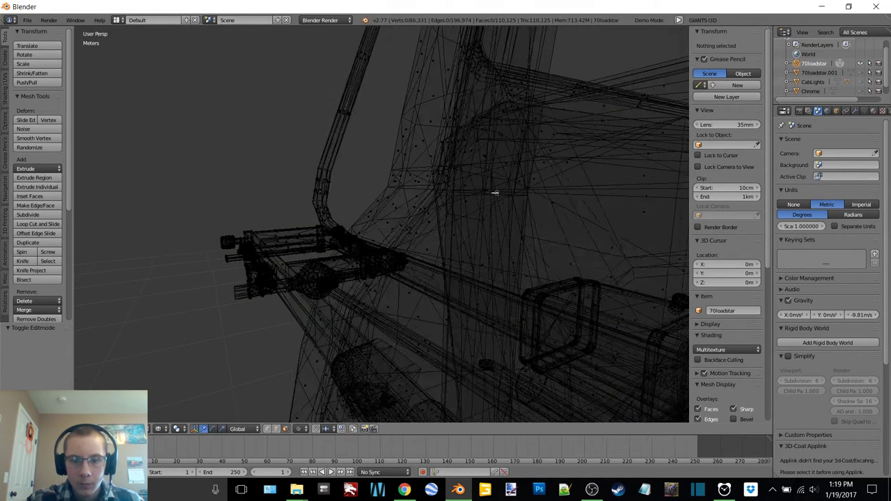
{"action": "left_click", "coordinate": [457, 97]}
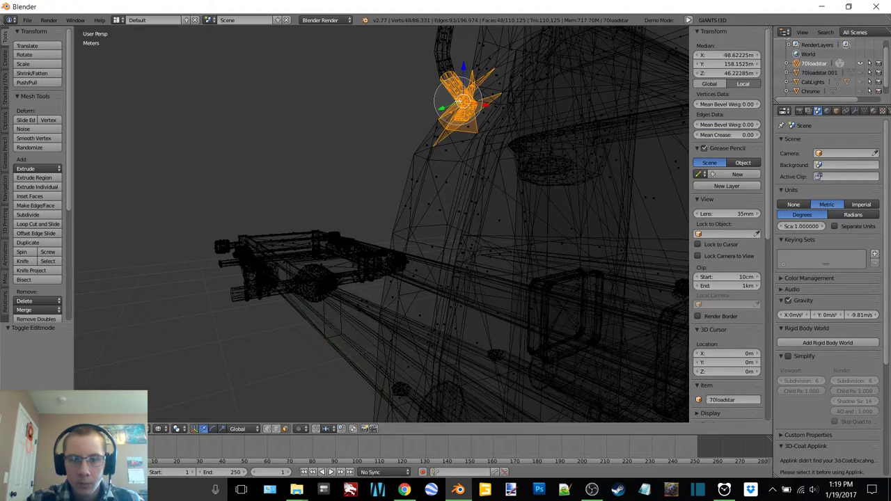
Add the grab handle's bar and upper mount to the selection, and deselect the stray cab faces around them.
{"action": "middle_click_drag", "start_coordinate": [478, 76], "coordinate": [447, 134]}
{"action": "key", "text": "c"}
{"action": "middle_click_drag", "start_coordinate": [418, 197], "coordinate": [413, 215]}
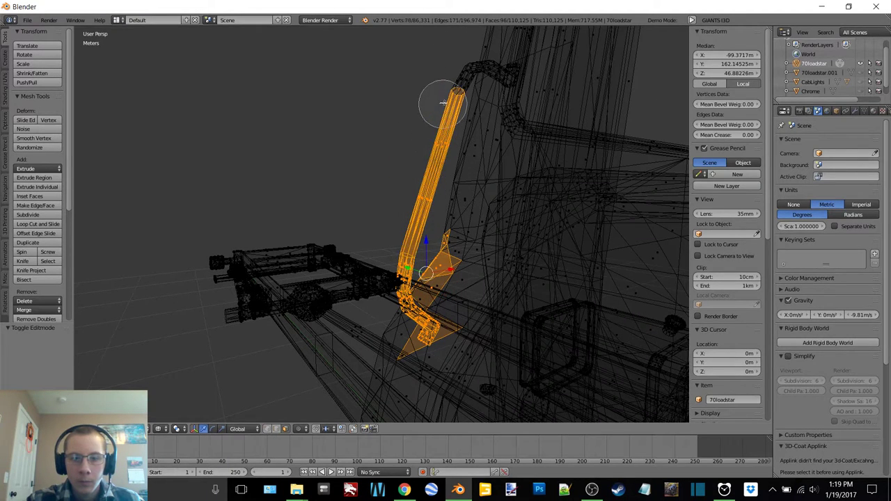
{"action": "middle_click_drag", "start_coordinate": [444, 111], "coordinate": [440, 113]}
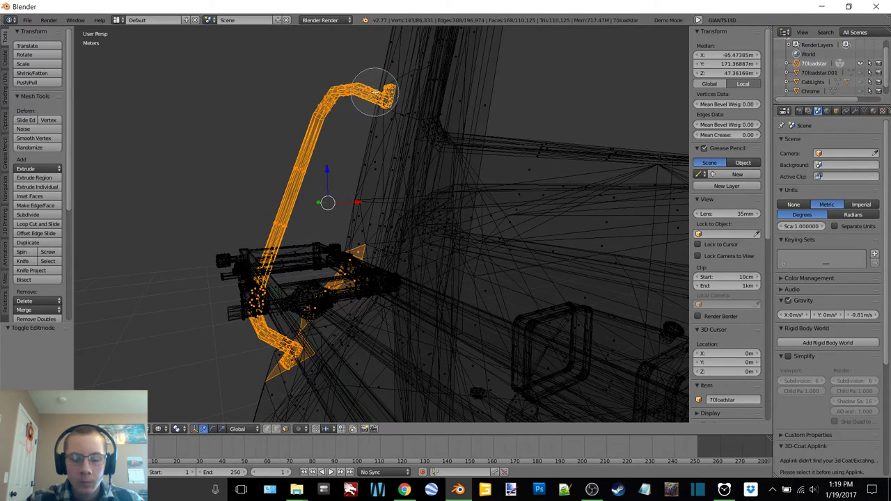
{"action": "left_click", "coordinate": [383, 148]}
{"action": "mouse_move", "coordinate": [408, 197]}
{"action": "middle_mouse_down"}
{"action": "mouse_move", "coordinate": [445, 213]}
{"action": "mouse_move", "coordinate": [430, 215]}
{"action": "mouse_move", "coordinate": [460, 236]}
{"action": "mouse_move", "coordinate": [427, 229]}
{"action": "mouse_move", "coordinate": [441, 219]}
{"action": "middle_mouse_up"}
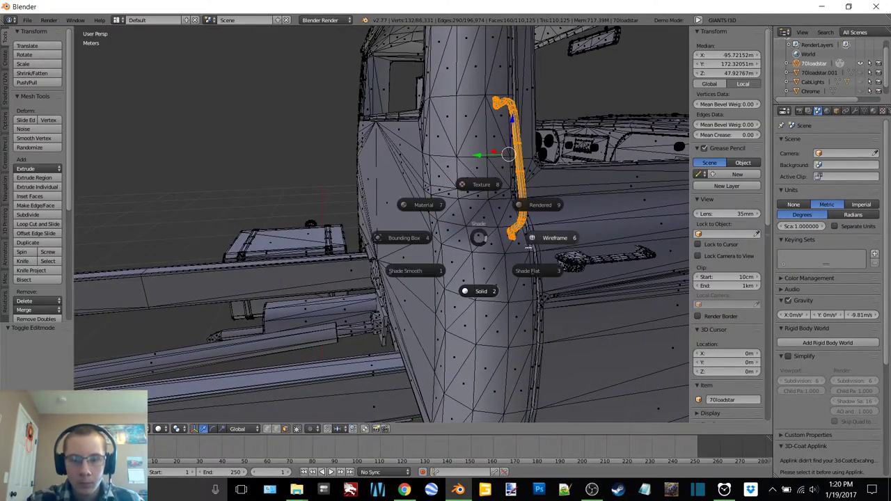
Separate the selected grab handle into its own object and hide it.
{"action": "left_click", "coordinate": [527, 248]}
{"action": "middle_click_drag", "start_coordinate": [528, 248], "coordinate": [523, 249]}
{"action": "left_click", "coordinate": [529, 303]}
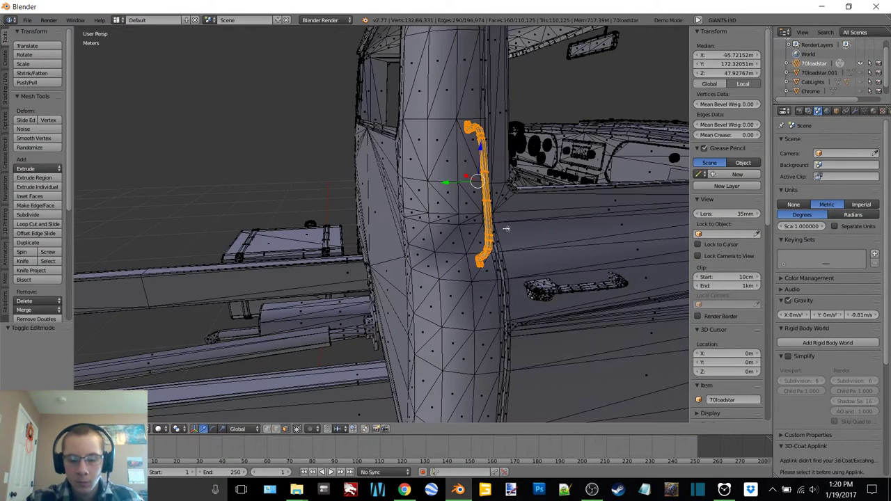
{"action": "left_click", "coordinate": [482, 228]}
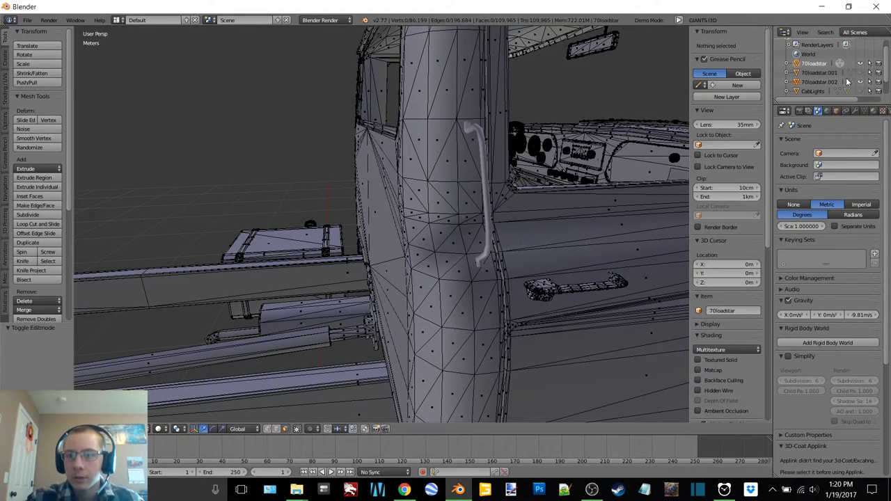
Circle-select the window crank and the handle inside the door, plus the outer door handle, in wireframe shading.
{"action": "middle_click_drag", "start_coordinate": [590, 199], "coordinate": [431, 163], "text": "shift"}
{"action": "scroll", "coordinate": [360, 151], "scroll_direction": "up", "scroll_amount": 2}
{"action": "middle_click_drag", "start_coordinate": [360, 151], "coordinate": [435, 125]}
{"action": "scroll", "coordinate": [354, 167], "scroll_direction": "down", "scroll_amount": 8}
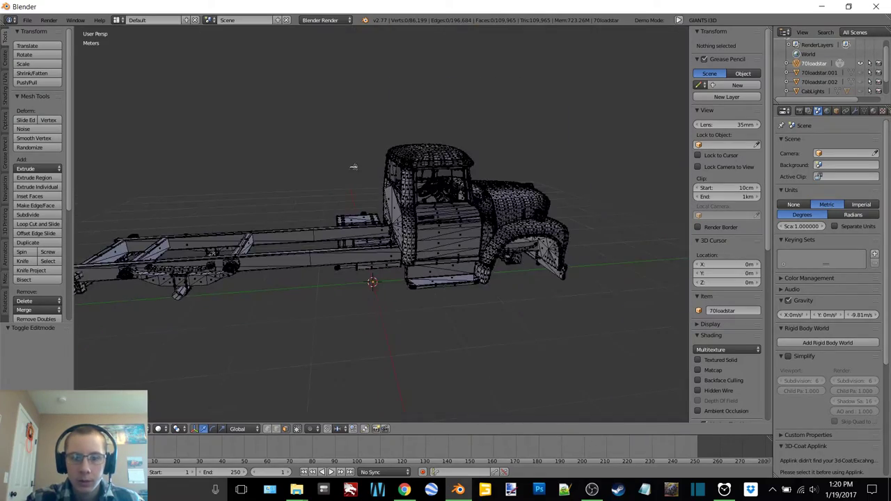
{"action": "middle_click_drag", "start_coordinate": [355, 167], "coordinate": [375, 103]}
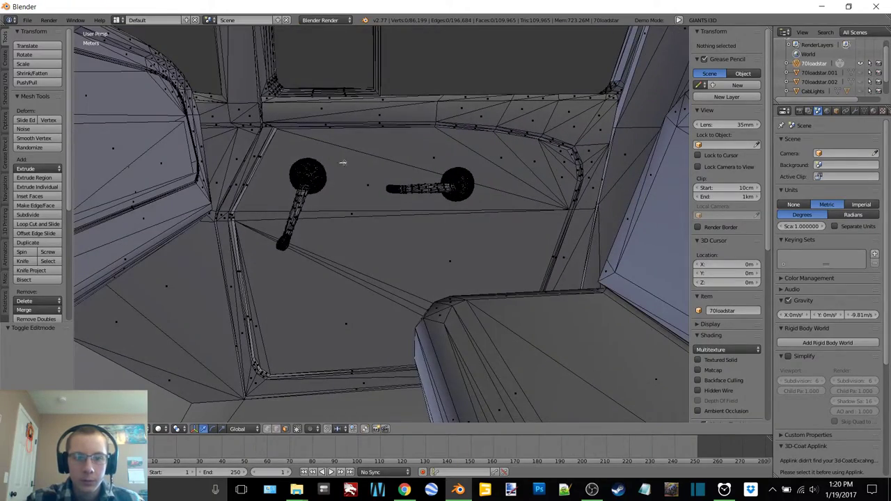
{"action": "left_click", "coordinate": [475, 139]}
{"action": "middle_click_drag", "start_coordinate": [475, 139], "coordinate": [451, 150]}
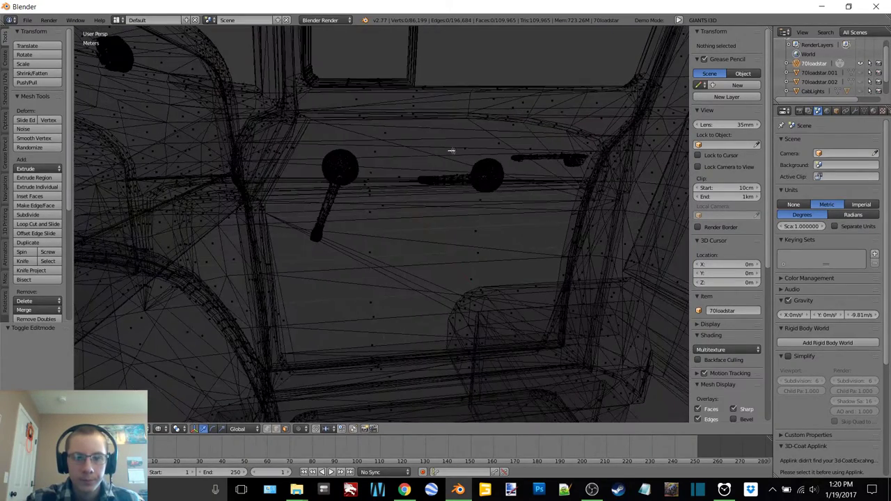
{"action": "left_click", "coordinate": [346, 165]}
{"action": "right_click", "coordinate": [340, 167]}
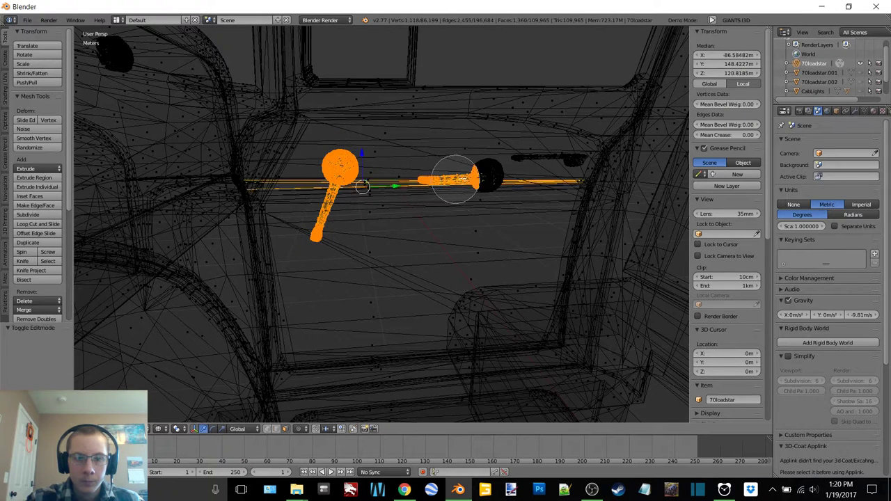
{"action": "left_click_drag", "start_coordinate": [454, 179], "coordinate": [485, 176]}
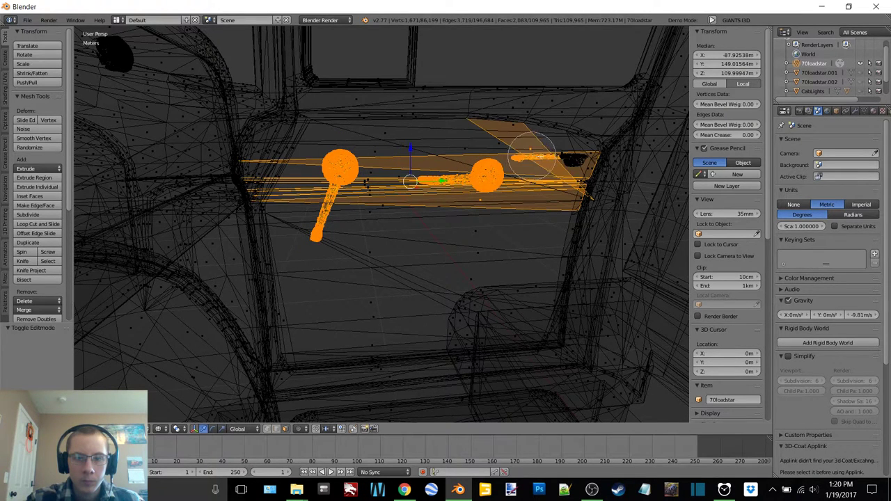
Deselect the stray door panel faces on the inner and outer sides of the door in solid shading.
{"action": "left_click", "coordinate": [564, 203]}
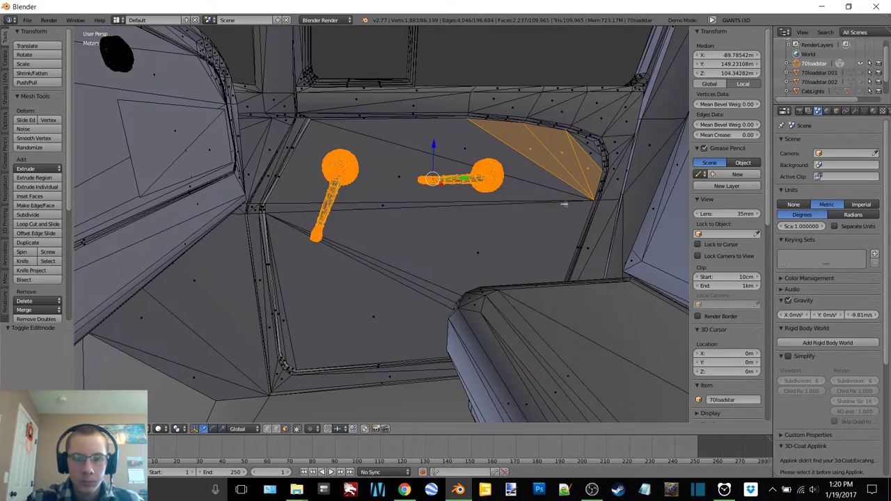
{"action": "middle_click_drag", "start_coordinate": [545, 202], "coordinate": [580, 194]}
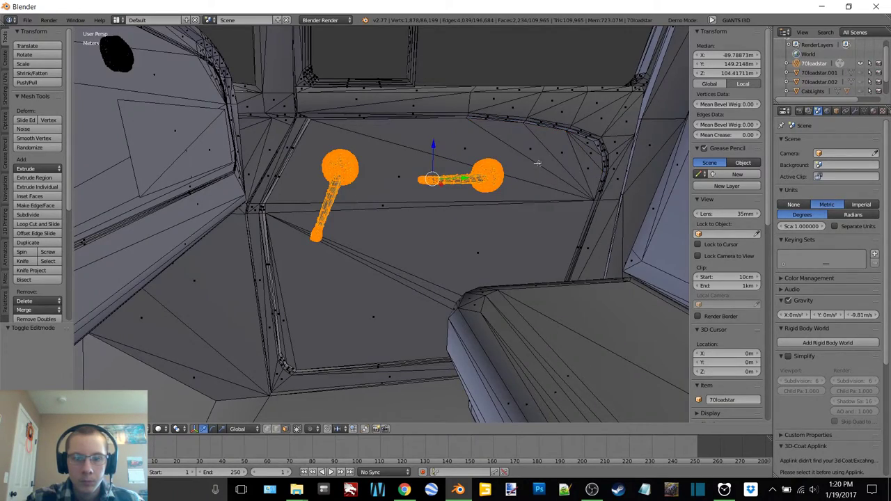
{"action": "middle_click_drag", "start_coordinate": [538, 163], "coordinate": [499, 171]}
{"action": "scroll", "coordinate": [437, 182], "scroll_direction": "down", "scroll_amount": 7}
{"action": "middle_click_drag", "start_coordinate": [437, 182], "coordinate": [425, 254]}
{"action": "scroll", "coordinate": [519, 139], "scroll_direction": "up", "scroll_amount": 7}
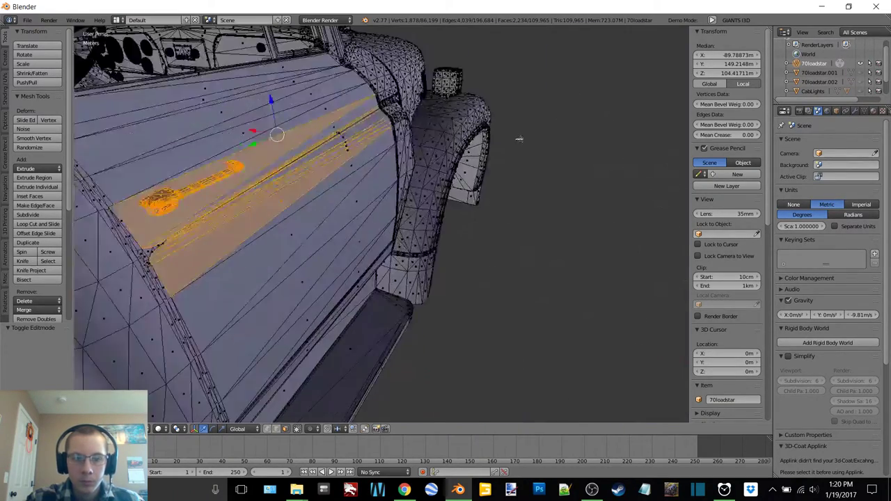
{"action": "scroll", "coordinate": [520, 139], "scroll_direction": "up", "scroll_amount": 1}
{"action": "key", "text": "c"}
{"action": "mouse_move", "coordinate": [363, 142]}
{"action": "middle_mouse_down"}
{"action": "mouse_move", "coordinate": [328, 151]}
{"action": "mouse_move", "coordinate": [266, 92]}
{"action": "middle_mouse_up"}
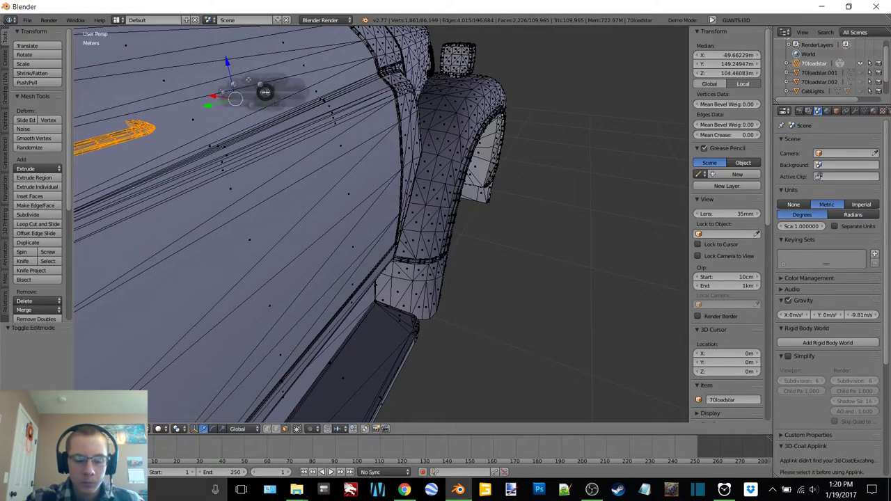
Separate the selected window cranks and door handle into their own object and hide it.
{"action": "left_click", "coordinate": [332, 94]}
{"action": "middle_click_drag", "start_coordinate": [346, 92], "coordinate": [302, 186]}
{"action": "key", "text": "z"}
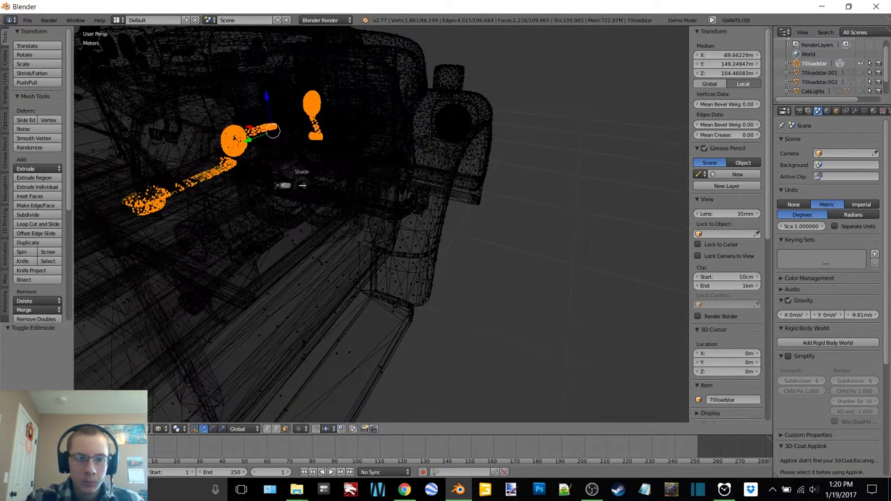
{"action": "left_click", "coordinate": [314, 238]}
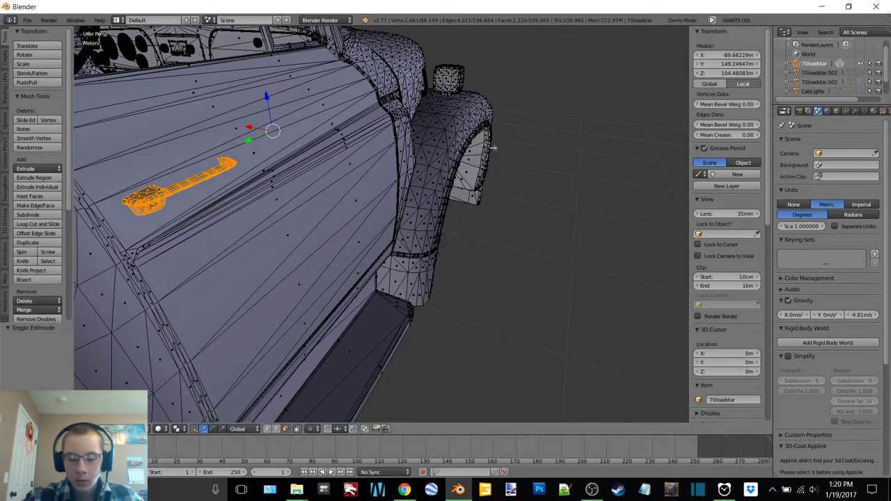
{"action": "key", "text": "p"}
{"action": "key", "text": "Return"}
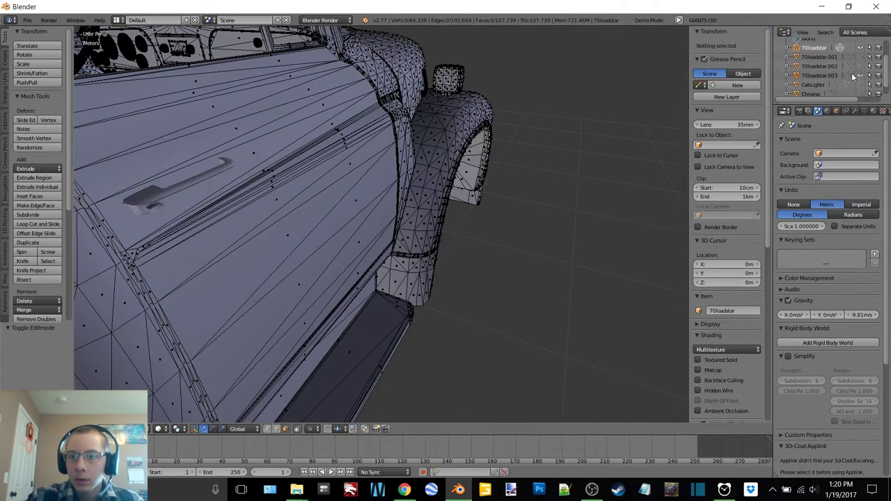
{"action": "left_click", "coordinate": [861, 76]}
Circle-select the grab handle, outer door handle and window crank on the driver's door in wireframe shading.
{"action": "scroll", "coordinate": [481, 127], "scroll_direction": "down", "scroll_amount": 7}
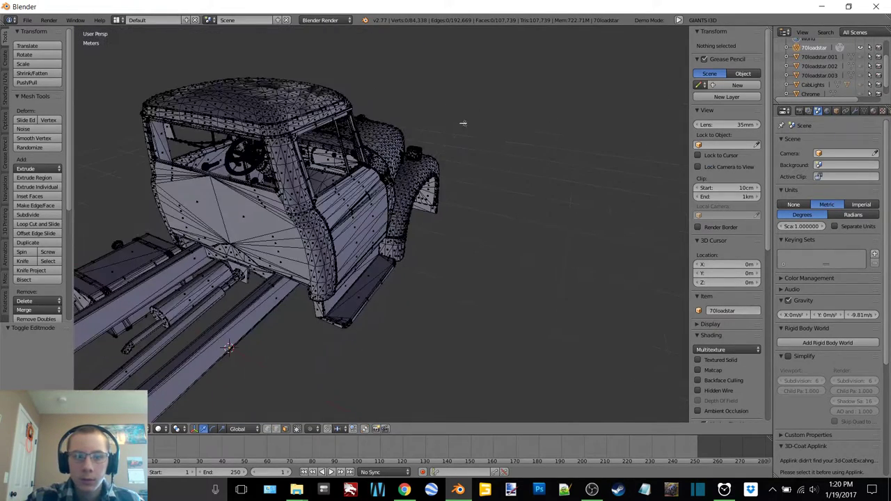
{"action": "middle_click_drag", "start_coordinate": [201, 132], "coordinate": [612, 281]}
{"action": "scroll", "coordinate": [322, 240], "scroll_direction": "up", "scroll_amount": 4}
{"action": "mouse_move", "coordinate": [432, 201]}
{"action": "middle_mouse_down"}
{"action": "mouse_move", "coordinate": [360, 165]}
{"action": "mouse_move", "coordinate": [385, 161]}
{"action": "mouse_move", "coordinate": [327, 132]}
{"action": "mouse_move", "coordinate": [299, 159]}
{"action": "mouse_move", "coordinate": [420, 192]}
{"action": "mouse_move", "coordinate": [398, 149]}
{"action": "middle_mouse_up"}
{"action": "key", "text": "z"}
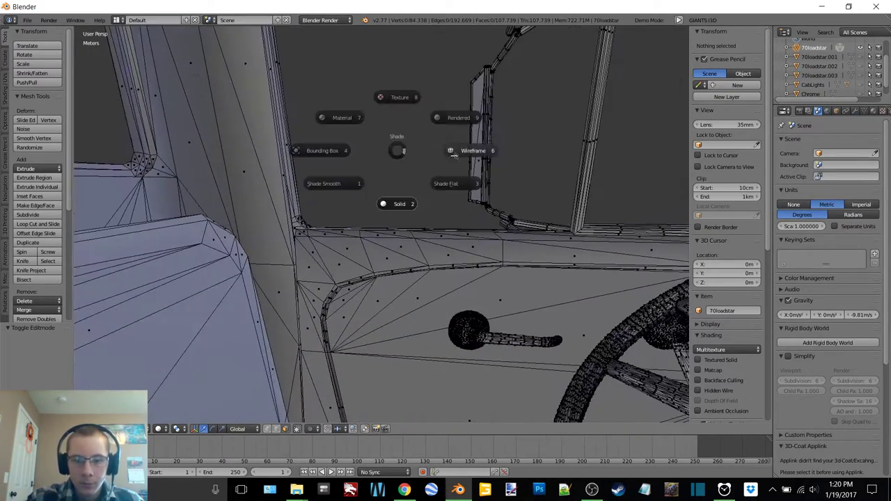
{"action": "left_click", "coordinate": [470, 171]}
{"action": "middle_click_drag", "start_coordinate": [470, 170], "coordinate": [298, 160]}
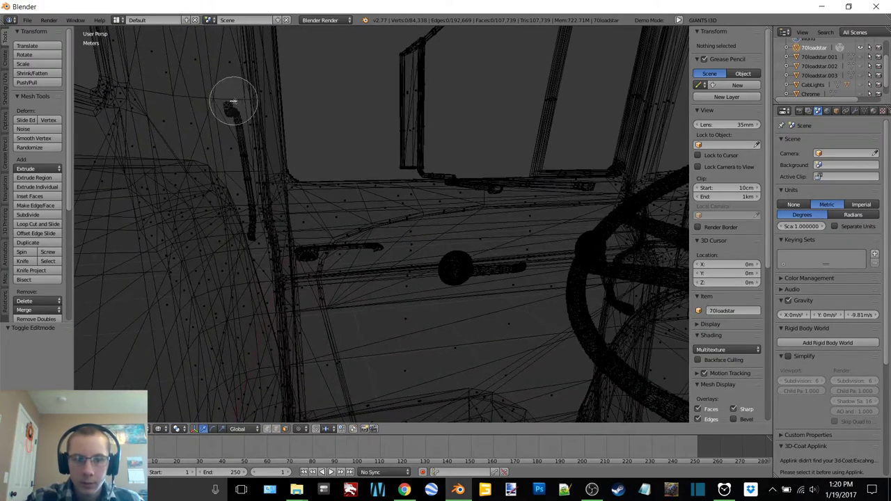
{"action": "mouse_move", "coordinate": [233, 101]}
{"action": "left_mouse_down"}
{"action": "mouse_move", "coordinate": [236, 153]}
{"action": "mouse_move", "coordinate": [292, 265]}
{"action": "mouse_move", "coordinate": [334, 245]}
{"action": "mouse_move", "coordinate": [508, 264]}
{"action": "left_mouse_up"}
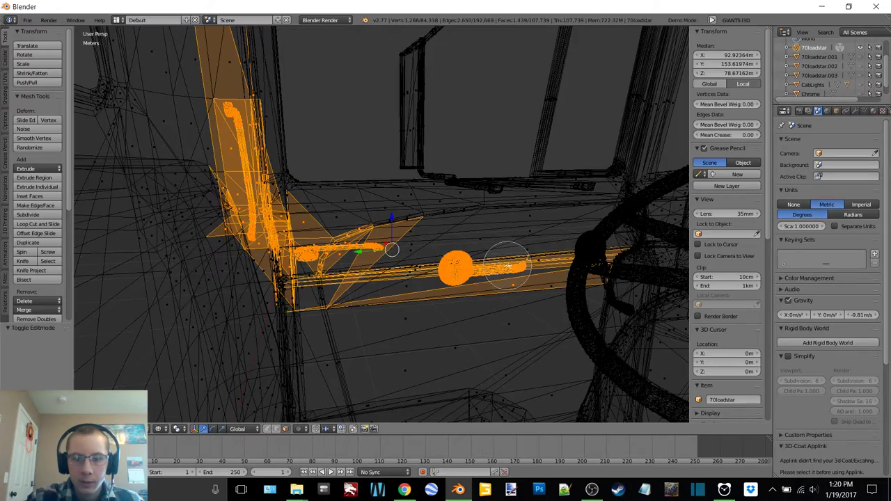
{"action": "right_click", "coordinate": [508, 266]}
Add the second window crank, near the dashboard, to the selection, covering its knob, arm and base.
{"action": "middle_click_drag", "start_coordinate": [499, 252], "coordinate": [309, 202], "text": "shift"}
{"action": "scroll", "coordinate": [397, 186], "scroll_direction": "up", "scroll_amount": 4}
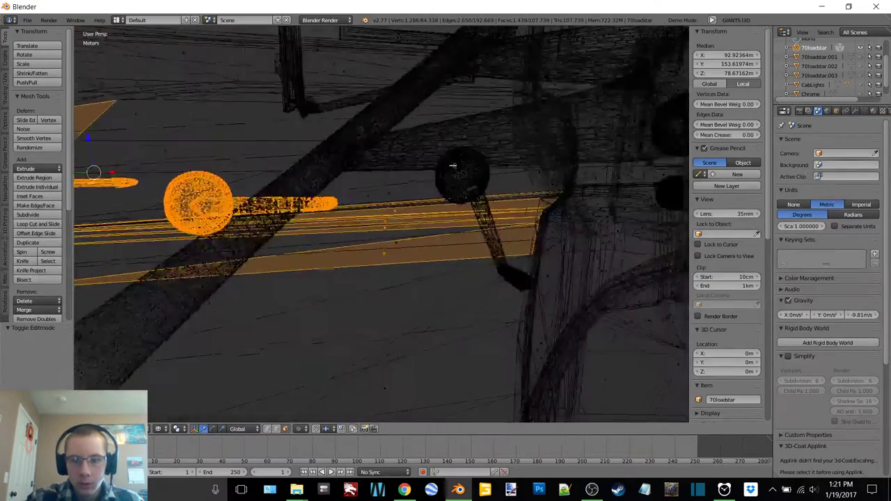
{"action": "mouse_move", "coordinate": [452, 165]}
{"action": "middle_mouse_down"}
{"action": "mouse_move", "coordinate": [427, 175]}
{"action": "mouse_move", "coordinate": [453, 140]}
{"action": "middle_mouse_up"}
{"action": "key", "text": "c"}
{"action": "left_click_drag", "start_coordinate": [453, 139], "coordinate": [480, 146]}
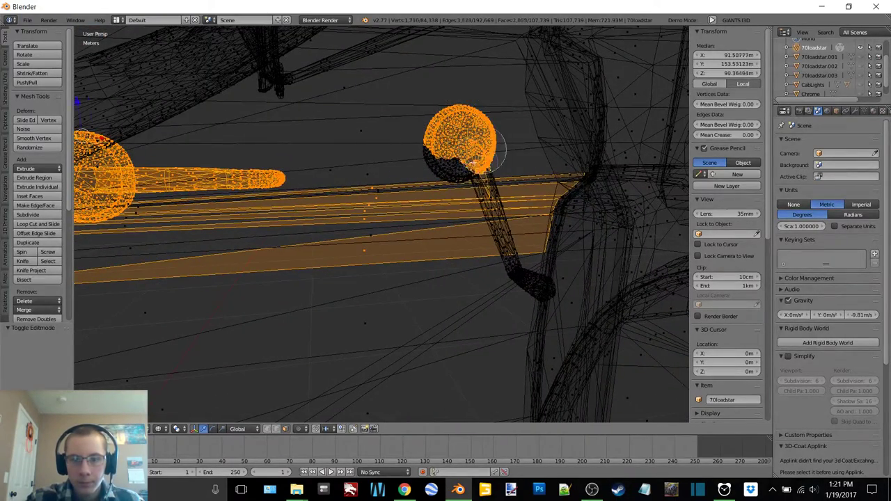
{"action": "middle_click_drag", "start_coordinate": [496, 235], "coordinate": [466, 221]}
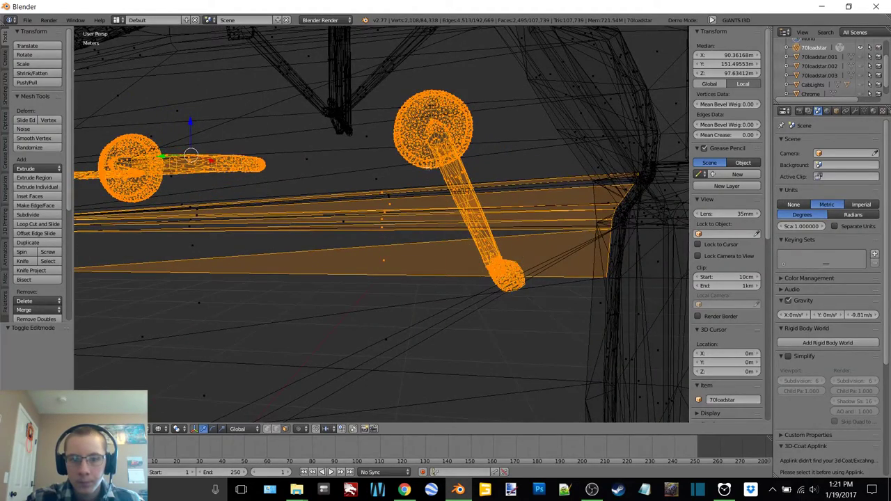
Add the driver-side mirror with its upper and lower mounting brackets to the selection.
{"action": "middle_click_drag", "start_coordinate": [441, 141], "coordinate": [416, 171]}
{"action": "mouse_move", "coordinate": [422, 183]}
{"action": "left_mouse_down"}
{"action": "mouse_move", "coordinate": [355, 146]}
{"action": "mouse_move", "coordinate": [593, 176]}
{"action": "left_mouse_up"}
{"action": "middle_click_drag", "start_coordinate": [462, 110], "coordinate": [403, 178]}
{"action": "key", "text": "c"}
{"action": "mouse_move", "coordinate": [378, 89]}
{"action": "left_mouse_down"}
{"action": "mouse_move", "coordinate": [344, 139]}
{"action": "mouse_move", "coordinate": [342, 183]}
{"action": "left_mouse_up"}
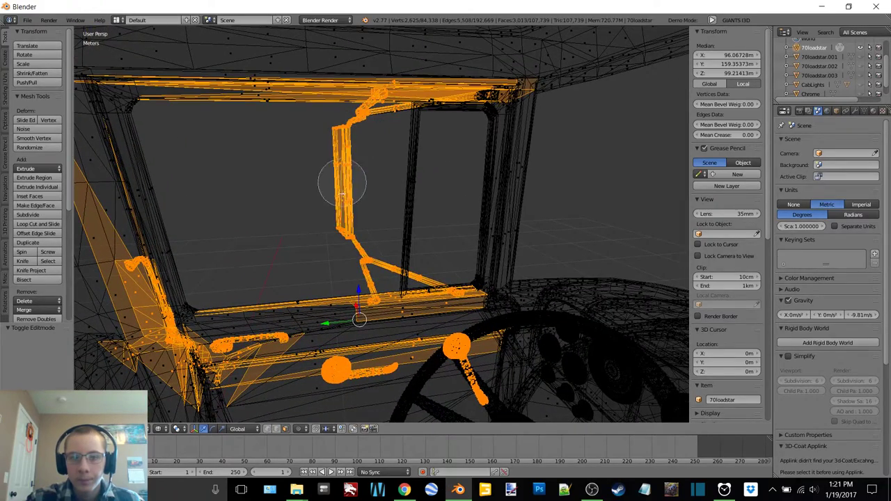
{"action": "right_click", "coordinate": [460, 138]}
{"action": "mouse_move", "coordinate": [459, 139]}
{"action": "middle_mouse_down"}
{"action": "mouse_move", "coordinate": [436, 121]}
{"action": "mouse_move", "coordinate": [433, 102]}
{"action": "middle_mouse_up"}
{"action": "key", "text": "c"}
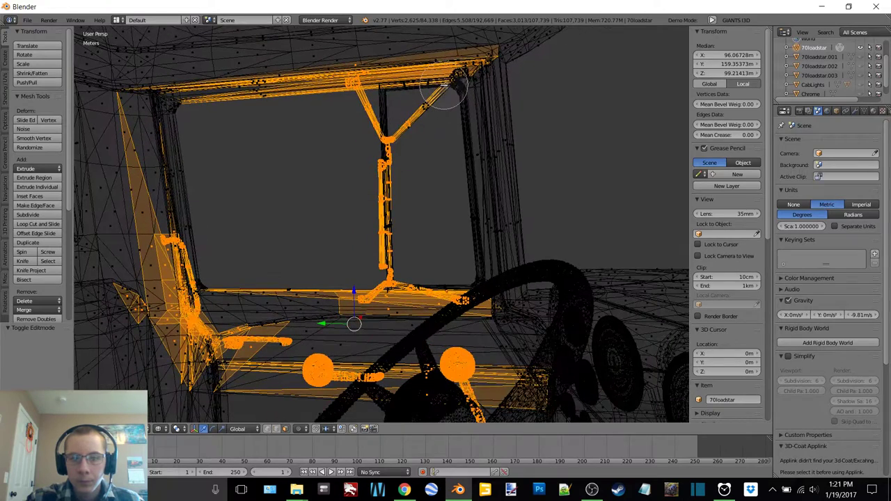
{"action": "right_click", "coordinate": [413, 128]}
Deselect the stray pillar, seat and window-sill faces inside the cab in solid shading.
{"action": "key", "text": "z"}
{"action": "left_click", "coordinate": [400, 181]}
{"action": "mouse_move", "coordinate": [327, 233]}
{"action": "middle_mouse_down"}
{"action": "mouse_move", "coordinate": [309, 244]}
{"action": "mouse_move", "coordinate": [386, 194]}
{"action": "middle_mouse_up"}
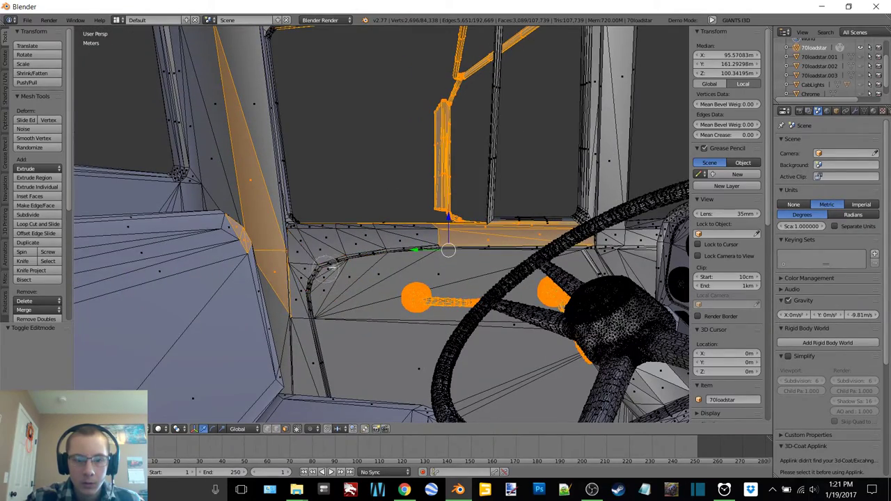
{"action": "middle_click_drag", "start_coordinate": [293, 280], "coordinate": [268, 256]}
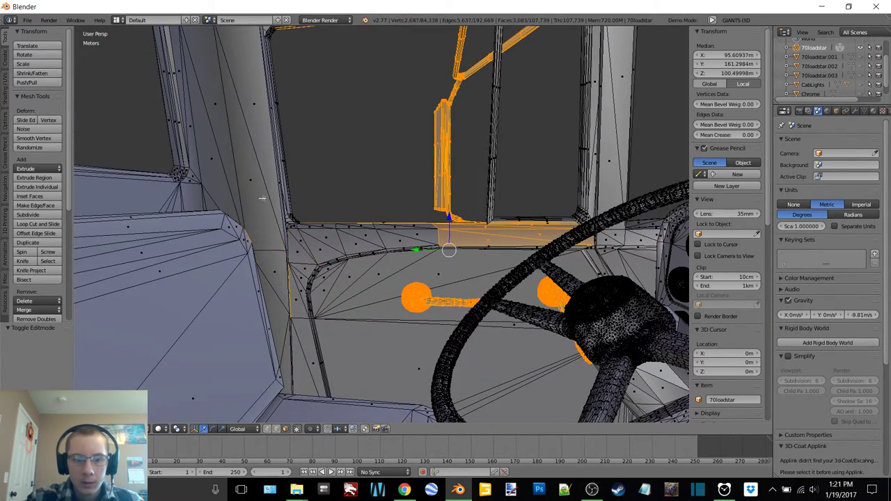
{"action": "middle_click_drag", "start_coordinate": [262, 197], "coordinate": [435, 272]}
{"action": "mouse_move", "coordinate": [521, 290]}
{"action": "middle_mouse_down"}
{"action": "mouse_move", "coordinate": [548, 291]}
{"action": "mouse_move", "coordinate": [534, 240]}
{"action": "mouse_move", "coordinate": [543, 190]}
{"action": "middle_mouse_up"}
{"action": "right_click", "coordinate": [565, 286]}
{"action": "middle_click_drag", "start_coordinate": [388, 96], "coordinate": [396, 126]}
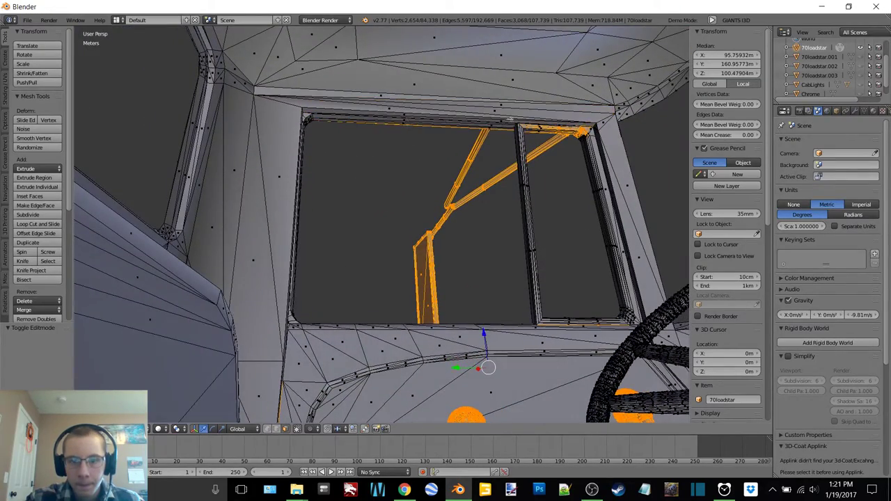
Deselect the stray window-frame faces around the upper front corner of the driver's door inside the cab.
{"action": "middle_click_drag", "start_coordinate": [510, 119], "coordinate": [340, 230], "text": "shift"}
{"action": "scroll", "coordinate": [340, 231], "scroll_direction": "up", "scroll_amount": 10}
{"action": "mouse_move", "coordinate": [513, 189]}
{"action": "middle_mouse_down", "text": "shift"}
{"action": "mouse_move", "coordinate": [346, 110]}
{"action": "mouse_move", "coordinate": [503, 176]}
{"action": "middle_mouse_up", "text": "shift"}
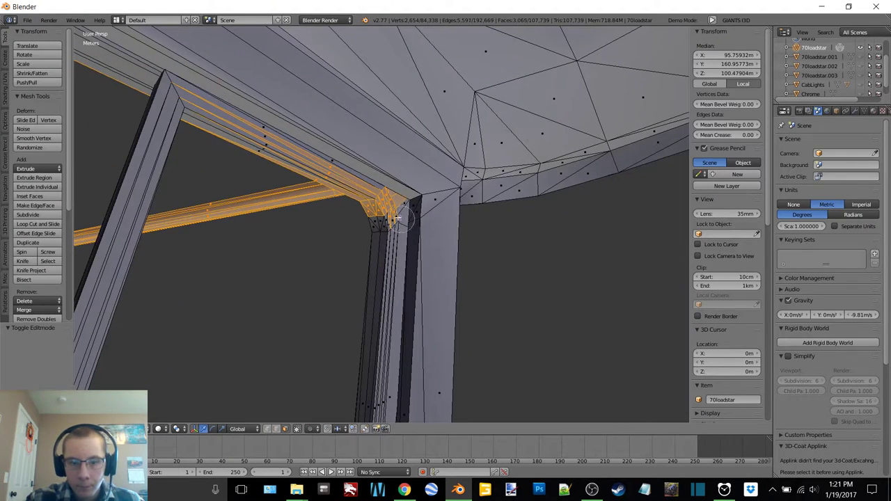
{"action": "mouse_move", "coordinate": [395, 201]}
{"action": "middle_mouse_down"}
{"action": "mouse_move", "coordinate": [245, 186]}
{"action": "mouse_move", "coordinate": [334, 213]}
{"action": "middle_mouse_up"}
{"action": "scroll", "coordinate": [348, 222], "scroll_direction": "down", "scroll_amount": 4}
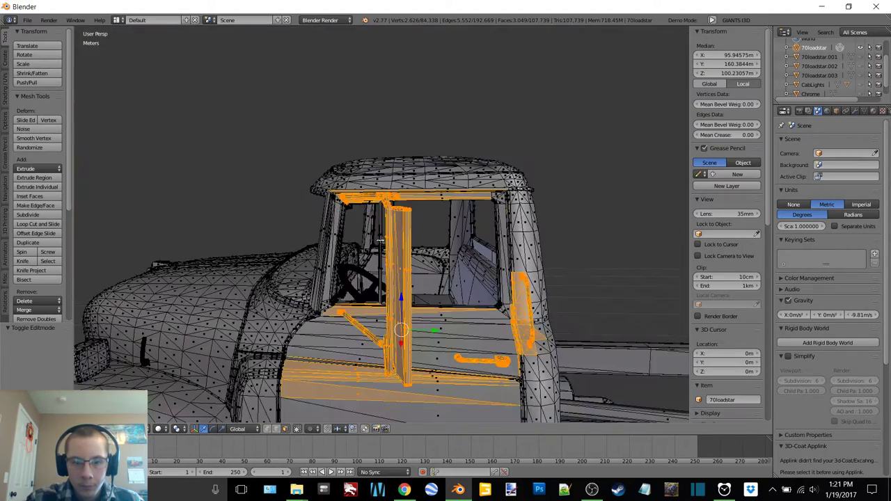
Deselect the stray panel faces across the outside of the driver's door.
{"action": "middle_click_drag", "start_coordinate": [381, 241], "coordinate": [375, 212]}
{"action": "key", "text": "c"}
{"action": "middle_click_drag", "start_coordinate": [354, 277], "coordinate": [339, 255]}
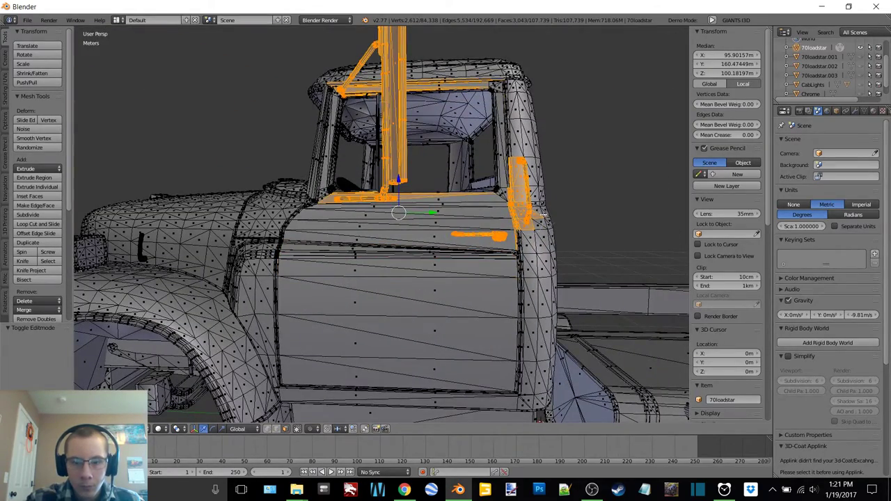
Deselect the stray rear pillar and door-edge faces around the grab handle on the cab's exterior.
{"action": "middle_click_drag", "start_coordinate": [544, 232], "coordinate": [524, 232]}
{"action": "scroll", "coordinate": [543, 209], "scroll_direction": "up", "scroll_amount": 5}
{"action": "middle_click_drag", "start_coordinate": [550, 198], "coordinate": [499, 207]}
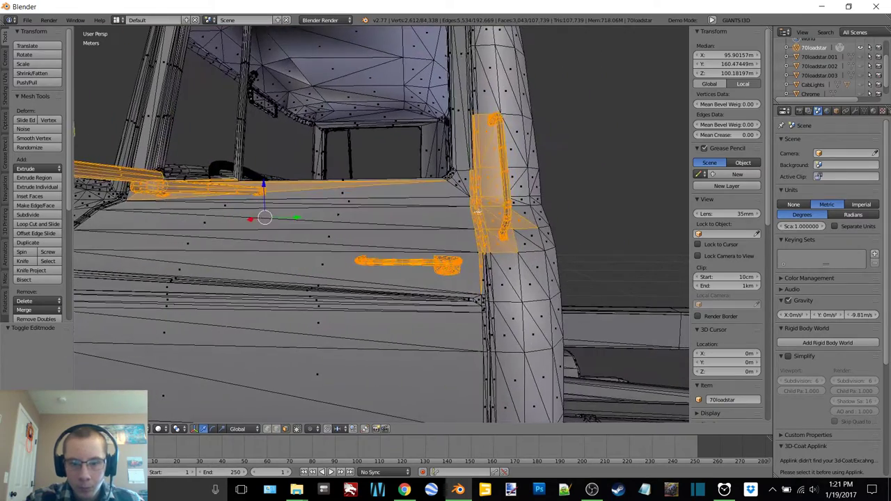
{"action": "scroll", "coordinate": [499, 206], "scroll_direction": "up", "scroll_amount": 1}
{"action": "scroll", "coordinate": [499, 206], "scroll_direction": "up", "scroll_amount": 1}
{"action": "key", "text": "c"}
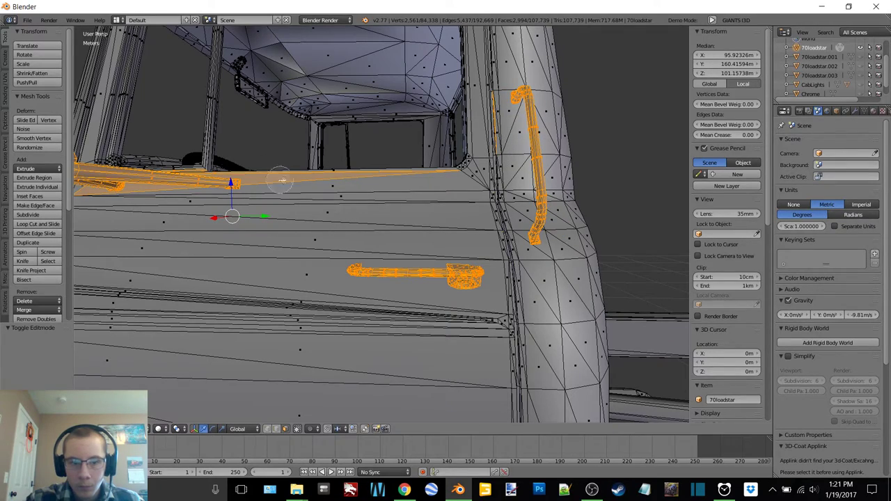
Deselect the stray exterior faces below the driver's window and along its upper frame and front corner.
{"action": "middle_click", "coordinate": [304, 182]}
{"action": "right_click", "coordinate": [306, 182]}
{"action": "mouse_move", "coordinate": [307, 184]}
{"action": "middle_mouse_down"}
{"action": "mouse_move", "coordinate": [388, 241]}
{"action": "mouse_move", "coordinate": [394, 230]}
{"action": "middle_mouse_up"}
{"action": "key", "text": "c"}
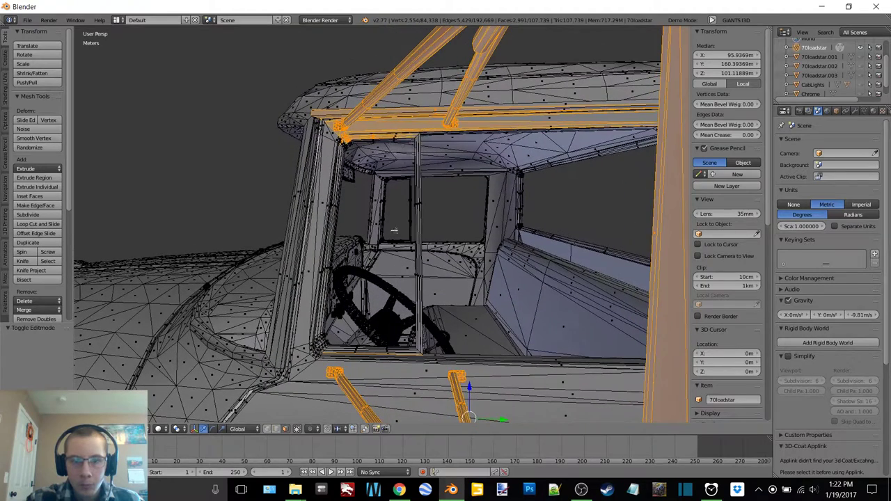
{"action": "middle_click_drag", "start_coordinate": [401, 146], "coordinate": [408, 123]}
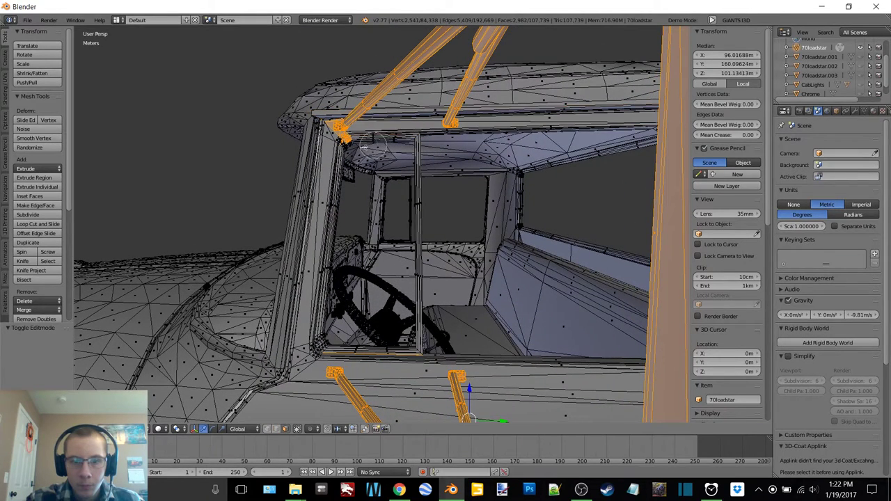
{"action": "middle_click_drag", "start_coordinate": [362, 146], "coordinate": [344, 146]}
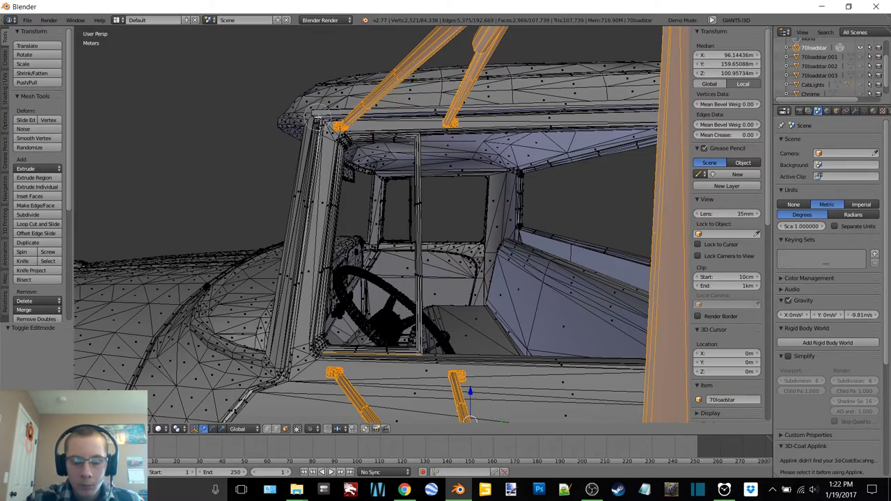
Deselect the stray frame strip along the bottom of the vent window in wireframe shading.
{"action": "key", "text": "z"}
{"action": "left_click", "coordinate": [376, 122]}
{"action": "middle_click_drag", "start_coordinate": [395, 152], "coordinate": [376, 131]}
{"action": "scroll", "coordinate": [364, 191], "scroll_direction": "up", "scroll_amount": 1}
{"action": "middle_click_drag", "start_coordinate": [363, 192], "coordinate": [455, 167]}
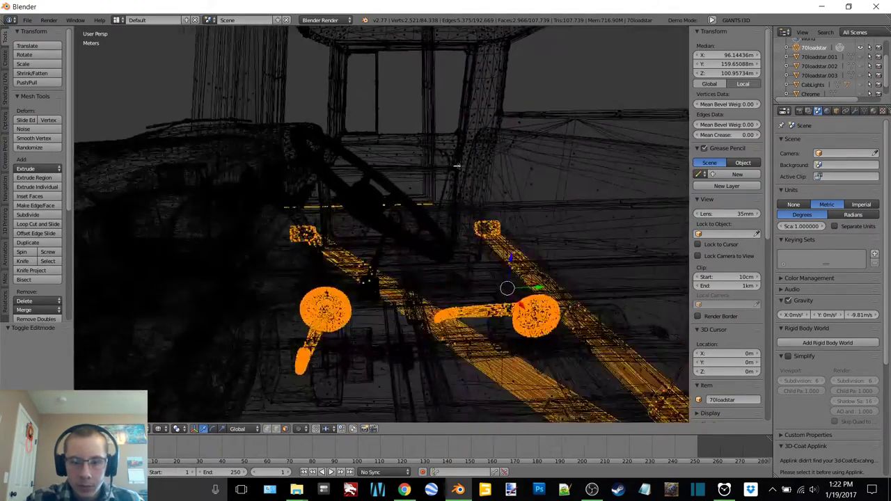
{"action": "scroll", "coordinate": [445, 172], "scroll_direction": "up", "scroll_amount": 1}
{"action": "key", "text": "c"}
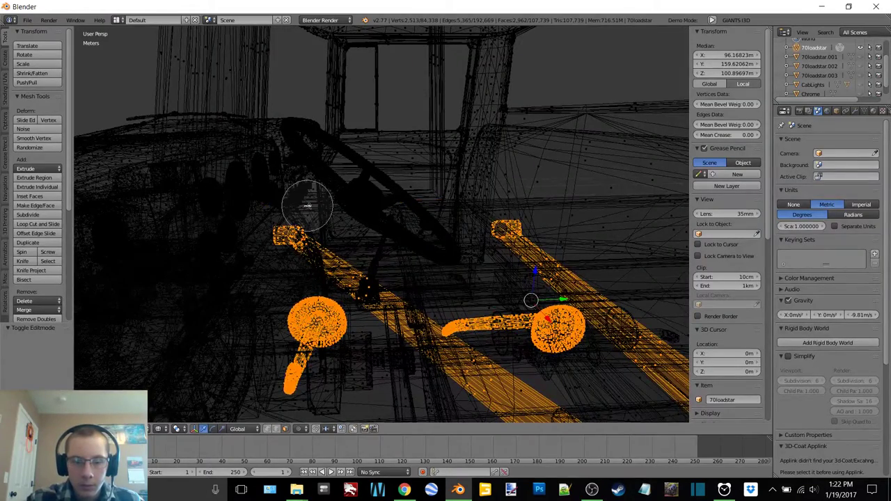
Deselect the stray pillar faces between the outer door handle and the grab handle in wireframe shading.
{"action": "middle_click_drag", "start_coordinate": [335, 205], "coordinate": [84, 321]}
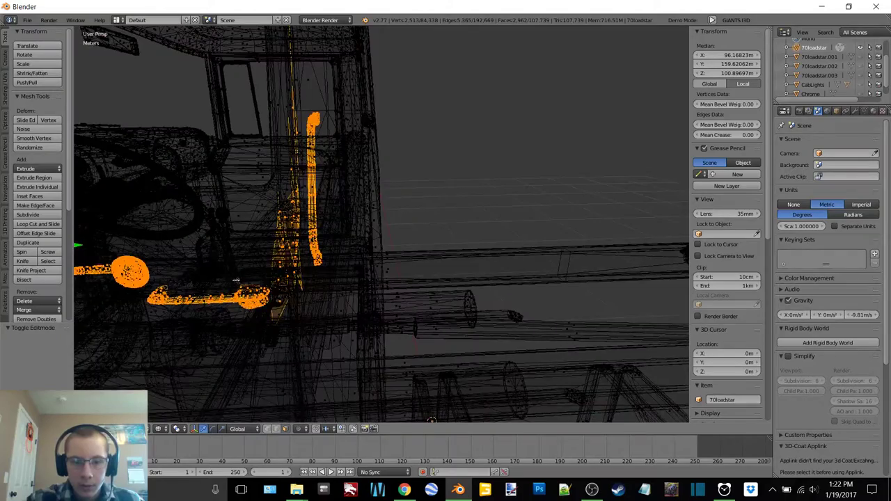
{"action": "middle_click_drag", "start_coordinate": [236, 280], "coordinate": [338, 275]}
{"action": "key", "text": "x"}
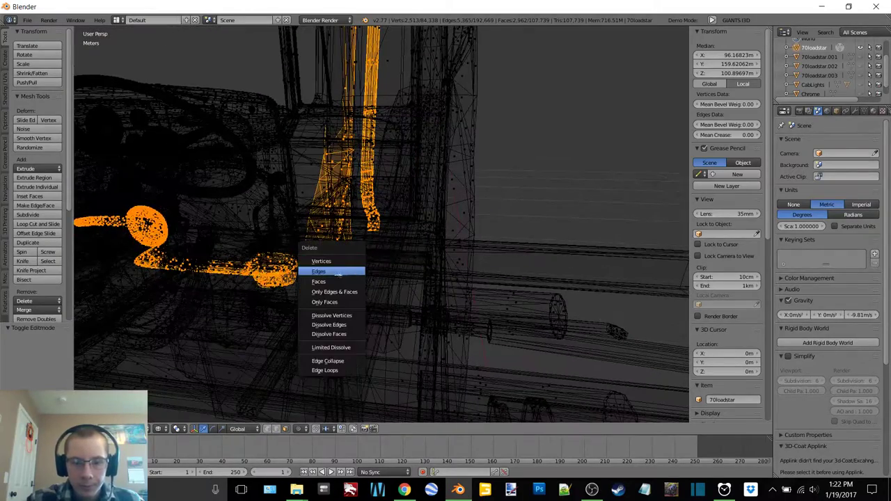
{"action": "left_click", "coordinate": [338, 273]}
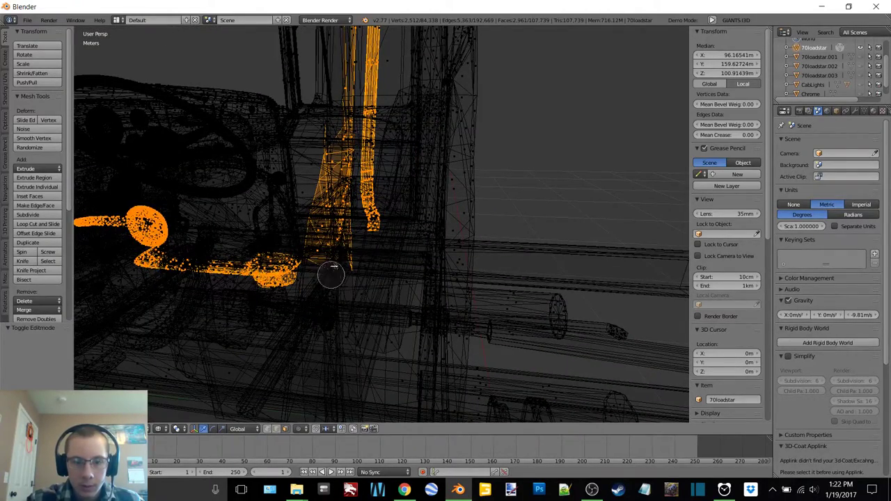
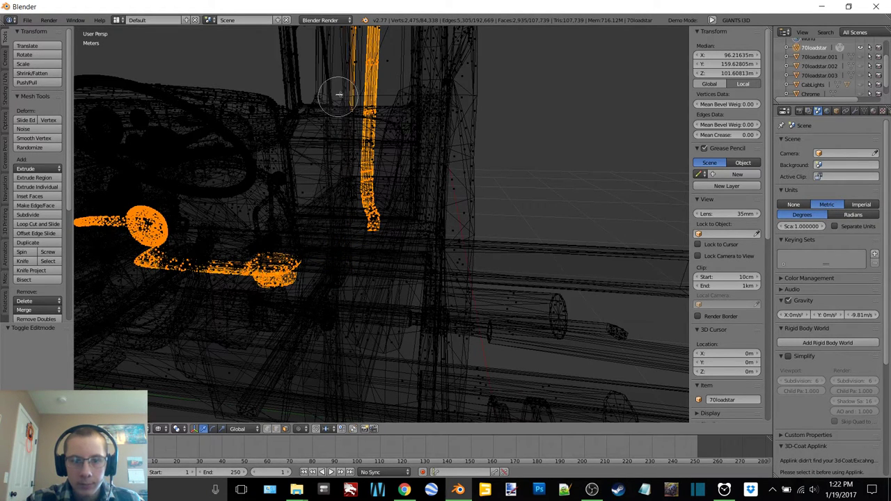
Deselect the remaining stray strips along the door frame and the faces at the upper windshield corner.
{"action": "middle_click_drag", "start_coordinate": [399, 126], "coordinate": [425, 229]}
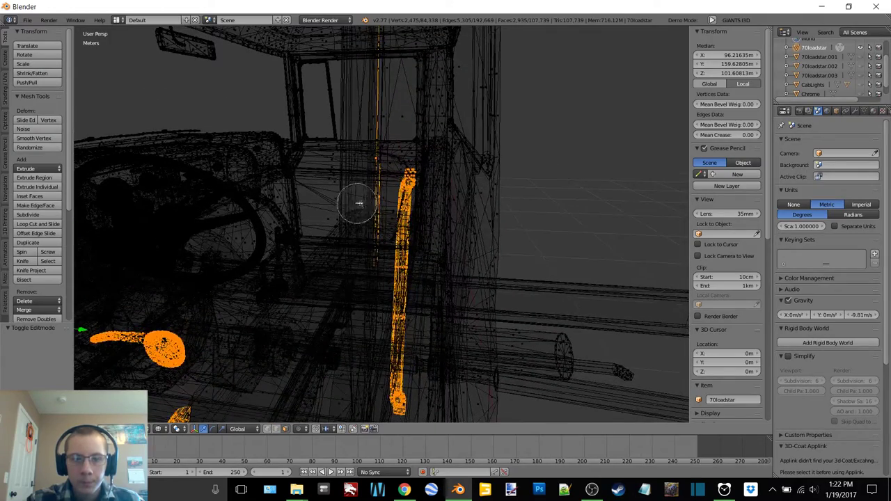
{"action": "mouse_move", "coordinate": [467, 143]}
{"action": "middle_mouse_down"}
{"action": "mouse_move", "coordinate": [420, 207]}
{"action": "mouse_move", "coordinate": [425, 217]}
{"action": "mouse_move", "coordinate": [439, 199]}
{"action": "mouse_move", "coordinate": [433, 225]}
{"action": "mouse_move", "coordinate": [475, 234]}
{"action": "mouse_move", "coordinate": [414, 190]}
{"action": "middle_mouse_up"}
{"action": "key", "text": "c"}
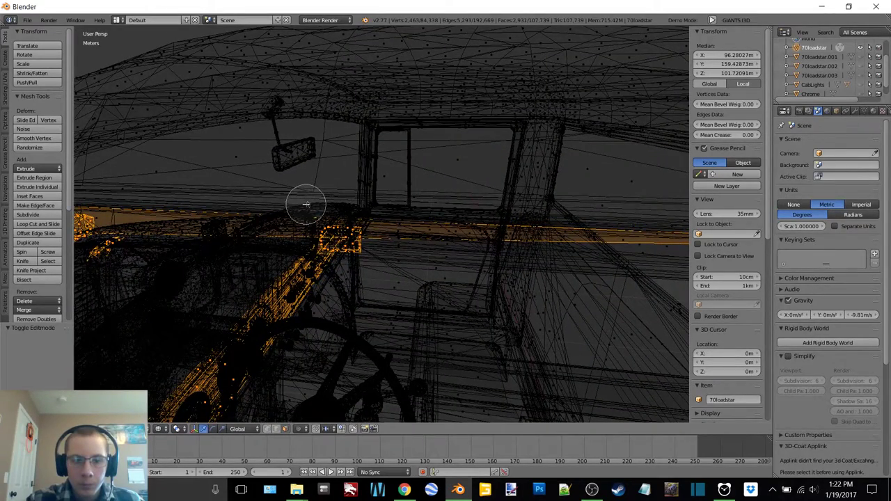
{"action": "middle_click_drag", "start_coordinate": [290, 211], "coordinate": [446, 243]}
{"action": "middle_click_drag", "start_coordinate": [522, 258], "coordinate": [445, 230]}
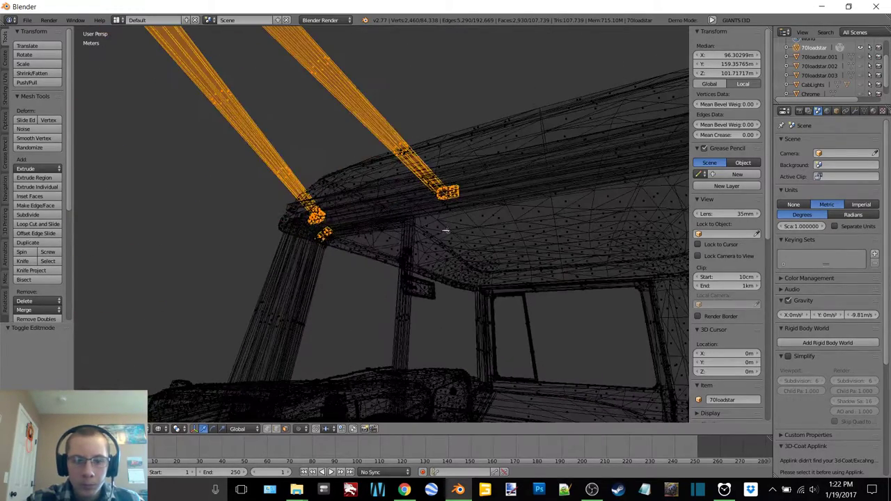
{"action": "right_click", "coordinate": [332, 247]}
{"action": "scroll", "coordinate": [410, 233], "scroll_direction": "down", "scroll_amount": 8}
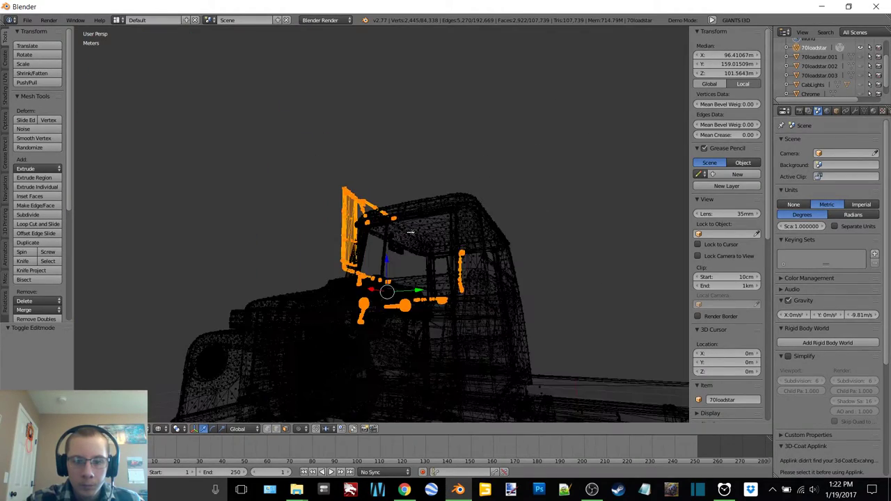
{"action": "mouse_move", "coordinate": [410, 233]}
{"action": "middle_mouse_down"}
{"action": "mouse_move", "coordinate": [366, 275]}
{"action": "mouse_move", "coordinate": [324, 276]}
{"action": "mouse_move", "coordinate": [453, 216]}
{"action": "middle_mouse_up"}
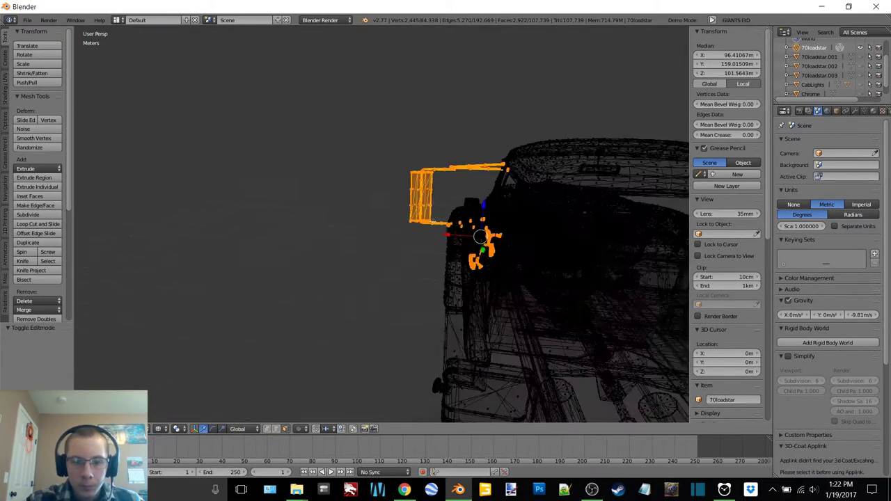
Separate the selected side mirror and its attached hardware into a new object and hide that object.
{"action": "scroll", "coordinate": [449, 233], "scroll_direction": "up", "scroll_amount": 3}
{"action": "key", "text": "z"}
{"action": "left_click", "coordinate": [437, 298]}
{"action": "middle_click_drag", "start_coordinate": [437, 298], "coordinate": [376, 271]}
{"action": "key", "text": "p"}
{"action": "left_click", "coordinate": [330, 257]}
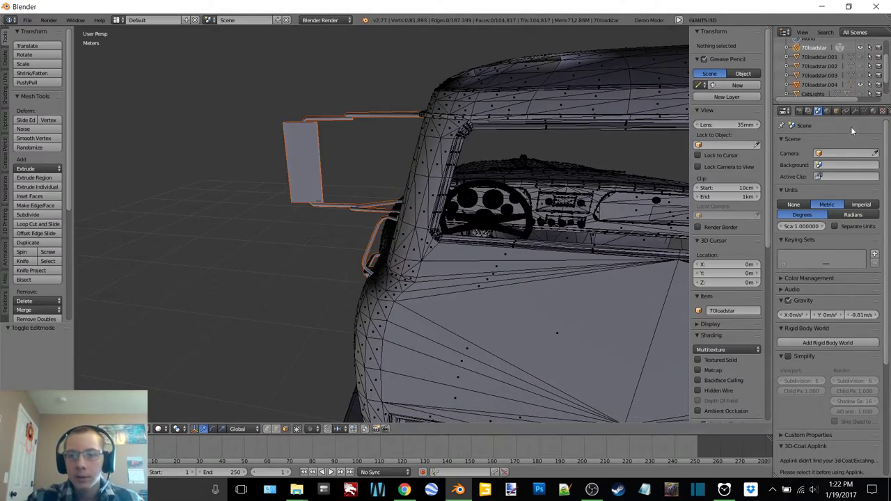
{"action": "left_click", "coordinate": [860, 86]}
Circle-select the tread and end faces of the cab's side step in wireframe view and check the selection in solid view.
{"action": "middle_click_drag", "start_coordinate": [437, 175], "coordinate": [584, 181]}
{"action": "middle_click_drag", "start_coordinate": [125, 327], "coordinate": [336, 262], "text": "shift"}
{"action": "key", "text": "z"}
{"action": "left_click", "coordinate": [381, 182]}
{"action": "left_click_drag", "start_coordinate": [289, 280], "coordinate": [281, 274]}
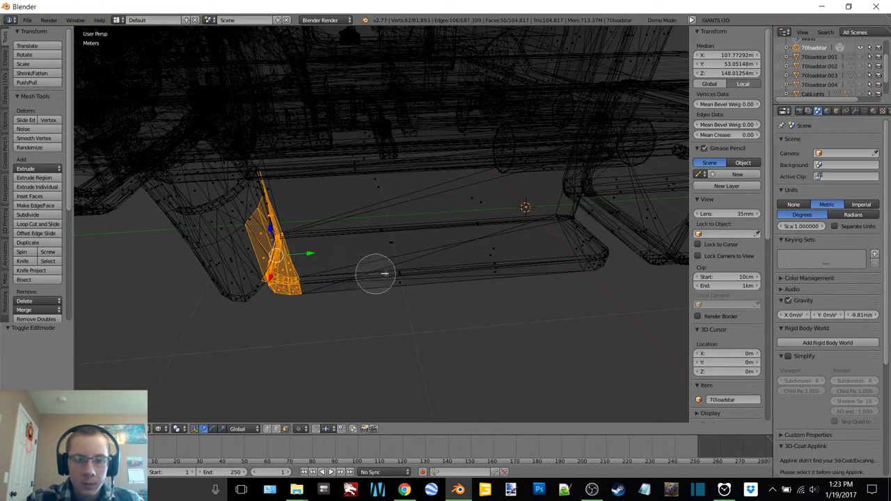
{"action": "left_click_drag", "start_coordinate": [466, 268], "coordinate": [562, 261]}
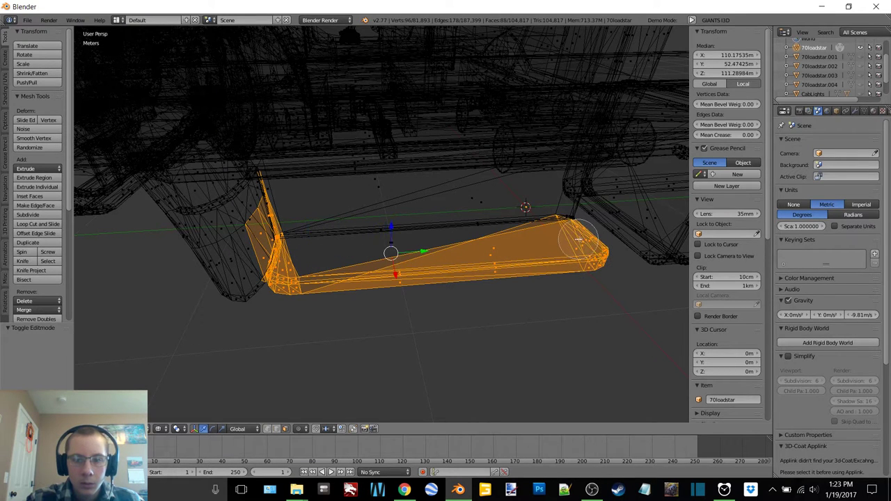
{"action": "left_click_drag", "start_coordinate": [559, 225], "coordinate": [479, 226]}
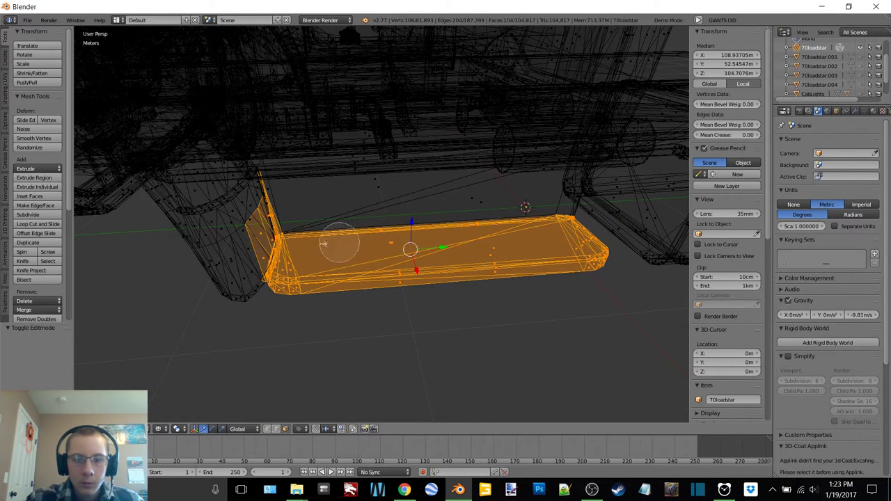
{"action": "key", "text": "Escape"}
{"action": "key", "text": "z"}
{"action": "left_click", "coordinate": [317, 298]}
{"action": "mouse_move", "coordinate": [523, 252]}
{"action": "middle_mouse_down"}
{"action": "mouse_move", "coordinate": [343, 207]}
{"action": "mouse_move", "coordinate": [350, 190]}
{"action": "mouse_move", "coordinate": [324, 179]}
{"action": "mouse_move", "coordinate": [374, 153]}
{"action": "mouse_move", "coordinate": [453, 163]}
{"action": "mouse_move", "coordinate": [461, 183]}
{"action": "middle_mouse_up"}
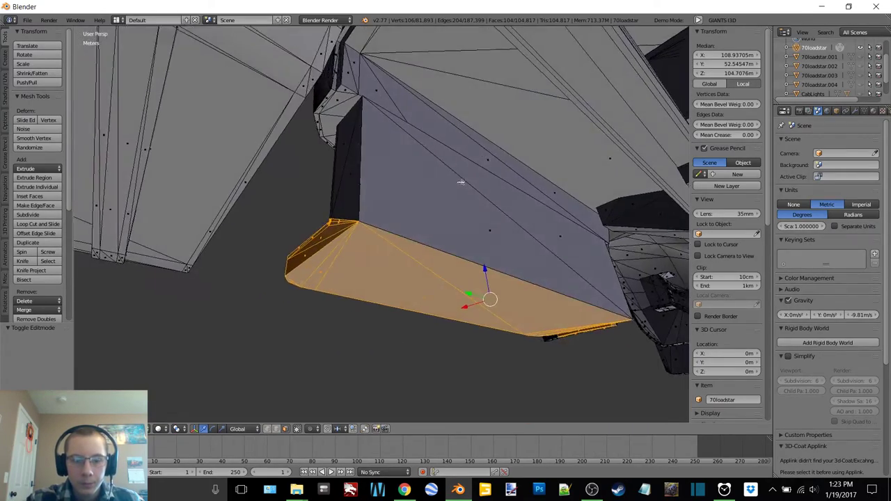
{"action": "key", "text": "a"}
{"action": "key", "text": "c"}
{"action": "mouse_move", "coordinate": [455, 195]}
{"action": "left_mouse_down"}
{"action": "mouse_move", "coordinate": [424, 218]}
{"action": "mouse_move", "coordinate": [332, 254]}
{"action": "mouse_move", "coordinate": [341, 204]}
{"action": "mouse_move", "coordinate": [428, 177]}
{"action": "mouse_move", "coordinate": [486, 178]}
{"action": "mouse_move", "coordinate": [341, 85]}
{"action": "mouse_move", "coordinate": [331, 123]}
{"action": "left_mouse_up"}
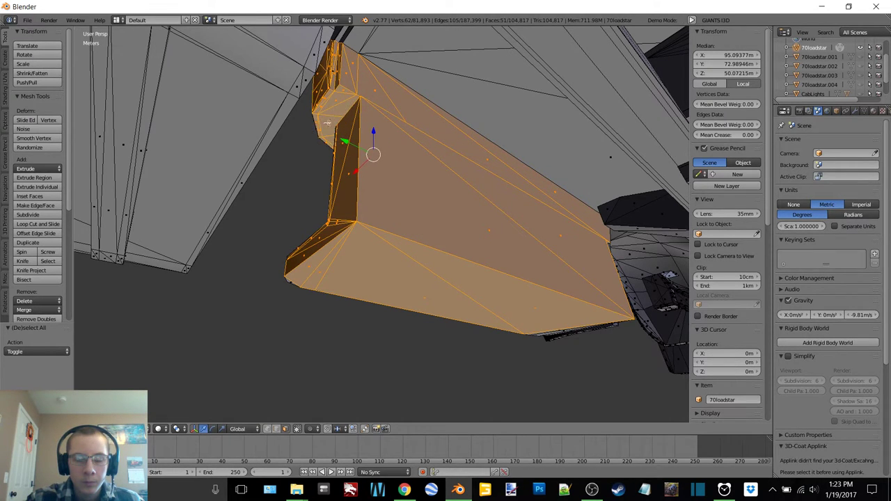
{"action": "mouse_move", "coordinate": [327, 123]}
{"action": "middle_mouse_down"}
{"action": "mouse_move", "coordinate": [434, 117]}
{"action": "mouse_move", "coordinate": [369, 139]}
{"action": "mouse_move", "coordinate": [308, 143]}
{"action": "middle_mouse_up"}
{"action": "key", "text": "ctrl+z"}
{"action": "key", "text": "ctrl+z"}
Extend the selection to the vertical panel between the side step and the cab's lower edge.
{"action": "key", "text": "z"}
{"action": "left_click", "coordinate": [364, 148]}
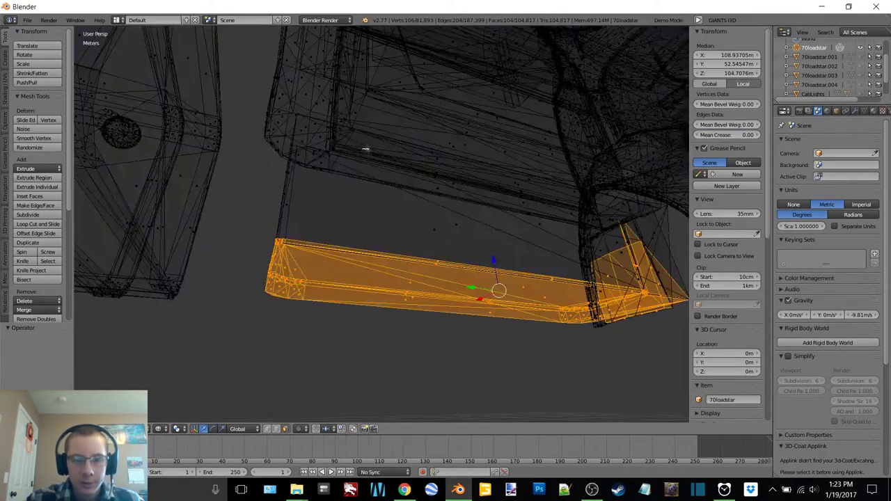
{"action": "middle_click_drag", "start_coordinate": [343, 203], "coordinate": [462, 275]}
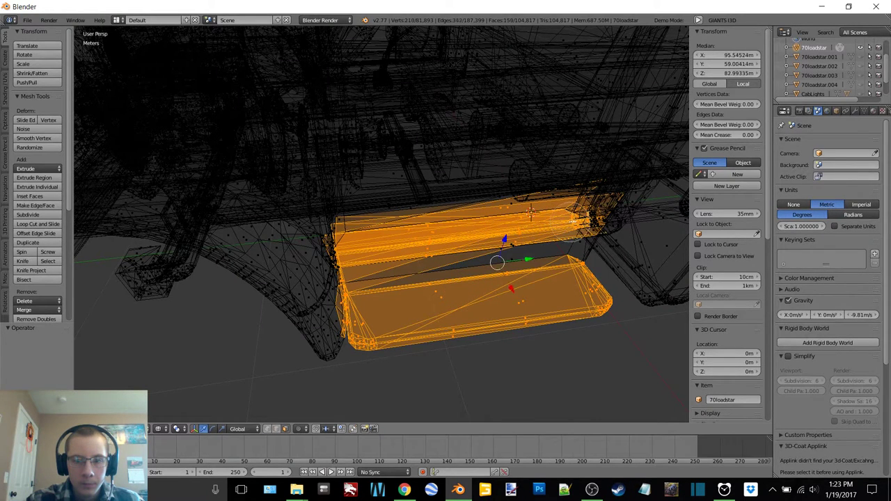
{"action": "left_click_drag", "start_coordinate": [578, 252], "coordinate": [480, 253]}
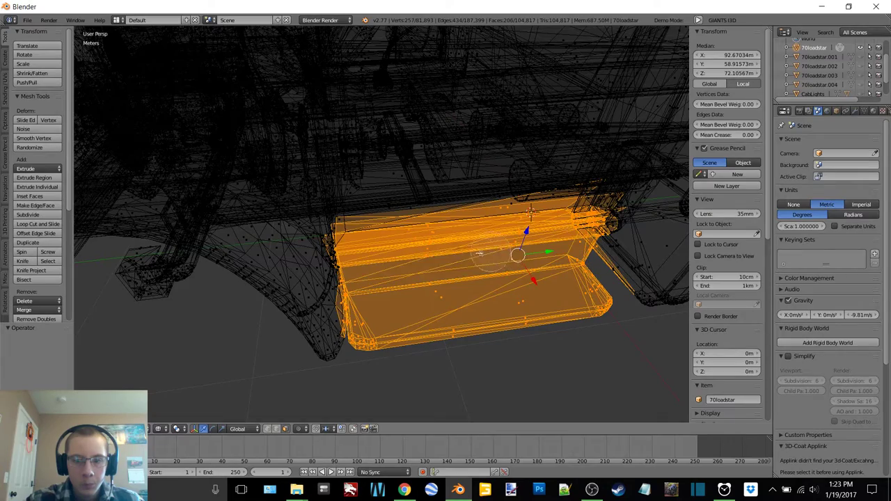
{"action": "right_click", "coordinate": [426, 267]}
{"action": "key", "text": "z"}
{"action": "left_click", "coordinate": [436, 306]}
{"action": "mouse_move", "coordinate": [512, 247]}
{"action": "middle_mouse_down"}
{"action": "mouse_move", "coordinate": [457, 211]}
{"action": "mouse_move", "coordinate": [421, 166]}
{"action": "mouse_move", "coordinate": [258, 134]}
{"action": "mouse_move", "coordinate": [277, 148]}
{"action": "middle_mouse_up"}
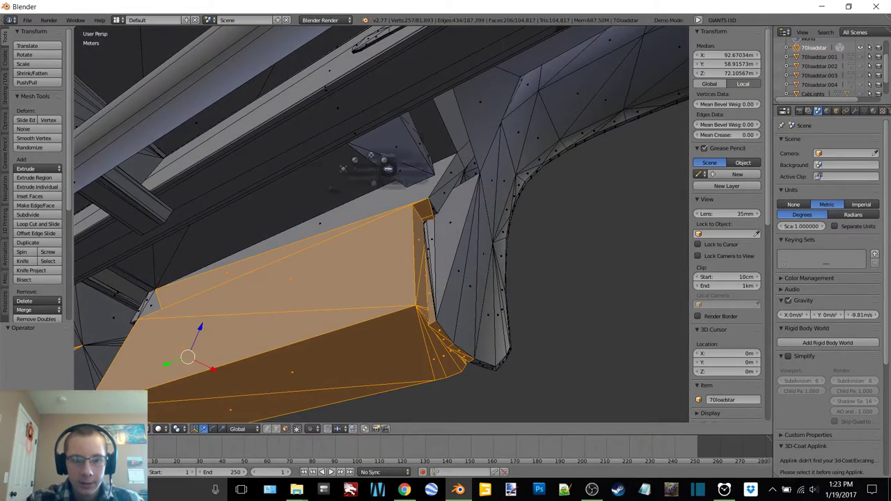
Circle-select the step's remaining upper faces along the cab's lower edge, including the rear corner.
{"action": "left_click", "coordinate": [445, 170]}
{"action": "right_click", "coordinate": [399, 222]}
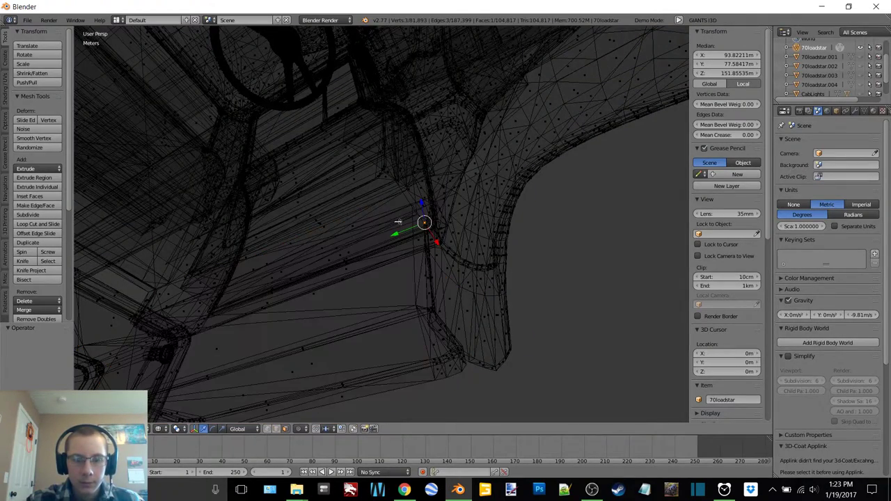
{"action": "key", "text": "ctrl+z"}
{"action": "mouse_move", "coordinate": [336, 197]}
{"action": "middle_mouse_down"}
{"action": "mouse_move", "coordinate": [378, 211]}
{"action": "mouse_move", "coordinate": [343, 192]}
{"action": "mouse_move", "coordinate": [457, 205]}
{"action": "middle_mouse_up"}
{"action": "middle_click_drag", "start_coordinate": [398, 163], "coordinate": [337, 207]}
{"action": "key", "text": "c"}
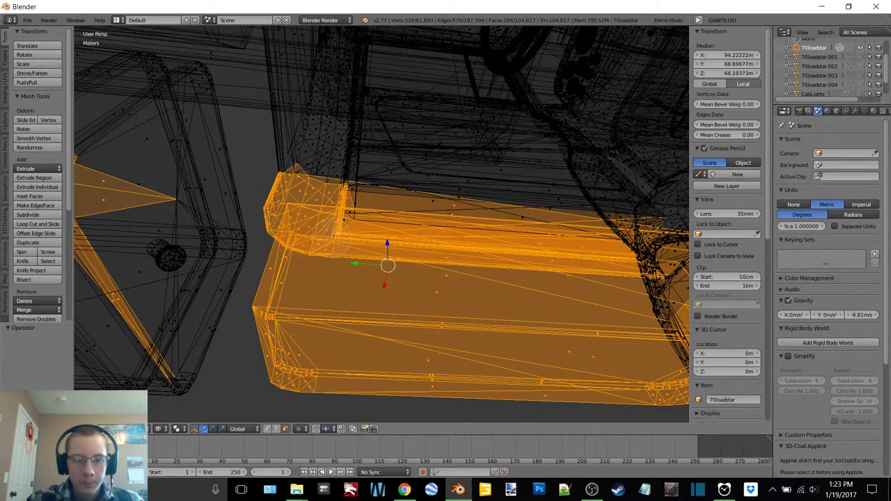
{"action": "left_click_drag", "start_coordinate": [421, 217], "coordinate": [641, 212]}
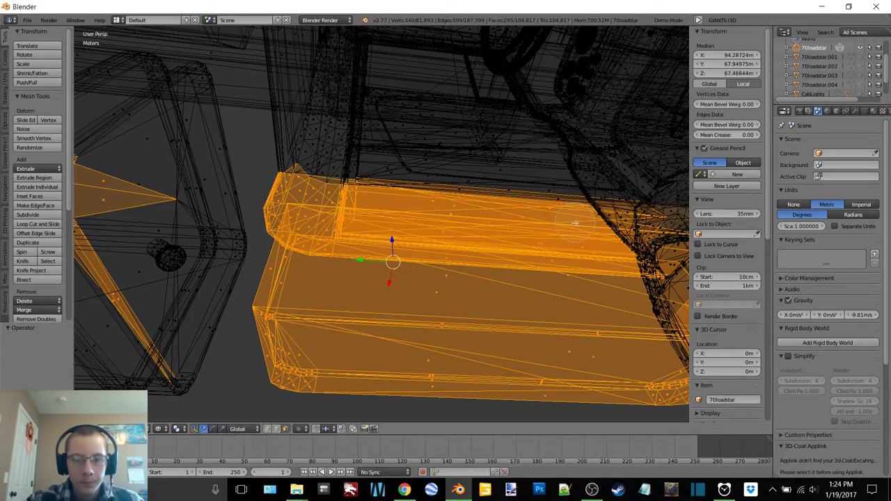
{"action": "right_click", "coordinate": [642, 213]}
{"action": "middle_click_drag", "start_coordinate": [641, 213], "coordinate": [411, 164], "text": "shift"}
{"action": "scroll", "coordinate": [363, 167], "scroll_direction": "up", "scroll_amount": 4}
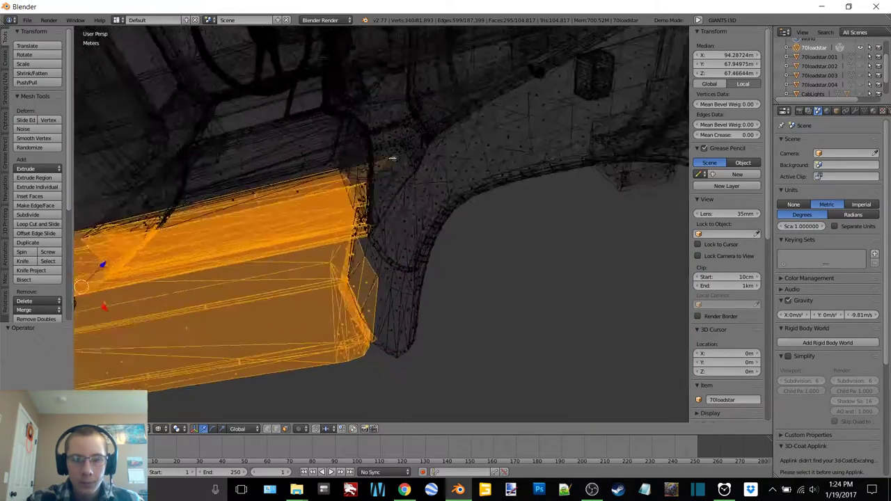
Add the faces at the step's front end, down to the fender's lower tip, to the selection.
{"action": "key", "text": "z"}
{"action": "key", "text": "z"}
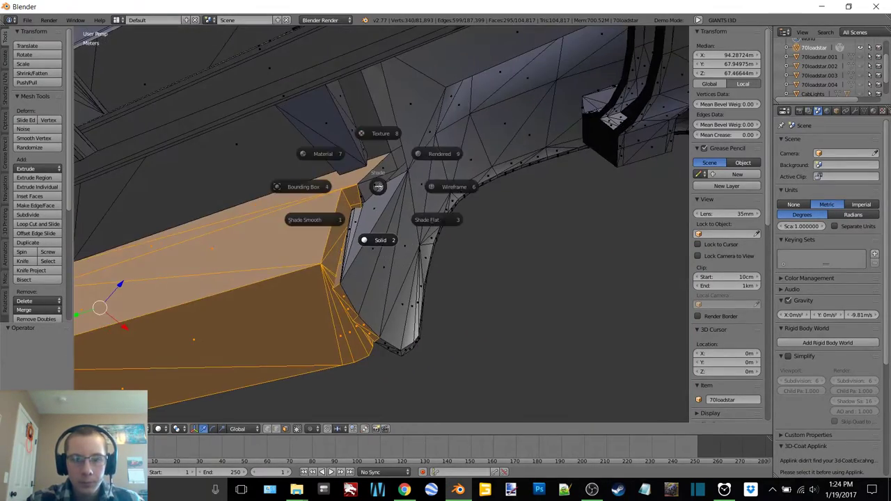
{"action": "left_click", "coordinate": [447, 185]}
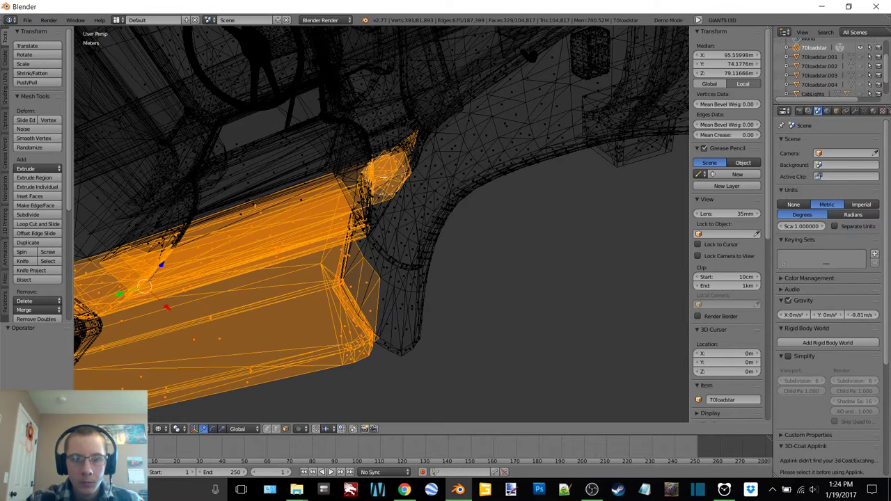
{"action": "left_click_drag", "start_coordinate": [387, 319], "coordinate": [376, 329]}
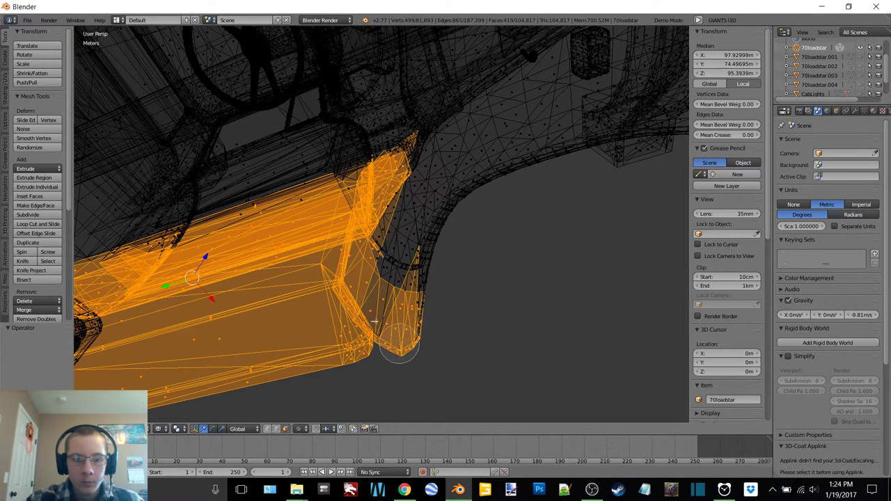
{"action": "right_click", "coordinate": [351, 284]}
{"action": "key", "text": "z"}
{"action": "left_click", "coordinate": [359, 333]}
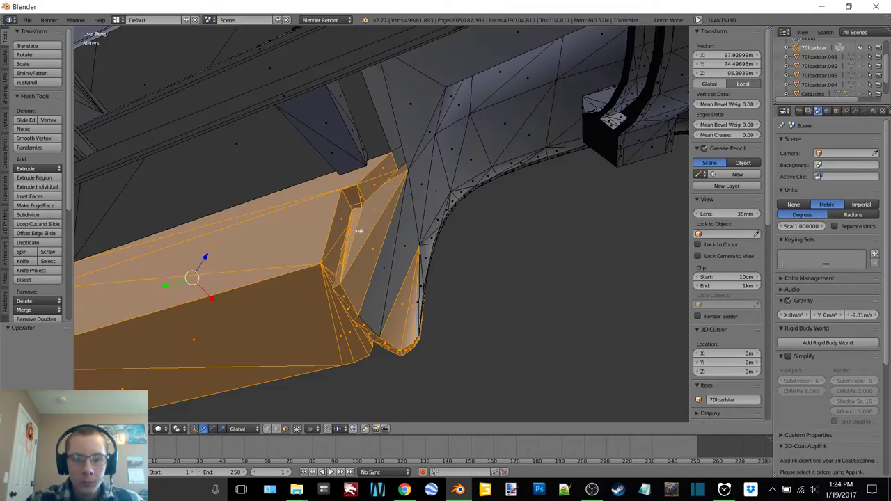
Deselect the stray faces on the front end of the fuel tank behind the cab.
{"action": "mouse_move", "coordinate": [359, 232]}
{"action": "middle_mouse_down"}
{"action": "mouse_move", "coordinate": [307, 188]}
{"action": "mouse_move", "coordinate": [196, 258]}
{"action": "mouse_move", "coordinate": [171, 292]}
{"action": "middle_mouse_up"}
{"action": "scroll", "coordinate": [171, 292], "scroll_direction": "down", "scroll_amount": 5}
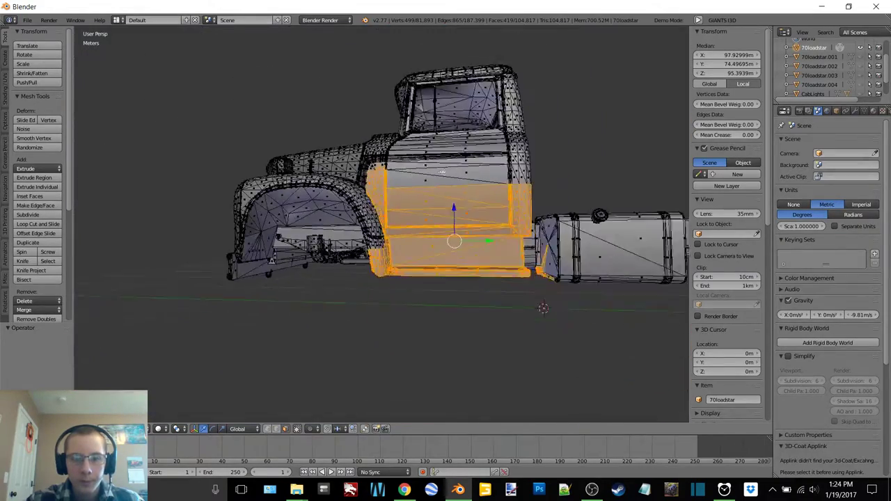
{"action": "mouse_move", "coordinate": [460, 164]}
{"action": "middle_mouse_down"}
{"action": "mouse_move", "coordinate": [418, 187]}
{"action": "mouse_move", "coordinate": [519, 186]}
{"action": "middle_mouse_up"}
{"action": "scroll", "coordinate": [417, 191], "scroll_direction": "up", "scroll_amount": 5}
{"action": "key", "text": "z"}
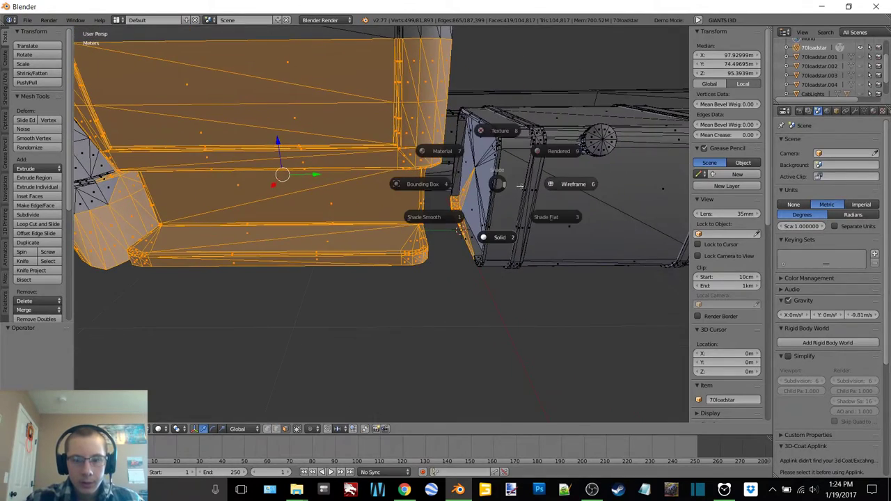
{"action": "left_click", "coordinate": [556, 190]}
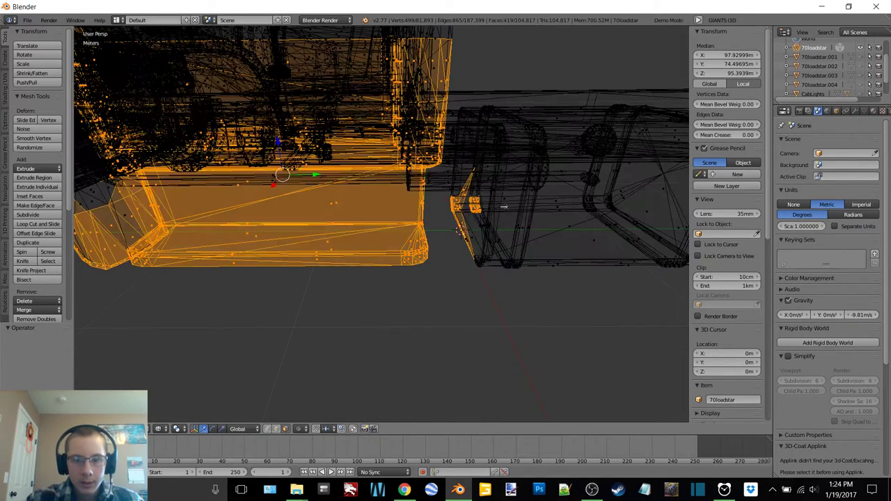
{"action": "right_click", "coordinate": [472, 241]}
{"action": "key", "text": "z"}
{"action": "left_click", "coordinate": [465, 284]}
{"action": "mouse_move", "coordinate": [448, 285]}
{"action": "middle_mouse_down"}
{"action": "mouse_move", "coordinate": [464, 241]}
{"action": "mouse_move", "coordinate": [456, 262]}
{"action": "middle_mouse_up"}
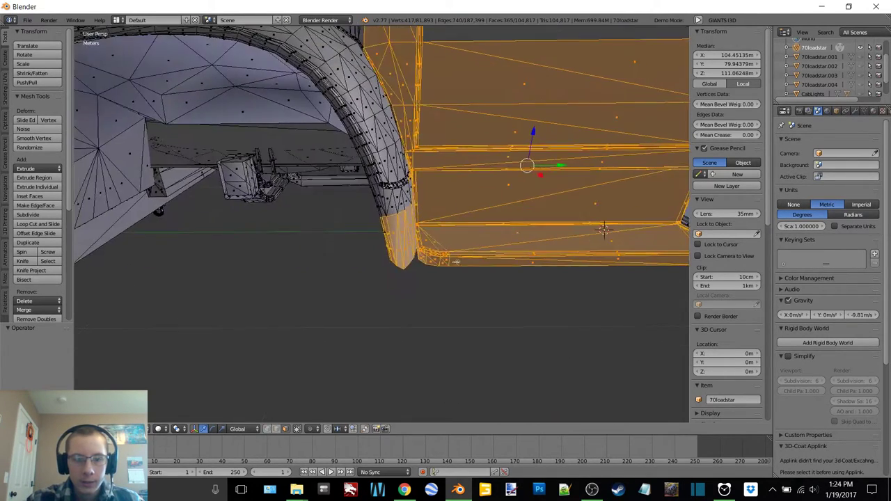
Deselect the outer faces of the front fender's lower tip next to the step.
{"action": "scroll", "coordinate": [527, 193], "scroll_direction": "up", "scroll_amount": 6}
{"action": "middle_click_drag", "start_coordinate": [467, 199], "coordinate": [427, 240]}
{"action": "key", "text": "c"}
{"action": "mouse_move", "coordinate": [403, 269]}
{"action": "middle_mouse_down"}
{"action": "mouse_move", "coordinate": [457, 263]}
{"action": "mouse_move", "coordinate": [471, 242]}
{"action": "mouse_move", "coordinate": [418, 234]}
{"action": "mouse_move", "coordinate": [504, 222]}
{"action": "middle_mouse_up"}
{"action": "right_click", "coordinate": [469, 242]}
{"action": "key", "text": "c"}
{"action": "middle_click_drag", "start_coordinate": [532, 190], "coordinate": [566, 118]}
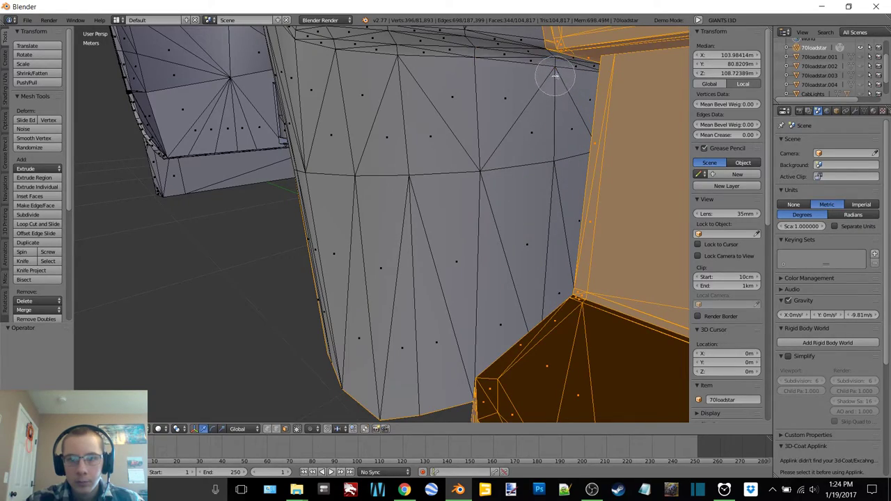
Deselect the faces of the door, the strip below it and the cowl panel behind the fender.
{"action": "scroll", "coordinate": [561, 84], "scroll_direction": "down", "scroll_amount": 4}
{"action": "middle_click_drag", "start_coordinate": [547, 123], "coordinate": [434, 180], "text": "shift"}
{"action": "middle_click_drag", "start_coordinate": [330, 226], "coordinate": [337, 233]}
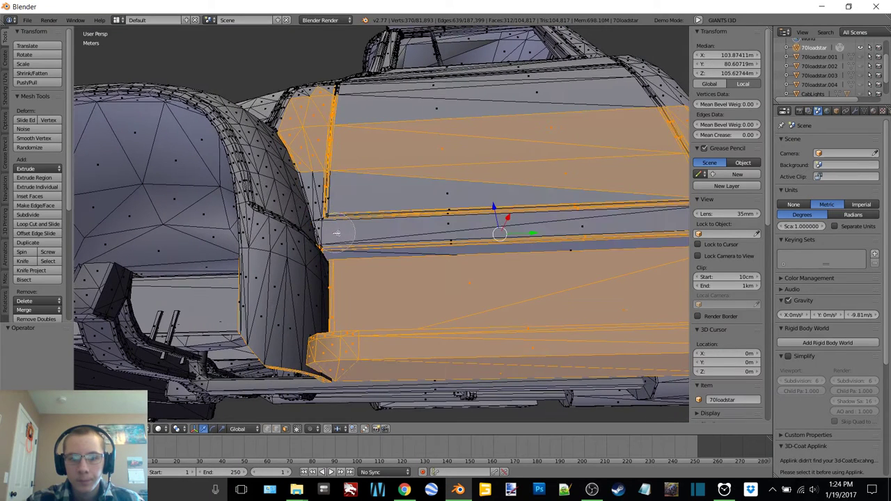
{"action": "mouse_move", "coordinate": [438, 209]}
{"action": "middle_mouse_down"}
{"action": "mouse_move", "coordinate": [513, 155]}
{"action": "mouse_move", "coordinate": [402, 143]}
{"action": "middle_mouse_up"}
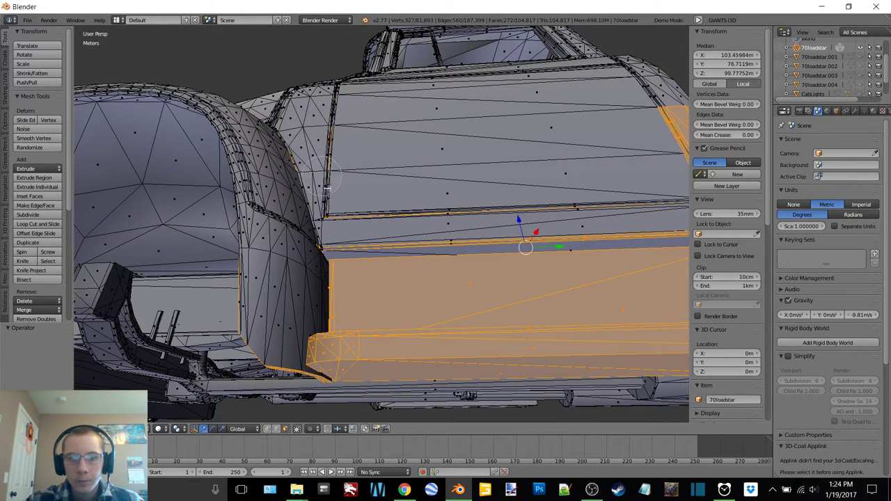
{"action": "middle_click_drag", "start_coordinate": [327, 146], "coordinate": [368, 125]}
Deselect the faces on the cab's rear lower corner and along its underside.
{"action": "mouse_move", "coordinate": [398, 167]}
{"action": "middle_mouse_down"}
{"action": "mouse_move", "coordinate": [416, 187]}
{"action": "mouse_move", "coordinate": [447, 125]}
{"action": "middle_mouse_up"}
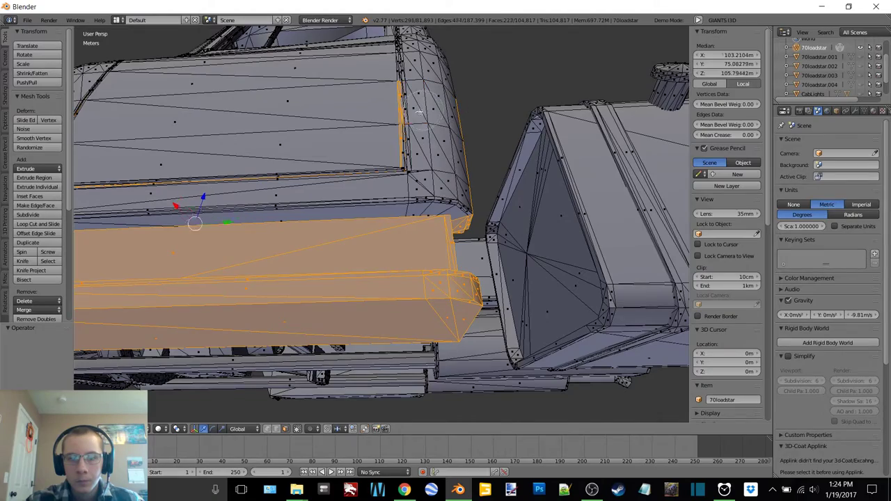
{"action": "mouse_move", "coordinate": [406, 148]}
{"action": "middle_mouse_down"}
{"action": "mouse_move", "coordinate": [480, 159]}
{"action": "mouse_move", "coordinate": [472, 108]}
{"action": "middle_mouse_up"}
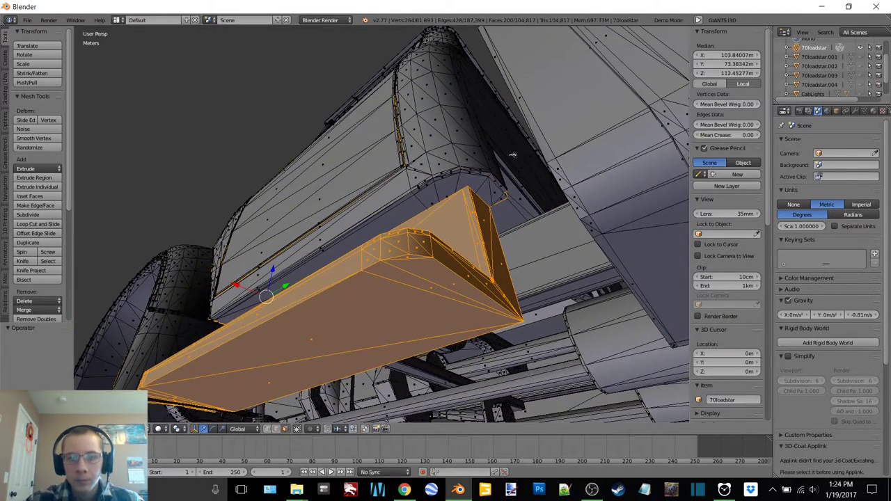
{"action": "mouse_move", "coordinate": [513, 154]}
{"action": "middle_mouse_down"}
{"action": "mouse_move", "coordinate": [445, 145]}
{"action": "mouse_move", "coordinate": [388, 151]}
{"action": "mouse_move", "coordinate": [383, 160]}
{"action": "mouse_move", "coordinate": [398, 166]}
{"action": "mouse_move", "coordinate": [372, 155]}
{"action": "mouse_move", "coordinate": [315, 86]}
{"action": "mouse_move", "coordinate": [322, 77]}
{"action": "middle_mouse_up"}
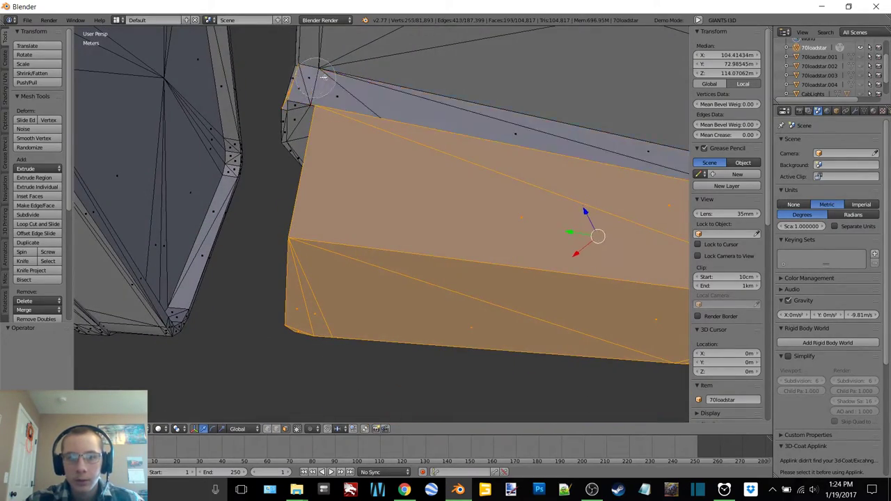
{"action": "right_click", "coordinate": [528, 75]}
{"action": "middle_click_drag", "start_coordinate": [528, 75], "coordinate": [341, 104]}
{"action": "mouse_move", "coordinate": [537, 137]}
{"action": "middle_mouse_down"}
{"action": "mouse_move", "coordinate": [483, 123]}
{"action": "mouse_move", "coordinate": [539, 99]}
{"action": "mouse_move", "coordinate": [597, 190]}
{"action": "mouse_move", "coordinate": [583, 172]}
{"action": "mouse_move", "coordinate": [469, 143]}
{"action": "mouse_move", "coordinate": [489, 144]}
{"action": "mouse_move", "coordinate": [538, 114]}
{"action": "mouse_move", "coordinate": [492, 276]}
{"action": "middle_mouse_up"}
{"action": "middle_click", "coordinate": [504, 98]}
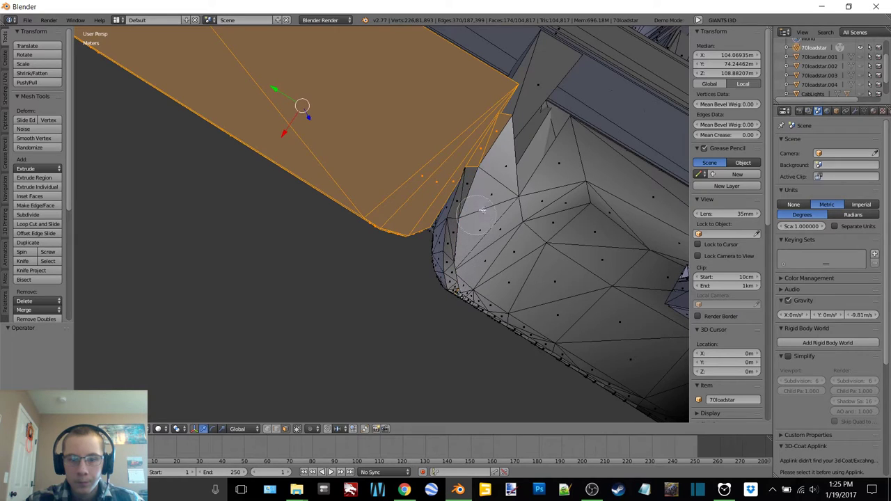
Deselect the leftover fender and cab faces around the step's front end.
{"action": "middle_click_drag", "start_coordinate": [509, 165], "coordinate": [496, 230]}
{"action": "middle_click_drag", "start_coordinate": [453, 184], "coordinate": [433, 193]}
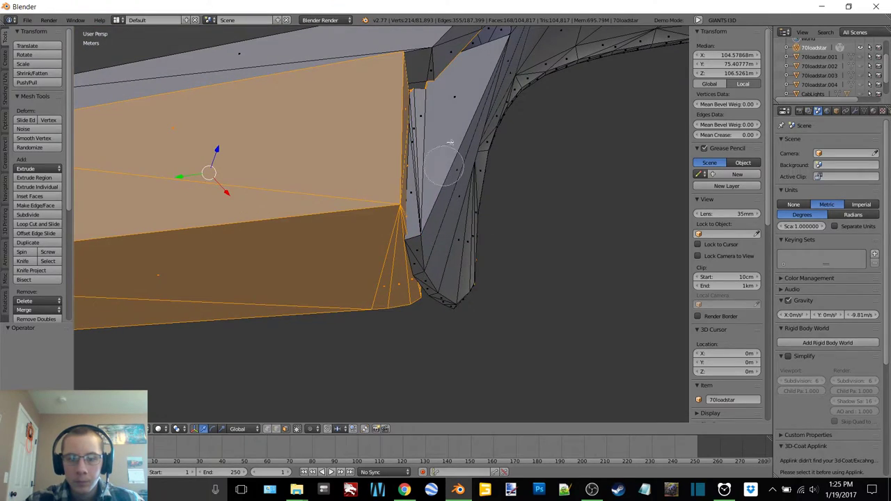
{"action": "middle_click_drag", "start_coordinate": [456, 125], "coordinate": [371, 179]}
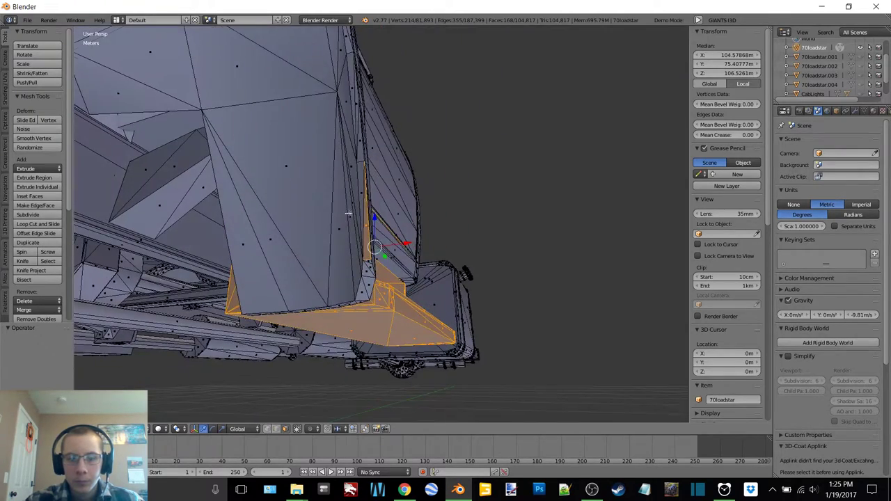
{"action": "middle_click_drag", "start_coordinate": [346, 211], "coordinate": [304, 223]}
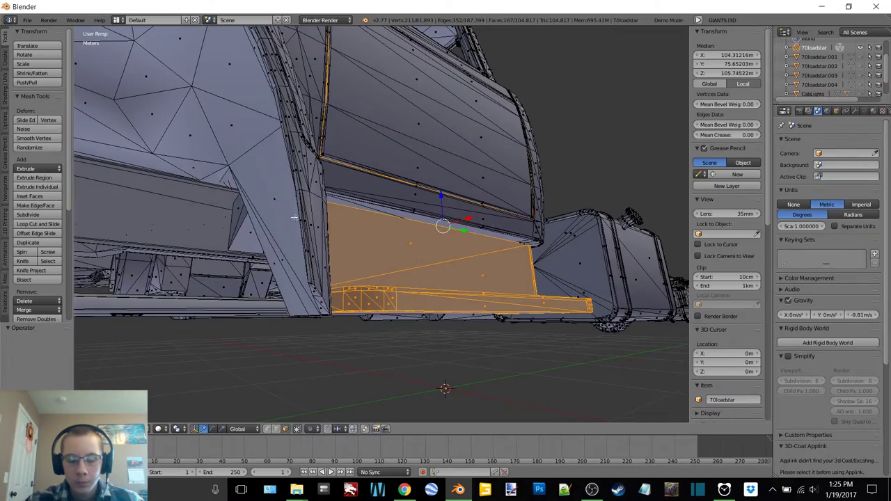
Deselect the stray hidden faces of the door, cab and front fender above the side step in wireframe display.
{"action": "key", "text": "z"}
{"action": "left_click", "coordinate": [359, 217]}
{"action": "mouse_move", "coordinate": [414, 208]}
{"action": "middle_mouse_down"}
{"action": "mouse_move", "coordinate": [394, 202]}
{"action": "mouse_move", "coordinate": [383, 251]}
{"action": "mouse_move", "coordinate": [546, 227]}
{"action": "middle_mouse_up"}
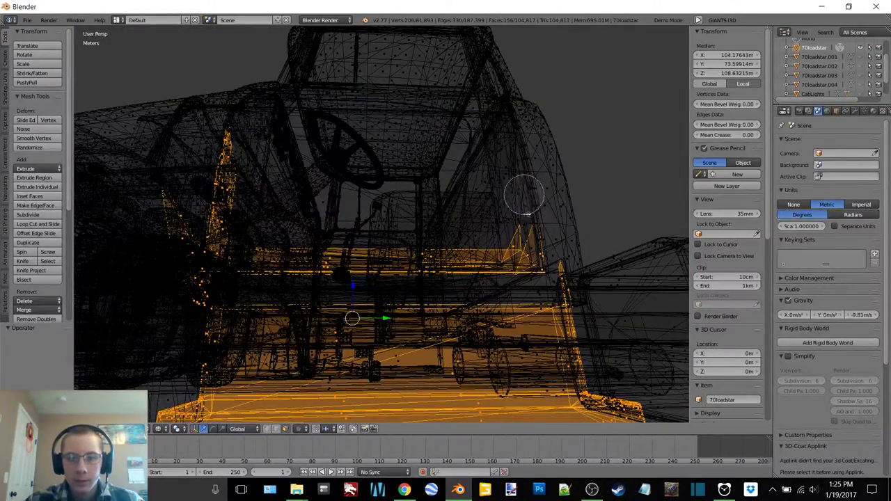
{"action": "middle_click_drag", "start_coordinate": [403, 260], "coordinate": [330, 259]}
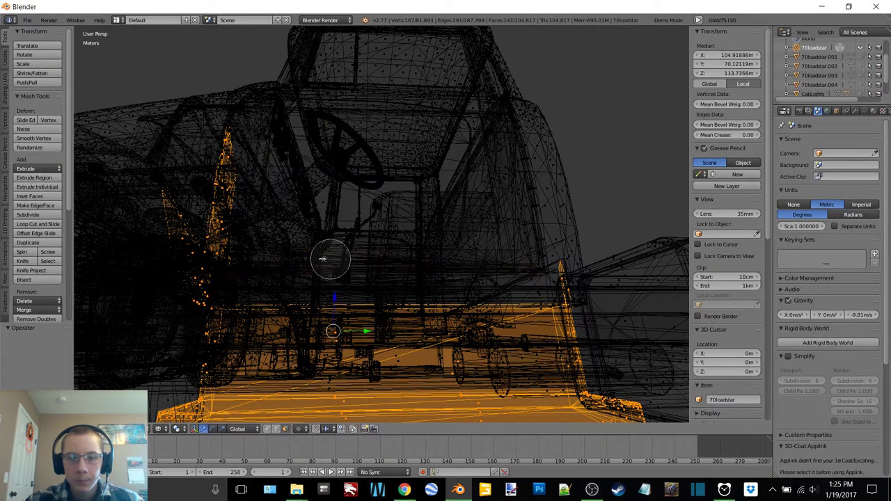
{"action": "middle_click_drag", "start_coordinate": [224, 237], "coordinate": [217, 177]}
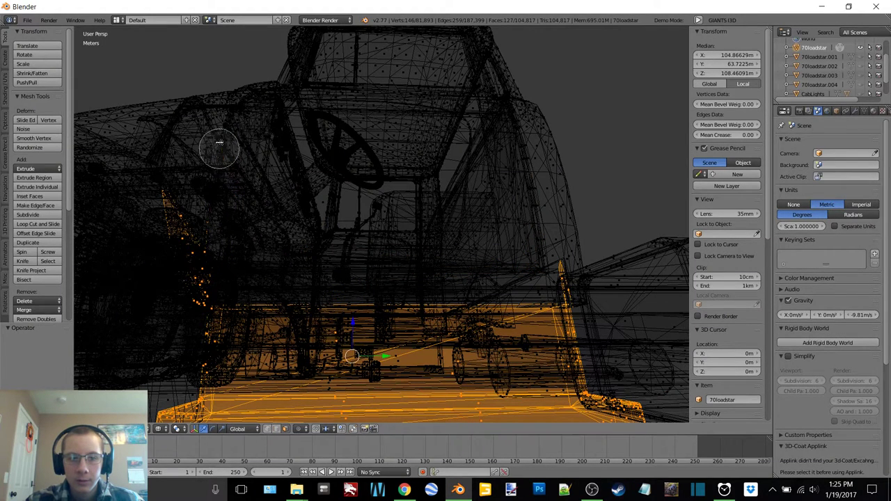
{"action": "mouse_move", "coordinate": [219, 142]}
{"action": "middle_mouse_down"}
{"action": "mouse_move", "coordinate": [204, 219]}
{"action": "mouse_move", "coordinate": [179, 240]}
{"action": "mouse_move", "coordinate": [189, 279]}
{"action": "mouse_move", "coordinate": [248, 265]}
{"action": "mouse_move", "coordinate": [211, 267]}
{"action": "middle_mouse_up"}
Deselect the leftover fender faces around the step's front end and return to solid display.
{"action": "scroll", "coordinate": [394, 159], "scroll_direction": "up", "scroll_amount": 3}
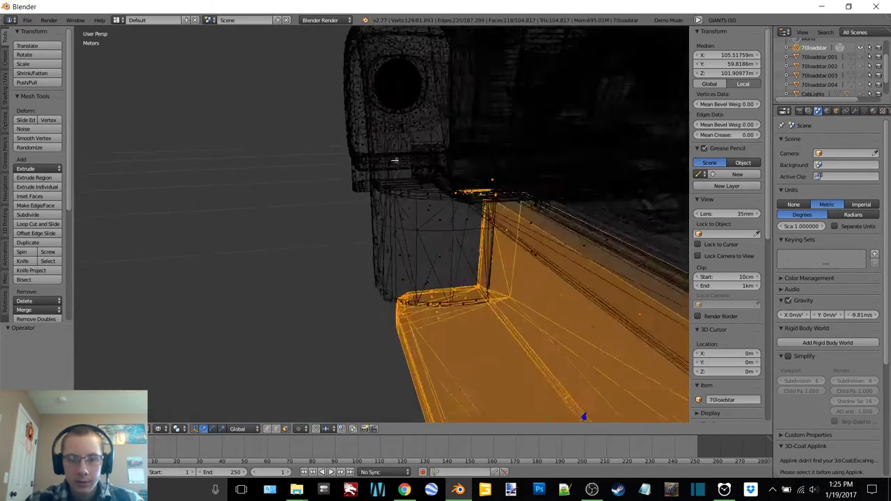
{"action": "scroll", "coordinate": [369, 224], "scroll_direction": "down", "scroll_amount": 8}
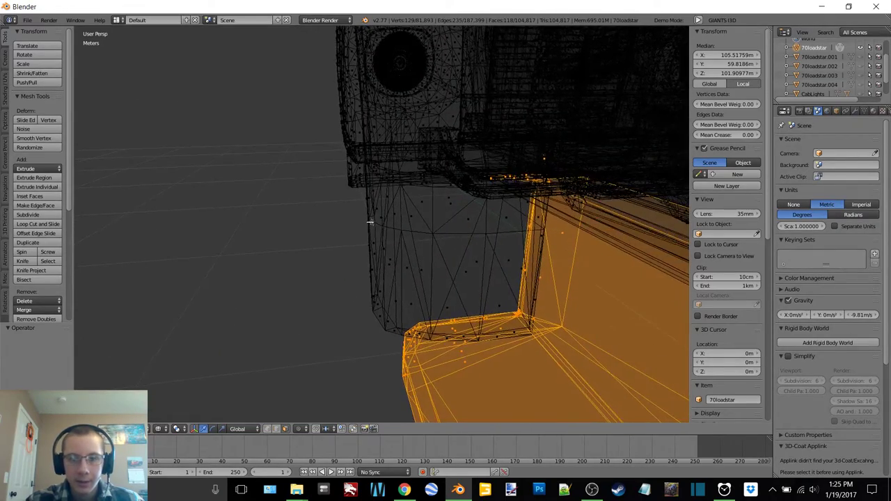
{"action": "middle_click_drag", "start_coordinate": [392, 235], "coordinate": [349, 219]}
{"action": "key", "text": "c"}
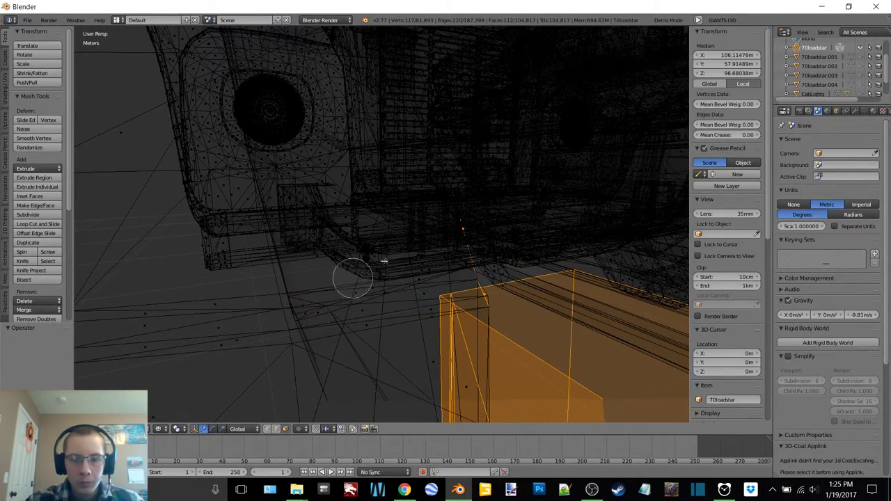
{"action": "right_click", "coordinate": [481, 237]}
{"action": "middle_click_drag", "start_coordinate": [482, 237], "coordinate": [475, 232]}
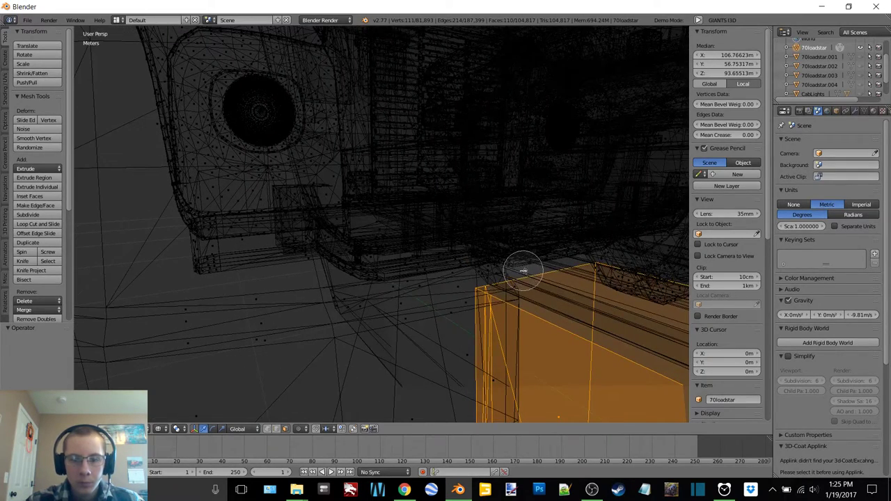
{"action": "left_click", "coordinate": [527, 313]}
Check the step's selection from below and deselect the last stray faces in wireframe display.
{"action": "scroll", "coordinate": [527, 309], "scroll_direction": "down", "scroll_amount": 8}
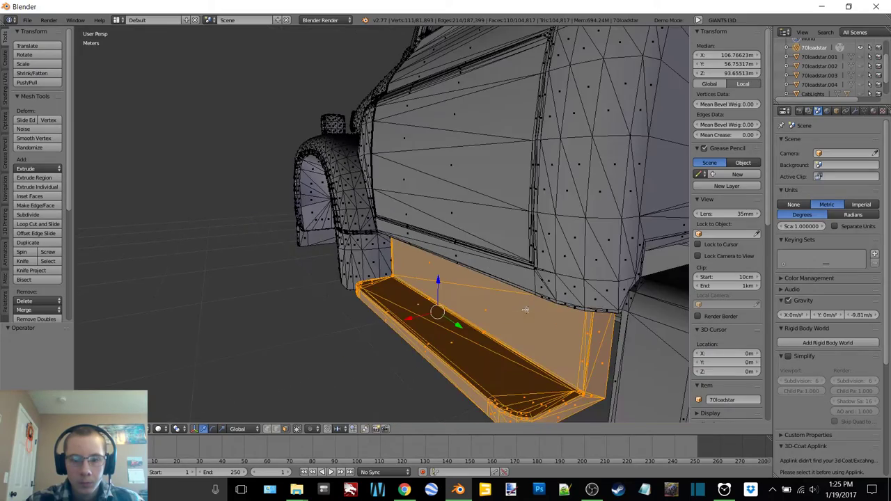
{"action": "mouse_move", "coordinate": [527, 308]}
{"action": "middle_mouse_down"}
{"action": "mouse_move", "coordinate": [526, 256]}
{"action": "mouse_move", "coordinate": [493, 199]}
{"action": "mouse_move", "coordinate": [372, 128]}
{"action": "mouse_move", "coordinate": [404, 116]}
{"action": "mouse_move", "coordinate": [437, 156]}
{"action": "middle_mouse_up"}
{"action": "scroll", "coordinate": [439, 156], "scroll_direction": "up", "scroll_amount": 7}
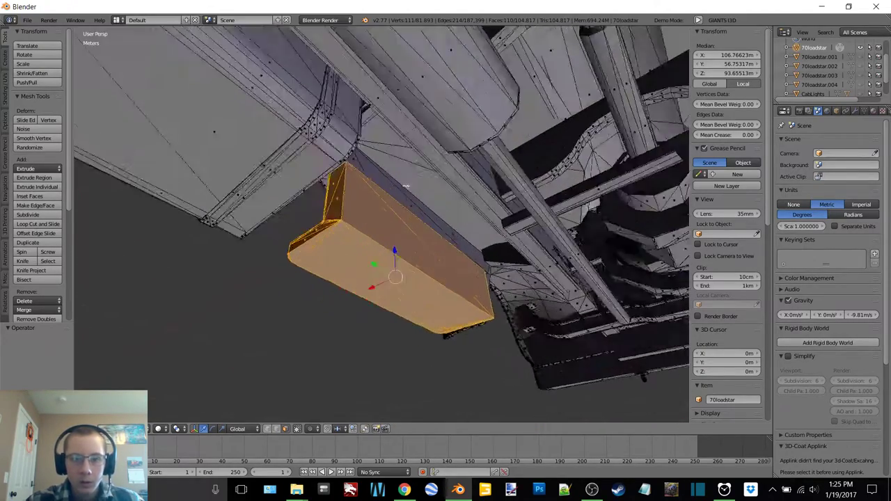
{"action": "left_click", "coordinate": [497, 161]}
{"action": "middle_click_drag", "start_coordinate": [497, 160], "coordinate": [401, 235]}
{"action": "scroll", "coordinate": [304, 167], "scroll_direction": "down", "scroll_amount": 6}
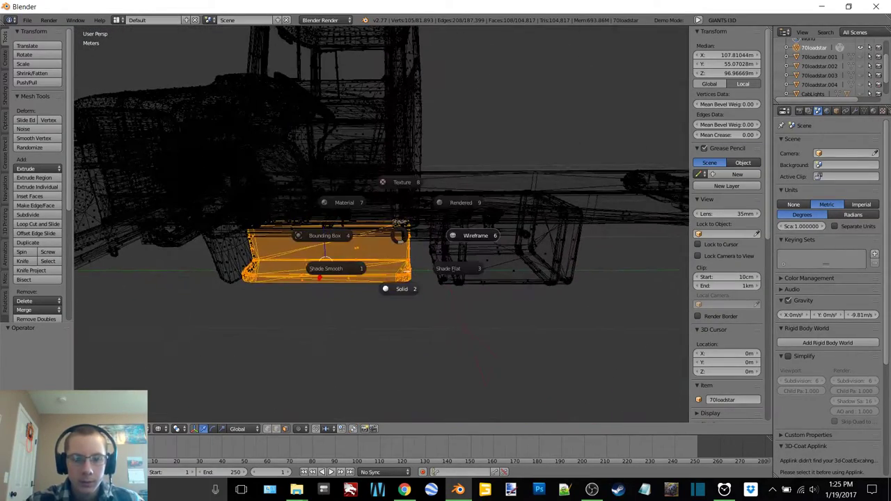
Restore solid display, separate the selected side step into its own object and hide that object.
{"action": "key", "text": "2"}
{"action": "left_click", "coordinate": [405, 235]}
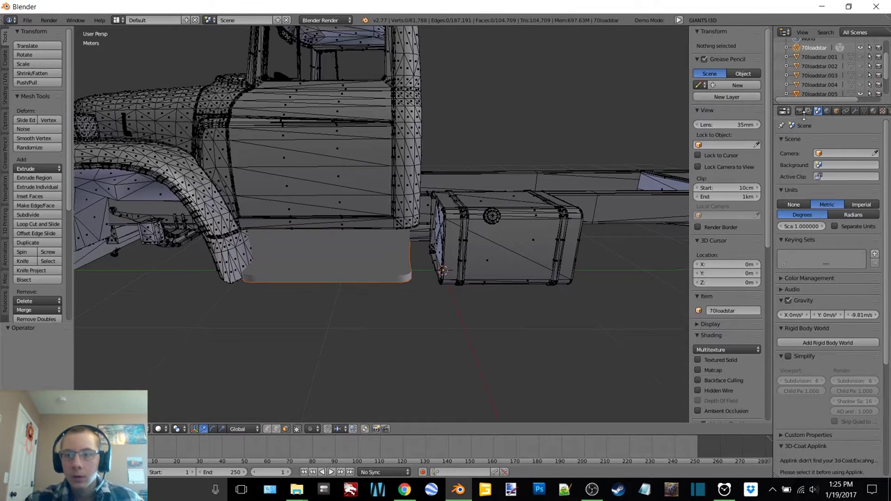
{"action": "left_click", "coordinate": [862, 78]}
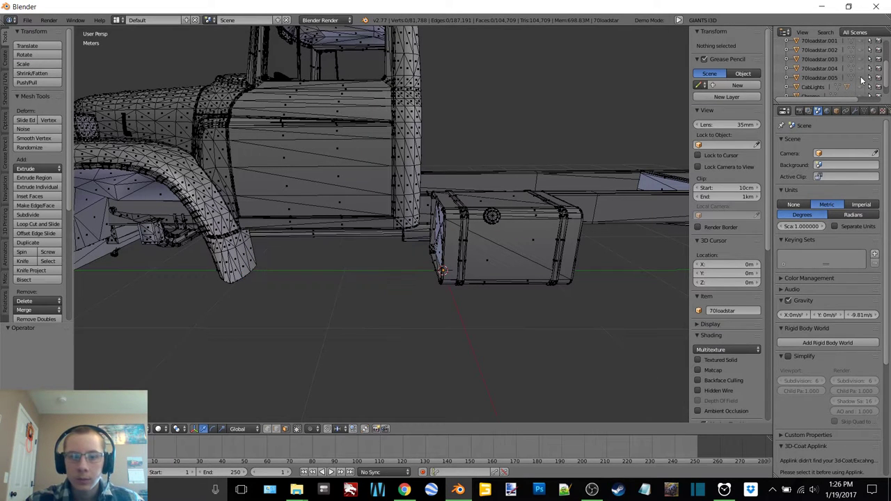
Try to select the faces on the rear end of the side step on the truck's opposite side.
{"action": "middle_click_drag", "start_coordinate": [469, 173], "coordinate": [248, 149]}
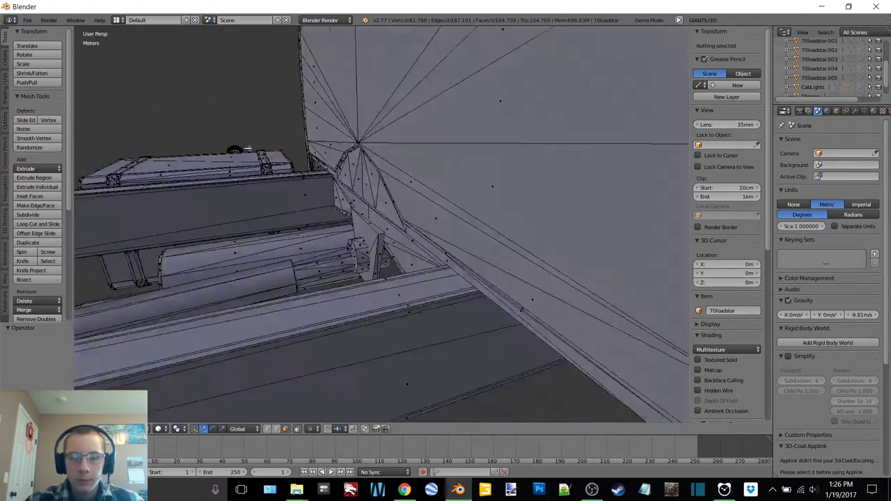
{"action": "scroll", "coordinate": [247, 146], "scroll_direction": "down", "scroll_amount": 5}
{"action": "middle_click_drag", "start_coordinate": [285, 181], "coordinate": [387, 131]}
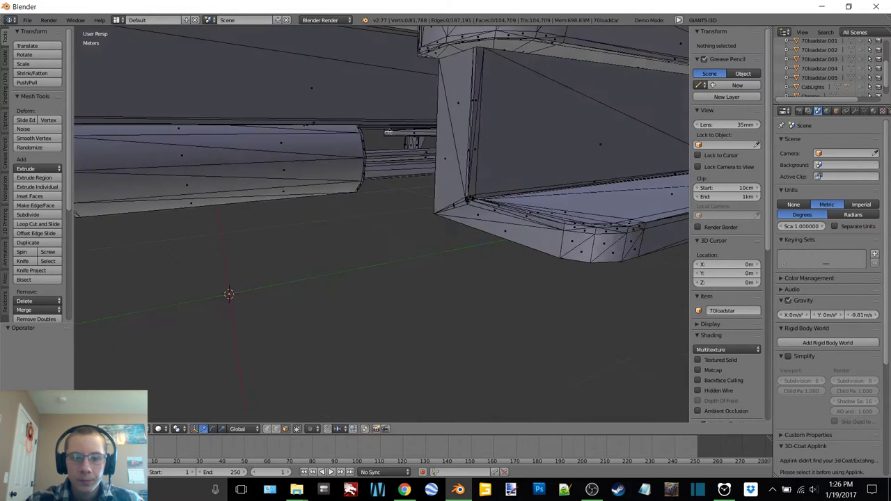
{"action": "middle_click_drag", "start_coordinate": [495, 153], "coordinate": [473, 155]}
{"action": "key", "text": "c"}
{"action": "mouse_move", "coordinate": [483, 217]}
{"action": "left_mouse_down"}
{"action": "mouse_move", "coordinate": [451, 219]}
{"action": "mouse_move", "coordinate": [399, 199]}
{"action": "left_mouse_up"}
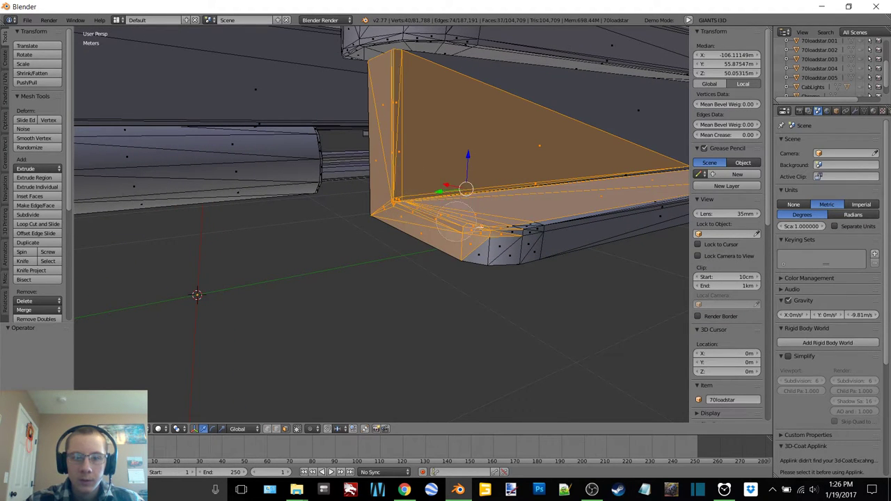
{"action": "left_click_drag", "start_coordinate": [480, 227], "coordinate": [541, 229]}
{"action": "right_click", "coordinate": [541, 229]}
Try to add the faces along the opposite step's top and outer edge up to its front corner.
{"action": "middle_click_drag", "start_coordinate": [540, 230], "coordinate": [480, 240]}
{"action": "key", "text": "c"}
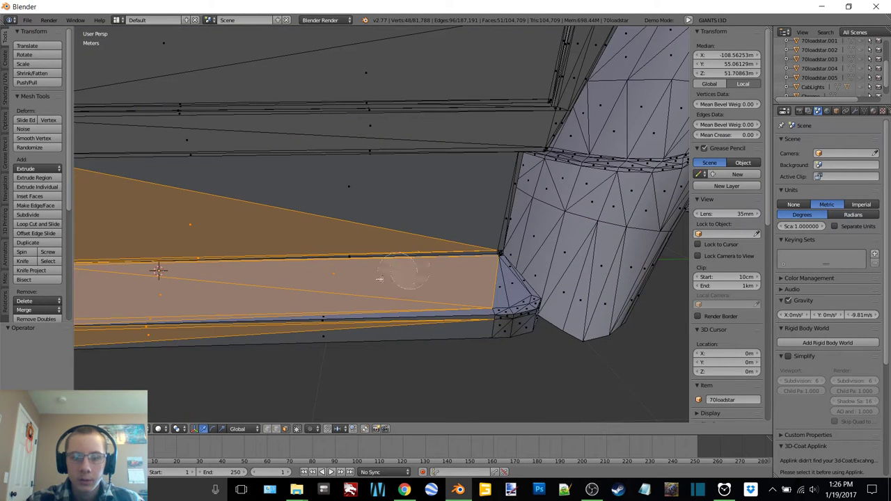
{"action": "left_click_drag", "start_coordinate": [379, 279], "coordinate": [339, 313]}
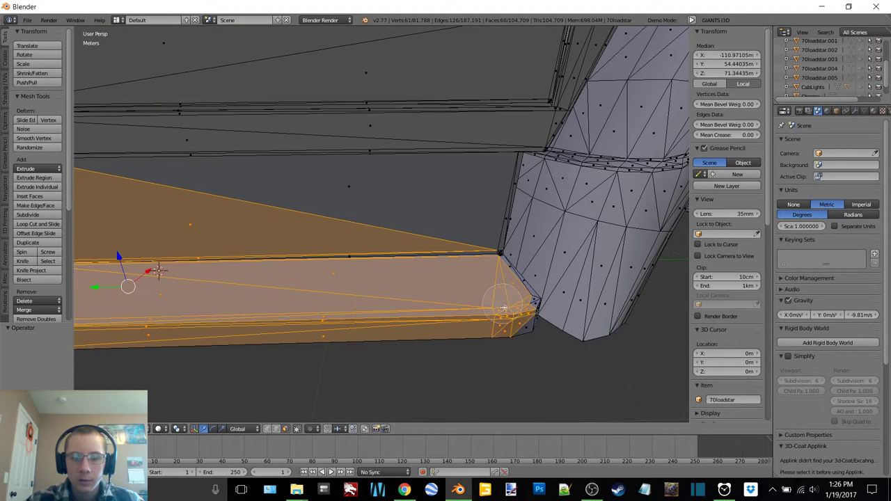
{"action": "middle_click_drag", "start_coordinate": [515, 313], "coordinate": [419, 267]}
{"action": "scroll", "coordinate": [419, 266], "scroll_direction": "up", "scroll_amount": 5}
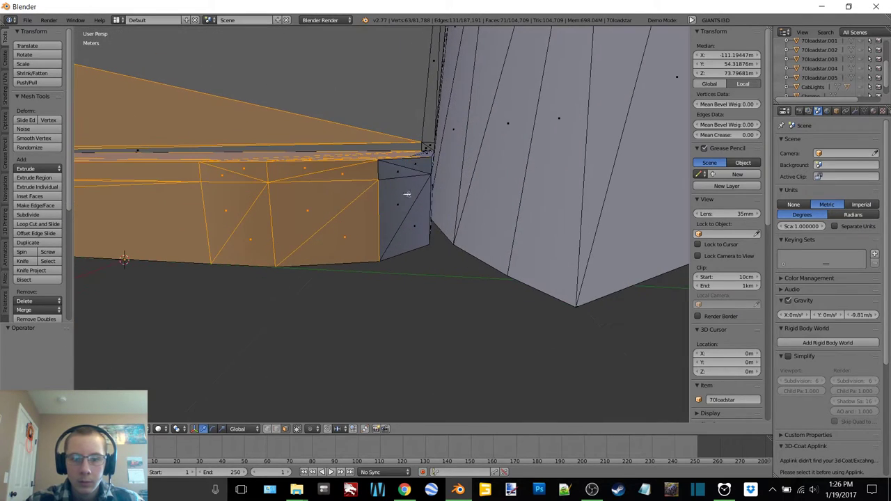
{"action": "left_click_drag", "start_coordinate": [399, 176], "coordinate": [395, 208]}
{"action": "right_click", "coordinate": [395, 209]}
Try to add the narrow faces at the opposite step's inner front corner and along its back edge.
{"action": "middle_click_drag", "start_coordinate": [395, 209], "coordinate": [354, 234]}
{"action": "key", "text": "c"}
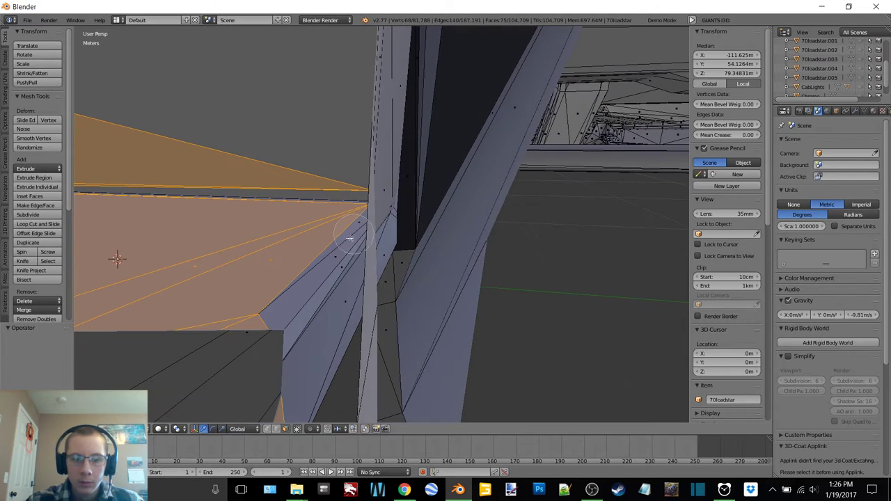
{"action": "left_click_drag", "start_coordinate": [354, 234], "coordinate": [324, 283]}
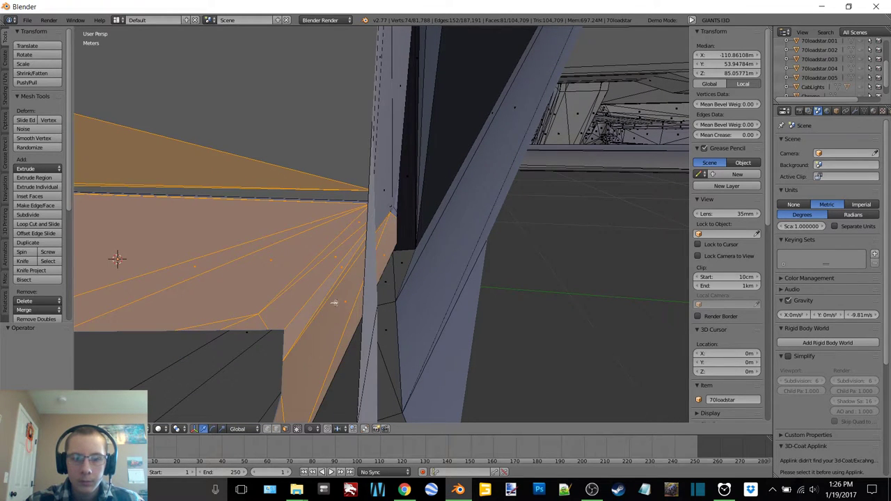
{"action": "middle_click_drag", "start_coordinate": [334, 302], "coordinate": [323, 258]}
{"action": "mouse_move", "coordinate": [343, 241]}
{"action": "left_mouse_down"}
{"action": "mouse_move", "coordinate": [388, 222]}
{"action": "mouse_move", "coordinate": [415, 227]}
{"action": "left_mouse_up"}
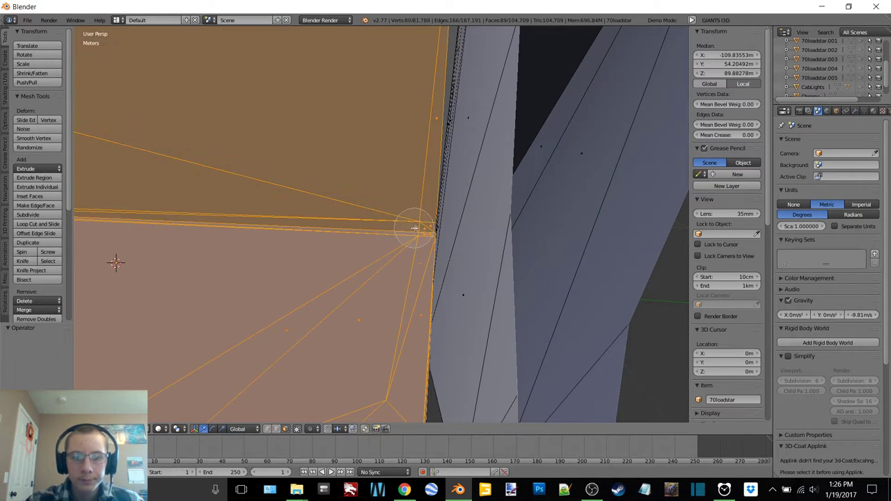
Try to add the remaining small step faces wedged between the step's front end and the fender.
{"action": "scroll", "coordinate": [407, 227], "scroll_direction": "up", "scroll_amount": 4}
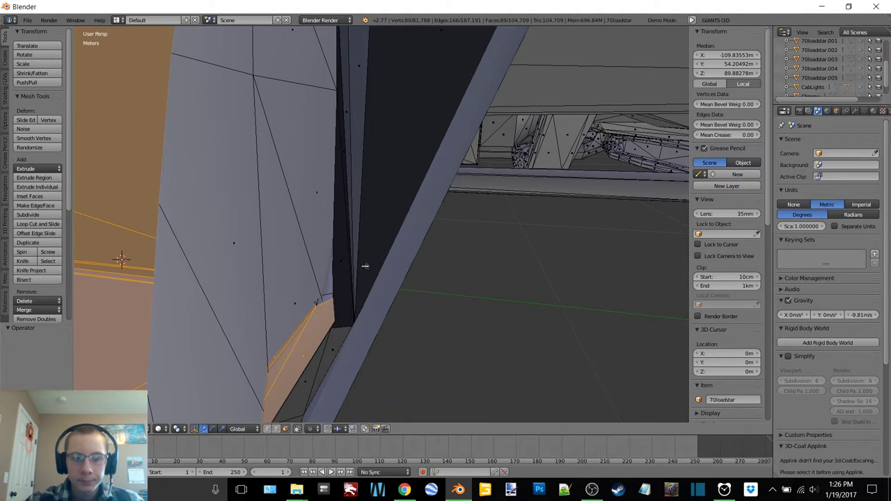
{"action": "left_click", "coordinate": [324, 303]}
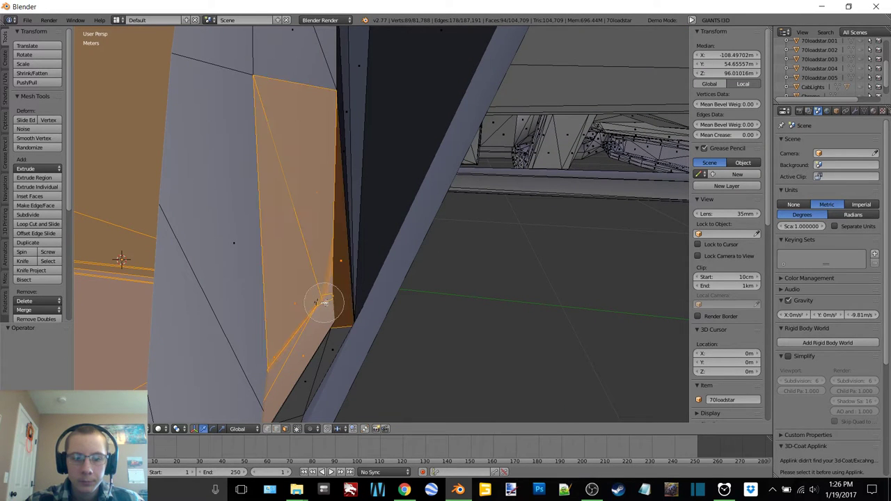
{"action": "scroll", "coordinate": [366, 254], "scroll_direction": "down", "scroll_amount": 4}
{"action": "middle_click_drag", "start_coordinate": [366, 254], "coordinate": [412, 252]}
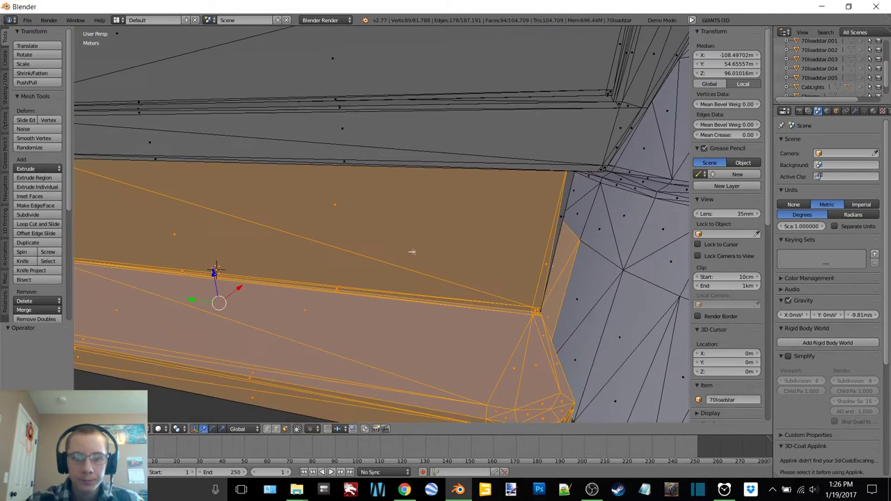
{"action": "key", "text": "Escape"}
{"action": "mouse_move", "coordinate": [541, 223]}
{"action": "middle_mouse_down"}
{"action": "mouse_move", "coordinate": [501, 222]}
{"action": "mouse_move", "coordinate": [429, 183]}
{"action": "mouse_move", "coordinate": [449, 197]}
{"action": "mouse_move", "coordinate": [518, 205]}
{"action": "middle_mouse_up"}
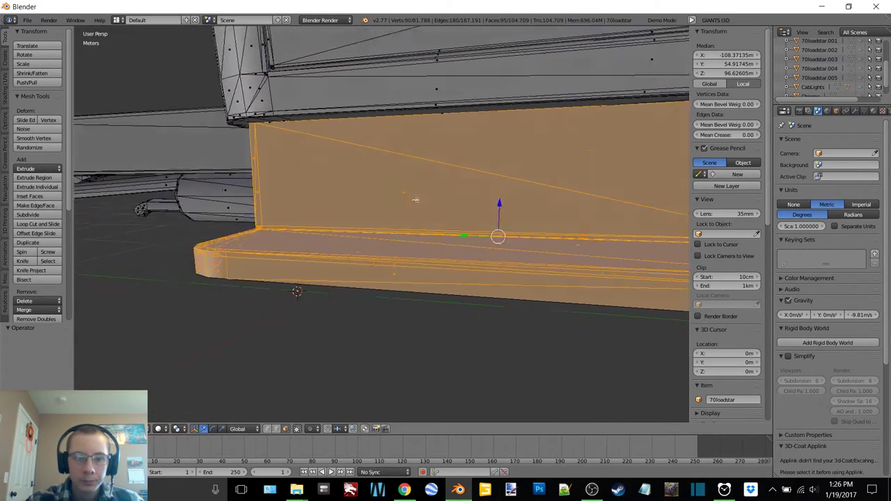
{"action": "middle_click_drag", "start_coordinate": [413, 199], "coordinate": [394, 177]}
{"action": "mouse_move", "coordinate": [315, 184]}
{"action": "middle_mouse_down"}
{"action": "mouse_move", "coordinate": [518, 187]}
{"action": "mouse_move", "coordinate": [473, 201]}
{"action": "mouse_move", "coordinate": [413, 151]}
{"action": "mouse_move", "coordinate": [408, 185]}
{"action": "mouse_move", "coordinate": [396, 163]}
{"action": "mouse_move", "coordinate": [378, 174]}
{"action": "mouse_move", "coordinate": [374, 147]}
{"action": "middle_mouse_up"}
{"action": "scroll", "coordinate": [403, 166], "scroll_direction": "up", "scroll_amount": 2}
Clear the selection and select the whole opposite step with its surrounding faces straight through the mesh in wireframe display.
{"action": "key", "text": "a"}
{"action": "key", "text": "z"}
{"action": "left_click", "coordinate": [416, 166]}
{"action": "left_click_drag", "start_coordinate": [383, 115], "coordinate": [391, 110]}
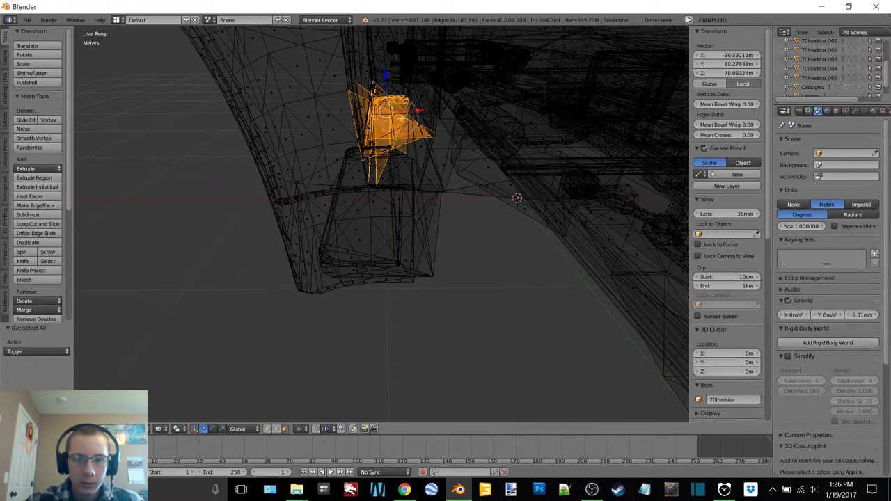
{"action": "mouse_move", "coordinate": [424, 201]}
{"action": "left_mouse_down"}
{"action": "mouse_move", "coordinate": [365, 275]}
{"action": "mouse_move", "coordinate": [325, 279]}
{"action": "mouse_move", "coordinate": [334, 231]}
{"action": "left_mouse_up"}
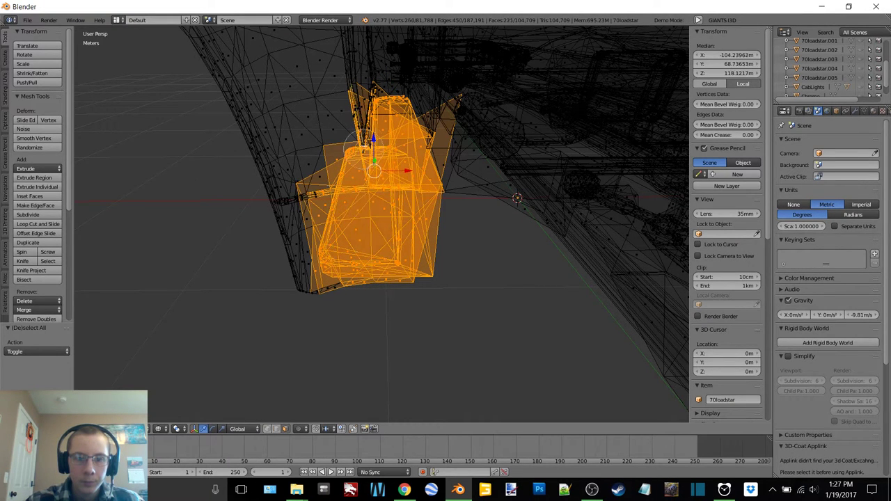
Switch to solid display and deselect the front fender faces beside the opposite step.
{"action": "key", "text": "z"}
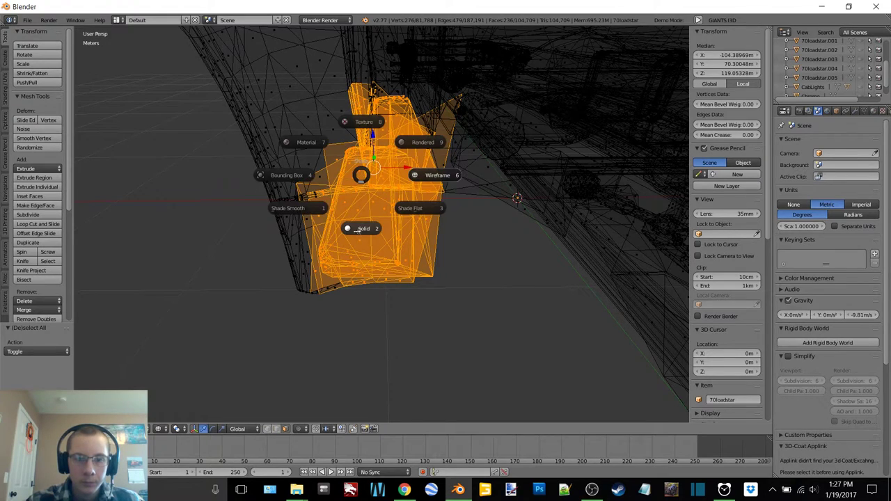
{"action": "left_click", "coordinate": [359, 230]}
{"action": "middle_click_drag", "start_coordinate": [332, 230], "coordinate": [338, 227]}
{"action": "key", "text": "c"}
{"action": "mouse_move", "coordinate": [366, 185]}
{"action": "middle_mouse_down"}
{"action": "mouse_move", "coordinate": [355, 240]}
{"action": "mouse_move", "coordinate": [391, 242]}
{"action": "mouse_move", "coordinate": [334, 191]}
{"action": "mouse_move", "coordinate": [311, 188]}
{"action": "mouse_move", "coordinate": [316, 205]}
{"action": "middle_mouse_up"}
{"action": "right_click", "coordinate": [391, 243]}
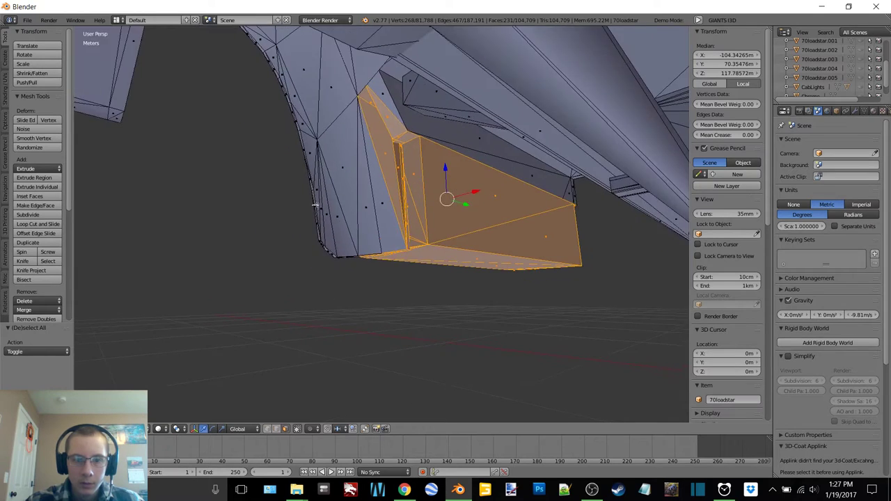
Deselect the faces on the fender's lower tip and its inner side next to the step's front end.
{"action": "scroll", "coordinate": [321, 187], "scroll_direction": "up", "scroll_amount": 4}
{"action": "mouse_move", "coordinate": [336, 151]}
{"action": "middle_mouse_down"}
{"action": "mouse_move", "coordinate": [314, 130]}
{"action": "mouse_move", "coordinate": [314, 106]}
{"action": "mouse_move", "coordinate": [336, 139]}
{"action": "mouse_move", "coordinate": [333, 97]}
{"action": "middle_mouse_up"}
{"action": "key", "text": "c"}
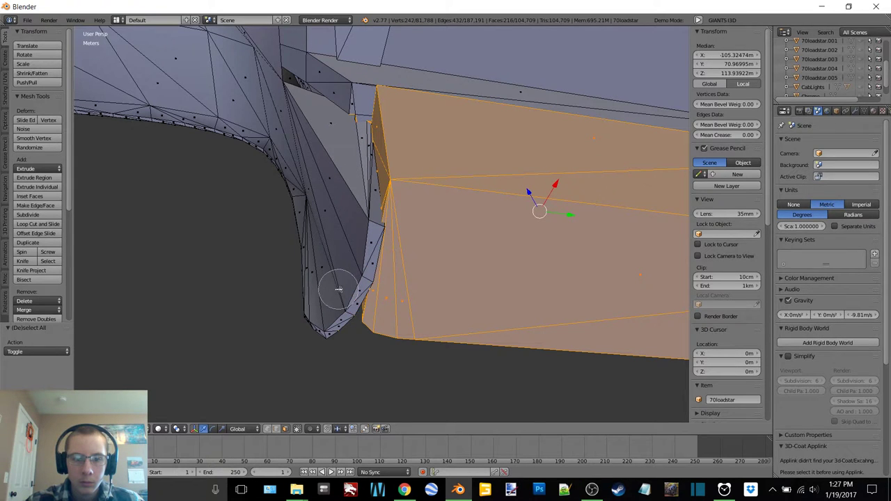
{"action": "mouse_move", "coordinate": [348, 242]}
{"action": "middle_mouse_down"}
{"action": "mouse_move", "coordinate": [570, 413]}
{"action": "mouse_move", "coordinate": [471, 188]}
{"action": "mouse_move", "coordinate": [471, 195]}
{"action": "mouse_move", "coordinate": [420, 182]}
{"action": "mouse_move", "coordinate": [394, 99]}
{"action": "middle_mouse_up"}
{"action": "key", "text": "c"}
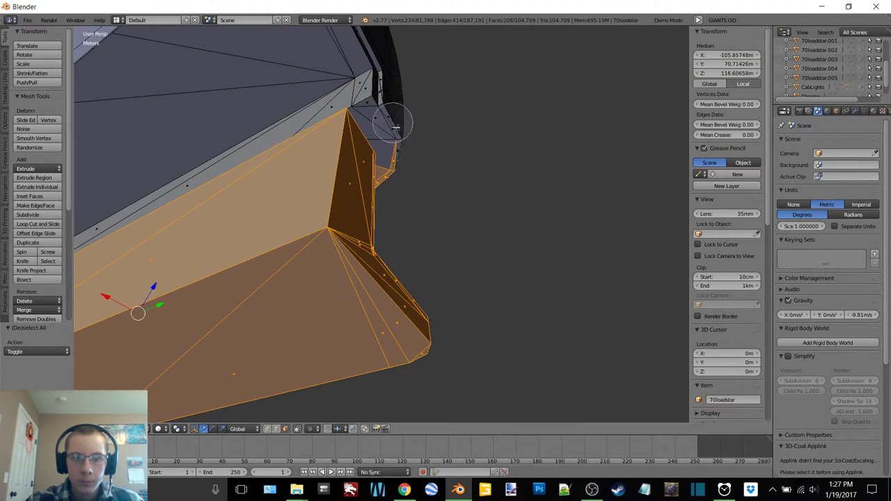
Deselect the faces on the cab's rear lower corner and underside above the step.
{"action": "middle_click_drag", "start_coordinate": [400, 150], "coordinate": [371, 163]}
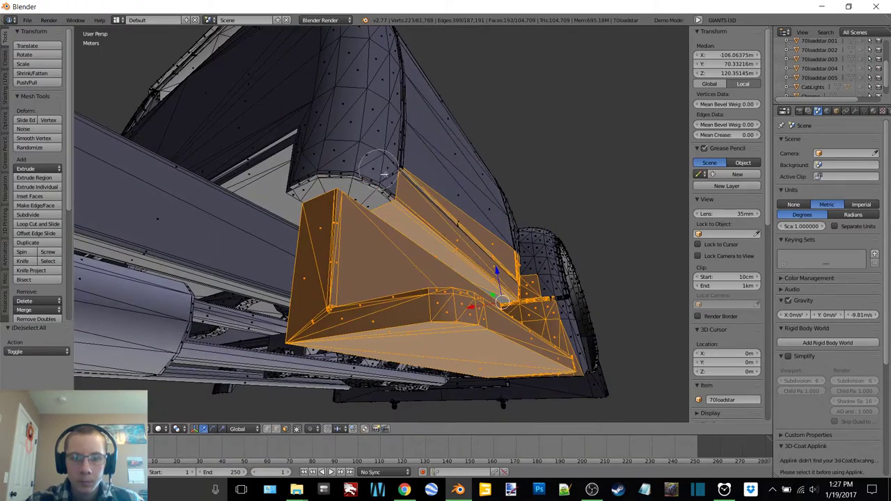
{"action": "right_click", "coordinate": [444, 217]}
{"action": "middle_click_drag", "start_coordinate": [487, 170], "coordinate": [249, 234]}
Deselect the door and lower cab faces above the step, plus the outer fender faces at its front end.
{"action": "middle_click_drag", "start_coordinate": [390, 167], "coordinate": [293, 179]}
{"action": "middle_click_drag", "start_coordinate": [445, 154], "coordinate": [409, 157]}
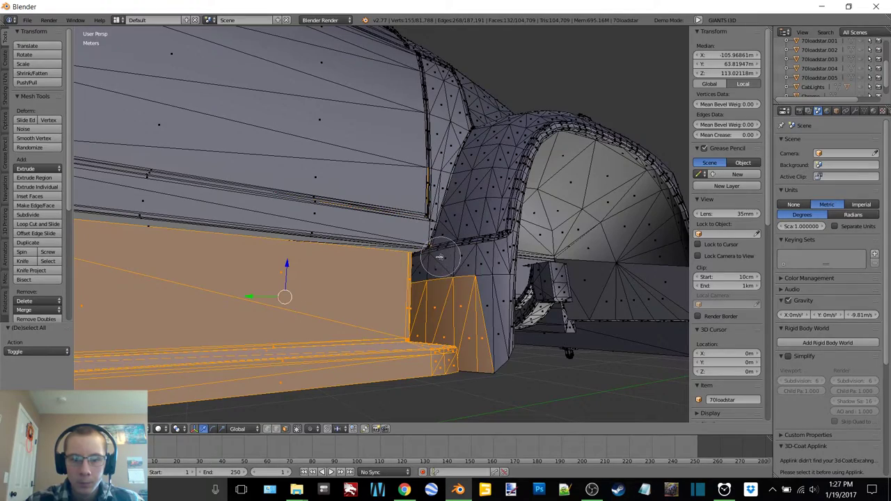
{"action": "mouse_move", "coordinate": [441, 261]}
{"action": "middle_mouse_down"}
{"action": "mouse_move", "coordinate": [442, 288]}
{"action": "mouse_move", "coordinate": [473, 304]}
{"action": "mouse_move", "coordinate": [409, 243]}
{"action": "middle_mouse_up"}
{"action": "right_click", "coordinate": [473, 304]}
Switch to wireframe display and deselect the fender faces still selected at the front end of the cab step.
{"action": "scroll", "coordinate": [409, 243], "scroll_direction": "down", "scroll_amount": 2}
{"action": "key", "text": "z"}
{"action": "left_click", "coordinate": [493, 243]}
{"action": "middle_click_drag", "start_coordinate": [492, 243], "coordinate": [411, 211]}
{"action": "key", "text": "c"}
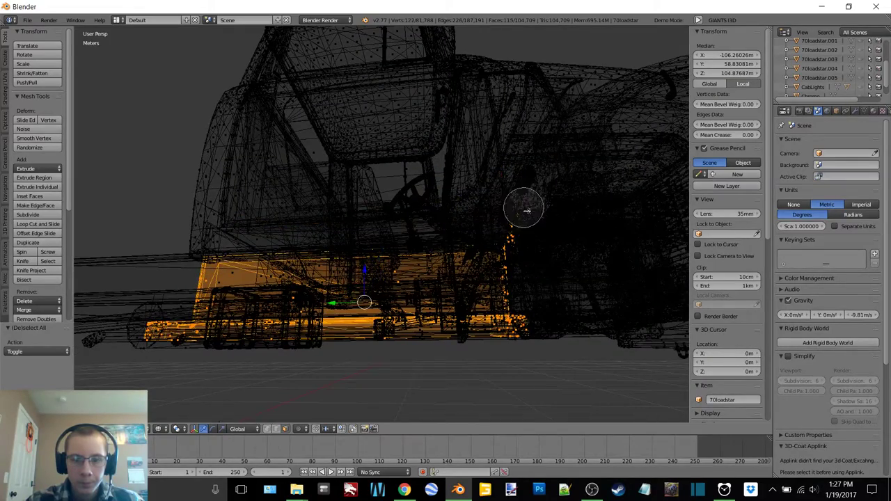
{"action": "middle_click_drag", "start_coordinate": [557, 199], "coordinate": [285, 278]}
{"action": "scroll", "coordinate": [354, 171], "scroll_direction": "up", "scroll_amount": 3}
{"action": "middle_click_drag", "start_coordinate": [626, 180], "coordinate": [413, 191], "text": "shift"}
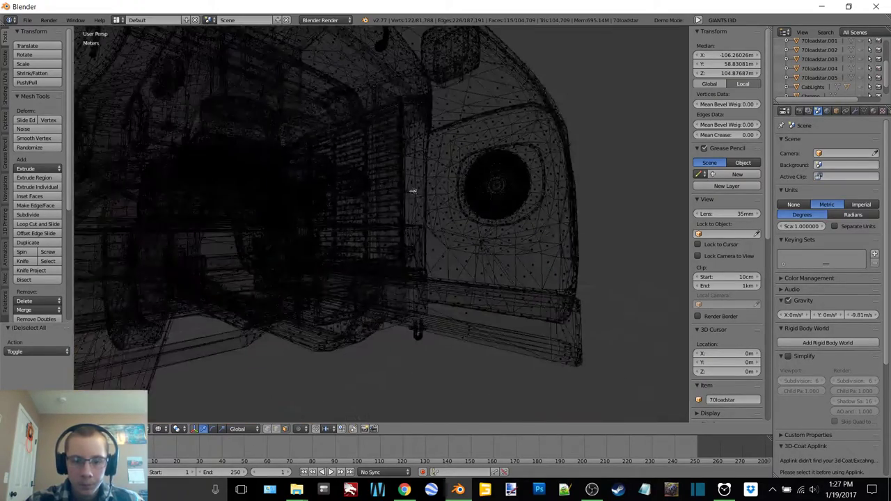
Deselect the leftover faces at the step panel's upper front corner and return to solid display.
{"action": "scroll", "coordinate": [413, 191], "scroll_direction": "down", "scroll_amount": 1}
{"action": "middle_click_drag", "start_coordinate": [233, 231], "coordinate": [424, 205]}
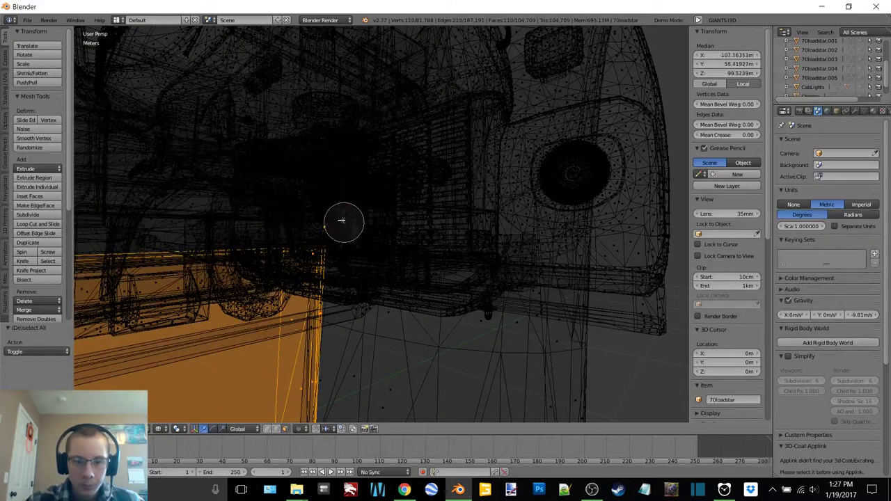
{"action": "middle_click_drag", "start_coordinate": [331, 201], "coordinate": [287, 188]}
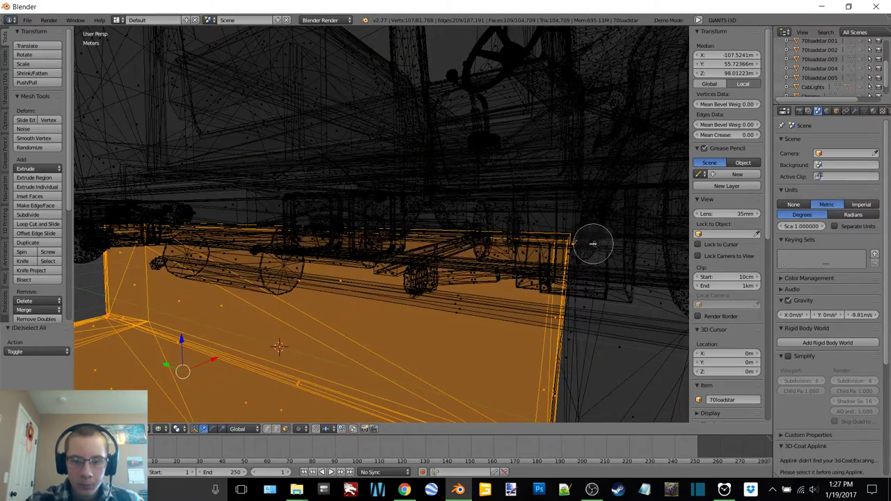
{"action": "scroll", "coordinate": [486, 212], "scroll_direction": "down", "scroll_amount": 2}
{"action": "key", "text": "z"}
{"action": "left_click", "coordinate": [484, 265]}
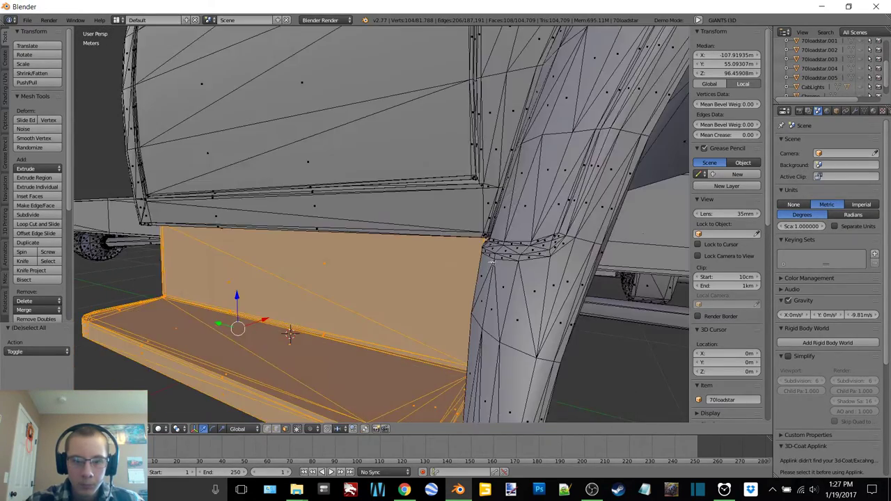
Separate the selected cab step from the truck body as its own object and hide it.
{"action": "mouse_move", "coordinate": [436, 276]}
{"action": "middle_mouse_down"}
{"action": "mouse_move", "coordinate": [460, 220]}
{"action": "mouse_move", "coordinate": [448, 193]}
{"action": "mouse_move", "coordinate": [369, 144]}
{"action": "mouse_move", "coordinate": [326, 155]}
{"action": "mouse_move", "coordinate": [328, 193]}
{"action": "mouse_move", "coordinate": [523, 162]}
{"action": "mouse_move", "coordinate": [495, 216]}
{"action": "middle_mouse_up"}
{"action": "scroll", "coordinate": [494, 216], "scroll_direction": "down", "scroll_amount": 4}
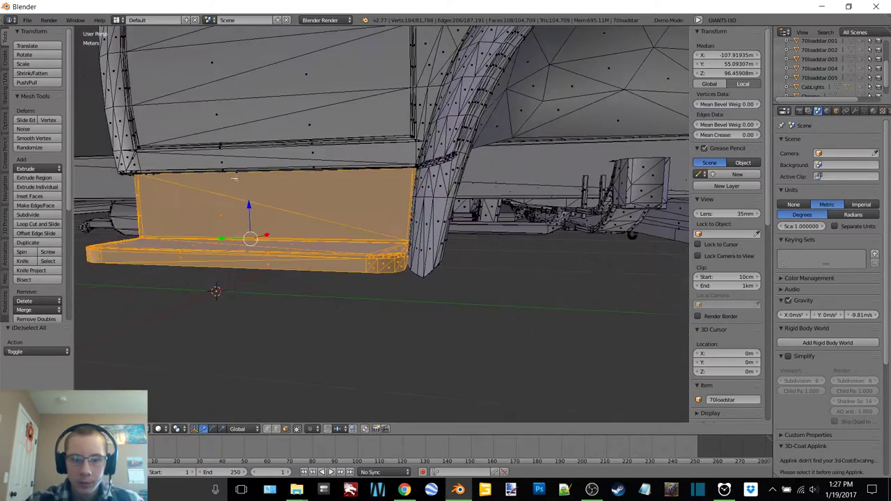
{"action": "middle_click_drag", "start_coordinate": [235, 179], "coordinate": [381, 195], "text": "shift"}
{"action": "middle_click_drag", "start_coordinate": [328, 135], "coordinate": [363, 157]}
{"action": "scroll", "coordinate": [363, 157], "scroll_direction": "down", "scroll_amount": 2}
{"action": "scroll", "coordinate": [363, 157], "scroll_direction": "down", "scroll_amount": 1}
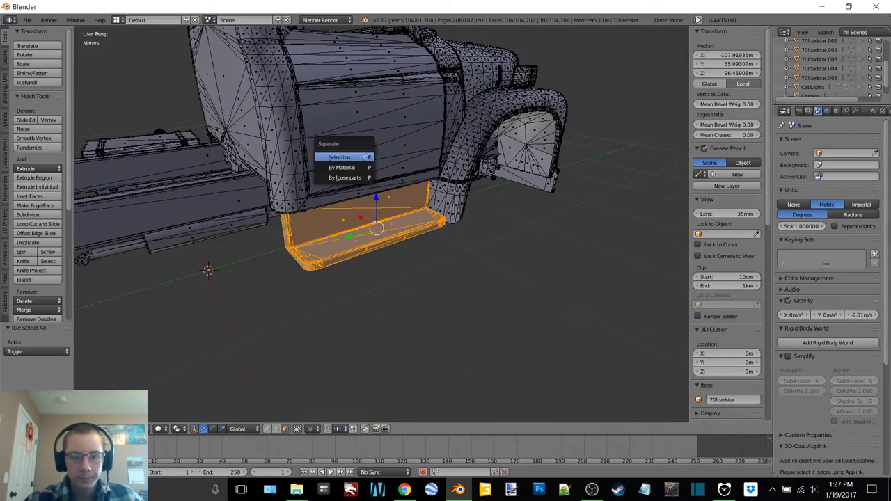
{"action": "left_click", "coordinate": [363, 157]}
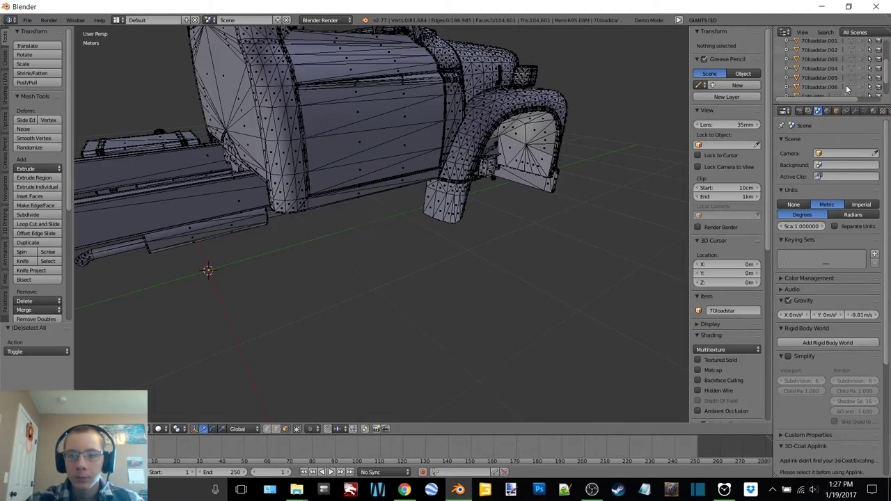
In wireframe display, select the near mounting bracket of the rear bumper and the faces along the bumper's inner side.
{"action": "middle_click_drag", "start_coordinate": [449, 149], "coordinate": [295, 171]}
{"action": "scroll", "coordinate": [307, 167], "scroll_direction": "up", "scroll_amount": 5}
{"action": "middle_click_drag", "start_coordinate": [397, 150], "coordinate": [262, 171]}
{"action": "left_click", "coordinate": [327, 173]}
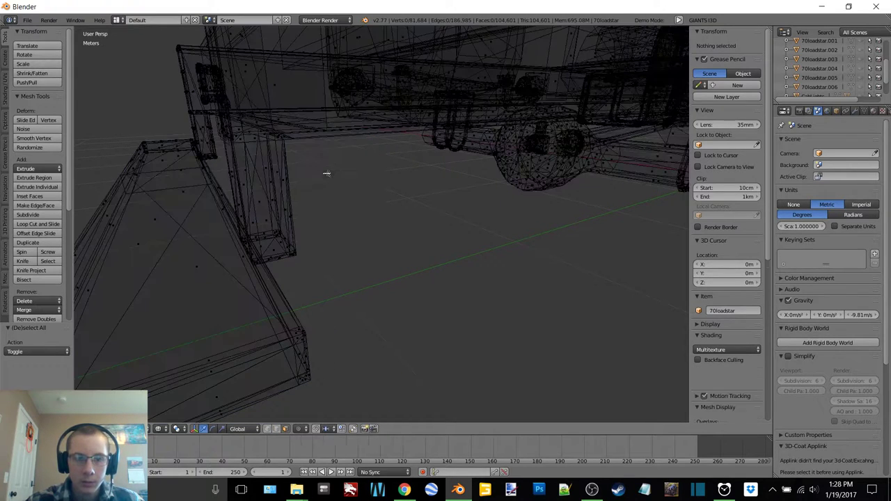
{"action": "left_click_drag", "start_coordinate": [290, 185], "coordinate": [256, 183]}
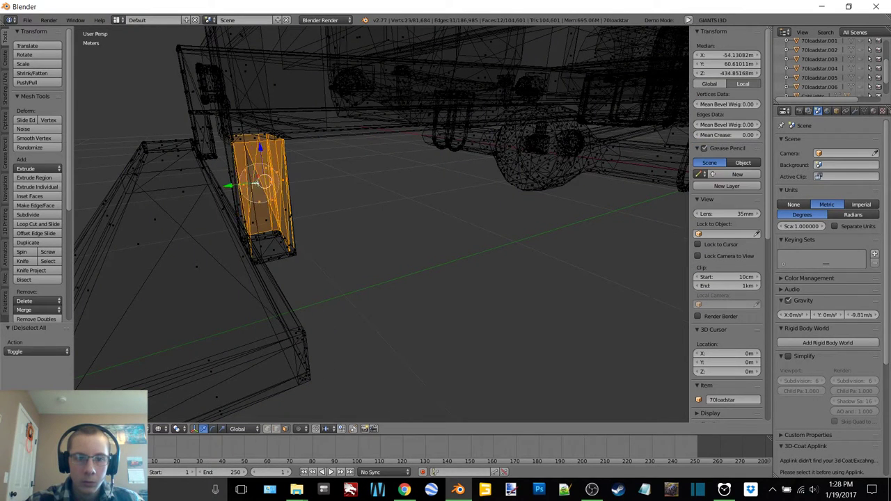
{"action": "key", "text": "l"}
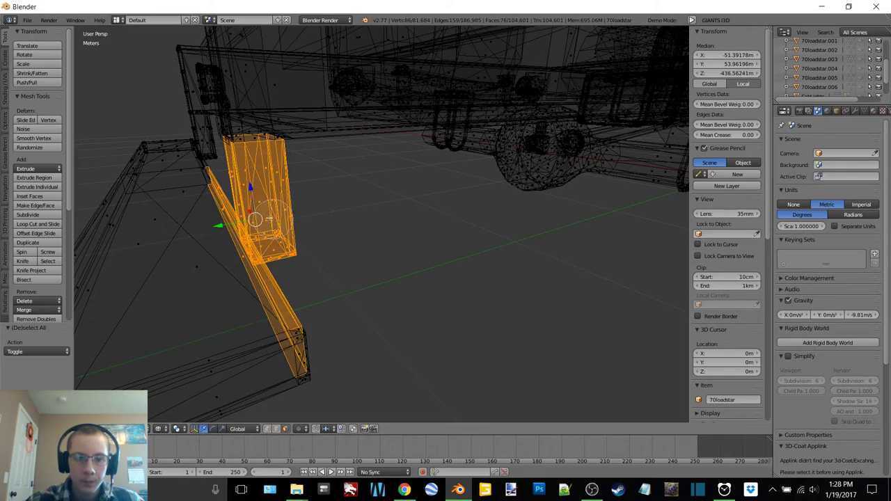
Add the rear bumper's second mounting bracket and the adjoining inner side faces to the selection.
{"action": "mouse_move", "coordinate": [292, 347]}
{"action": "middle_mouse_down"}
{"action": "mouse_move", "coordinate": [318, 243]}
{"action": "mouse_move", "coordinate": [274, 227]}
{"action": "mouse_move", "coordinate": [274, 269]}
{"action": "mouse_move", "coordinate": [352, 223]}
{"action": "mouse_move", "coordinate": [332, 211]}
{"action": "mouse_move", "coordinate": [338, 193]}
{"action": "mouse_move", "coordinate": [306, 182]}
{"action": "middle_mouse_up"}
{"action": "key", "text": "c"}
{"action": "mouse_move", "coordinate": [146, 153]}
{"action": "left_mouse_down"}
{"action": "mouse_move", "coordinate": [132, 151]}
{"action": "mouse_move", "coordinate": [190, 152]}
{"action": "left_mouse_up"}
{"action": "mouse_move", "coordinate": [196, 182]}
{"action": "left_mouse_down"}
{"action": "mouse_move", "coordinate": [219, 234]}
{"action": "mouse_move", "coordinate": [174, 263]}
{"action": "mouse_move", "coordinate": [147, 196]}
{"action": "left_mouse_up"}
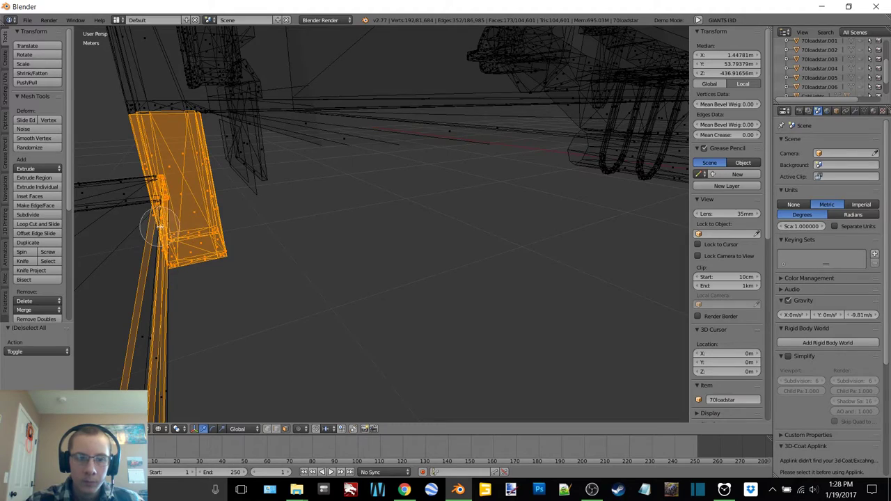
{"action": "right_click", "coordinate": [159, 226]}
Add the rear bumper's end, outer side and large flat faces to the selection.
{"action": "scroll", "coordinate": [160, 227], "scroll_direction": "down", "scroll_amount": 6}
{"action": "mouse_move", "coordinate": [295, 148]}
{"action": "middle_mouse_down"}
{"action": "mouse_move", "coordinate": [285, 162]}
{"action": "mouse_move", "coordinate": [243, 131]}
{"action": "middle_mouse_up"}
{"action": "key", "text": "c"}
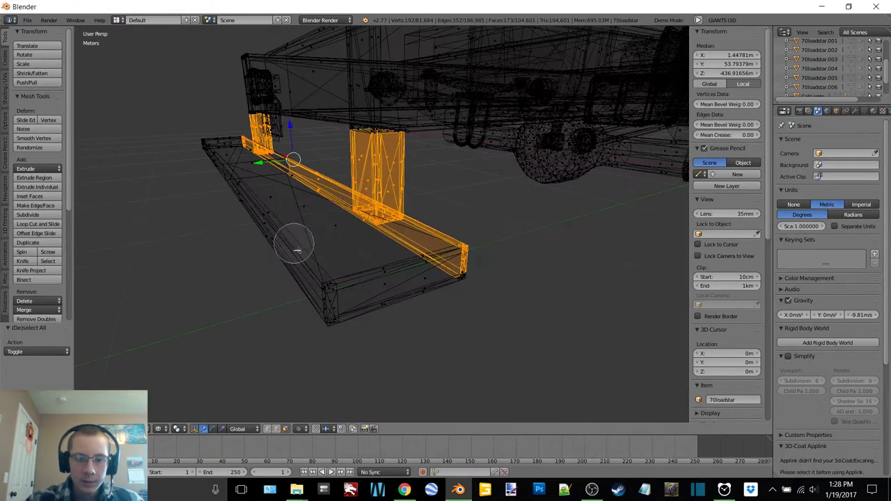
{"action": "mouse_move", "coordinate": [296, 247]}
{"action": "left_mouse_down"}
{"action": "mouse_move", "coordinate": [328, 298]}
{"action": "mouse_move", "coordinate": [427, 294]}
{"action": "mouse_move", "coordinate": [418, 278]}
{"action": "left_mouse_up"}
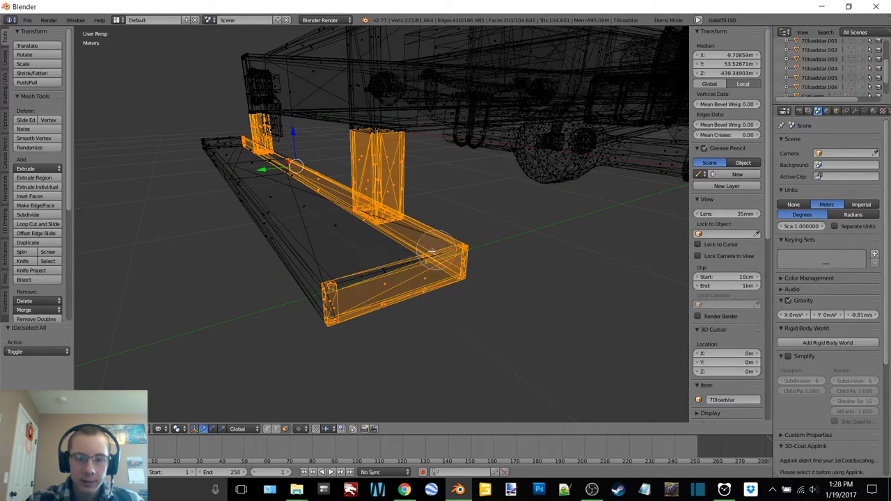
{"action": "mouse_move", "coordinate": [281, 267]}
{"action": "left_mouse_down"}
{"action": "mouse_move", "coordinate": [209, 165]}
{"action": "mouse_move", "coordinate": [327, 235]}
{"action": "left_mouse_up"}
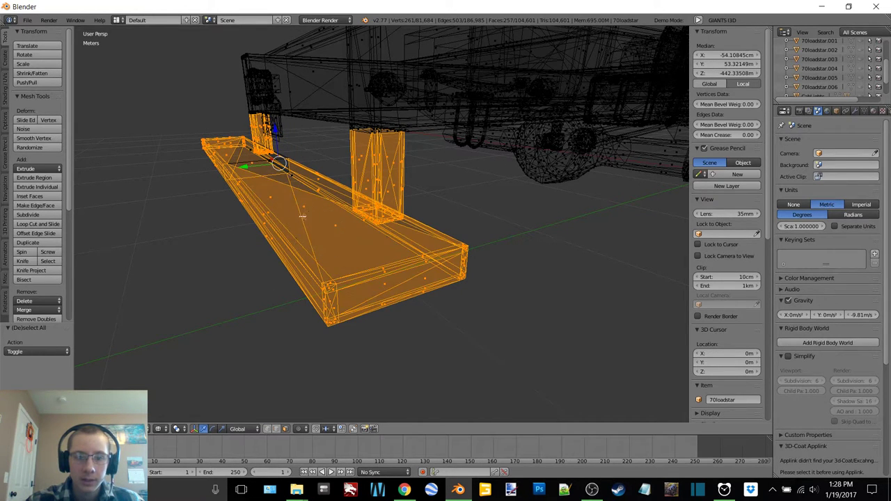
Select the remaining faces along the middle of the rear bumper and return to solid display.
{"action": "middle_click_drag", "start_coordinate": [302, 216], "coordinate": [366, 236]}
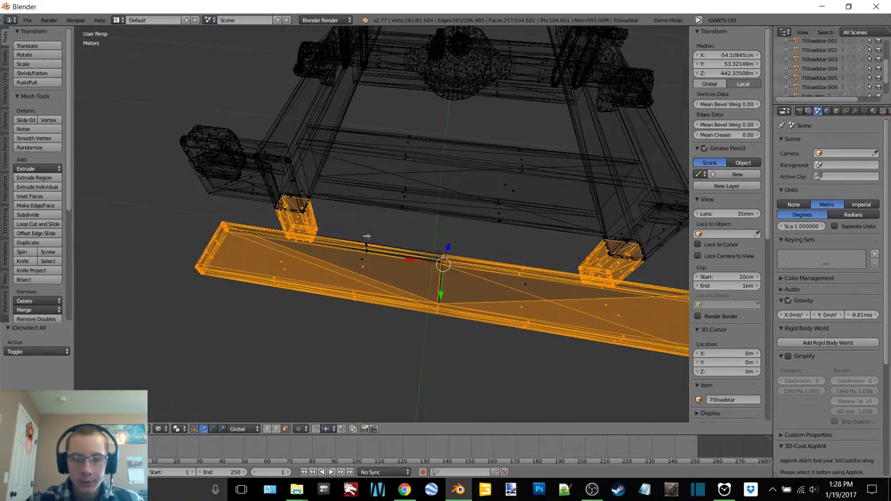
{"action": "key", "text": "c"}
{"action": "left_click", "coordinate": [374, 267]}
{"action": "left_click_drag", "start_coordinate": [375, 256], "coordinate": [521, 286]}
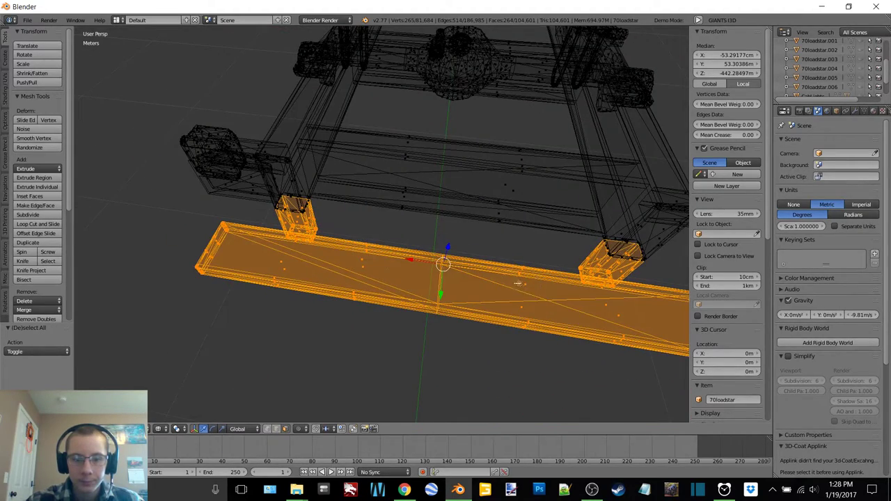
{"action": "scroll", "coordinate": [508, 268], "scroll_direction": "down", "scroll_amount": 2}
{"action": "key", "text": "z"}
{"action": "left_click", "coordinate": [517, 312]}
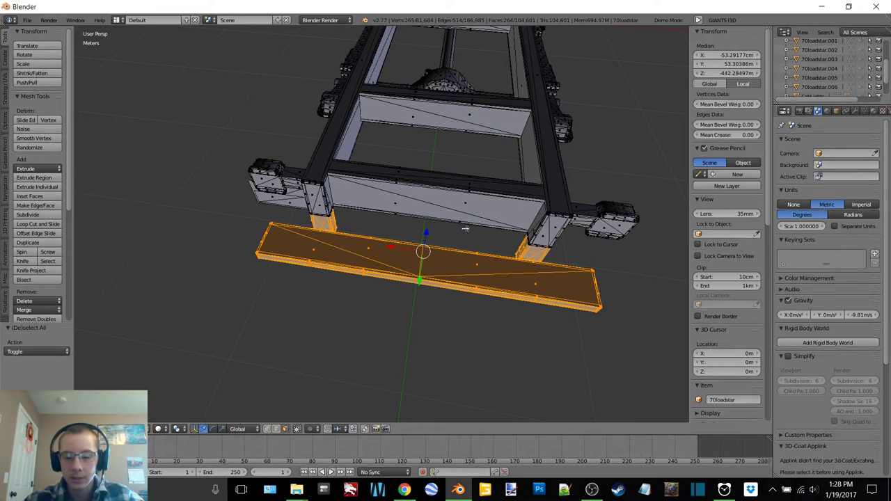
Separate the selected rear bumper into its own object and hide it.
{"action": "key", "text": "p"}
{"action": "left_click", "coordinate": [441, 229]}
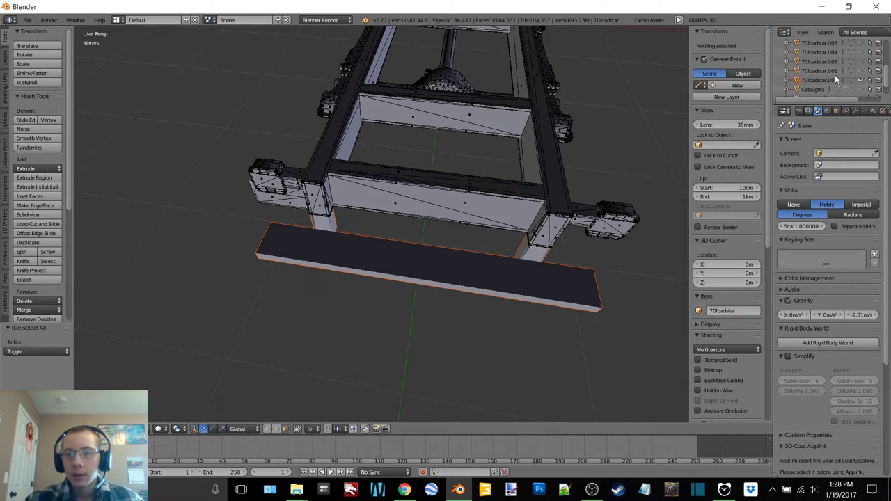
{"action": "left_click", "coordinate": [860, 80]}
Select the bottom edge, lower corner and upright divider faces of the door's vent window frame from inside the cab.
{"action": "middle_click_drag", "start_coordinate": [499, 187], "coordinate": [348, 220]}
{"action": "middle_click_drag", "start_coordinate": [468, 217], "coordinate": [309, 202], "text": "shift"}
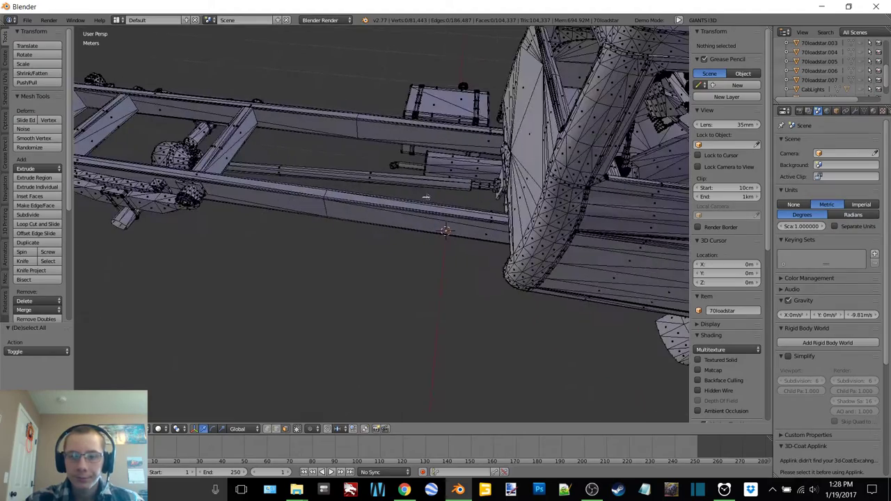
{"action": "middle_click_drag", "start_coordinate": [425, 196], "coordinate": [267, 128], "text": "shift"}
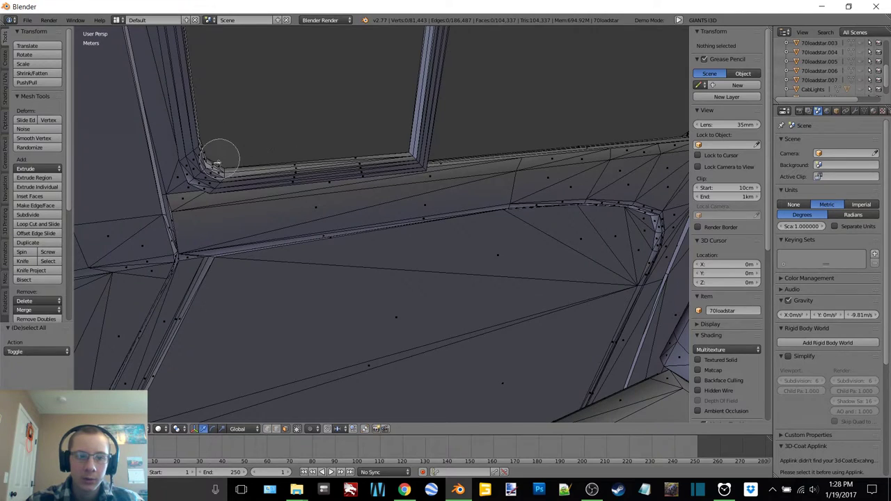
{"action": "left_click_drag", "start_coordinate": [219, 161], "coordinate": [210, 165]}
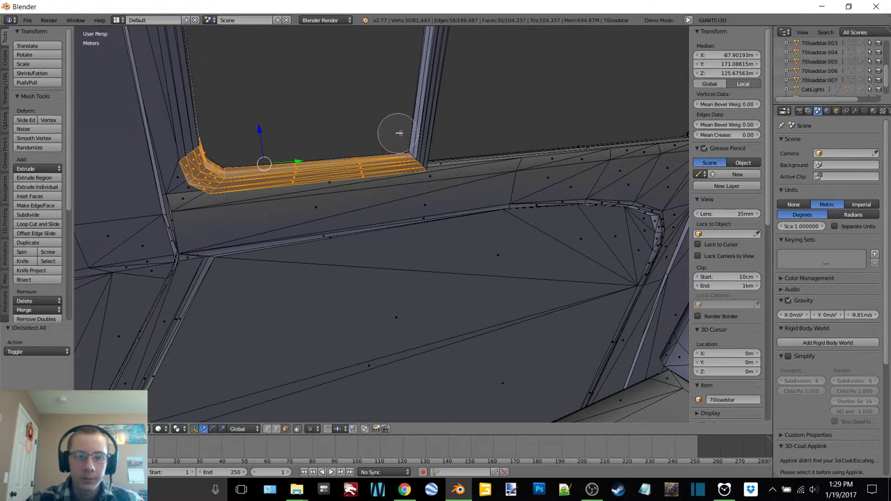
{"action": "left_click_drag", "start_coordinate": [398, 133], "coordinate": [419, 132]}
{"action": "right_click", "coordinate": [427, 117]}
Add the vent window frame's front upright, rounded upper corner and top edge to the selection.
{"action": "mouse_move", "coordinate": [426, 117]}
{"action": "middle_mouse_down"}
{"action": "mouse_move", "coordinate": [402, 100]}
{"action": "mouse_move", "coordinate": [369, 99]}
{"action": "mouse_move", "coordinate": [401, 127]}
{"action": "mouse_move", "coordinate": [391, 132]}
{"action": "middle_mouse_up"}
{"action": "key", "text": "c"}
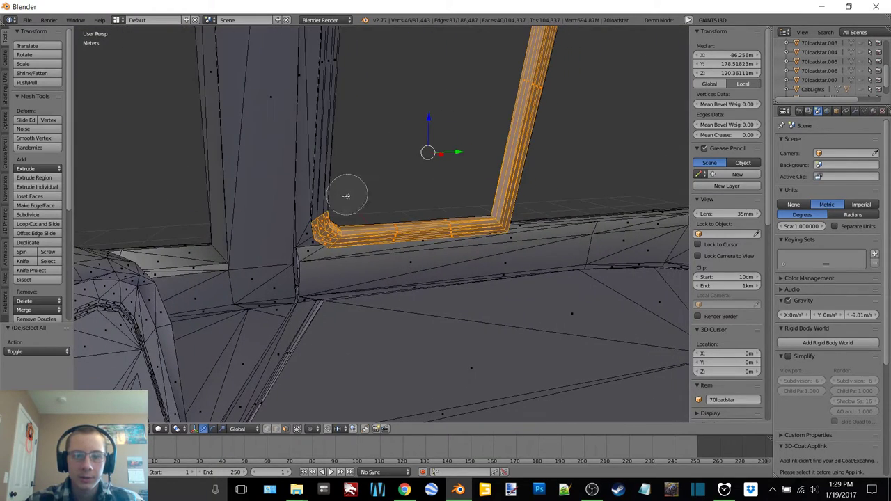
{"action": "left_click_drag", "start_coordinate": [348, 195], "coordinate": [337, 197]}
{"action": "right_click", "coordinate": [355, 142]}
{"action": "mouse_move", "coordinate": [351, 129]}
{"action": "middle_mouse_down"}
{"action": "mouse_move", "coordinate": [346, 145]}
{"action": "mouse_move", "coordinate": [327, 119]}
{"action": "mouse_move", "coordinate": [322, 127]}
{"action": "middle_mouse_up"}
{"action": "key", "text": "c"}
{"action": "left_click", "coordinate": [311, 132]}
{"action": "right_click", "coordinate": [308, 132]}
{"action": "mouse_move", "coordinate": [281, 165]}
{"action": "left_mouse_down"}
{"action": "mouse_move", "coordinate": [273, 160]}
{"action": "mouse_move", "coordinate": [324, 125]}
{"action": "left_mouse_up"}
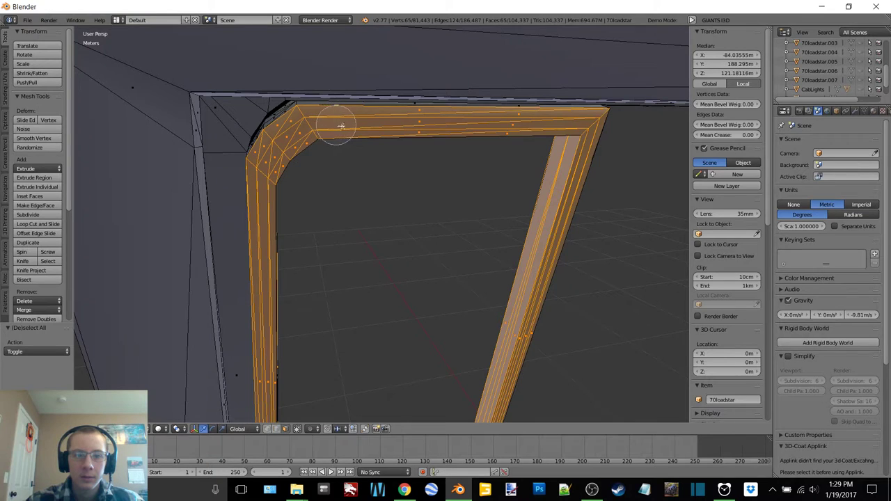
{"action": "left_click_drag", "start_coordinate": [476, 128], "coordinate": [491, 123]}
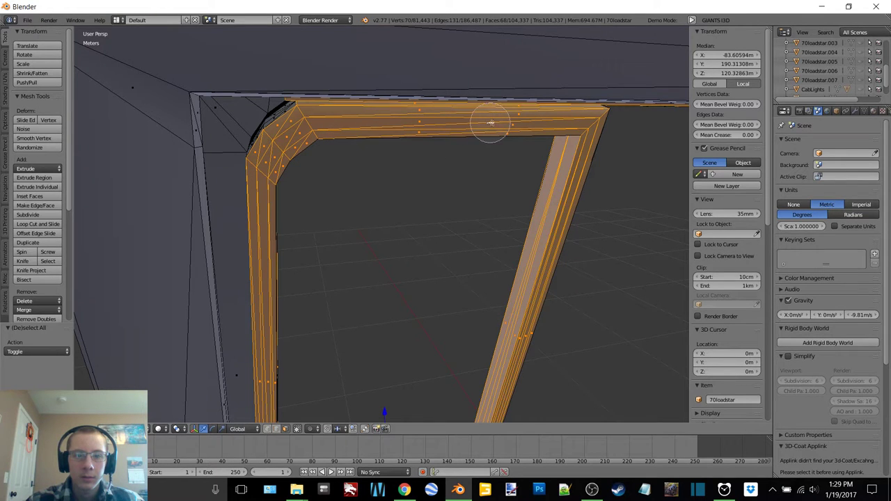
Deselect the stray face above the vent window frame's top edge.
{"action": "key", "text": "Escape"}
{"action": "middle_click_drag", "start_coordinate": [484, 95], "coordinate": [485, 96], "text": "shift"}
{"action": "middle_click_drag", "start_coordinate": [392, 140], "coordinate": [395, 137], "text": "shift"}
{"action": "scroll", "coordinate": [529, 157], "scroll_direction": "down", "scroll_amount": 4}
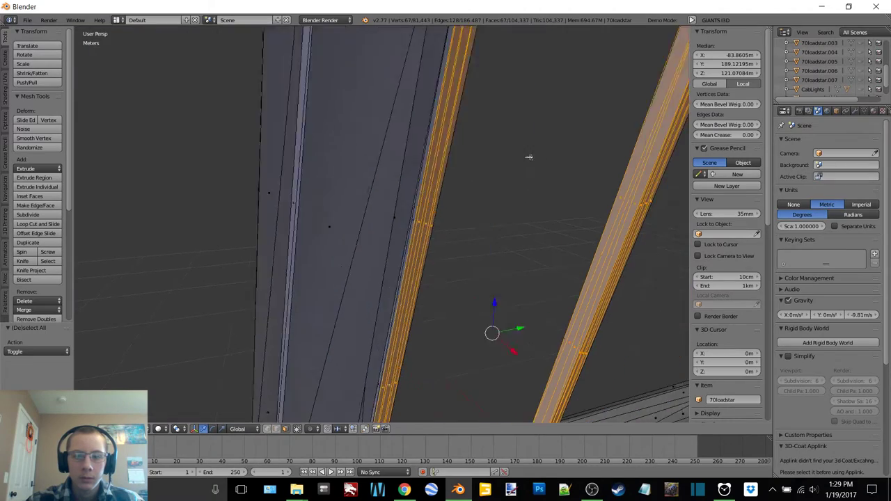
{"action": "scroll", "coordinate": [527, 150], "scroll_direction": "up", "scroll_amount": 3}
{"action": "scroll", "coordinate": [527, 150], "scroll_direction": "down", "scroll_amount": 3}
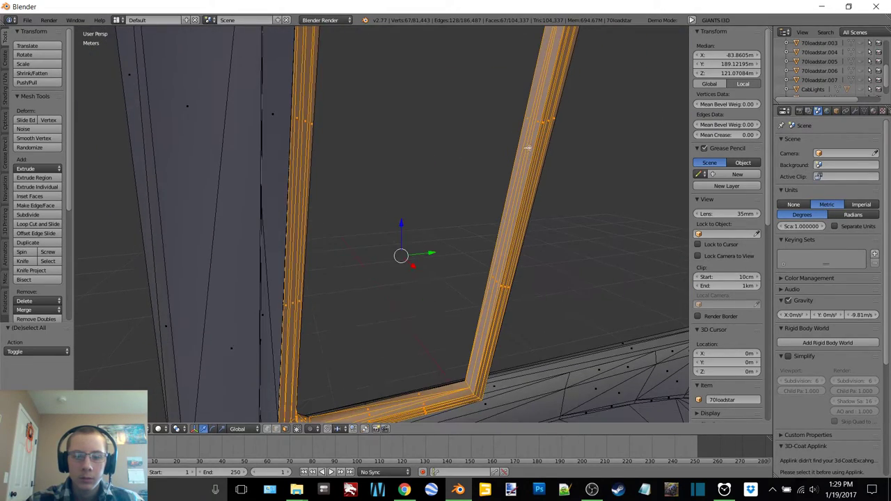
{"action": "scroll", "coordinate": [446, 159], "scroll_direction": "up", "scroll_amount": 6}
{"action": "mouse_move", "coordinate": [447, 159]}
{"action": "middle_mouse_down", "text": "shift"}
{"action": "mouse_move", "coordinate": [448, 215]}
{"action": "mouse_move", "coordinate": [410, 153]}
{"action": "middle_mouse_up", "text": "shift"}
{"action": "scroll", "coordinate": [428, 187], "scroll_direction": "down", "scroll_amount": 4}
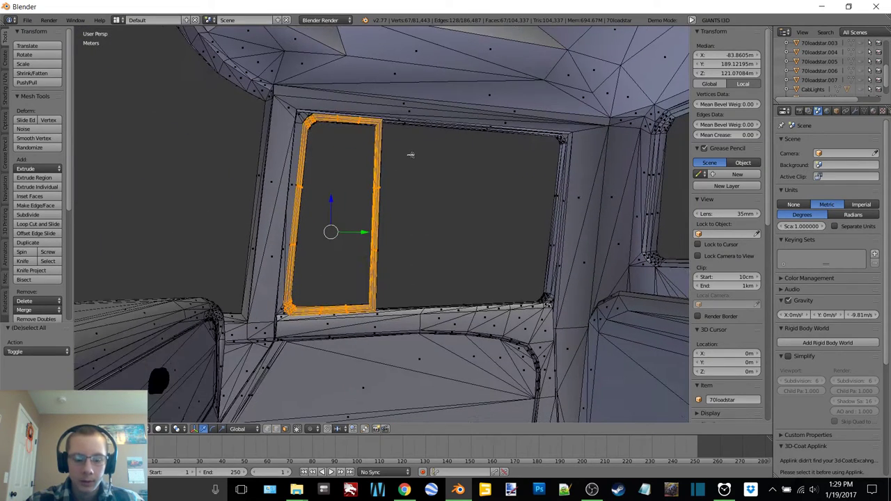
Select through all sides of the vent window frame in wireframe display, then return to solid display.
{"action": "key", "text": "z"}
{"action": "left_click", "coordinate": [468, 161]}
{"action": "key", "text": "c"}
{"action": "left_click_drag", "start_coordinate": [376, 132], "coordinate": [316, 129]}
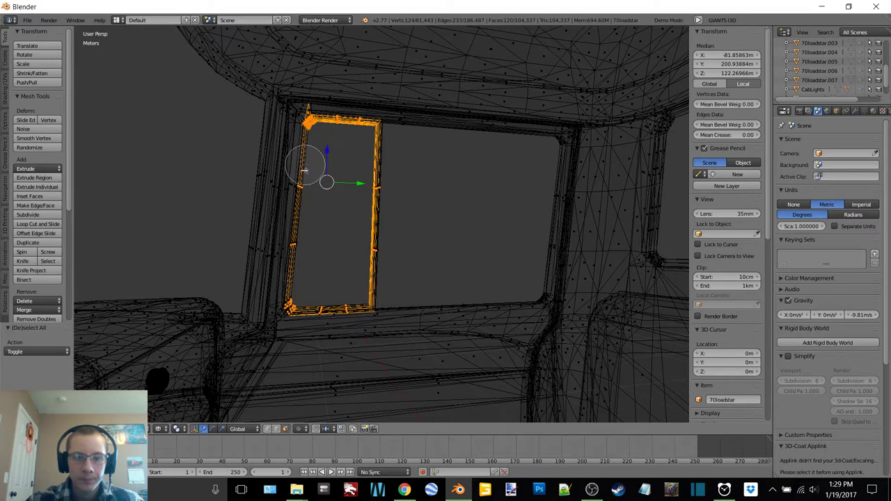
{"action": "mouse_move", "coordinate": [304, 170]}
{"action": "left_mouse_down"}
{"action": "mouse_move", "coordinate": [295, 292]}
{"action": "mouse_move", "coordinate": [369, 298]}
{"action": "mouse_move", "coordinate": [375, 268]}
{"action": "left_mouse_up"}
{"action": "left_click_drag", "start_coordinate": [381, 211], "coordinate": [374, 179]}
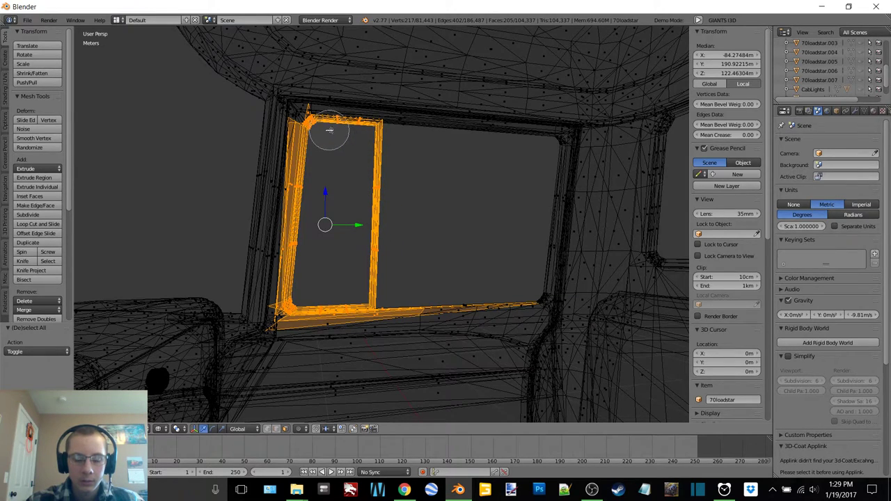
{"action": "right_click", "coordinate": [330, 130]}
{"action": "key", "text": "z"}
{"action": "left_click", "coordinate": [334, 179]}
Deselect the stray faces on the inner door sill below the window.
{"action": "middle_click_drag", "start_coordinate": [344, 179], "coordinate": [328, 192]}
{"action": "mouse_move", "coordinate": [313, 292]}
{"action": "middle_mouse_down", "text": "shift"}
{"action": "mouse_move", "coordinate": [356, 203]}
{"action": "mouse_move", "coordinate": [407, 139]}
{"action": "middle_mouse_up", "text": "shift"}
{"action": "scroll", "coordinate": [391, 187], "scroll_direction": "up", "scroll_amount": 4}
{"action": "key", "text": "c"}
{"action": "middle_click_drag", "start_coordinate": [368, 226], "coordinate": [361, 227]}
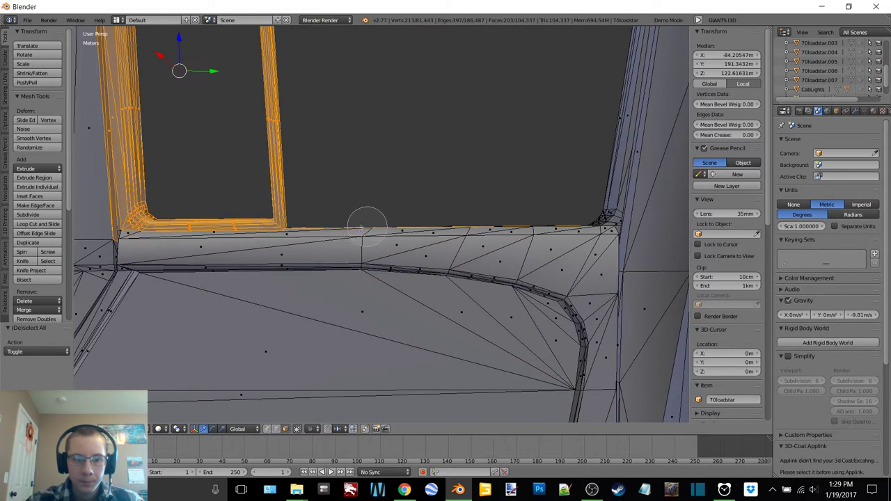
{"action": "right_click", "coordinate": [353, 229]}
Deselect the pillar faces beside the vent window frame's lower corner and front upright.
{"action": "middle_click_drag", "start_coordinate": [342, 179], "coordinate": [378, 205], "text": "shift"}
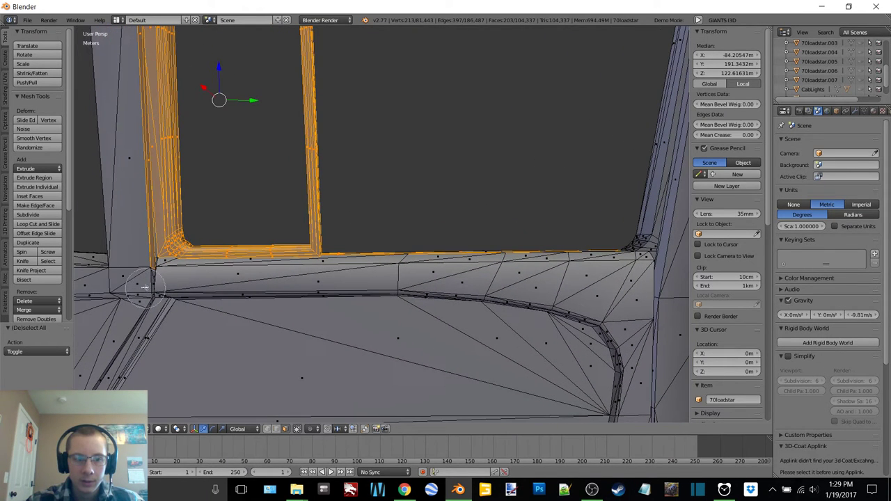
{"action": "middle_click_drag", "start_coordinate": [145, 272], "coordinate": [145, 267]}
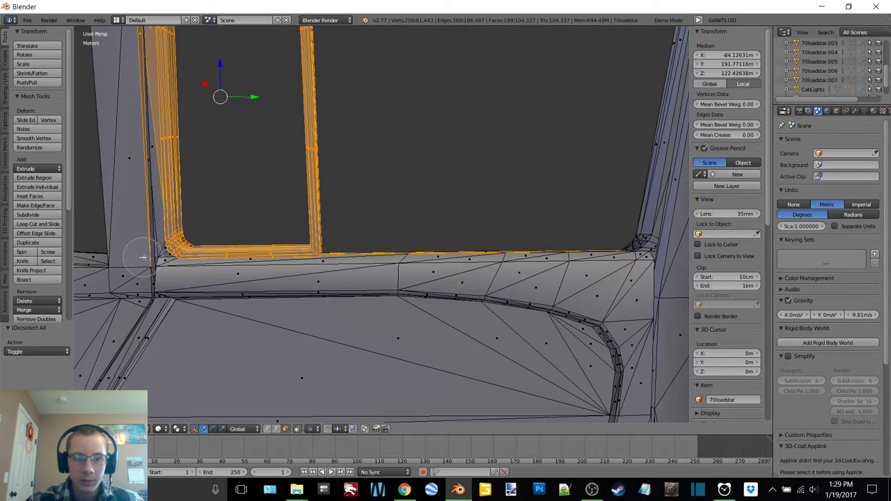
{"action": "middle_click", "coordinate": [132, 77]}
{"action": "right_click", "coordinate": [132, 76]}
{"action": "middle_click_drag", "start_coordinate": [148, 64], "coordinate": [214, 128], "text": "shift"}
Deselect the stray faces around the vent window frame's lower front corner on the outside of the door.
{"action": "middle_click_drag", "start_coordinate": [353, 159], "coordinate": [592, 93], "text": "shift"}
{"action": "scroll", "coordinate": [358, 163], "scroll_direction": "down", "scroll_amount": 8}
{"action": "scroll", "coordinate": [592, 93], "scroll_direction": "up", "scroll_amount": 2}
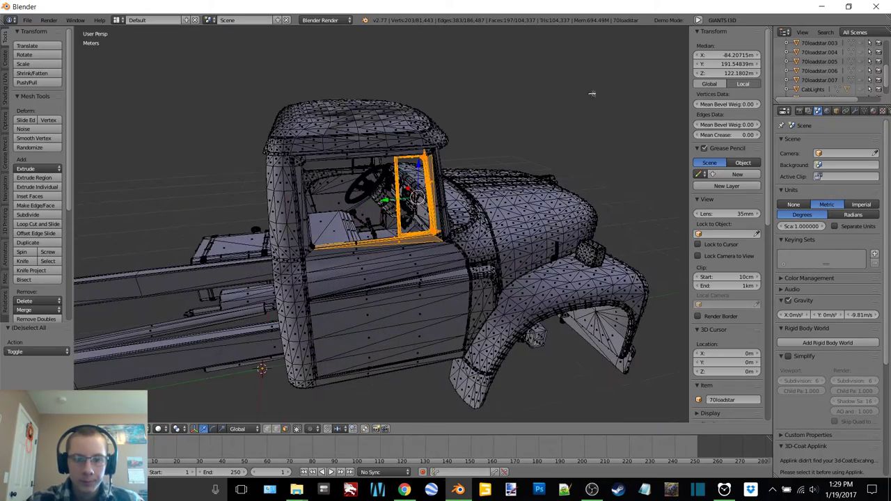
{"action": "scroll", "coordinate": [490, 167], "scroll_direction": "down", "scroll_amount": 6}
{"action": "mouse_move", "coordinate": [491, 167]}
{"action": "middle_mouse_down", "text": "shift"}
{"action": "mouse_move", "coordinate": [557, 159]}
{"action": "mouse_move", "coordinate": [431, 197]}
{"action": "mouse_move", "coordinate": [320, 190]}
{"action": "mouse_move", "coordinate": [471, 143]}
{"action": "middle_mouse_up", "text": "shift"}
{"action": "scroll", "coordinate": [556, 159], "scroll_direction": "up", "scroll_amount": 5}
{"action": "scroll", "coordinate": [445, 150], "scroll_direction": "up", "scroll_amount": 9}
{"action": "scroll", "coordinate": [448, 151], "scroll_direction": "down", "scroll_amount": 1}
{"action": "key", "text": "c"}
{"action": "middle_click", "coordinate": [426, 163]}
{"action": "scroll", "coordinate": [469, 143], "scroll_direction": "down", "scroll_amount": 1}
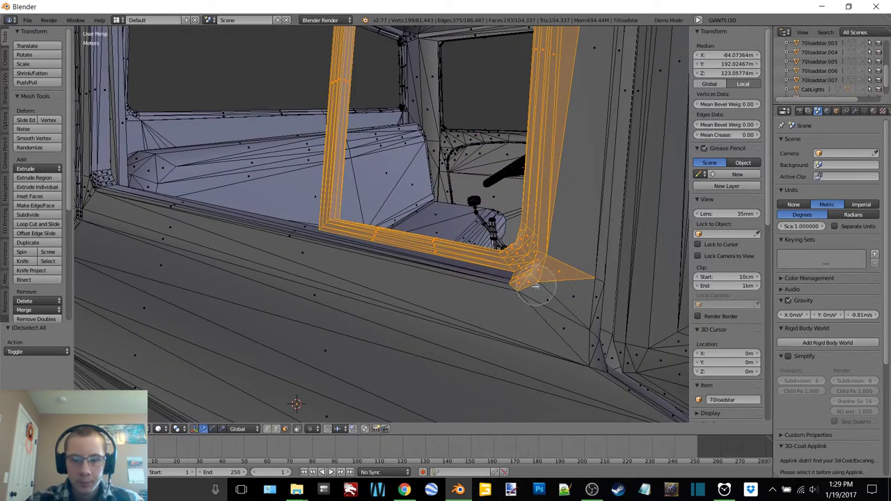
{"action": "middle_click_drag", "start_coordinate": [535, 285], "coordinate": [529, 291]}
{"action": "middle_click_drag", "start_coordinate": [569, 251], "coordinate": [565, 240]}
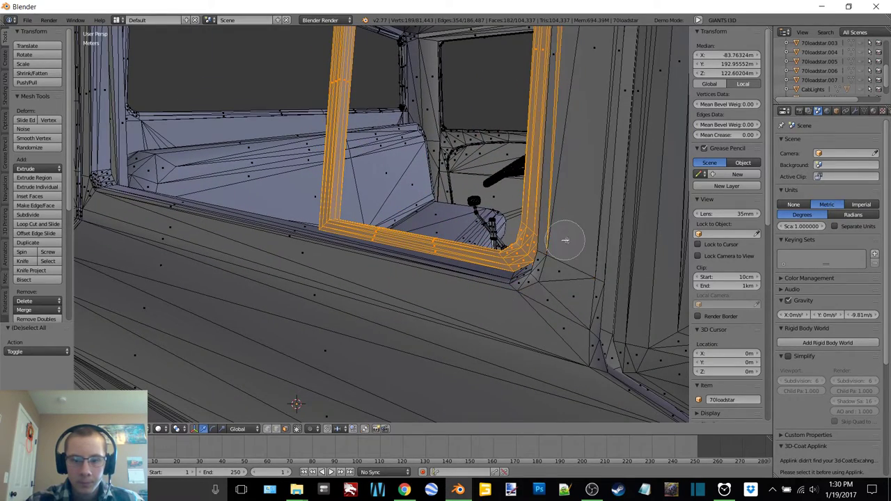
Deselect the remaining stray faces along the vent window frame's front upright and around its upper front corner.
{"action": "middle_click_drag", "start_coordinate": [585, 133], "coordinate": [584, 155], "text": "shift"}
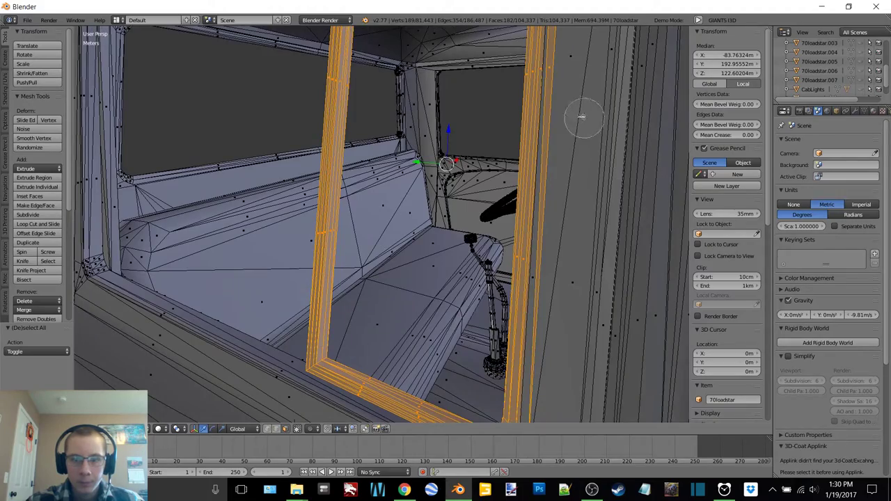
{"action": "middle_click", "coordinate": [568, 115]}
{"action": "right_click", "coordinate": [569, 115]}
{"action": "mouse_move", "coordinate": [569, 115]}
{"action": "middle_mouse_down", "text": "shift"}
{"action": "mouse_move", "coordinate": [572, 146]}
{"action": "mouse_move", "coordinate": [522, 120]}
{"action": "mouse_move", "coordinate": [554, 108]}
{"action": "mouse_move", "coordinate": [577, 118]}
{"action": "mouse_move", "coordinate": [549, 119]}
{"action": "middle_mouse_up", "text": "shift"}
{"action": "key", "text": "c"}
{"action": "right_click", "coordinate": [568, 133]}
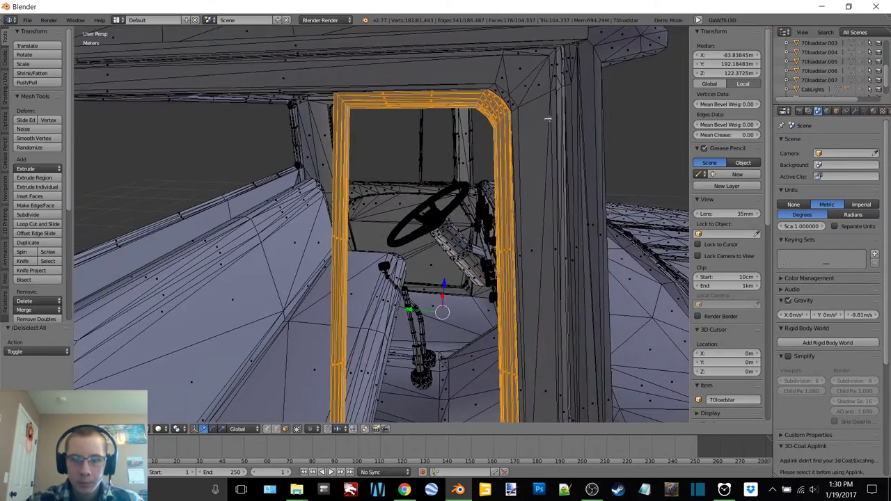
{"action": "scroll", "coordinate": [561, 117], "scroll_direction": "up", "scroll_amount": 2}
{"action": "middle_click_drag", "start_coordinate": [565, 66], "coordinate": [571, 65]}
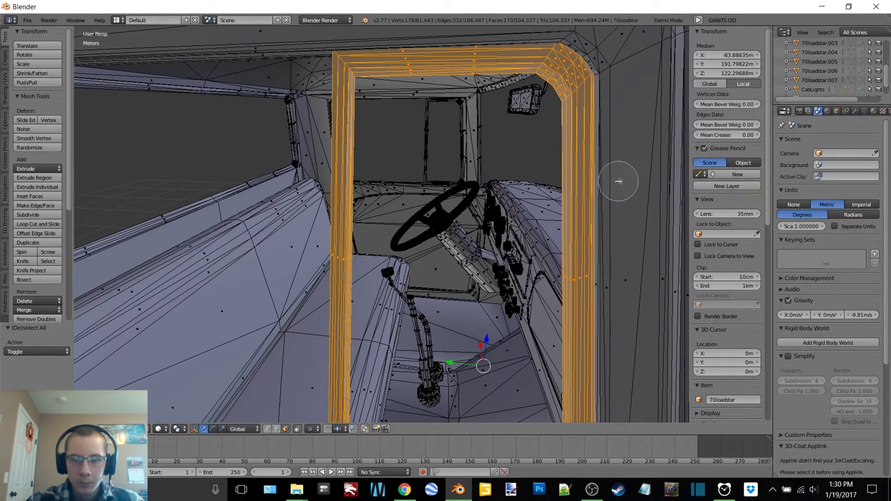
{"action": "middle_click_drag", "start_coordinate": [611, 198], "coordinate": [605, 146]}
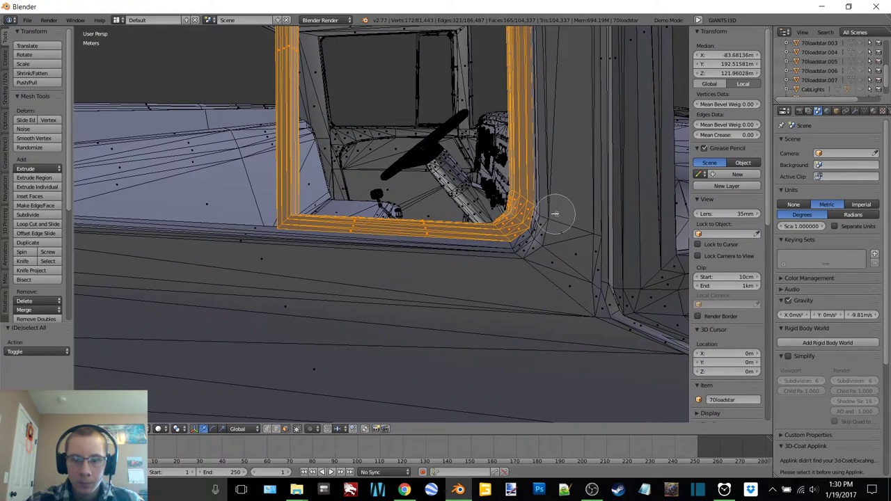
Separate the selected vent window frame into its own object and hide it.
{"action": "middle_click_drag", "start_coordinate": [554, 214], "coordinate": [576, 184]}
{"action": "scroll", "coordinate": [577, 179], "scroll_direction": "up", "scroll_amount": 3}
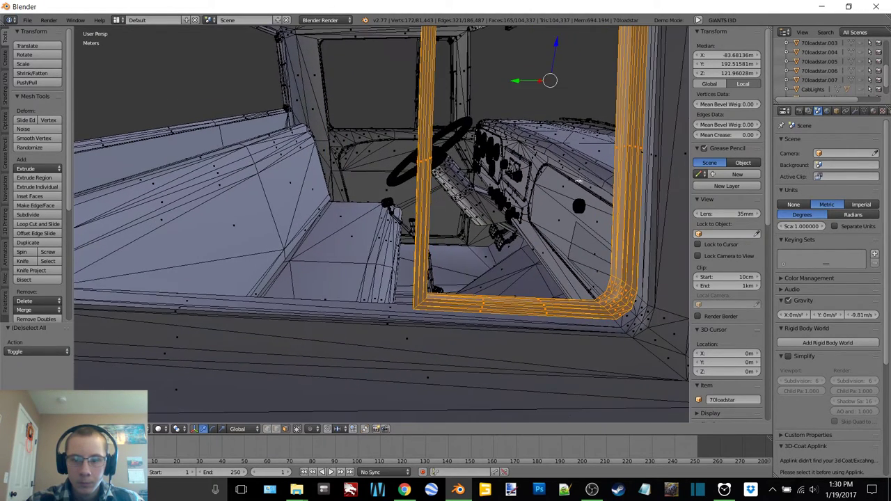
{"action": "key", "text": "p"}
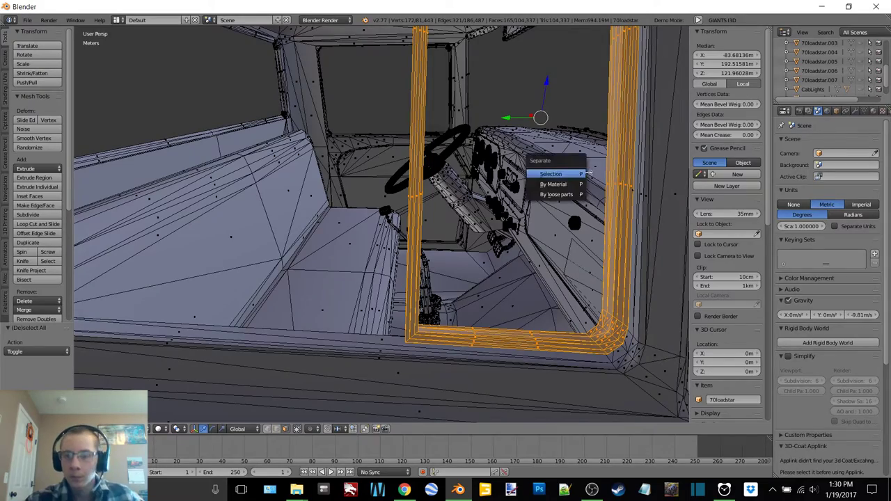
{"action": "left_click", "coordinate": [587, 173]}
{"action": "left_click", "coordinate": [859, 90]}
Select through all sides of the opposite door's vent window frame in wireframe display, then return to solid display.
{"action": "middle_click_drag", "start_coordinate": [534, 147], "coordinate": [496, 181]}
{"action": "scroll", "coordinate": [506, 181], "scroll_direction": "up", "scroll_amount": 2}
{"action": "key", "text": "z"}
{"action": "left_click", "coordinate": [561, 181]}
{"action": "key", "text": "c"}
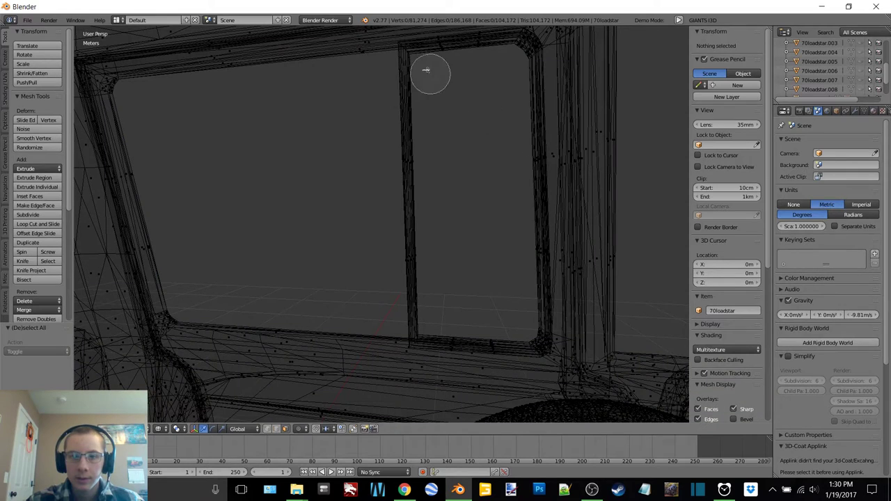
{"action": "left_click_drag", "start_coordinate": [412, 135], "coordinate": [403, 254]}
{"action": "left_click_drag", "start_coordinate": [425, 326], "coordinate": [530, 338]}
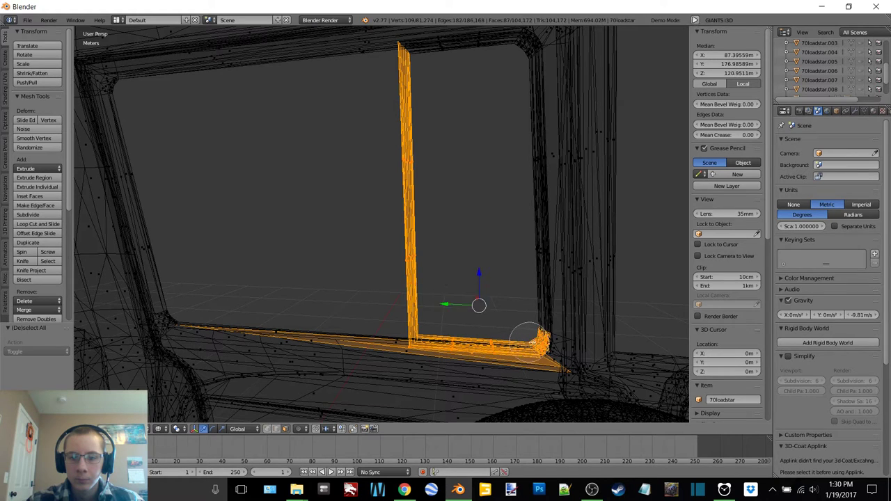
{"action": "left_click_drag", "start_coordinate": [543, 272], "coordinate": [538, 240]}
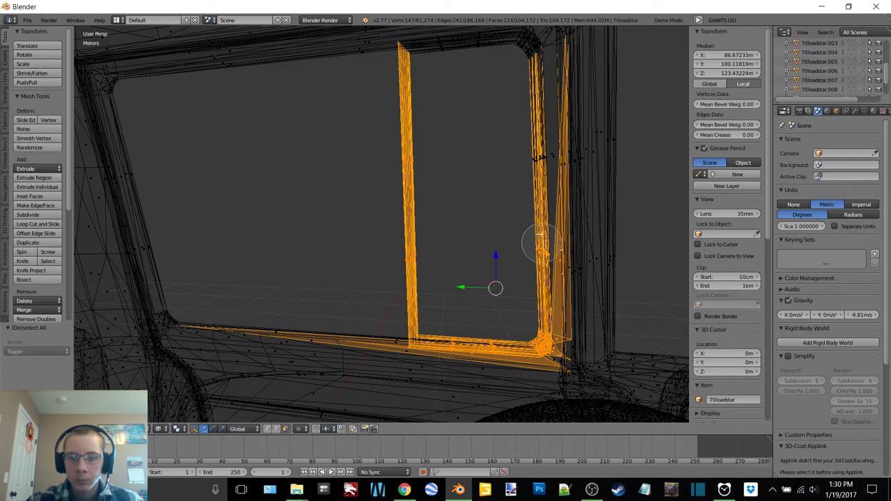
{"action": "left_click_drag", "start_coordinate": [532, 181], "coordinate": [527, 159]}
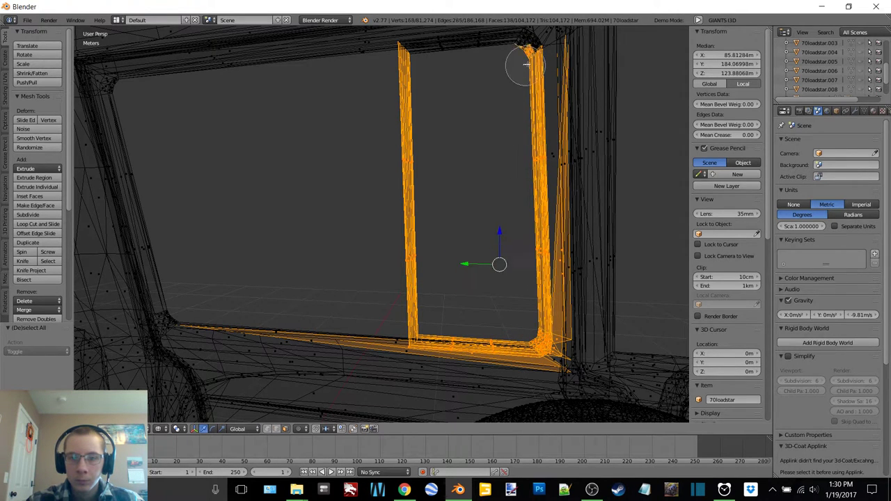
{"action": "mouse_move", "coordinate": [517, 47]}
{"action": "left_mouse_down"}
{"action": "mouse_move", "coordinate": [493, 40]}
{"action": "mouse_move", "coordinate": [451, 52]}
{"action": "left_mouse_up"}
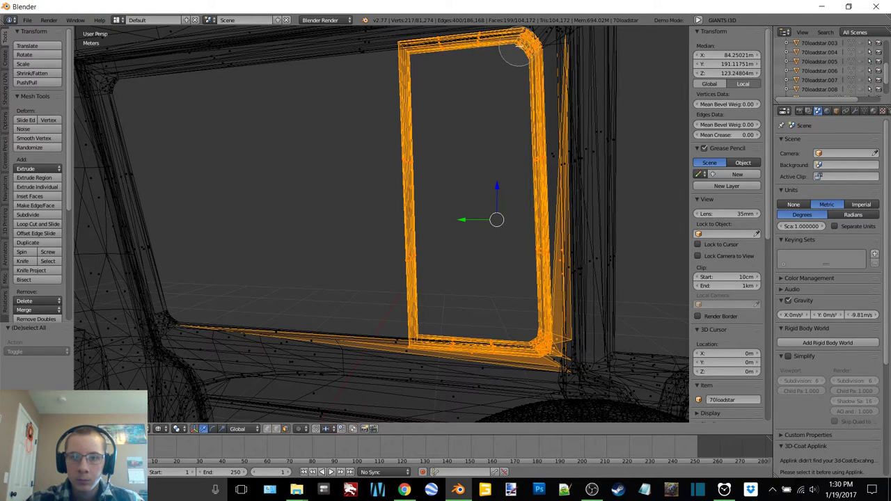
{"action": "right_click", "coordinate": [499, 82]}
{"action": "key", "text": "z"}
{"action": "left_click", "coordinate": [503, 130]}
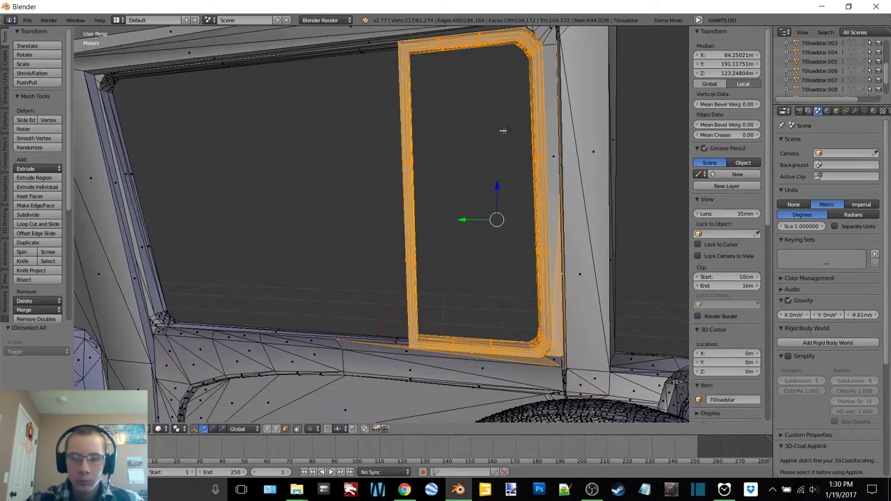
Deselect the stray faces on the pillar and door sill around the second vent window frame's lower front corner.
{"action": "mouse_move", "coordinate": [459, 169]}
{"action": "middle_mouse_down"}
{"action": "mouse_move", "coordinate": [474, 241]}
{"action": "mouse_move", "coordinate": [417, 199]}
{"action": "mouse_move", "coordinate": [466, 191]}
{"action": "mouse_move", "coordinate": [495, 212]}
{"action": "mouse_move", "coordinate": [562, 284]}
{"action": "mouse_move", "coordinate": [550, 307]}
{"action": "mouse_move", "coordinate": [545, 299]}
{"action": "middle_mouse_up"}
{"action": "key", "text": "c"}
{"action": "right_click", "coordinate": [546, 295]}
{"action": "mouse_move", "coordinate": [547, 222]}
{"action": "middle_mouse_down", "text": "shift"}
{"action": "mouse_move", "coordinate": [538, 286]}
{"action": "mouse_move", "coordinate": [524, 252]}
{"action": "middle_mouse_up", "text": "shift"}
{"action": "mouse_move", "coordinate": [450, 228]}
{"action": "middle_mouse_down"}
{"action": "mouse_move", "coordinate": [384, 221]}
{"action": "mouse_move", "coordinate": [481, 232]}
{"action": "mouse_move", "coordinate": [376, 193]}
{"action": "mouse_move", "coordinate": [393, 202]}
{"action": "mouse_move", "coordinate": [416, 157]}
{"action": "mouse_move", "coordinate": [426, 187]}
{"action": "mouse_move", "coordinate": [418, 154]}
{"action": "middle_mouse_up"}
{"action": "scroll", "coordinate": [417, 157], "scroll_direction": "up", "scroll_amount": 4}
{"action": "key", "text": "c"}
{"action": "middle_click", "coordinate": [456, 346]}
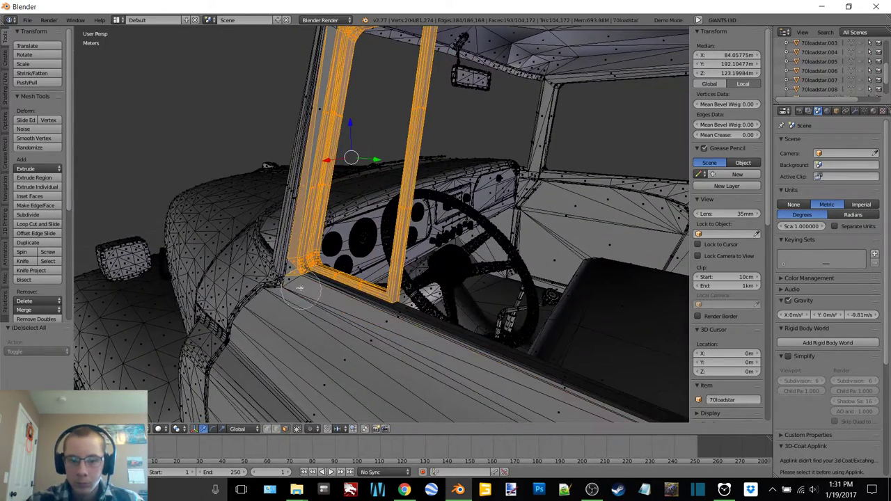
{"action": "middle_click", "coordinate": [295, 282]}
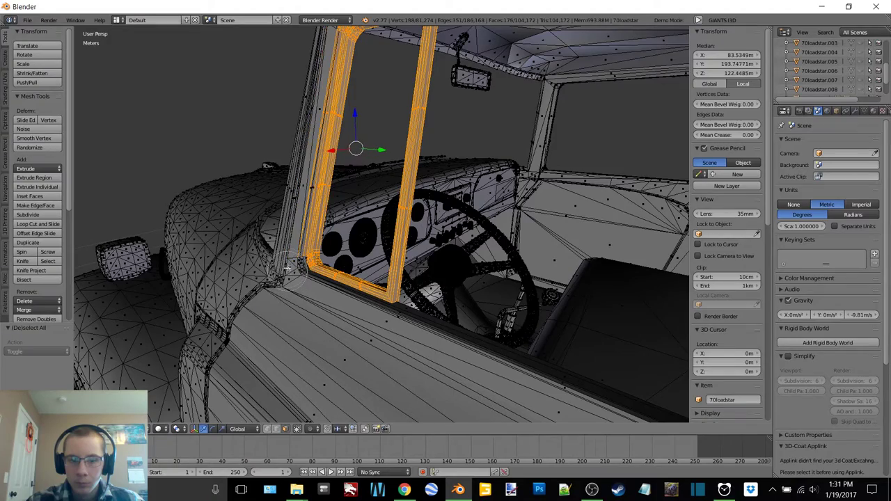
Deselect the stray faces beside the second vent window frame's upper front corner.
{"action": "mouse_move", "coordinate": [311, 254]}
{"action": "middle_mouse_down"}
{"action": "mouse_move", "coordinate": [326, 250]}
{"action": "mouse_move", "coordinate": [291, 234]}
{"action": "mouse_move", "coordinate": [382, 188]}
{"action": "middle_mouse_up"}
{"action": "scroll", "coordinate": [326, 250], "scroll_direction": "up", "scroll_amount": 4}
{"action": "key", "text": "c"}
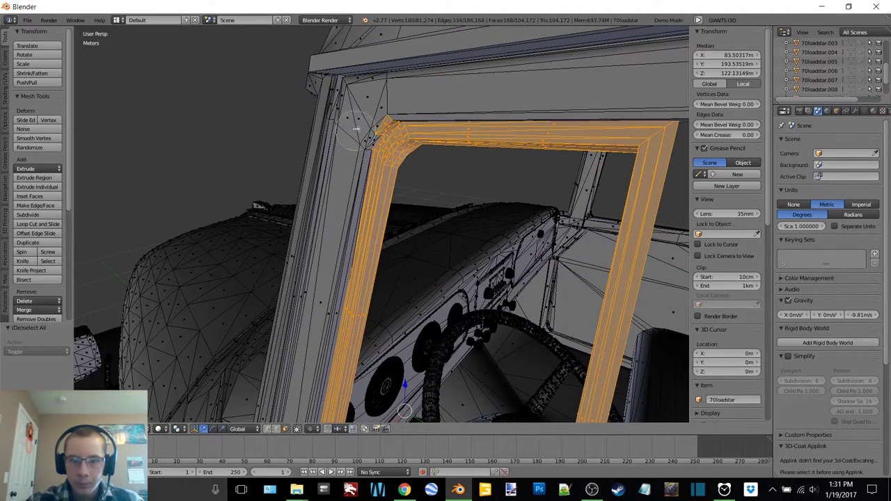
{"action": "middle_click_drag", "start_coordinate": [458, 136], "coordinate": [429, 145]}
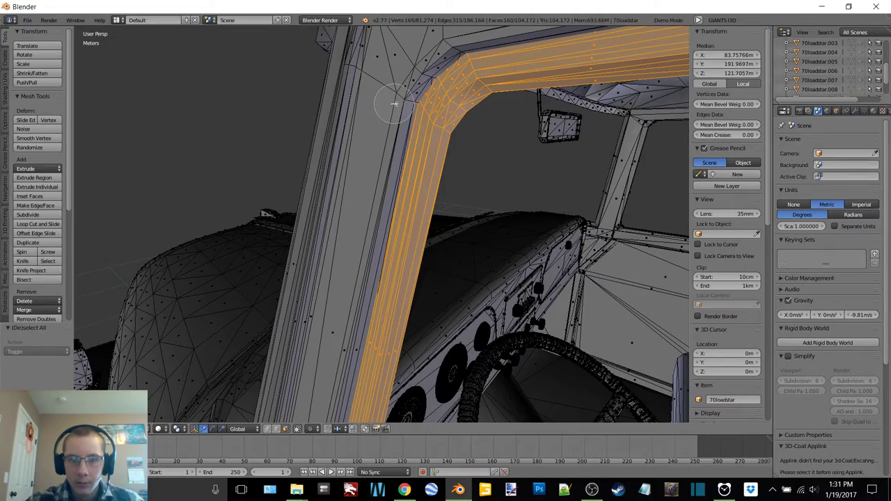
Separate the second vent window frame from the truck body as its own object.
{"action": "middle_click_drag", "start_coordinate": [444, 197], "coordinate": [452, 123], "text": "shift"}
{"action": "scroll", "coordinate": [480, 120], "scroll_direction": "down", "scroll_amount": 1}
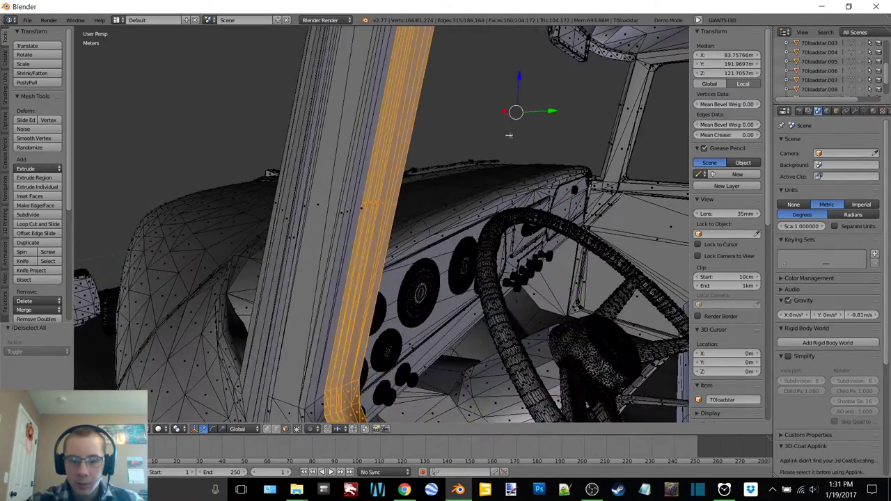
{"action": "scroll", "coordinate": [510, 137], "scroll_direction": "down", "scroll_amount": 5}
{"action": "middle_click_drag", "start_coordinate": [537, 183], "coordinate": [523, 185]}
{"action": "key", "text": "p"}
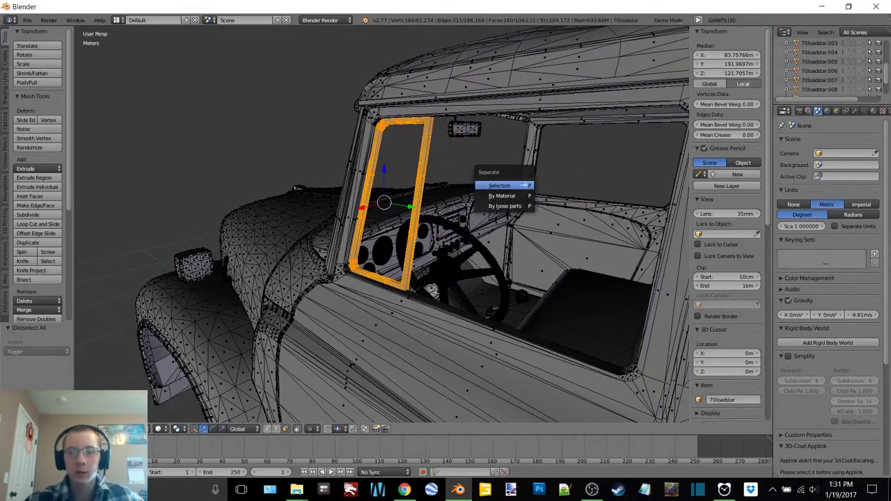
{"action": "left_click", "coordinate": [524, 185]}
{"action": "scroll", "coordinate": [853, 80], "scroll_direction": "down", "scroll_amount": 1}
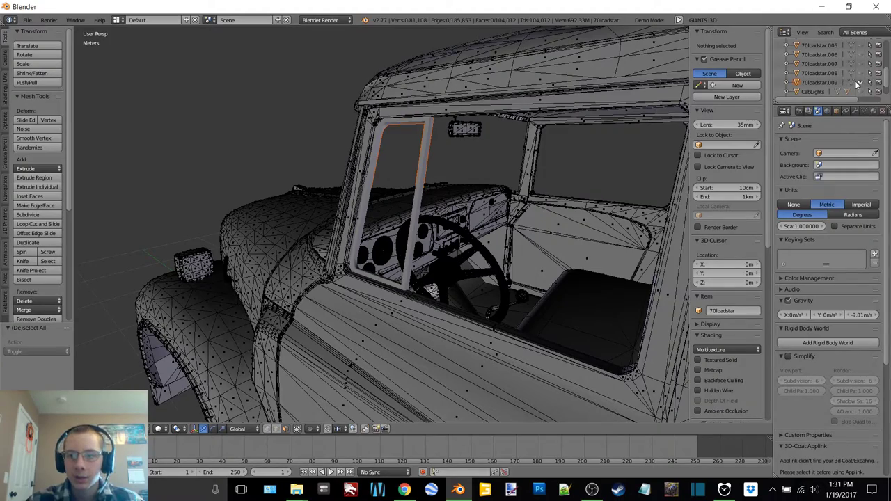
Examine the truck's grille and front end up close for further parts.
{"action": "middle_click_drag", "start_coordinate": [376, 234], "coordinate": [530, 208]}
{"action": "scroll", "coordinate": [426, 193], "scroll_direction": "down", "scroll_amount": 8}
{"action": "middle_click_drag", "start_coordinate": [515, 274], "coordinate": [429, 169], "text": "shift"}
{"action": "scroll", "coordinate": [369, 210], "scroll_direction": "up", "scroll_amount": 6}
{"action": "scroll", "coordinate": [370, 210], "scroll_direction": "down", "scroll_amount": 2}
{"action": "scroll", "coordinate": [401, 170], "scroll_direction": "down", "scroll_amount": 5}
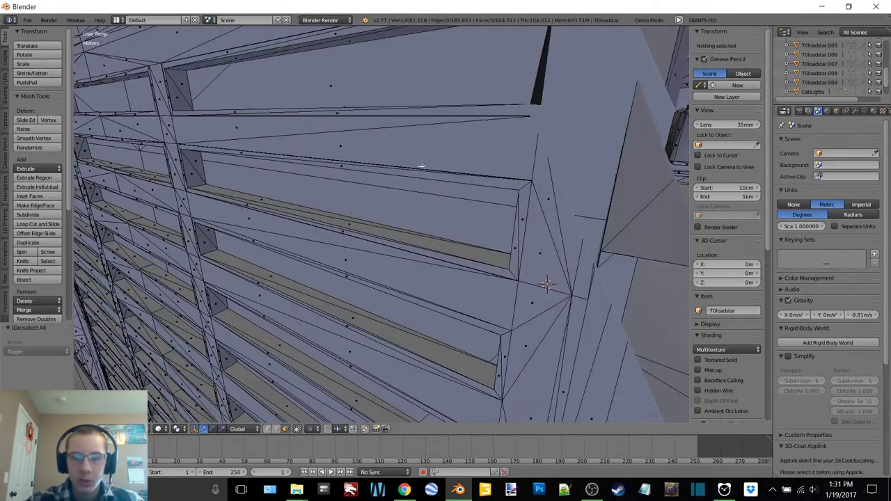
{"action": "scroll", "coordinate": [421, 165], "scroll_direction": "down", "scroll_amount": 10}
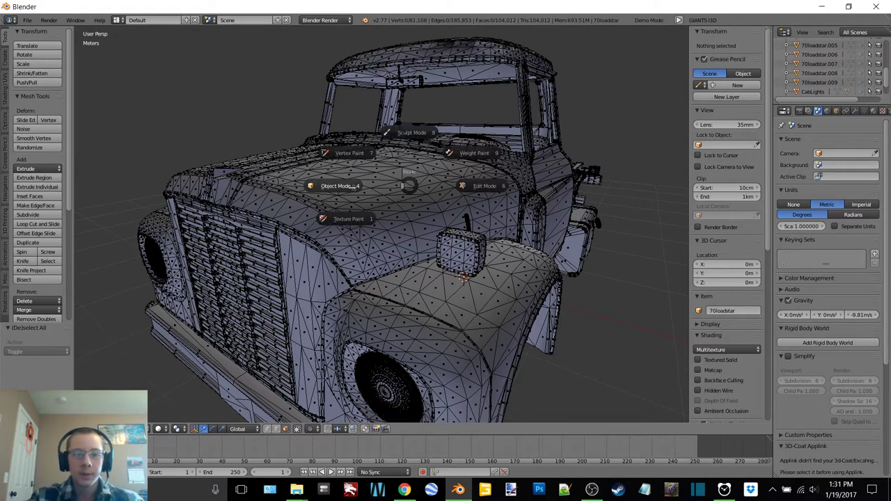
Switch to Object Mode, hide the 70loadstar body, enlarge the object list, and show the separated parts and Chrome.
{"action": "left_click", "coordinate": [352, 187]}
{"action": "scroll", "coordinate": [445, 184], "scroll_direction": "down", "scroll_amount": 3}
{"action": "middle_click_drag", "start_coordinate": [457, 184], "coordinate": [510, 240]}
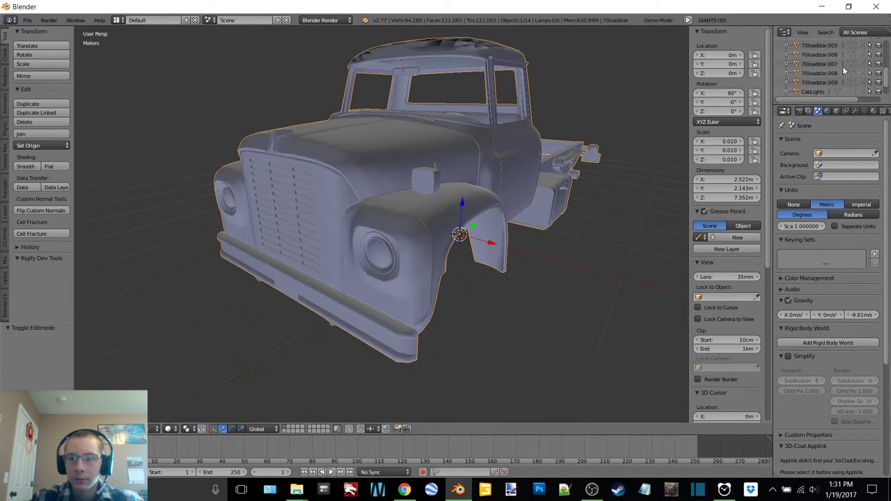
{"action": "scroll", "coordinate": [823, 82], "scroll_direction": "up", "scroll_amount": 3}
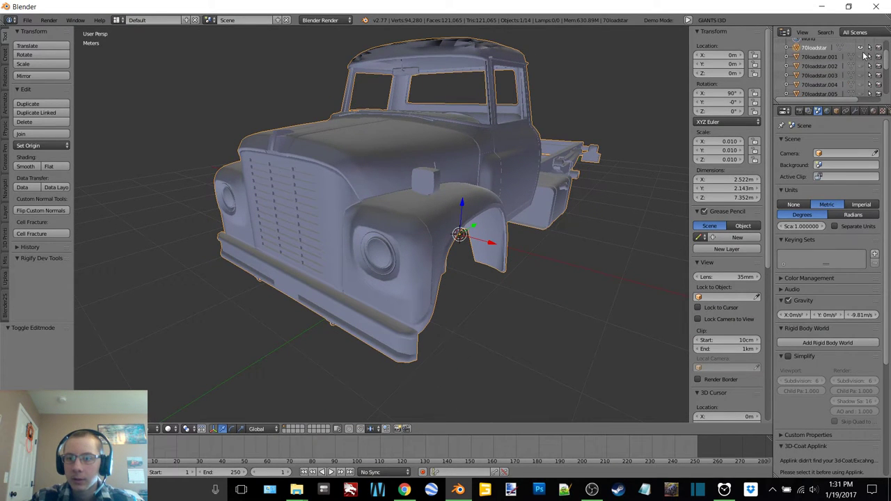
{"action": "key", "text": "h"}
{"action": "left_click_drag", "start_coordinate": [835, 103], "coordinate": [840, 488]}
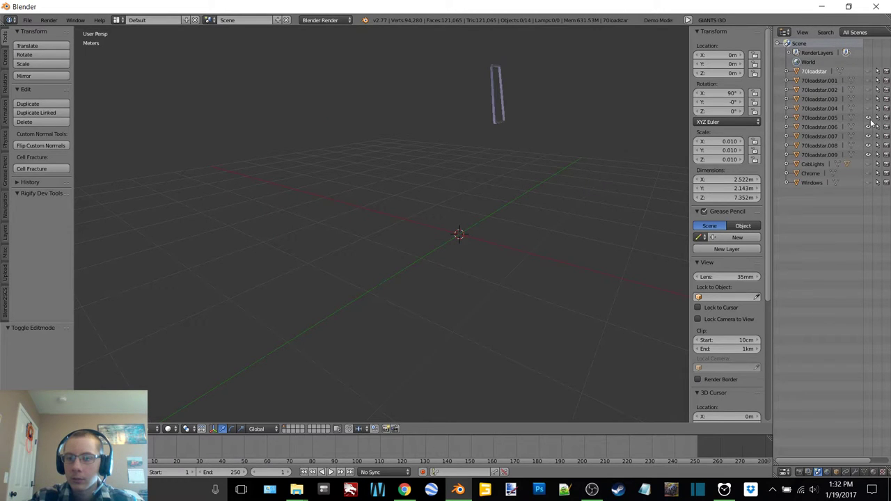
{"action": "left_click", "coordinate": [868, 81]}
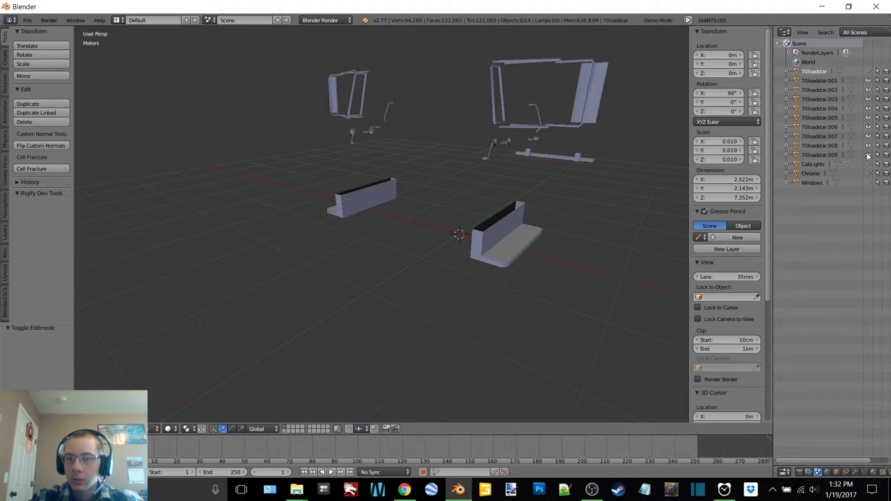
Join the objects 70loadstar.001 through 70loadstar.009 into the Chrome object.
{"action": "left_click", "coordinate": [818, 89]}
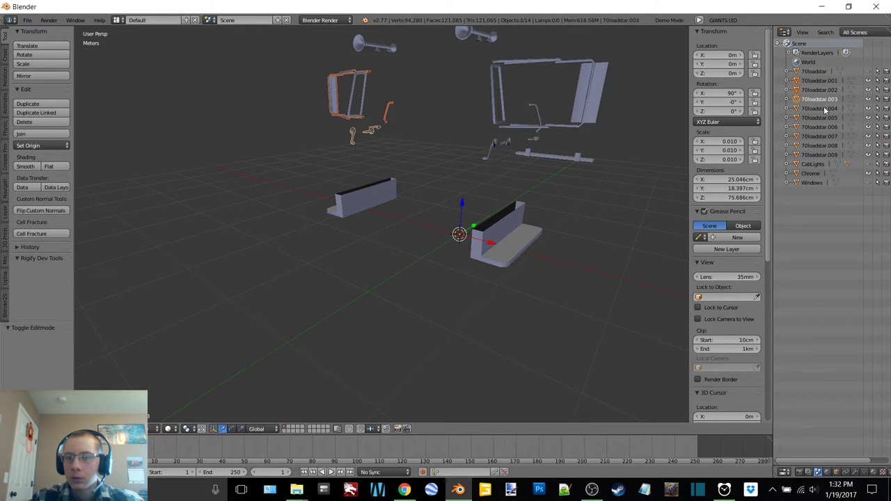
{"action": "left_click", "coordinate": [825, 108], "text": "ctrl"}
{"action": "left_click", "coordinate": [828, 118], "text": "ctrl"}
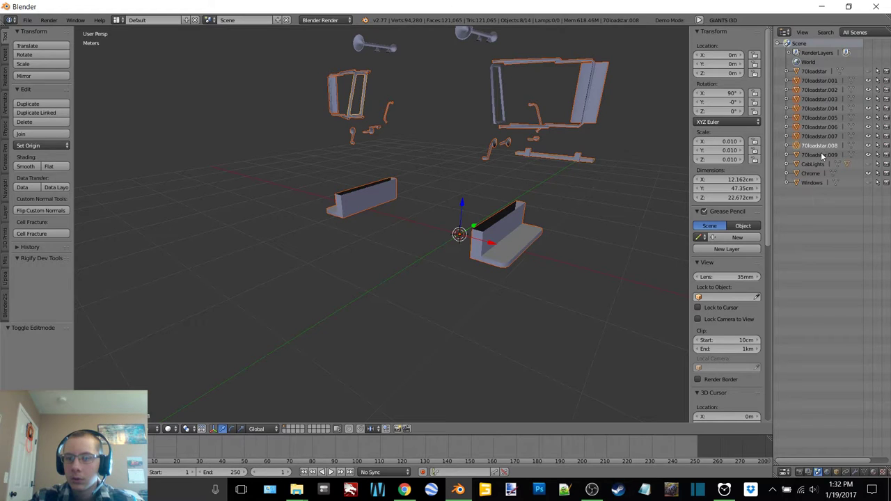
{"action": "left_click", "coordinate": [816, 175], "text": "ctrl"}
{"action": "key", "text": "ctrl+j"}
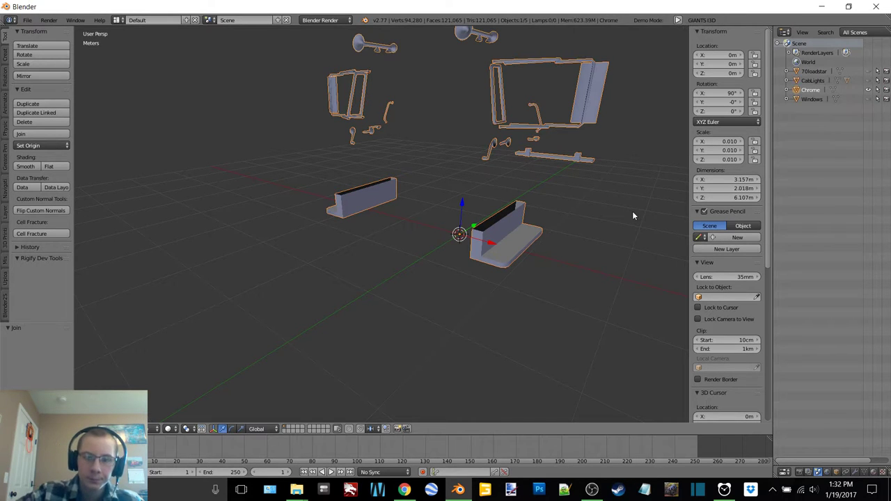
Hide the Chrome object, show the 70loadstar body again, and open it in Edit Mode.
{"action": "middle_click_drag", "start_coordinate": [640, 148], "coordinate": [494, 139]}
{"action": "left_click", "coordinate": [868, 90]}
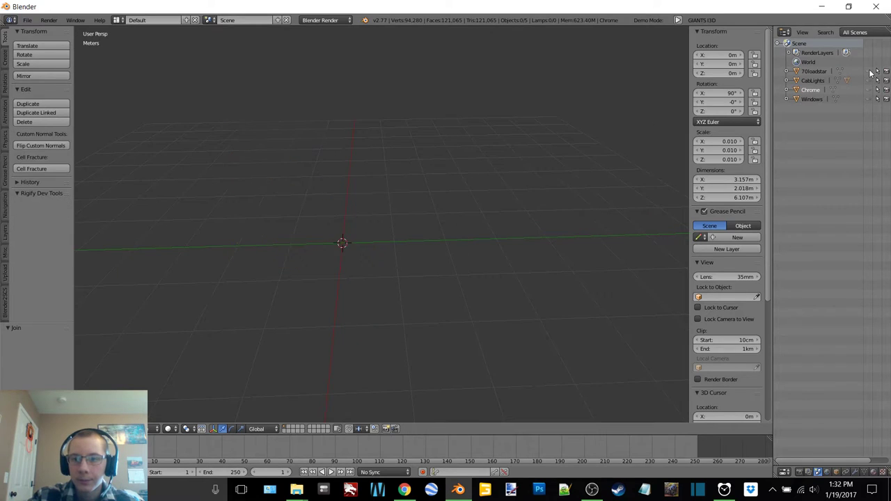
{"action": "left_click", "coordinate": [868, 72]}
{"action": "right_click", "coordinate": [360, 228]}
{"action": "mouse_move", "coordinate": [420, 197]}
{"action": "middle_mouse_down", "text": "shift"}
{"action": "mouse_move", "coordinate": [471, 183]}
{"action": "mouse_move", "coordinate": [413, 217]}
{"action": "mouse_move", "coordinate": [442, 208]}
{"action": "middle_mouse_up", "text": "shift"}
{"action": "scroll", "coordinate": [471, 178], "scroll_direction": "up", "scroll_amount": 5}
{"action": "key", "text": "Tab"}
{"action": "left_click", "coordinate": [554, 156]}
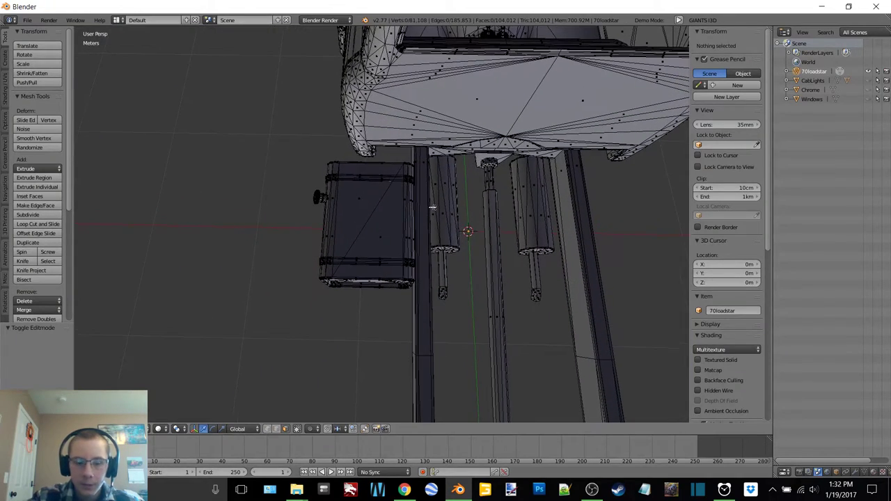
Switch to wireframe shading and select the faces of the fuel tank beside the frame rail.
{"action": "key", "text": "z"}
{"action": "left_click", "coordinate": [487, 208]}
{"action": "key", "text": "l"}
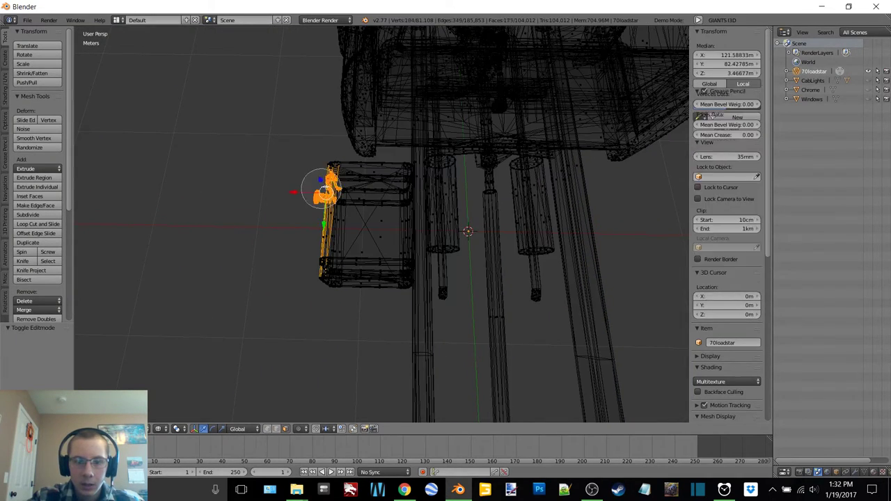
{"action": "key", "text": "l"}
{"action": "key", "text": "l"}
{"action": "key", "text": "l"}
{"action": "key", "text": "l"}
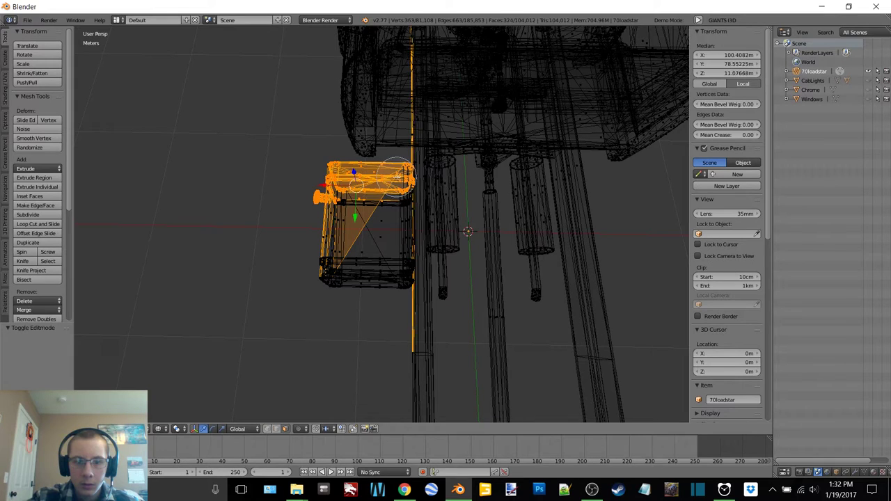
{"action": "mouse_move", "coordinate": [397, 258]}
{"action": "left_mouse_down"}
{"action": "mouse_move", "coordinate": [381, 286]}
{"action": "mouse_move", "coordinate": [328, 271]}
{"action": "mouse_move", "coordinate": [330, 220]}
{"action": "left_mouse_up"}
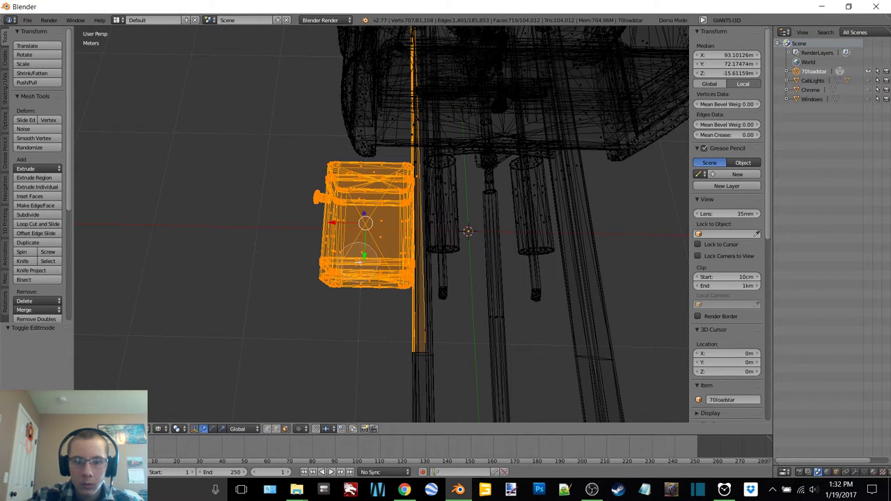
Extend the face selection over the rear frame rails, crossmembers, rear axle and leaf springs.
{"action": "middle_click_drag", "start_coordinate": [359, 209], "coordinate": [457, 186]}
{"action": "key", "text": "z"}
{"action": "left_click", "coordinate": [458, 240]}
{"action": "mouse_move", "coordinate": [459, 234]}
{"action": "middle_mouse_down"}
{"action": "mouse_move", "coordinate": [435, 204]}
{"action": "mouse_move", "coordinate": [543, 183]}
{"action": "mouse_move", "coordinate": [583, 199]}
{"action": "mouse_move", "coordinate": [309, 163]}
{"action": "mouse_move", "coordinate": [410, 195]}
{"action": "mouse_move", "coordinate": [559, 220]}
{"action": "mouse_move", "coordinate": [438, 270]}
{"action": "mouse_move", "coordinate": [440, 204]}
{"action": "mouse_move", "coordinate": [306, 232]}
{"action": "middle_mouse_up"}
{"action": "left_click", "coordinate": [473, 207]}
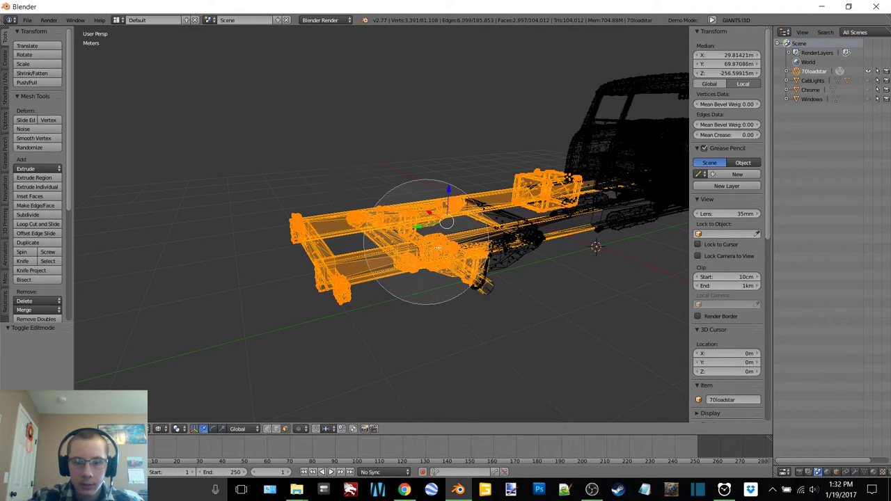
{"action": "middle_click_drag", "start_coordinate": [499, 246], "coordinate": [415, 232]}
{"action": "key", "text": "x"}
{"action": "key", "text": "Escape"}
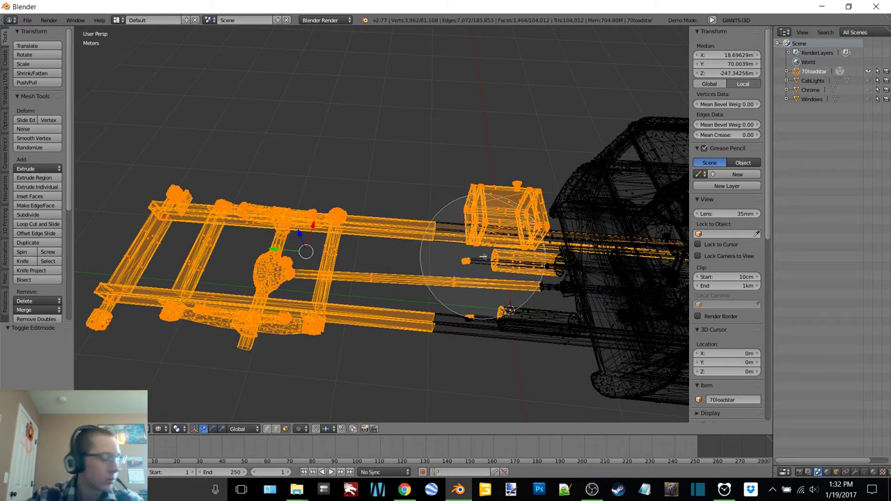
Add the frame rails near the cab, the driveshaft and both mufflers to the selection, and check it in solid shading.
{"action": "mouse_move", "coordinate": [481, 259]}
{"action": "left_mouse_down"}
{"action": "mouse_move", "coordinate": [479, 298]}
{"action": "mouse_move", "coordinate": [507, 346]}
{"action": "mouse_move", "coordinate": [494, 293]}
{"action": "left_mouse_up"}
{"action": "left_click_drag", "start_coordinate": [493, 261], "coordinate": [491, 235]}
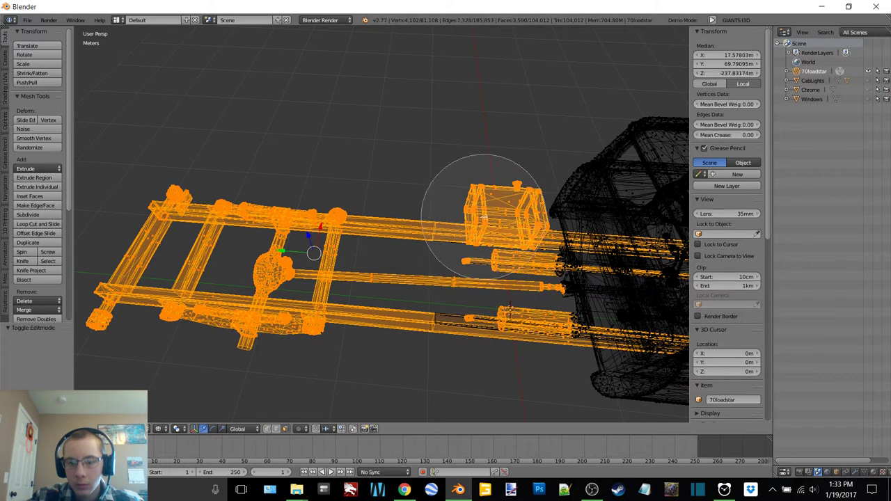
{"action": "key", "text": "z"}
{"action": "left_click", "coordinate": [471, 255]}
{"action": "mouse_move", "coordinate": [388, 267]}
{"action": "middle_mouse_down"}
{"action": "mouse_move", "coordinate": [394, 253]}
{"action": "mouse_move", "coordinate": [424, 273]}
{"action": "middle_mouse_up"}
{"action": "key", "text": "c"}
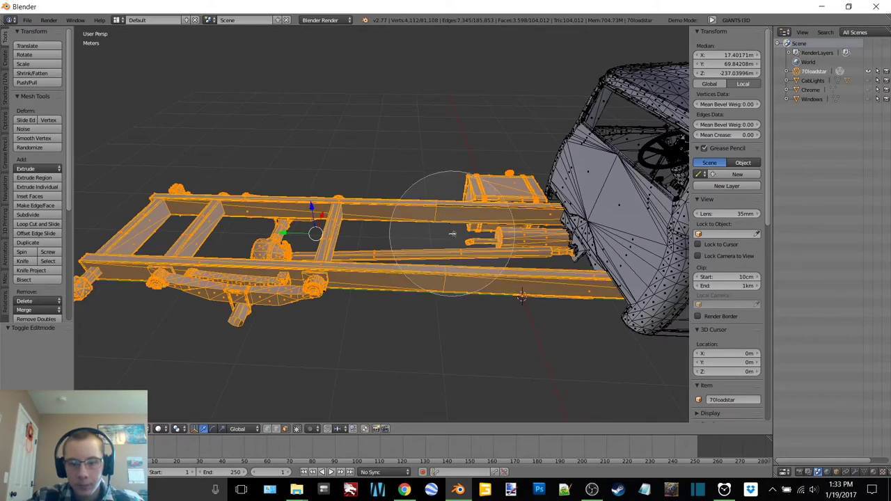
{"action": "key", "text": "Escape"}
Deselect the rounded block and its arm on one side of the frame's rear end in wireframe shading.
{"action": "middle_click_drag", "start_coordinate": [386, 231], "coordinate": [462, 224]}
{"action": "scroll", "coordinate": [409, 257], "scroll_direction": "up", "scroll_amount": 2}
{"action": "scroll", "coordinate": [432, 202], "scroll_direction": "up", "scroll_amount": 2}
{"action": "left_click", "coordinate": [519, 227]}
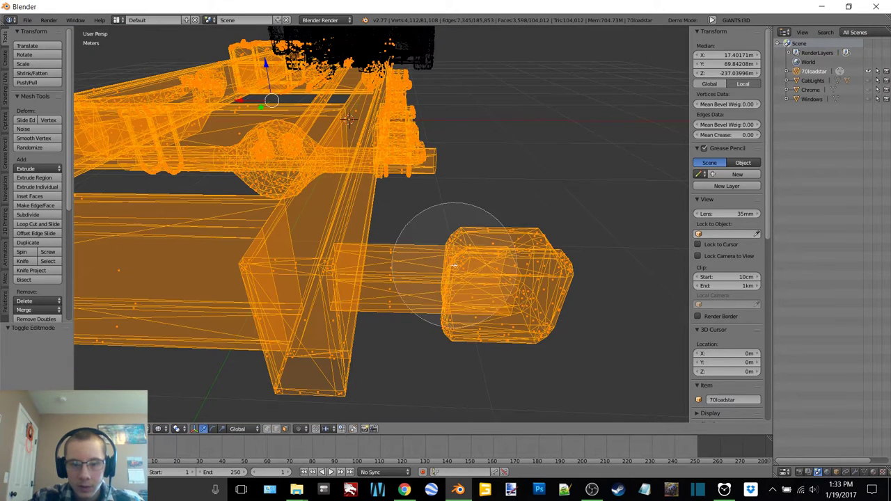
{"action": "mouse_move", "coordinate": [453, 264]}
{"action": "middle_mouse_down"}
{"action": "mouse_move", "coordinate": [427, 272]}
{"action": "mouse_move", "coordinate": [438, 308]}
{"action": "mouse_move", "coordinate": [521, 298]}
{"action": "mouse_move", "coordinate": [507, 259]}
{"action": "middle_mouse_up"}
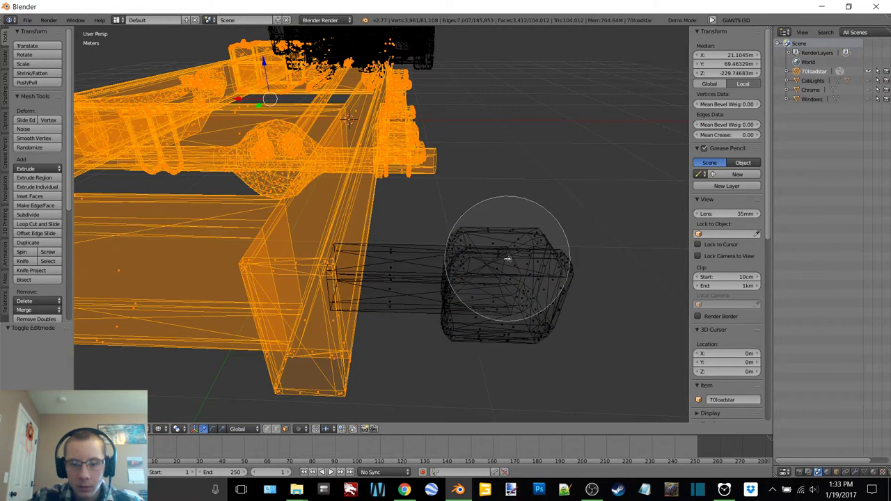
{"action": "right_click", "coordinate": [507, 259]}
Deselect the opposite rear block, its arm and the box beneath it.
{"action": "scroll", "coordinate": [487, 268], "scroll_direction": "down", "scroll_amount": 3}
{"action": "mouse_move", "coordinate": [348, 272]}
{"action": "middle_mouse_down", "text": "shift"}
{"action": "mouse_move", "coordinate": [481, 261]}
{"action": "mouse_move", "coordinate": [461, 260]}
{"action": "middle_mouse_up", "text": "shift"}
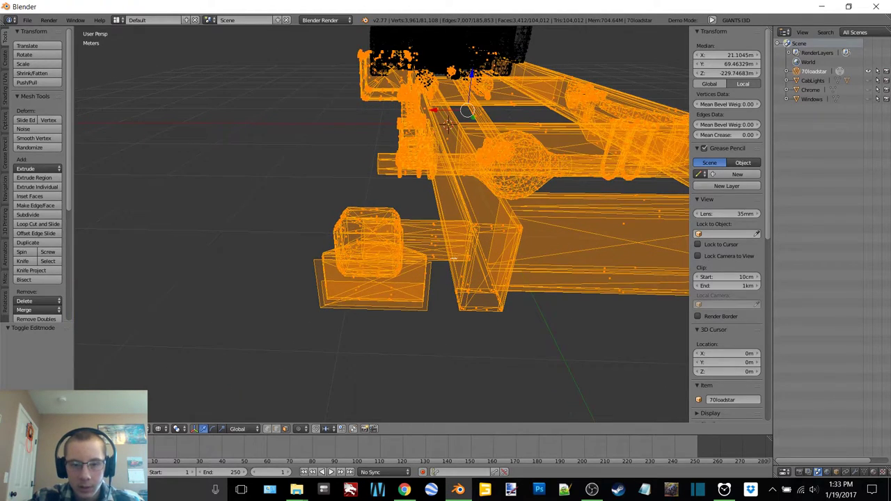
{"action": "key", "text": "c"}
{"action": "mouse_move", "coordinate": [342, 296]}
{"action": "middle_mouse_down"}
{"action": "mouse_move", "coordinate": [373, 252]}
{"action": "mouse_move", "coordinate": [346, 269]}
{"action": "mouse_move", "coordinate": [688, 303]}
{"action": "middle_mouse_up"}
{"action": "right_click", "coordinate": [381, 249]}
Deselect the muffler and tailpipe next to the fuel tank.
{"action": "middle_click_drag", "start_coordinate": [341, 271], "coordinate": [438, 258]}
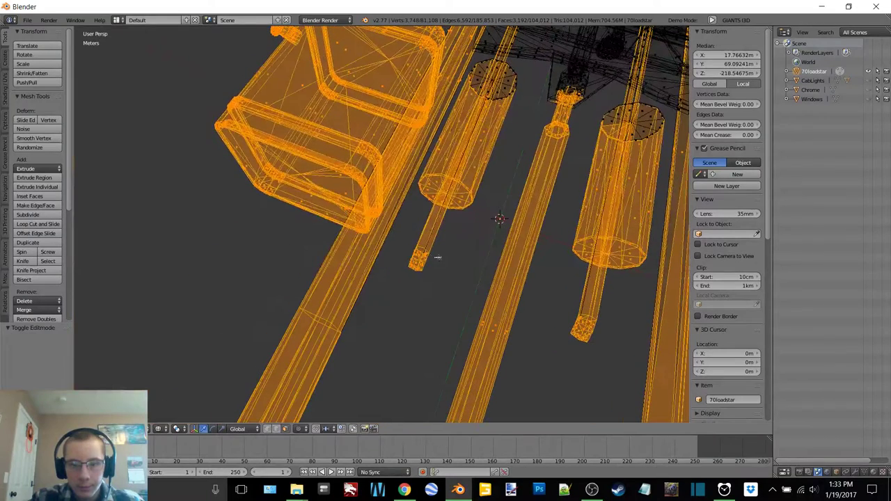
{"action": "key", "text": "c"}
{"action": "scroll", "coordinate": [426, 268], "scroll_direction": "up", "scroll_amount": 5}
{"action": "middle_click", "coordinate": [420, 259]}
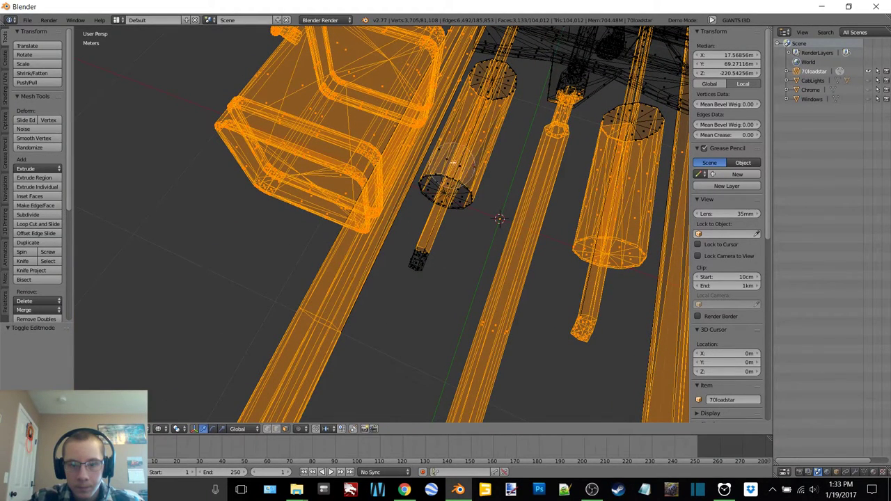
{"action": "mouse_move", "coordinate": [457, 152]}
{"action": "middle_mouse_down"}
{"action": "mouse_move", "coordinate": [471, 162]}
{"action": "mouse_move", "coordinate": [439, 223]}
{"action": "mouse_move", "coordinate": [480, 104]}
{"action": "mouse_move", "coordinate": [490, 112]}
{"action": "middle_mouse_up"}
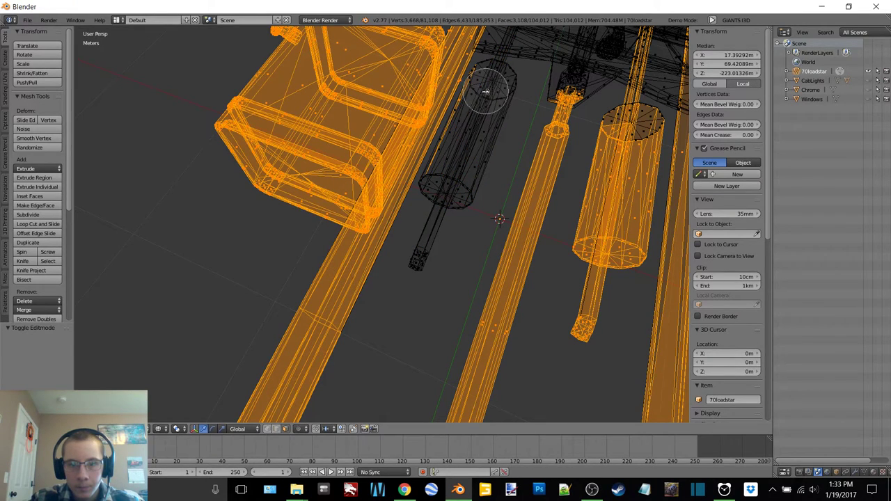
{"action": "right_click", "coordinate": [482, 100]}
Deselect the second muffler and its tailpipe on the far side of the driveshaft.
{"action": "middle_click_drag", "start_coordinate": [537, 209], "coordinate": [497, 222], "text": "shift"}
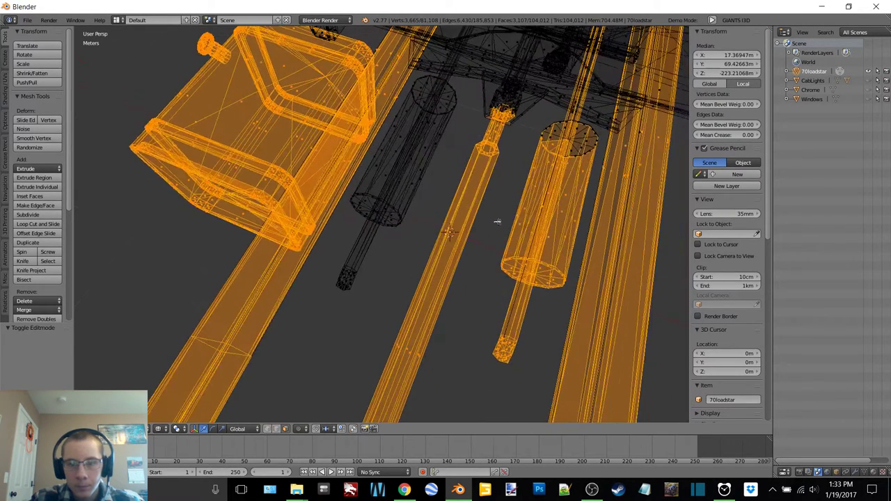
{"action": "middle_click_drag", "start_coordinate": [559, 143], "coordinate": [546, 225]}
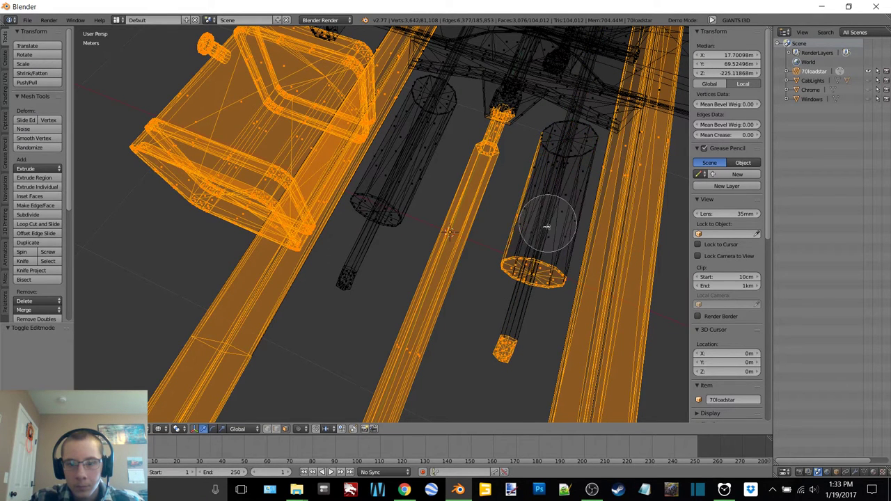
{"action": "middle_click_drag", "start_coordinate": [547, 169], "coordinate": [533, 282]}
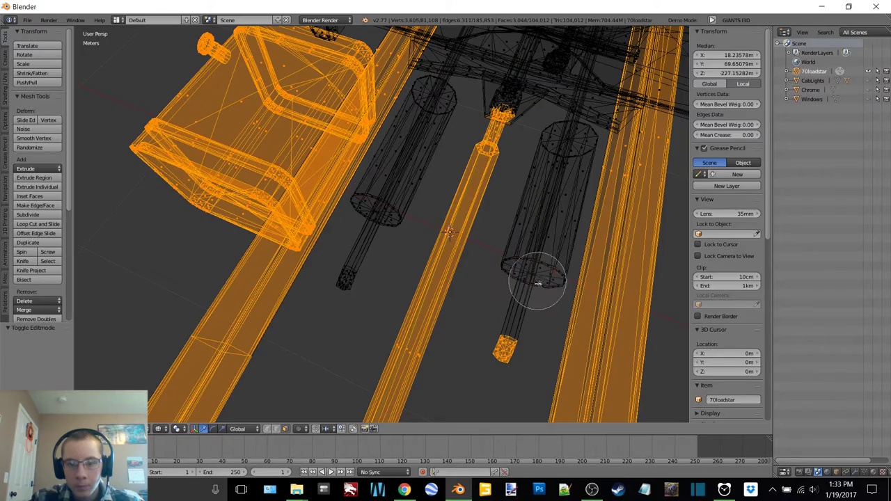
{"action": "key", "text": "Escape"}
{"action": "key", "text": "c"}
{"action": "key", "text": "Escape"}
{"action": "mouse_move", "coordinate": [509, 350]}
{"action": "middle_mouse_down"}
{"action": "mouse_move", "coordinate": [503, 302]}
{"action": "mouse_move", "coordinate": [464, 299]}
{"action": "mouse_move", "coordinate": [453, 314]}
{"action": "mouse_move", "coordinate": [422, 199]}
{"action": "mouse_move", "coordinate": [445, 300]}
{"action": "mouse_move", "coordinate": [394, 298]}
{"action": "mouse_move", "coordinate": [428, 229]}
{"action": "mouse_move", "coordinate": [439, 227]}
{"action": "middle_mouse_up"}
Separate the selected chassis faces into their own object and name it Frame.
{"action": "key", "text": "z"}
{"action": "scroll", "coordinate": [393, 298], "scroll_direction": "down", "scroll_amount": 6}
{"action": "key", "text": "p"}
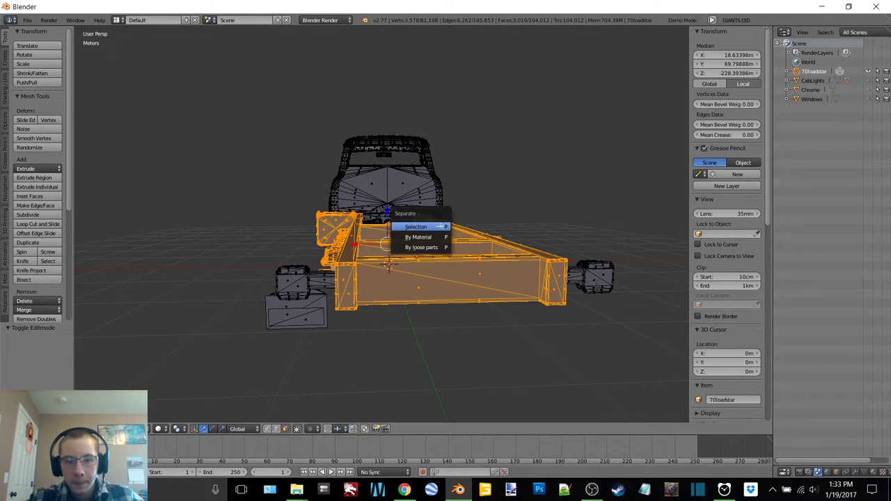
{"action": "left_click", "coordinate": [419, 224]}
{"action": "double_click", "coordinate": [816, 81]}
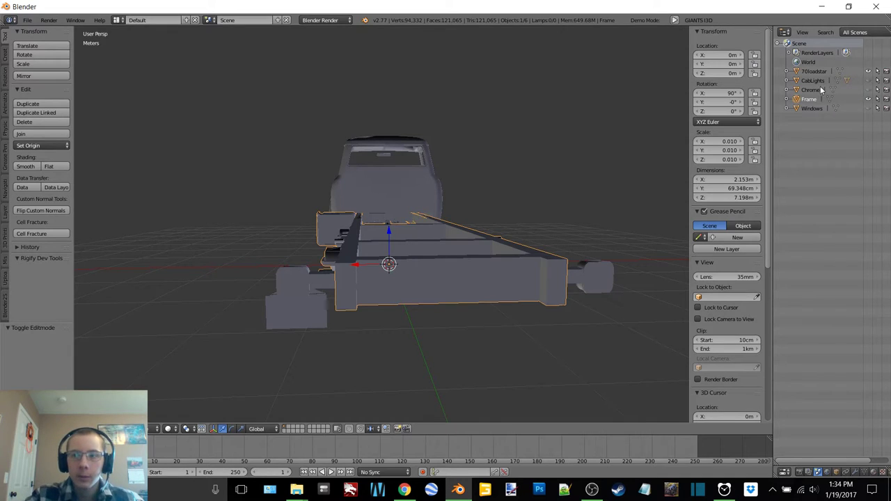
Hide the Frame object and open the 70loadstar body in Edit Mode.
{"action": "left_click", "coordinate": [867, 99]}
{"action": "middle_click_drag", "start_coordinate": [577, 202], "coordinate": [390, 208]}
{"action": "scroll", "coordinate": [390, 207], "scroll_direction": "up", "scroll_amount": 6}
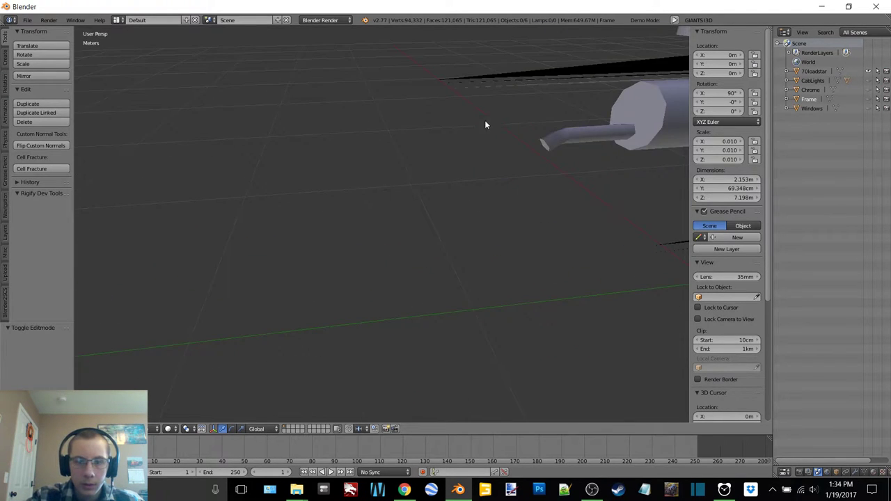
{"action": "middle_click_drag", "start_coordinate": [486, 125], "coordinate": [461, 140]}
{"action": "key", "text": "z"}
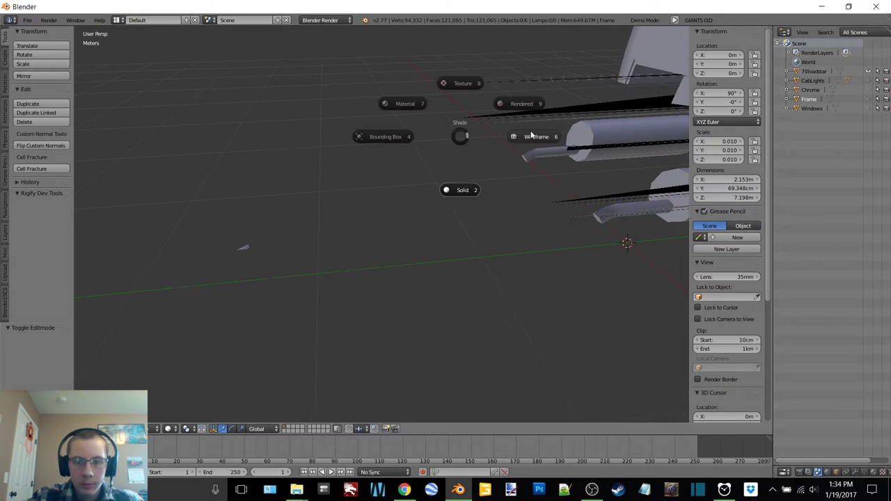
{"action": "right_click", "coordinate": [606, 144]}
{"action": "key", "text": "ctrl+Tab"}
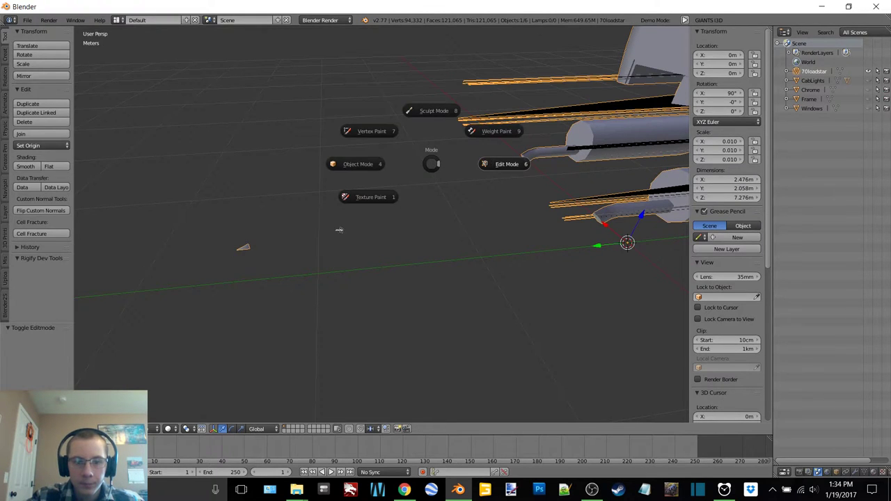
Select the stray rear face and the leftover frame rail strips, and separate them into a new object.
{"action": "key", "text": "c"}
{"action": "left_click", "coordinate": [255, 243]}
{"action": "right_click", "coordinate": [255, 243]}
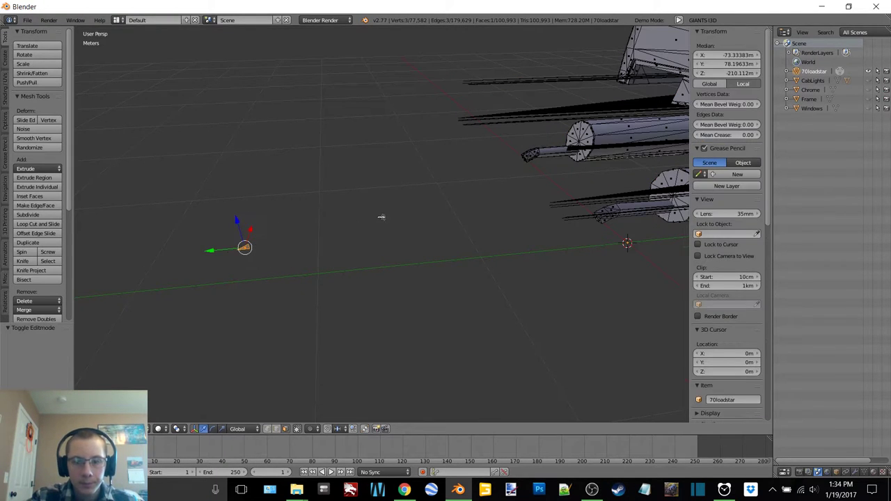
{"action": "mouse_move", "coordinate": [381, 217]}
{"action": "middle_mouse_down"}
{"action": "mouse_move", "coordinate": [270, 272]}
{"action": "mouse_move", "coordinate": [436, 225]}
{"action": "mouse_move", "coordinate": [499, 232]}
{"action": "mouse_move", "coordinate": [489, 213]}
{"action": "mouse_move", "coordinate": [499, 208]}
{"action": "mouse_move", "coordinate": [492, 165]}
{"action": "mouse_move", "coordinate": [357, 175]}
{"action": "middle_mouse_up"}
{"action": "key", "text": "c"}
{"action": "left_click", "coordinate": [448, 228]}
{"action": "key", "text": "Escape"}
{"action": "key", "text": "c"}
{"action": "left_click_drag", "start_coordinate": [219, 175], "coordinate": [236, 192]}
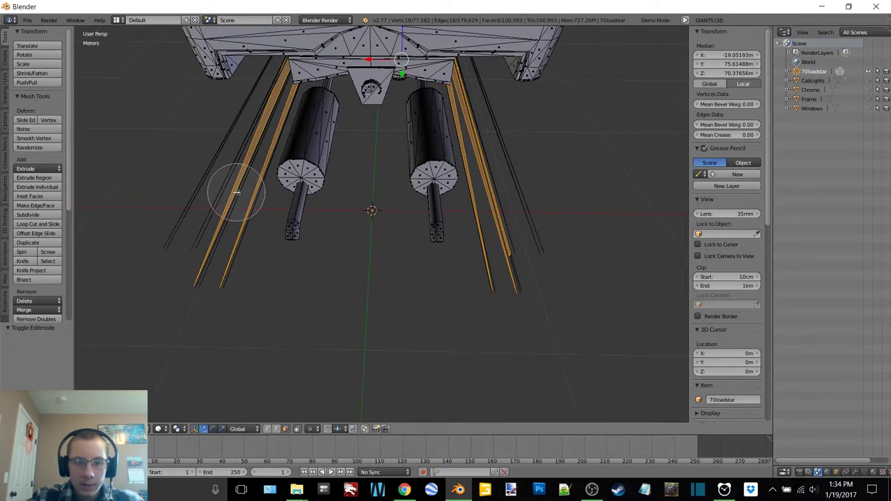
{"action": "middle_click_drag", "start_coordinate": [663, 171], "coordinate": [488, 223]}
{"action": "left_click", "coordinate": [445, 204]}
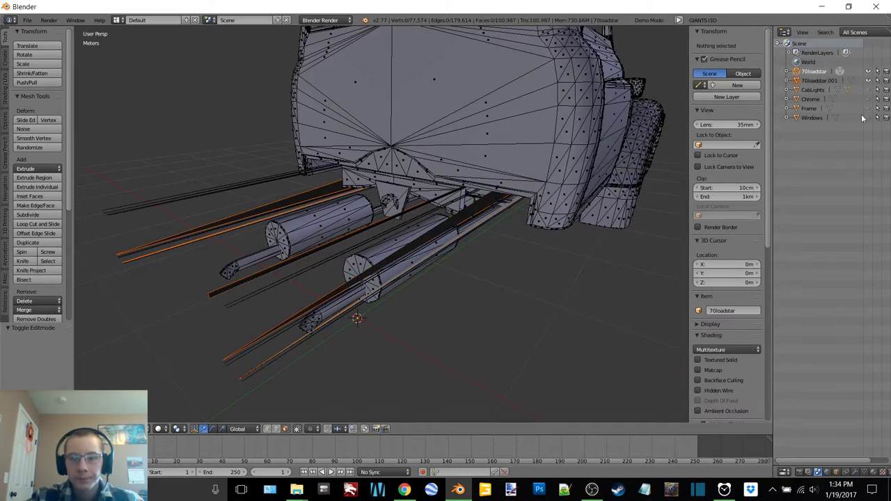
Hide the 70loadstar.001 object and examine the remaining truck body for leftover frame parts.
{"action": "left_click", "coordinate": [868, 81]}
{"action": "middle_click_drag", "start_coordinate": [475, 222], "coordinate": [384, 188]}
{"action": "scroll", "coordinate": [384, 188], "scroll_direction": "down", "scroll_amount": 6}
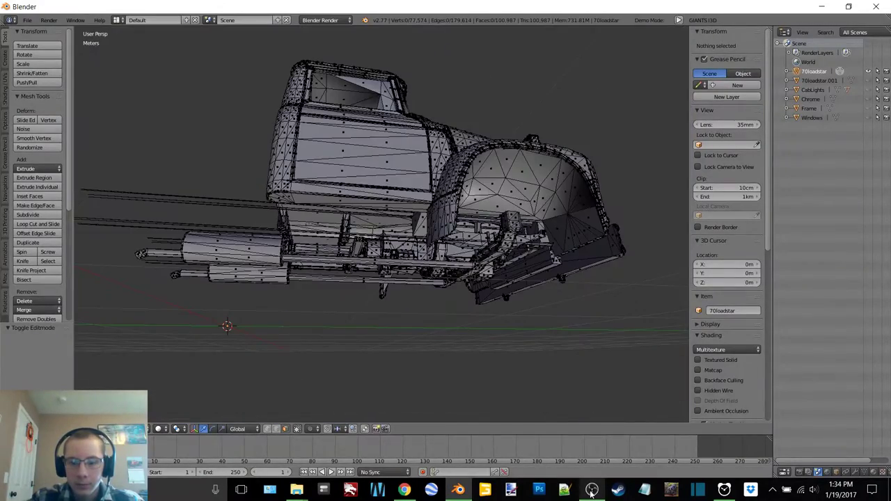
{"action": "left_click", "coordinate": [592, 491]}
{"action": "left_click", "coordinate": [608, 61]}
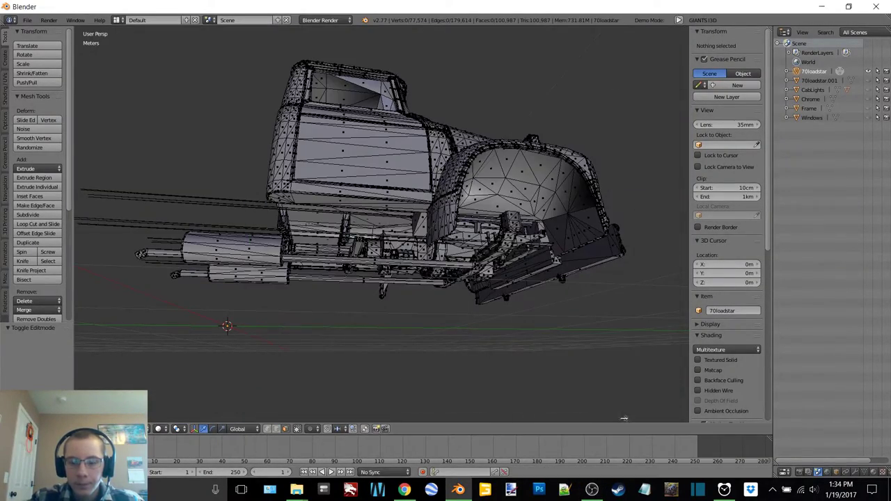
Return to Object Mode, show 70loadstar.001 and Frame, and join 70loadstar.001 into the Frame object.
{"action": "middle_click_drag", "start_coordinate": [417, 265], "coordinate": [557, 248]}
{"action": "key", "text": "Tab"}
{"action": "left_click", "coordinate": [480, 245]}
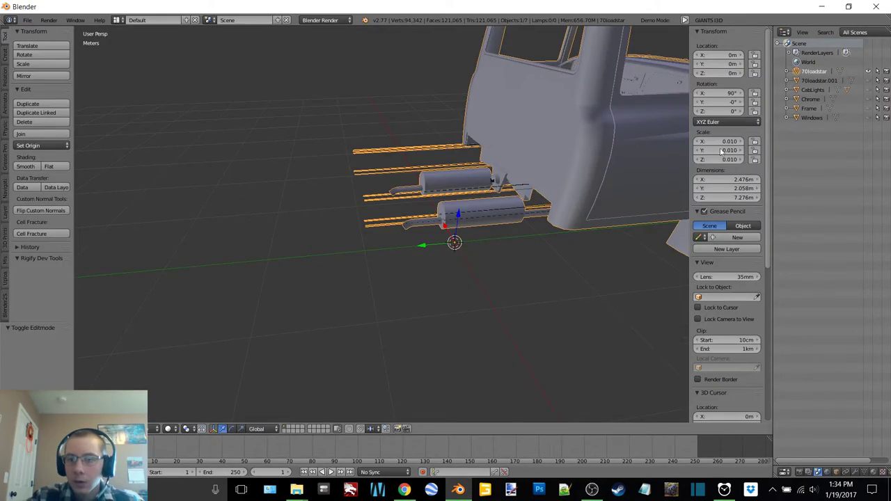
{"action": "left_click", "coordinate": [868, 81]}
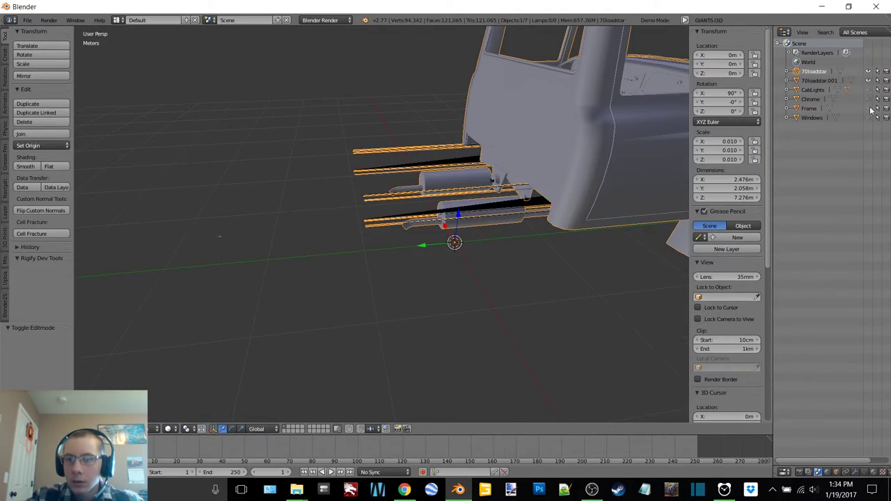
{"action": "left_click", "coordinate": [868, 109]}
{"action": "left_click", "coordinate": [819, 82]}
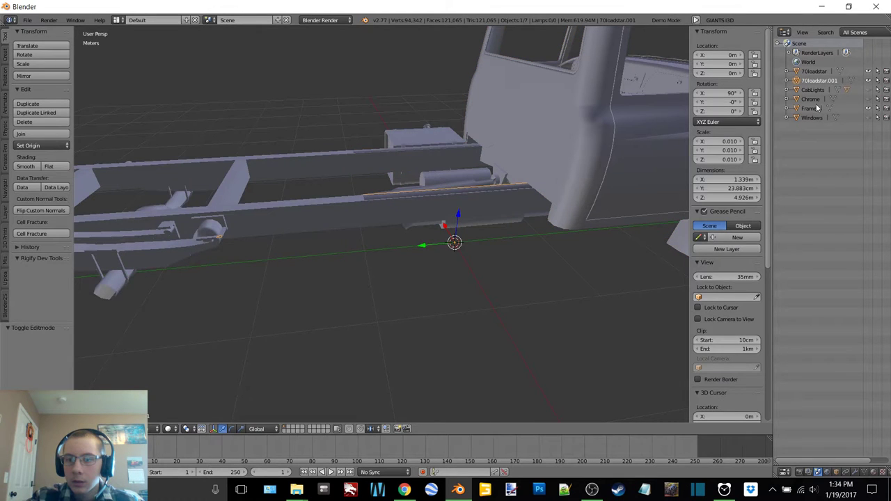
{"action": "left_click", "coordinate": [818, 108]}
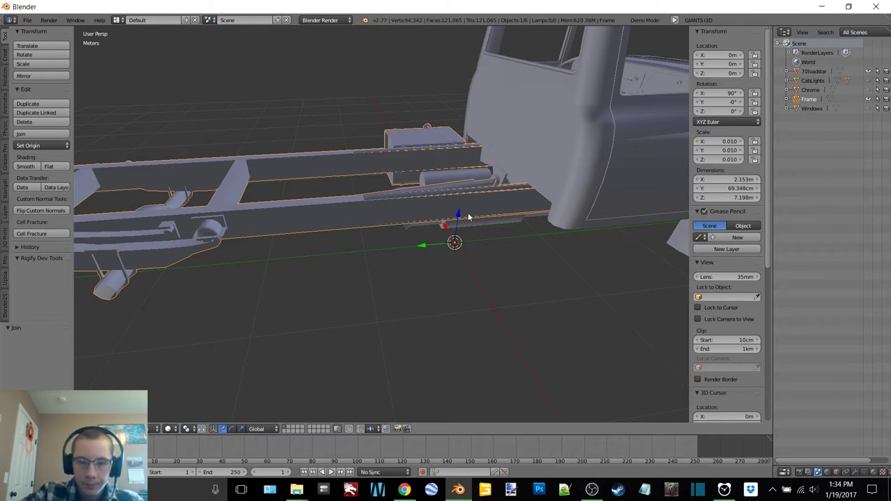
Hide the Frame object again and open the 70loadstar body in Edit Mode at its two rear blocks.
{"action": "left_click", "coordinate": [868, 100]}
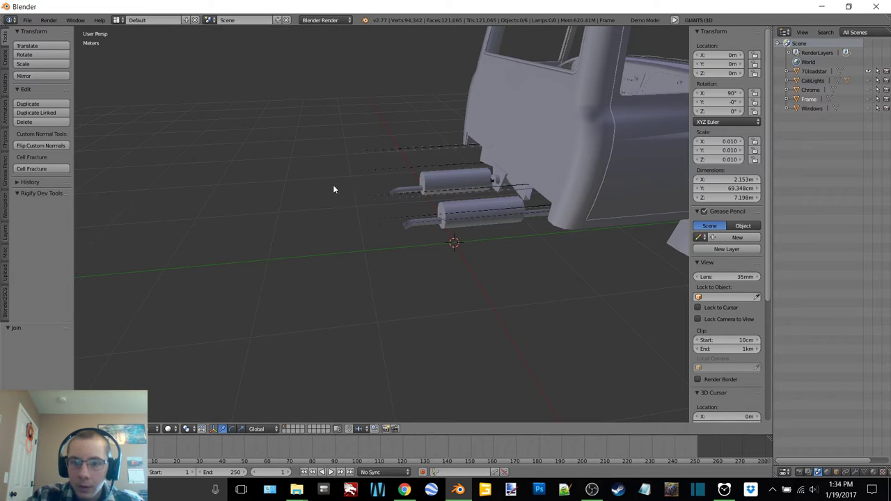
{"action": "middle_click_drag", "start_coordinate": [333, 186], "coordinate": [422, 202], "text": "shift"}
{"action": "right_click", "coordinate": [397, 257]}
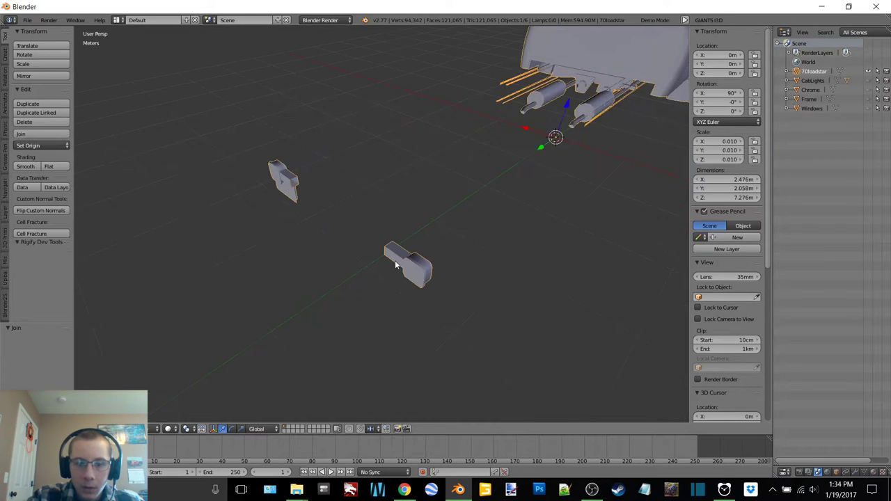
{"action": "scroll", "coordinate": [393, 259], "scroll_direction": "up", "scroll_amount": 3}
{"action": "middle_click_drag", "start_coordinate": [392, 259], "coordinate": [452, 259]}
{"action": "key", "text": "Tab"}
{"action": "left_click", "coordinate": [484, 259]}
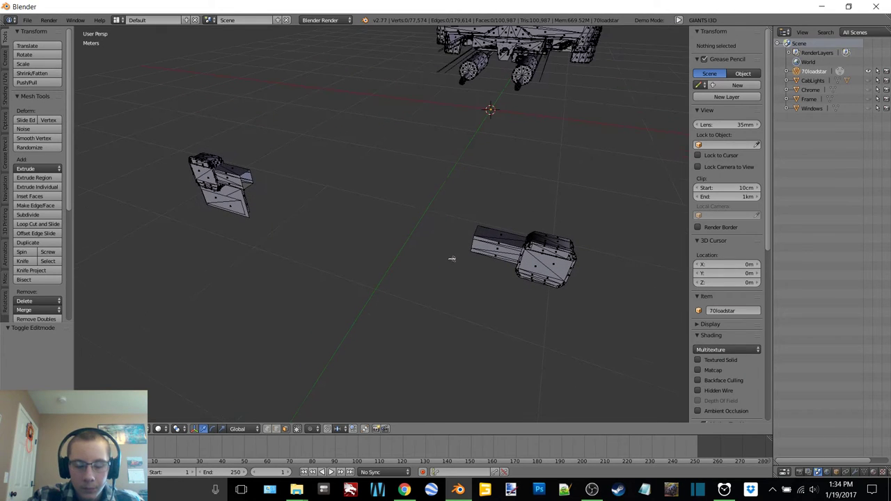
Select all faces of the rear block and arm that has no box beneath it, using wireframe shading.
{"action": "key", "text": "z"}
{"action": "left_click", "coordinate": [493, 248]}
{"action": "key", "text": "a"}
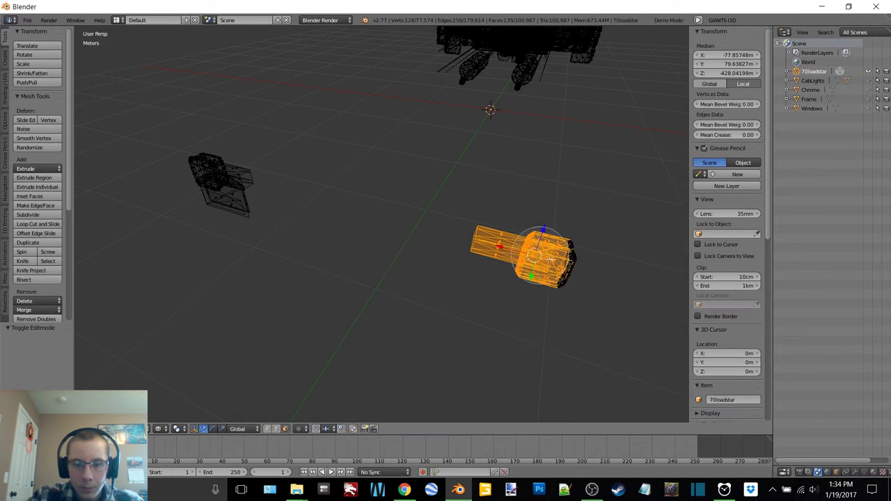
{"action": "middle_click_drag", "start_coordinate": [468, 249], "coordinate": [477, 242]}
{"action": "key", "text": "z"}
{"action": "left_click", "coordinate": [462, 283]}
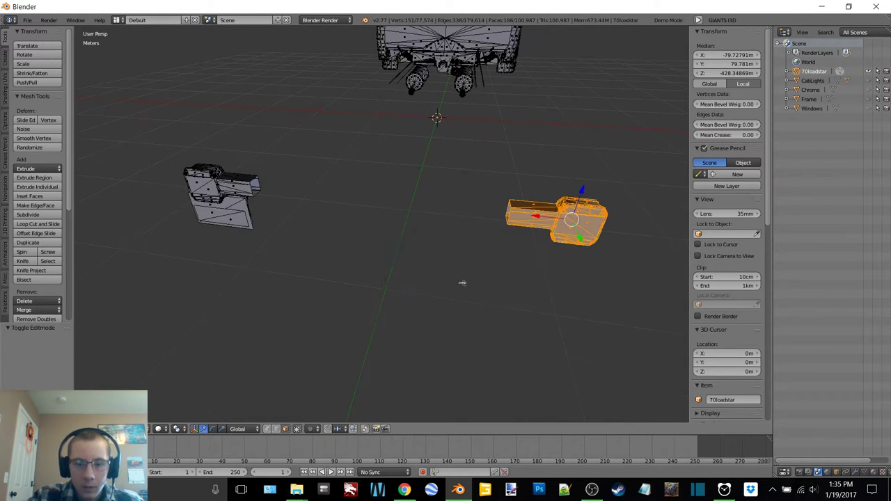
Separate the selected rear block and arm into its own object, and circle-select the opposite rear block and arm in wireframe shading.
{"action": "key", "text": "p"}
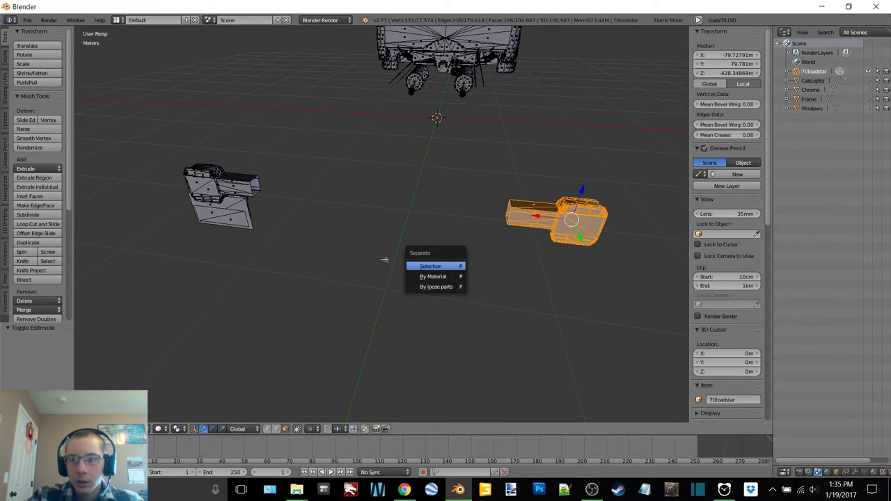
{"action": "key", "text": "Return"}
{"action": "mouse_move", "coordinate": [390, 247]}
{"action": "middle_mouse_down"}
{"action": "mouse_move", "coordinate": [352, 238]}
{"action": "mouse_move", "coordinate": [389, 220]}
{"action": "mouse_move", "coordinate": [441, 236]}
{"action": "mouse_move", "coordinate": [391, 220]}
{"action": "mouse_move", "coordinate": [461, 171]}
{"action": "mouse_move", "coordinate": [438, 174]}
{"action": "middle_mouse_up"}
{"action": "scroll", "coordinate": [444, 176], "scroll_direction": "up", "scroll_amount": 5}
{"action": "key", "text": "z"}
{"action": "left_click", "coordinate": [513, 174]}
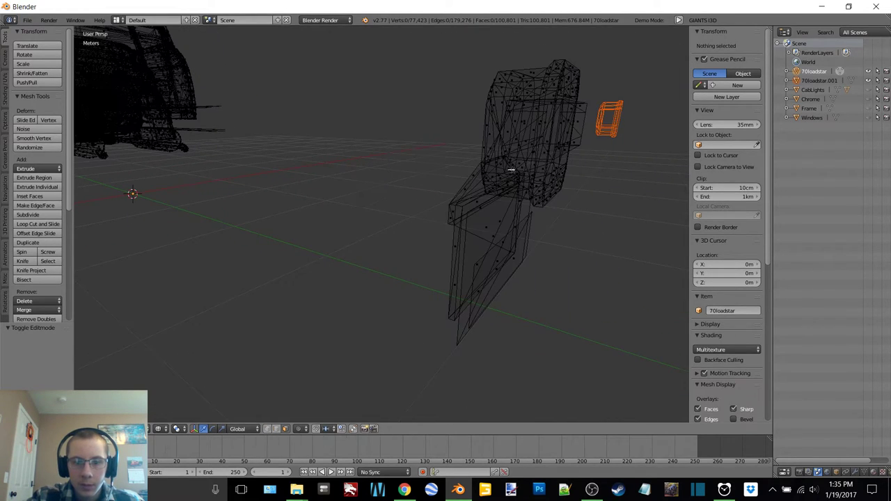
{"action": "middle_click_drag", "start_coordinate": [513, 173], "coordinate": [501, 156]}
{"action": "key", "text": "c"}
{"action": "mouse_move", "coordinate": [485, 118]}
{"action": "left_mouse_down"}
{"action": "mouse_move", "coordinate": [427, 160]}
{"action": "mouse_move", "coordinate": [453, 208]}
{"action": "mouse_move", "coordinate": [512, 201]}
{"action": "mouse_move", "coordinate": [487, 153]}
{"action": "mouse_move", "coordinate": [483, 96]}
{"action": "mouse_move", "coordinate": [550, 153]}
{"action": "mouse_move", "coordinate": [554, 104]}
{"action": "left_mouse_up"}
{"action": "key", "text": "z"}
{"action": "left_click", "coordinate": [530, 172]}
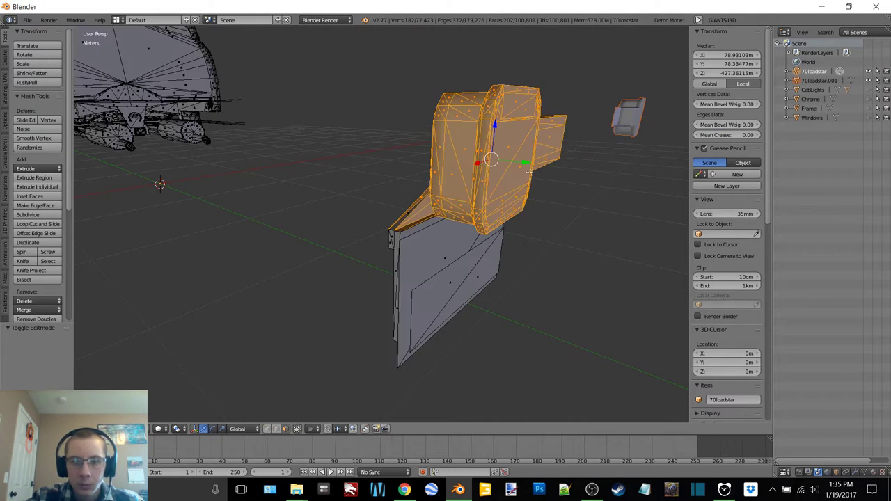
Deselect the bracket faces above the hanging box and separate the remaining selected block and arm into its own object.
{"action": "mouse_move", "coordinate": [395, 227]}
{"action": "middle_mouse_down"}
{"action": "mouse_move", "coordinate": [478, 243]}
{"action": "mouse_move", "coordinate": [540, 273]}
{"action": "mouse_move", "coordinate": [573, 248]}
{"action": "mouse_move", "coordinate": [563, 232]}
{"action": "mouse_move", "coordinate": [443, 235]}
{"action": "mouse_move", "coordinate": [311, 187]}
{"action": "mouse_move", "coordinate": [397, 267]}
{"action": "middle_mouse_up"}
{"action": "right_click", "coordinate": [573, 230]}
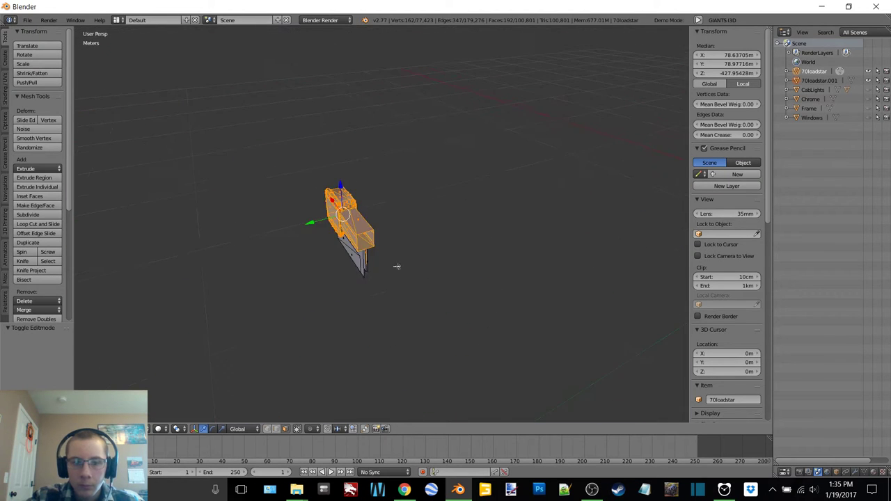
{"action": "scroll", "coordinate": [397, 267], "scroll_direction": "up", "scroll_amount": 4}
{"action": "mouse_move", "coordinate": [428, 223]}
{"action": "middle_mouse_down"}
{"action": "mouse_move", "coordinate": [380, 207]}
{"action": "mouse_move", "coordinate": [430, 181]}
{"action": "middle_mouse_up"}
{"action": "key", "text": "z"}
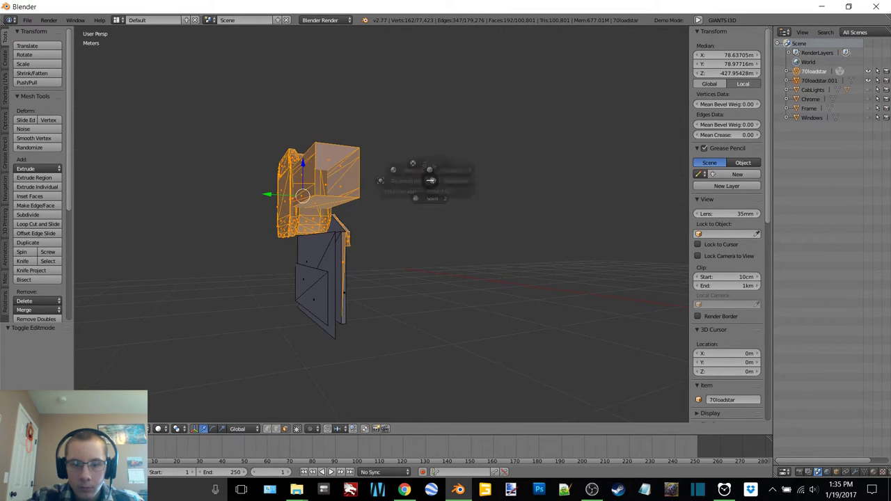
{"action": "left_click", "coordinate": [494, 185]}
{"action": "key", "text": "c"}
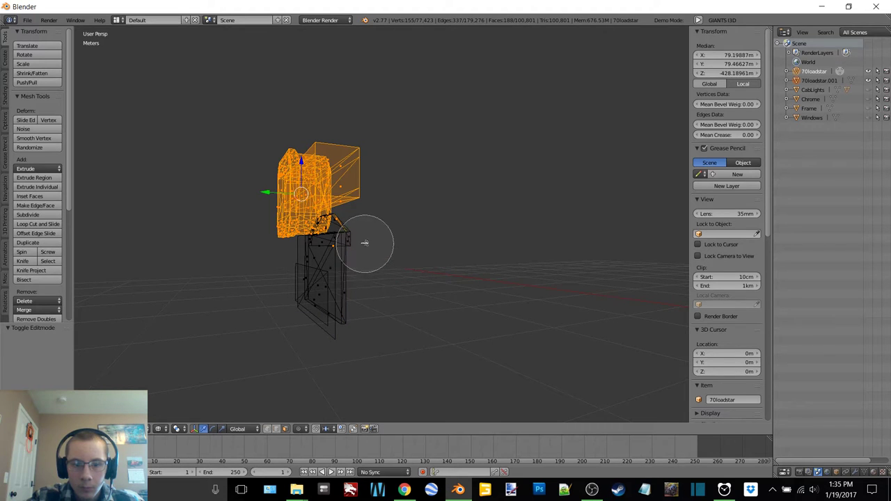
{"action": "key", "text": "Escape"}
{"action": "mouse_move", "coordinate": [357, 253]}
{"action": "middle_mouse_down"}
{"action": "mouse_move", "coordinate": [334, 252]}
{"action": "mouse_move", "coordinate": [374, 272]}
{"action": "mouse_move", "coordinate": [402, 251]}
{"action": "mouse_move", "coordinate": [390, 247]}
{"action": "middle_mouse_up"}
{"action": "key", "text": "c"}
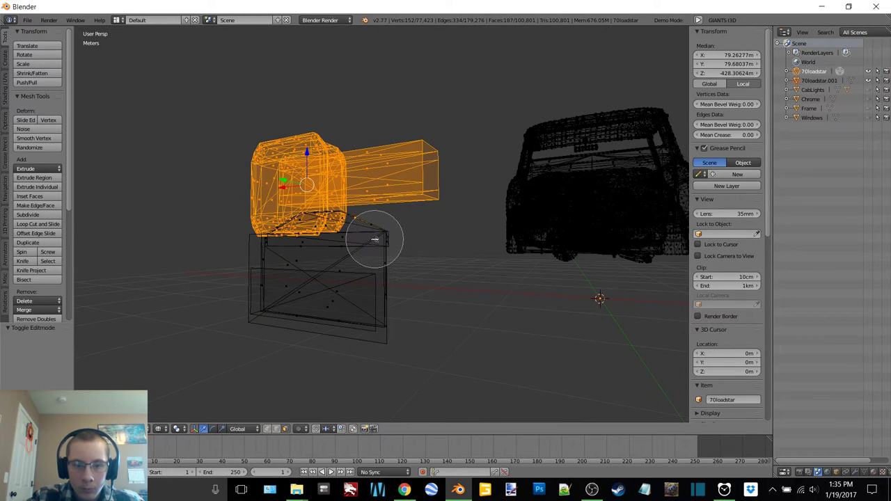
{"action": "key", "text": "Escape"}
{"action": "scroll", "coordinate": [369, 240], "scroll_direction": "up", "scroll_amount": 6}
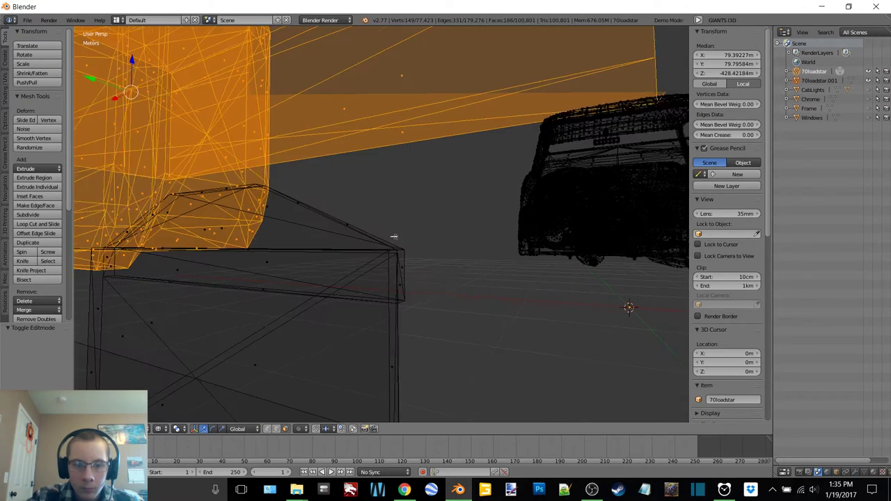
{"action": "mouse_move", "coordinate": [348, 230]}
{"action": "middle_mouse_down"}
{"action": "mouse_move", "coordinate": [343, 241]}
{"action": "mouse_move", "coordinate": [500, 256]}
{"action": "middle_mouse_up"}
{"action": "key", "text": "z"}
{"action": "left_click", "coordinate": [343, 294]}
{"action": "scroll", "coordinate": [499, 256], "scroll_direction": "down", "scroll_amount": 5}
{"action": "key", "text": "p"}
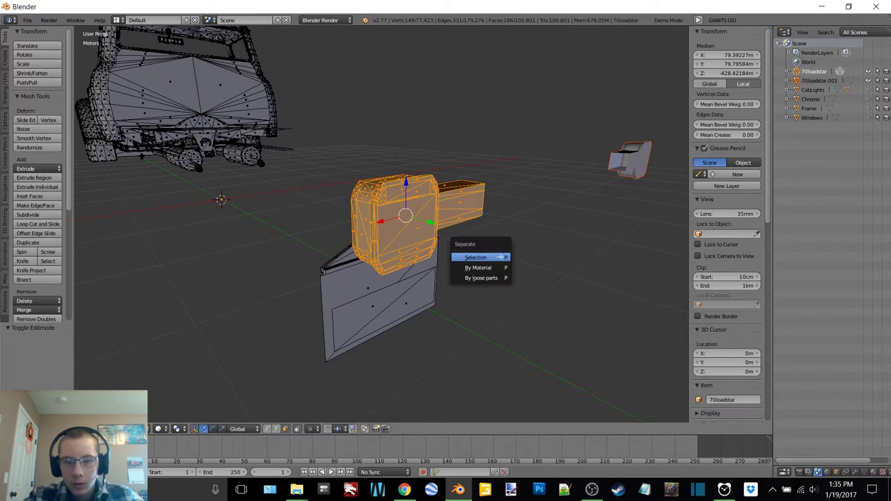
{"action": "left_click", "coordinate": [499, 257]}
Return to Object Mode, join 70loadstar.001 and 70loadstar.002 into one object, and name it Taillights.
{"action": "key", "text": "Tab"}
{"action": "left_click", "coordinate": [822, 82]}
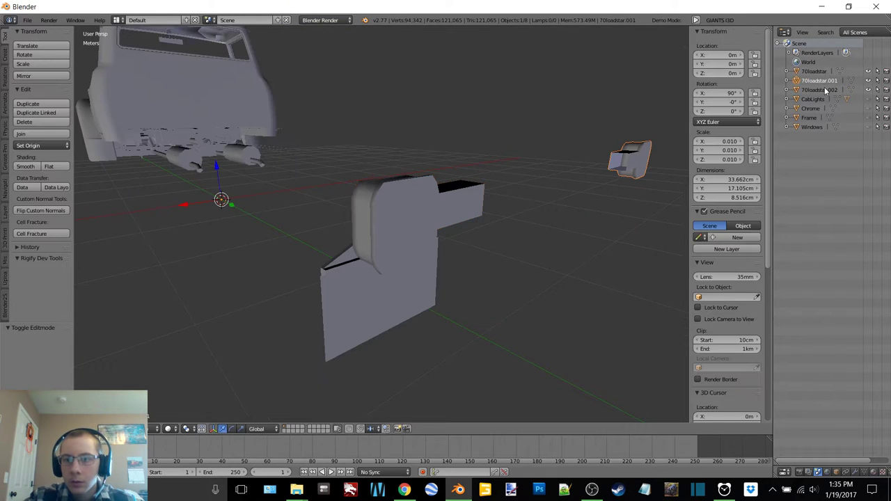
{"action": "left_click", "coordinate": [825, 90], "text": "shift"}
{"action": "key", "text": "ctrl+j"}
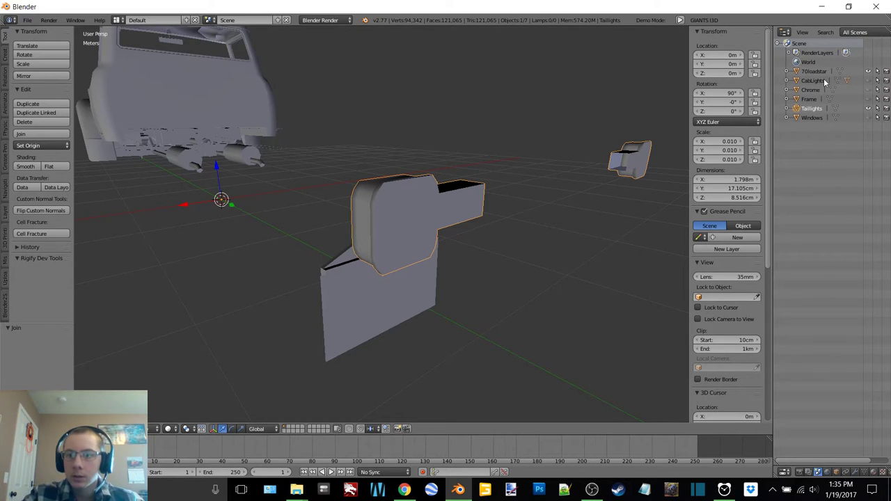
Open the Taillights object in Edit Mode at the rear face of the block above the hanging box.
{"action": "key", "text": "Tab"}
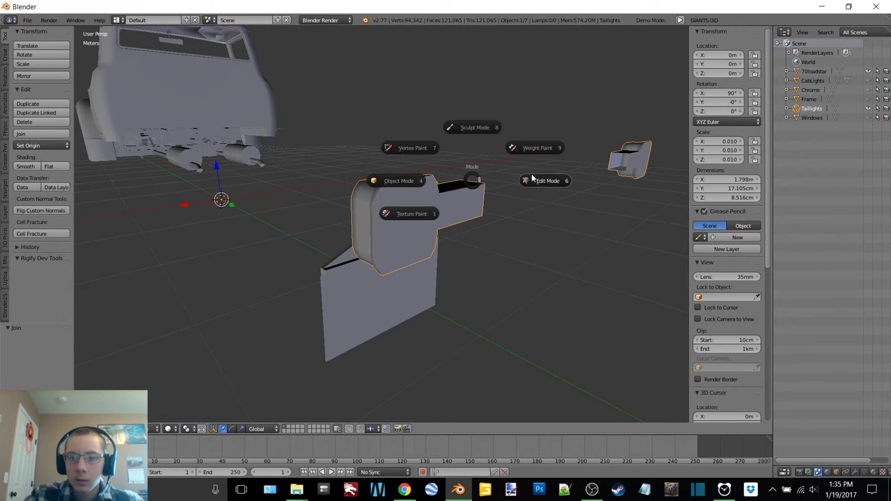
{"action": "left_click", "coordinate": [535, 180]}
{"action": "middle_click_drag", "start_coordinate": [465, 181], "coordinate": [412, 182]}
{"action": "scroll", "coordinate": [413, 183], "scroll_direction": "up", "scroll_amount": 5}
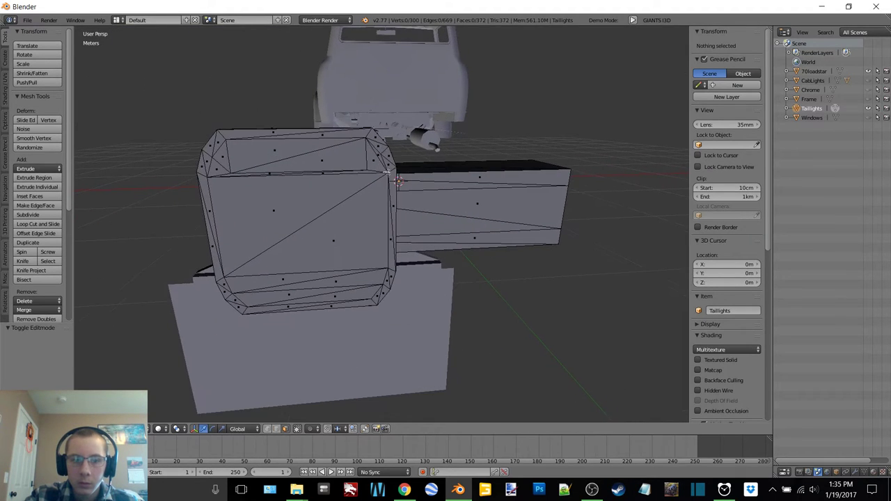
{"action": "scroll", "coordinate": [405, 183], "scroll_direction": "up", "scroll_amount": 1}
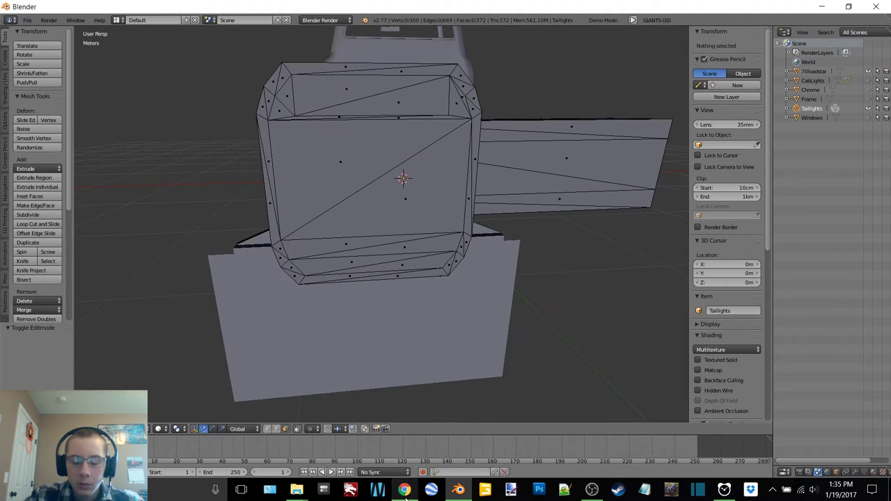
Switch to Chrome and search Google Images for "international loadstar rear end" in a new tab.
{"action": "mouse_move", "coordinate": [405, 491]}
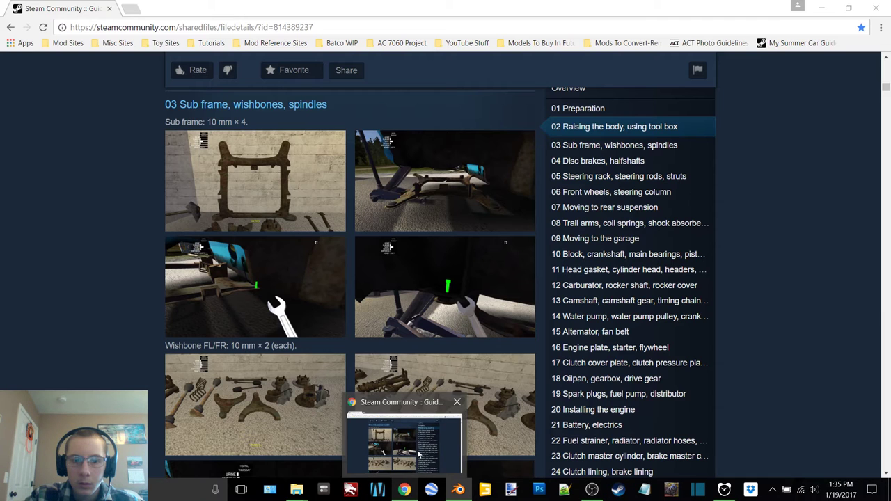
{"action": "left_click", "coordinate": [418, 454]}
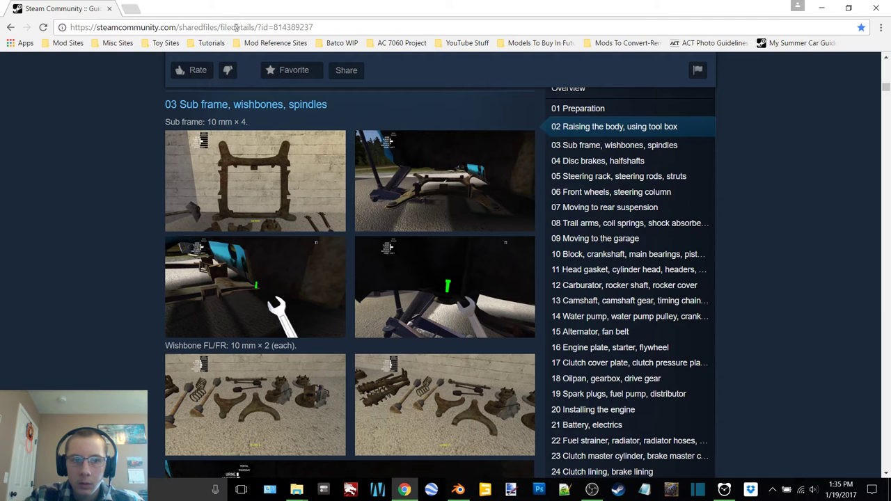
{"action": "left_click", "coordinate": [322, 28]}
{"action": "left_click", "coordinate": [134, 7]}
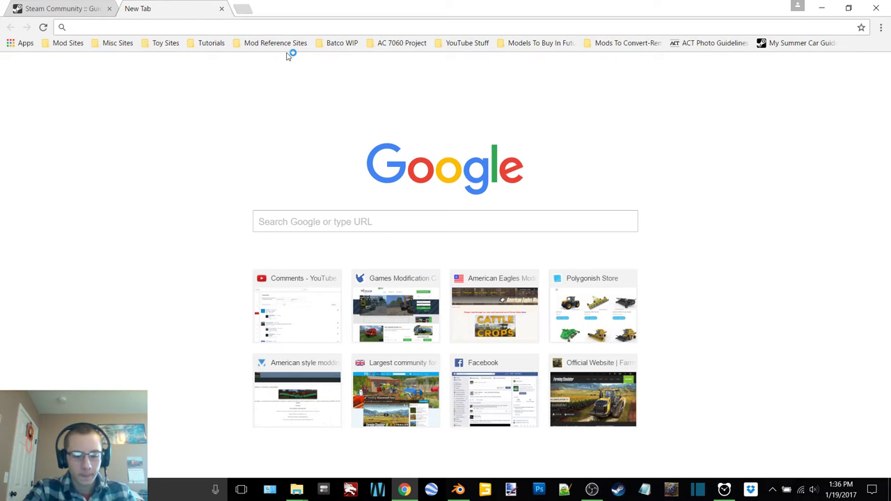
{"action": "type", "text": "interna"}
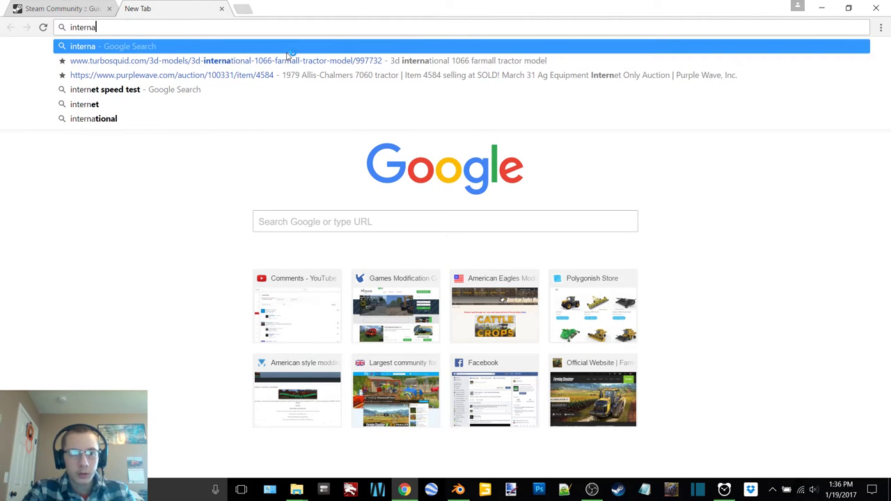
{"action": "type", "text": "tional load"}
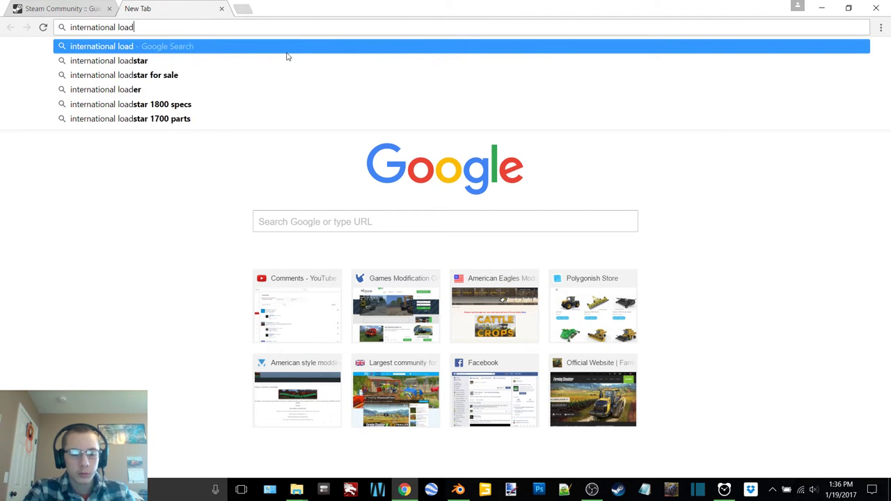
{"action": "type", "text": "star r"}
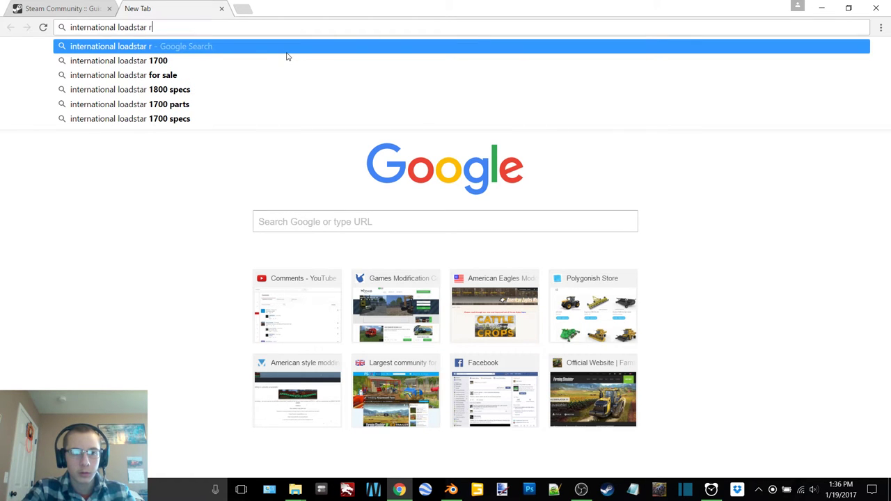
{"action": "type", "text": "ear end"}
{"action": "key", "text": "Return"}
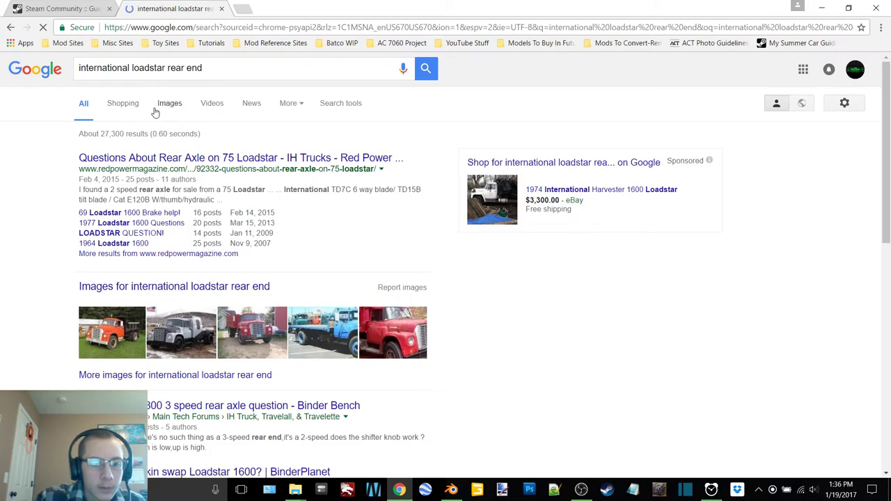
{"action": "left_click", "coordinate": [167, 104]}
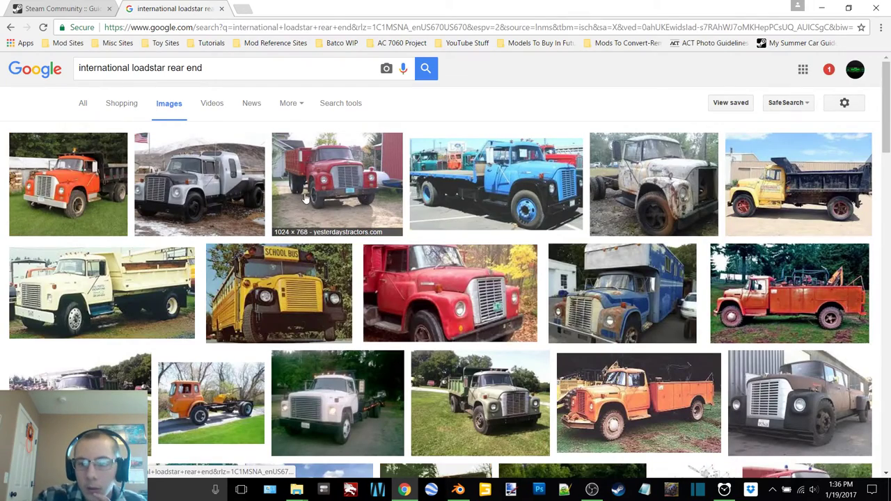
Examine the image results for views of the truck's rear, previewing the red IH 1600 Loadstar Grain Truck and a related photo.
{"action": "scroll", "coordinate": [343, 220], "scroll_direction": "down", "scroll_amount": 8}
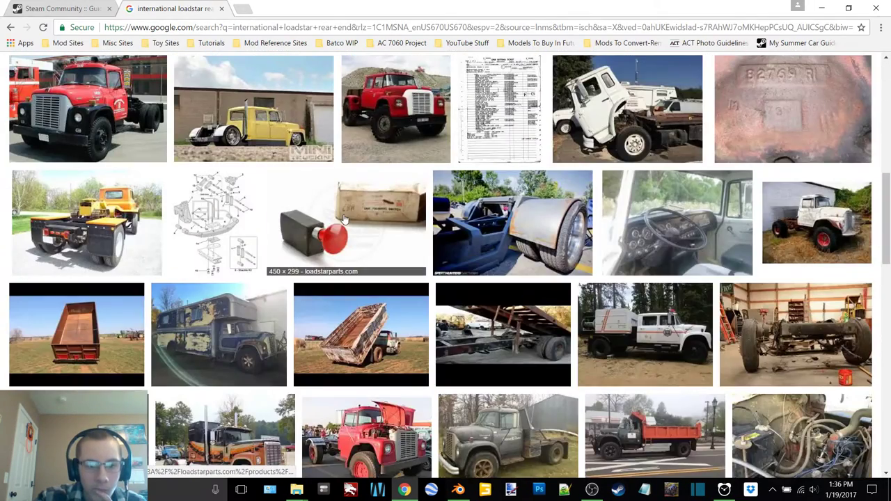
{"action": "scroll", "coordinate": [351, 226], "scroll_direction": "down", "scroll_amount": 7}
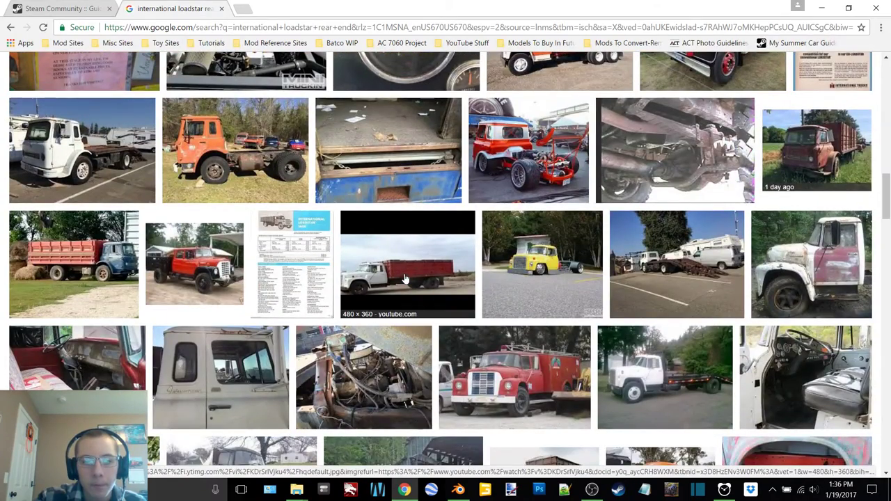
{"action": "scroll", "coordinate": [406, 278], "scroll_direction": "up", "scroll_amount": 3}
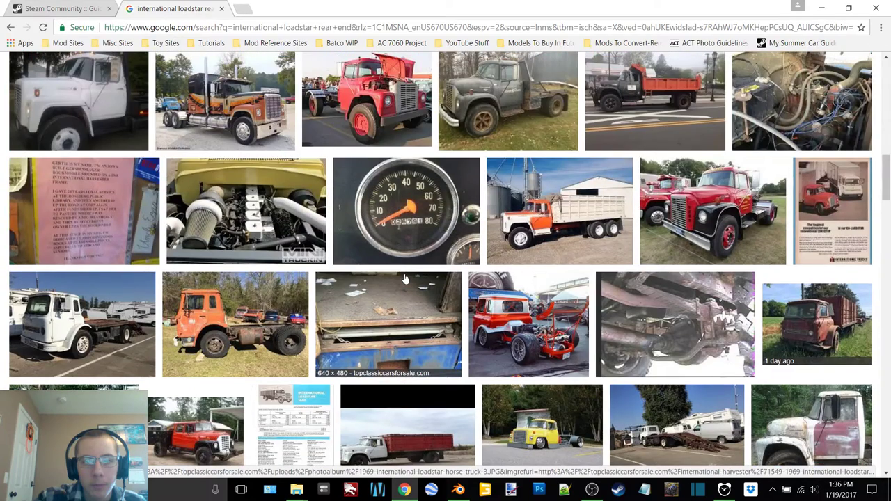
{"action": "scroll", "coordinate": [406, 279], "scroll_direction": "up", "scroll_amount": 3}
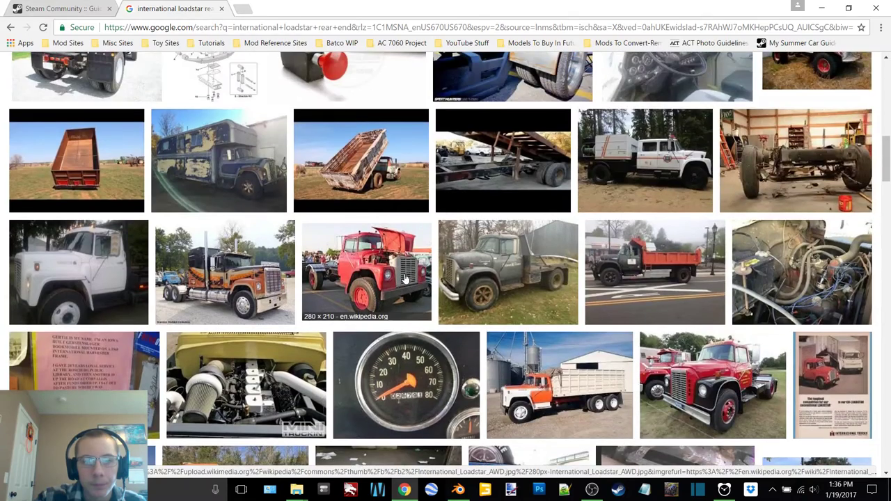
{"action": "scroll", "coordinate": [406, 278], "scroll_direction": "up", "scroll_amount": 6}
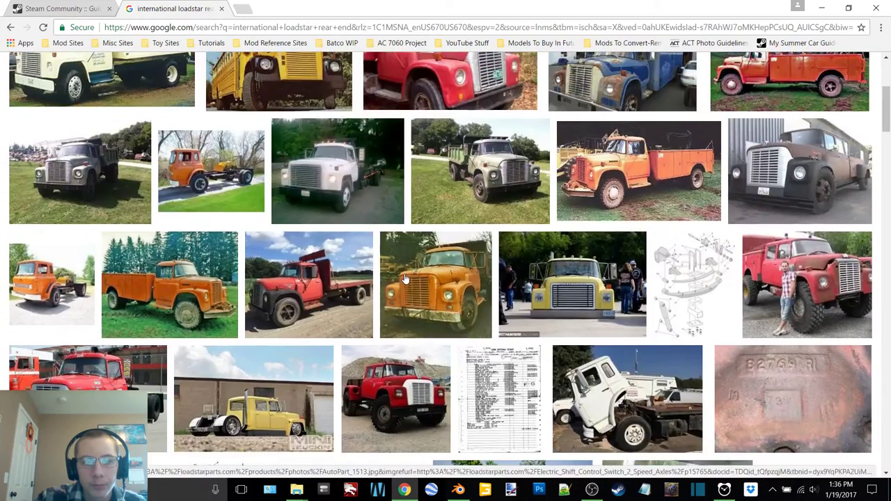
{"action": "scroll", "coordinate": [406, 278], "scroll_direction": "up", "scroll_amount": 3}
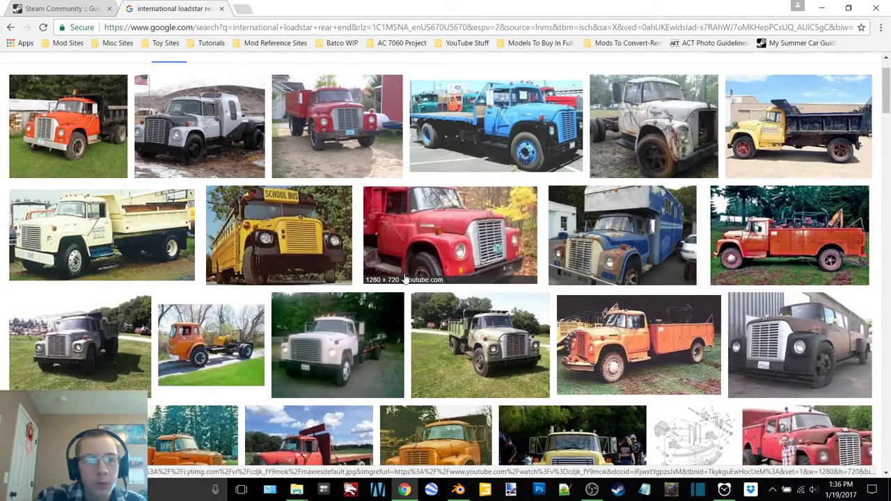
{"action": "left_click", "coordinate": [351, 106]}
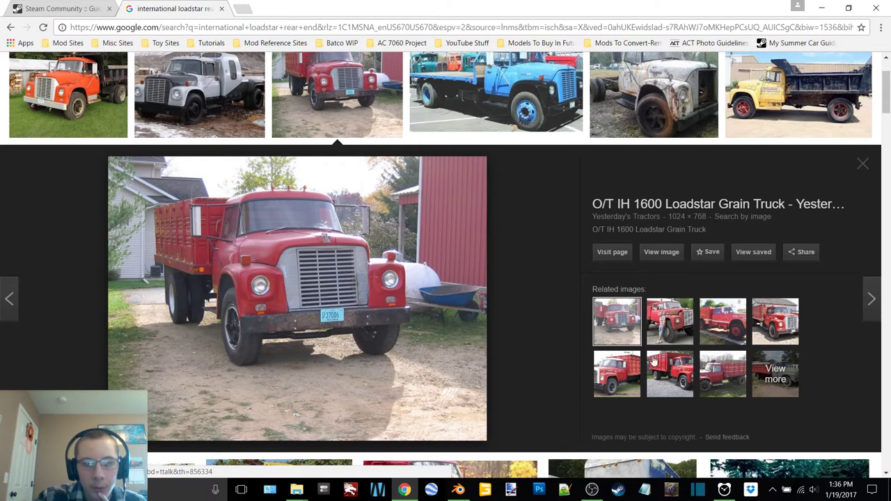
{"action": "left_click", "coordinate": [680, 382]}
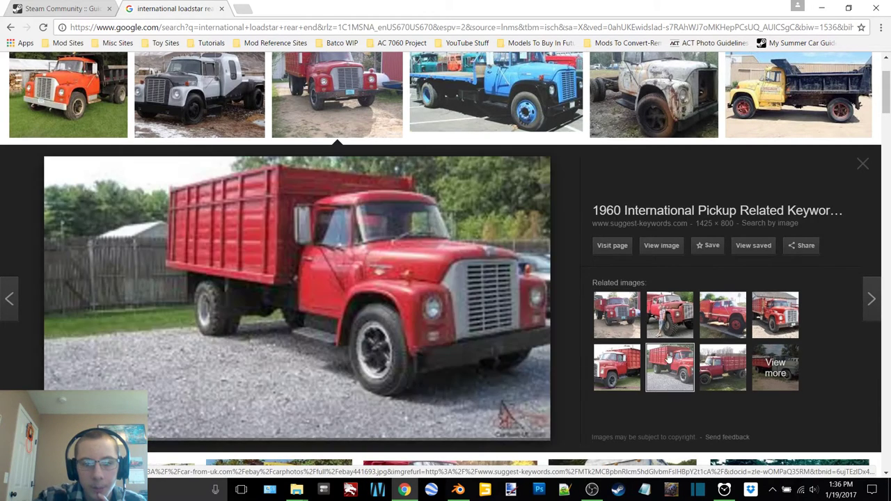
{"action": "left_click", "coordinate": [606, 321]}
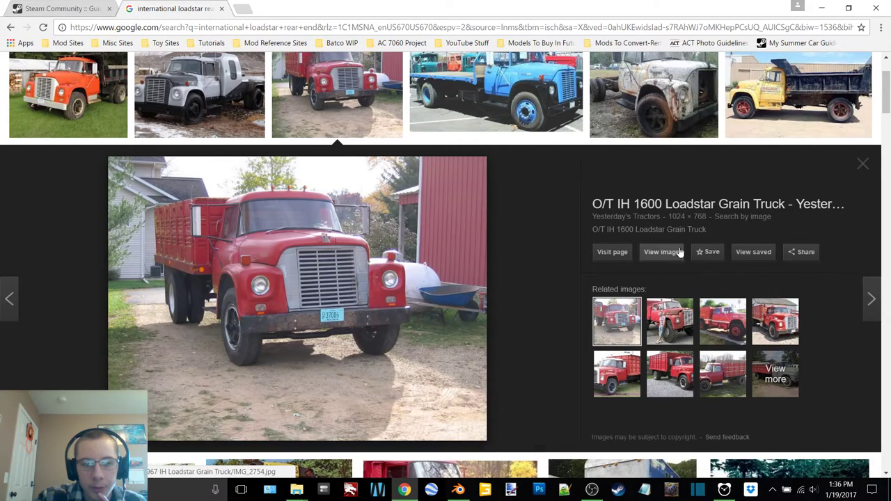
{"action": "left_click", "coordinate": [863, 164]}
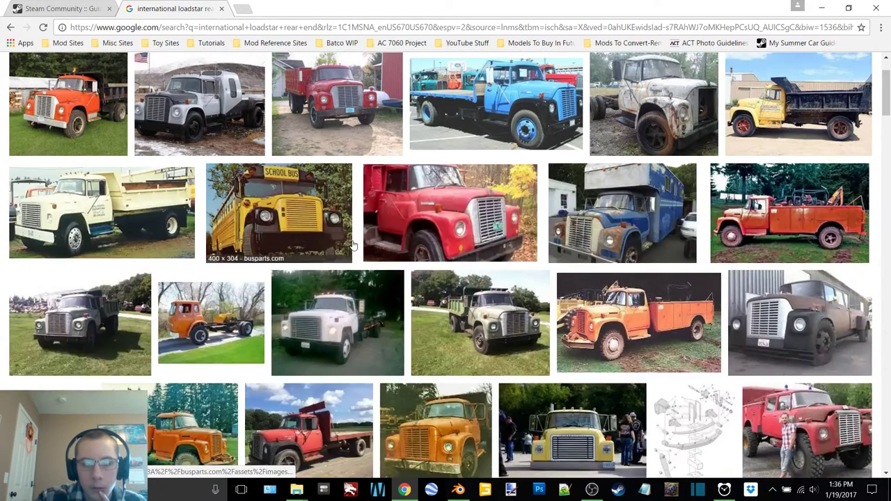
Change the image search to "international loadstar rear bumper".
{"action": "scroll", "coordinate": [273, 155], "scroll_direction": "up", "scroll_amount": 2}
{"action": "left_click_drag", "start_coordinate": [209, 68], "coordinate": [168, 69]}
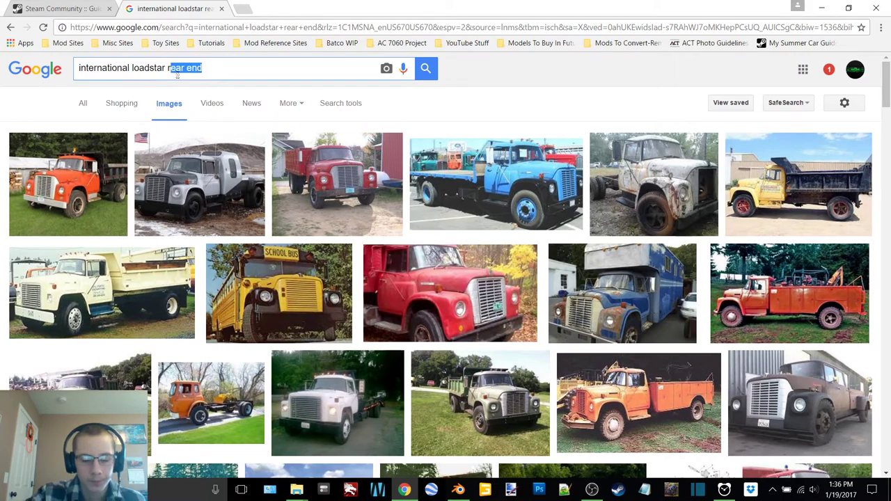
{"action": "type", "text": "rear bump"}
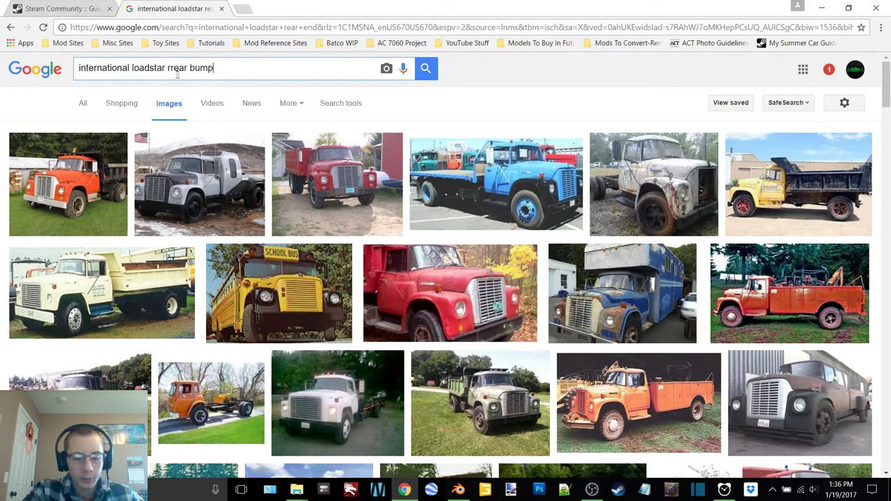
{"action": "type", "text": "er"}
{"action": "key", "text": "Return"}
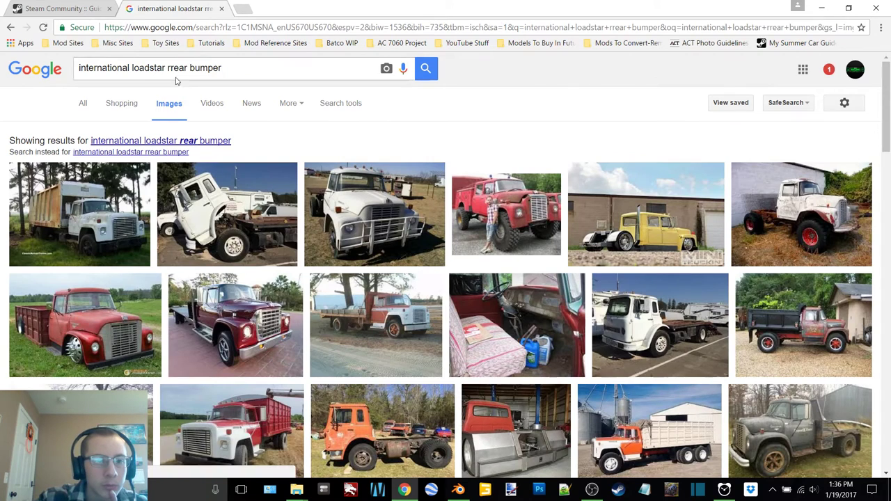
Examine the image results for the corrected search "international loadstar rear bumper" for views of the truck's rear end.
{"action": "left_click", "coordinate": [160, 140]}
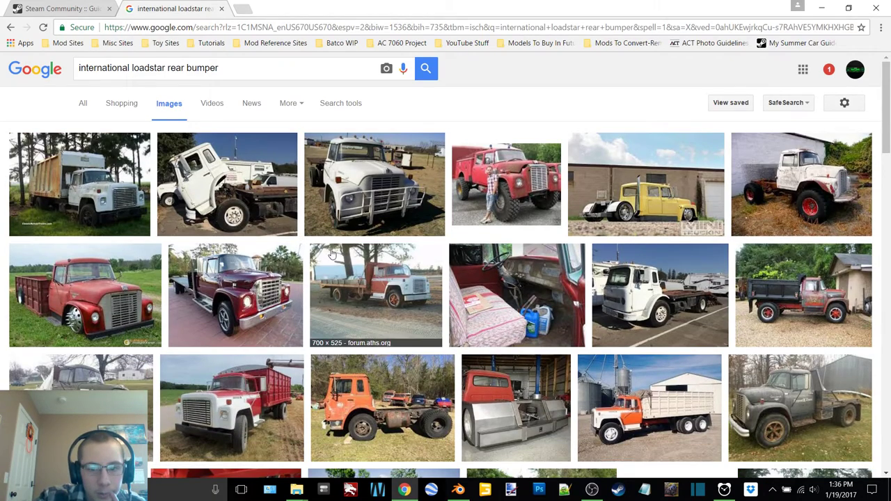
{"action": "scroll", "coordinate": [333, 265], "scroll_direction": "down", "scroll_amount": 5}
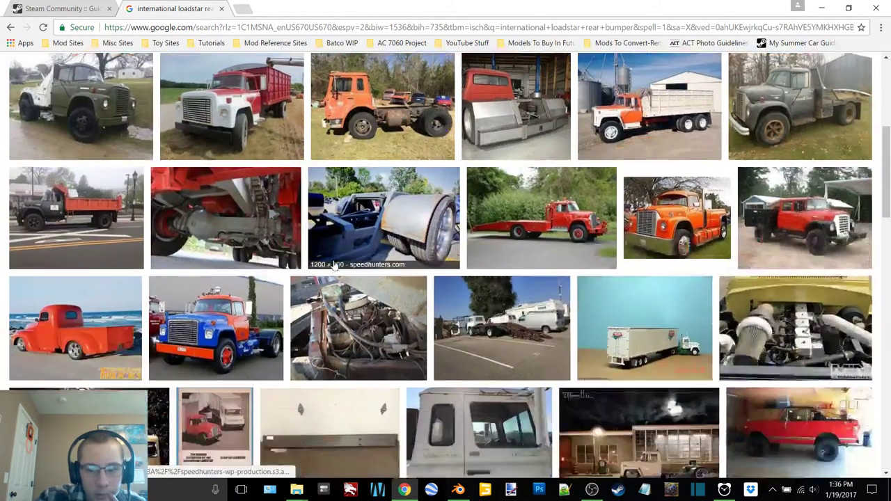
{"action": "scroll", "coordinate": [333, 265], "scroll_direction": "down", "scroll_amount": 7}
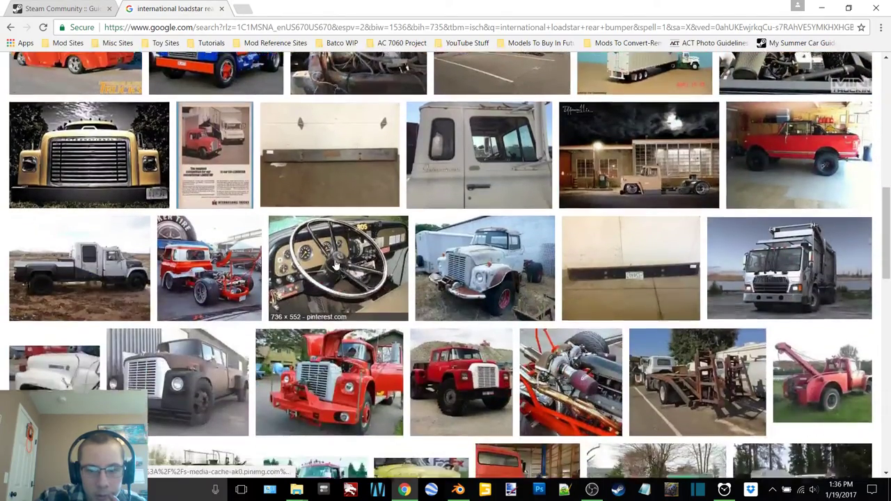
{"action": "scroll", "coordinate": [335, 265], "scroll_direction": "down", "scroll_amount": 3}
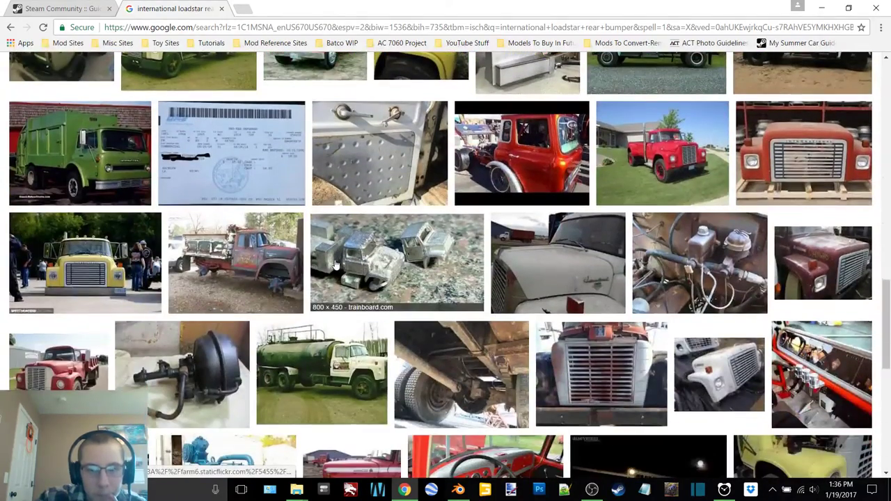
{"action": "scroll", "coordinate": [334, 265], "scroll_direction": "down", "scroll_amount": 2}
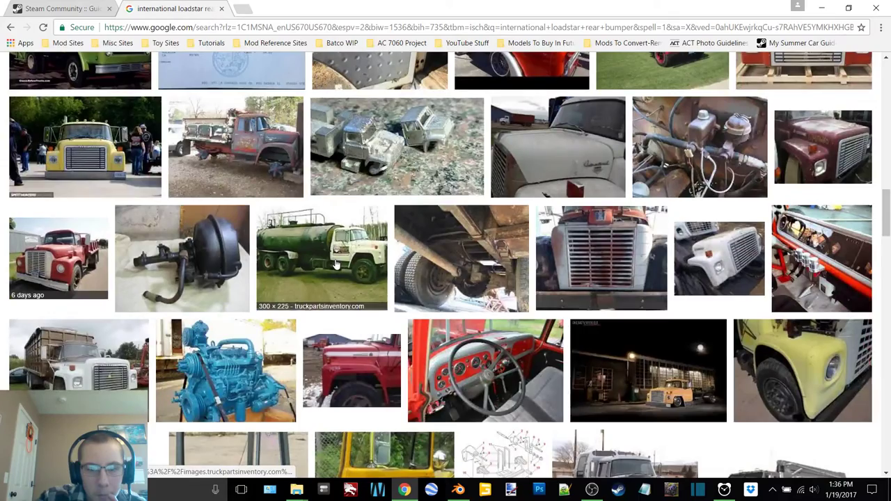
{"action": "scroll", "coordinate": [334, 264], "scroll_direction": "down", "scroll_amount": 6}
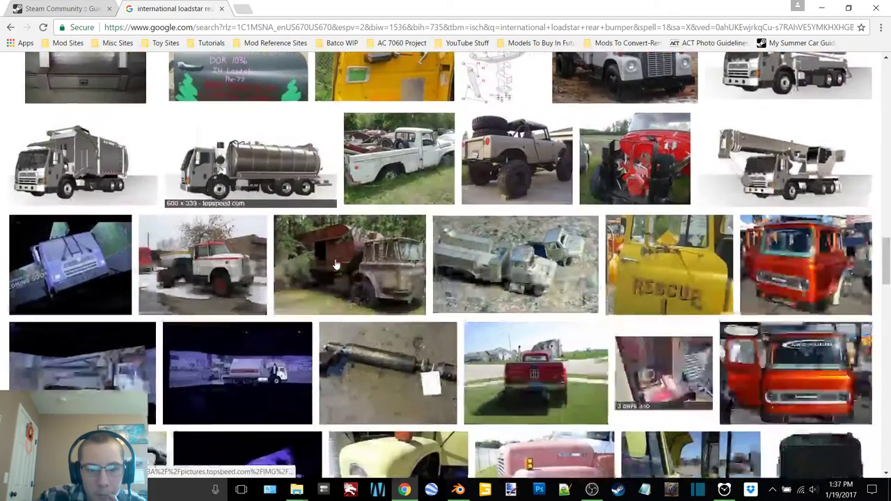
{"action": "scroll", "coordinate": [335, 264], "scroll_direction": "down", "scroll_amount": 2}
{"action": "scroll", "coordinate": [335, 264], "scroll_direction": "down", "scroll_amount": 3}
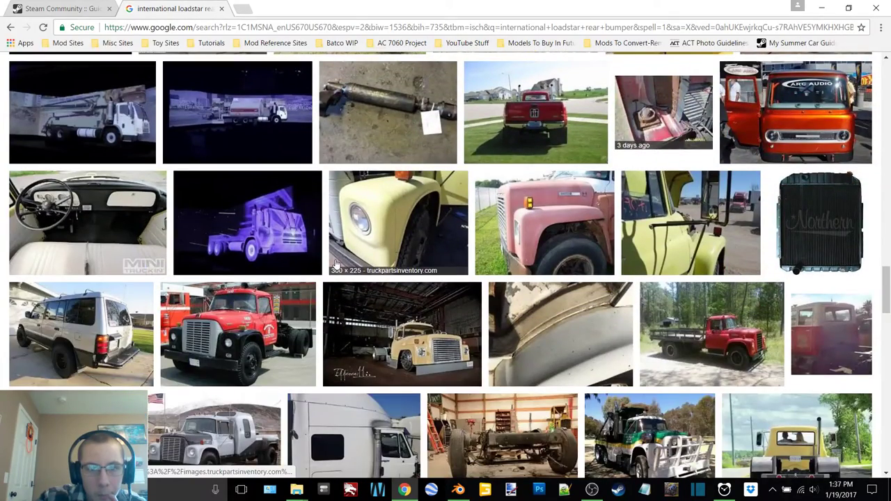
{"action": "scroll", "coordinate": [335, 264], "scroll_direction": "down", "scroll_amount": 4}
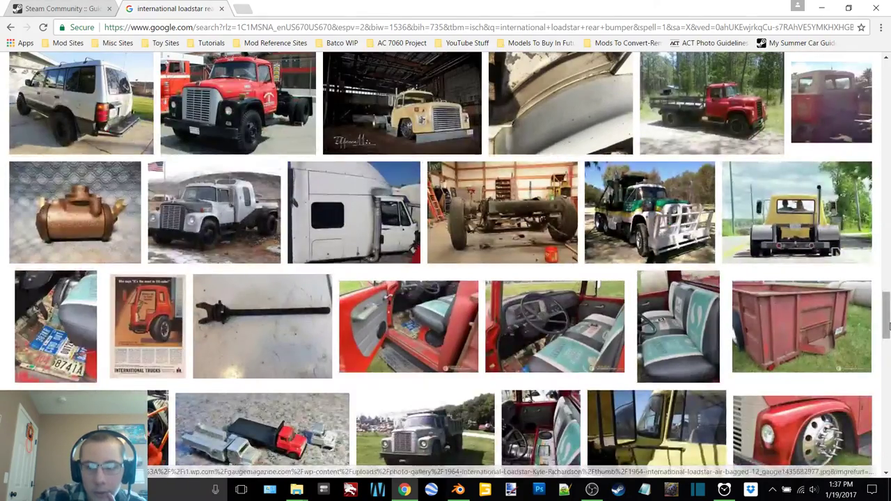
Change the image search to "international loadstar taillights".
{"action": "left_click_drag", "start_coordinate": [887, 306], "coordinate": [885, 78]}
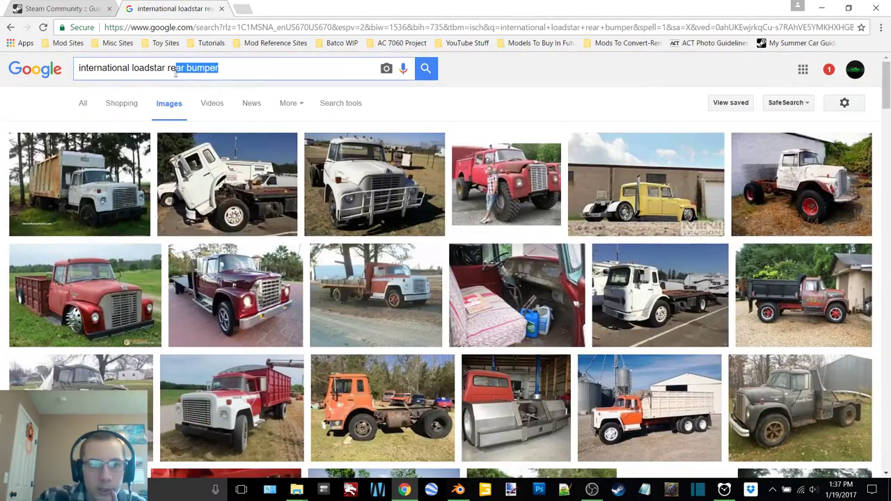
{"action": "type", "text": "ai"}
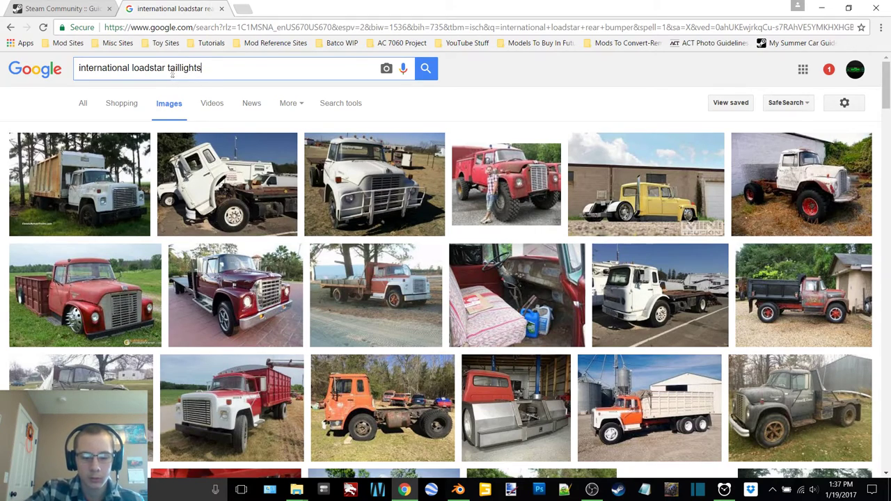
{"action": "type", "text": "llights"}
{"action": "key", "text": "Return"}
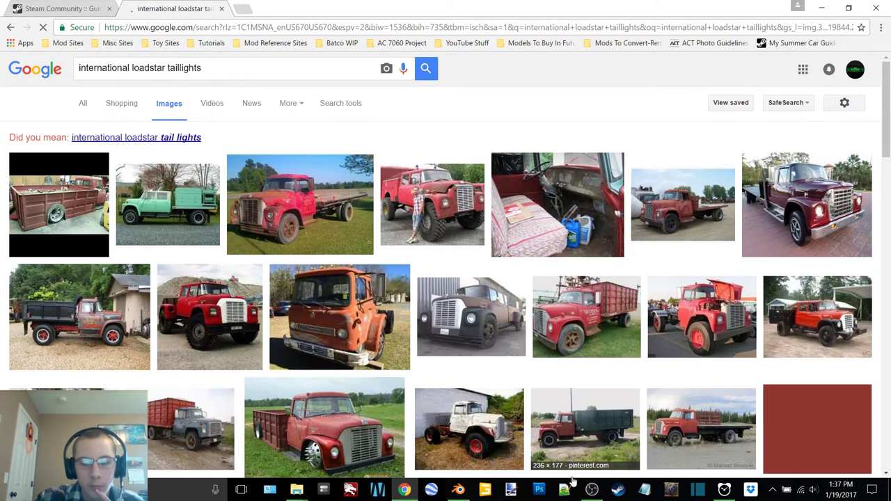
Check the recording in OBS, then pause the 30-minute timer in Alarms & Clock and reset it.
{"action": "left_click", "coordinate": [592, 489]}
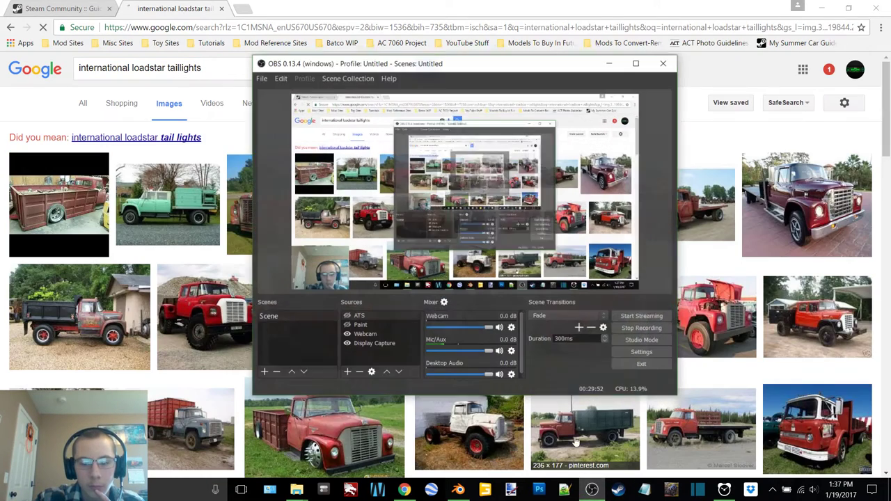
{"action": "left_click", "coordinate": [608, 61]}
{"action": "left_click", "coordinate": [723, 489]}
{"action": "left_click", "coordinate": [473, 209]}
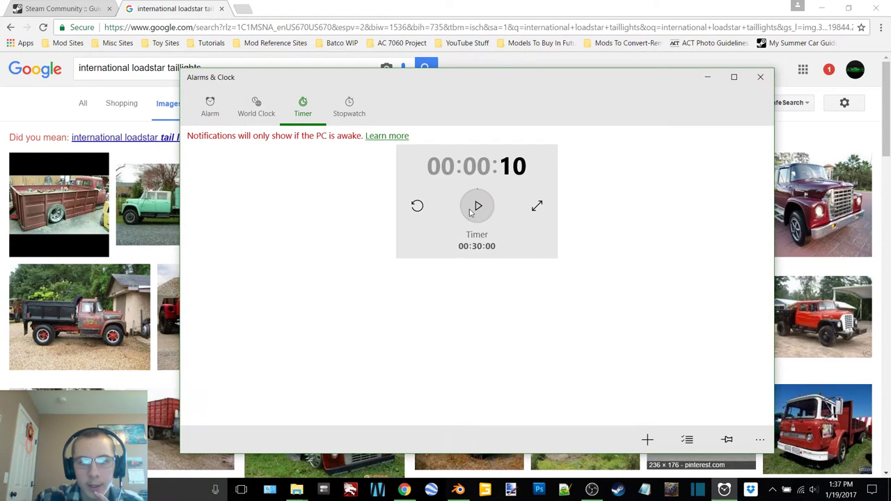
{"action": "left_click", "coordinate": [417, 205]}
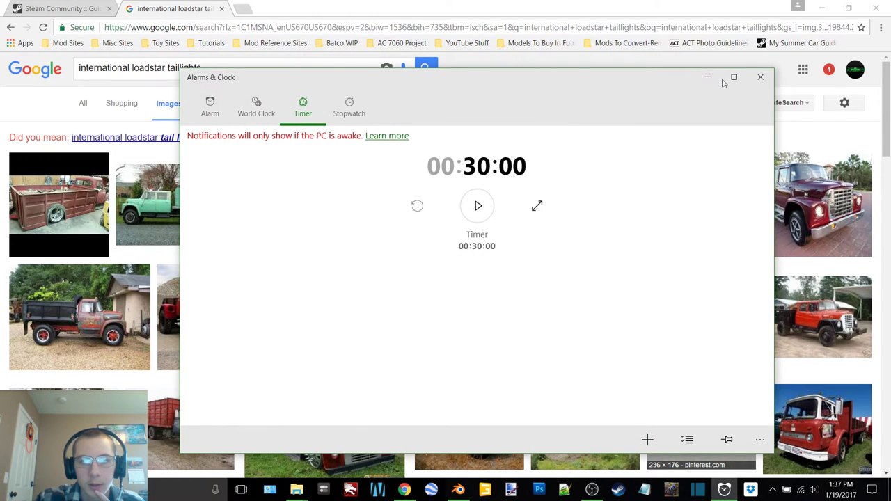
{"action": "left_click", "coordinate": [707, 78]}
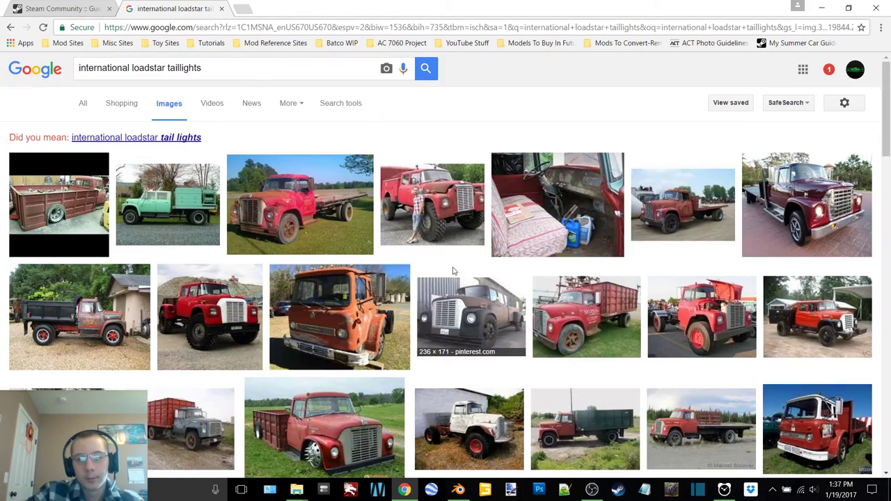
Examine the taillight image results for reference photos of the Loadstar's rear lights.
{"action": "scroll", "coordinate": [460, 287], "scroll_direction": "down", "scroll_amount": 4}
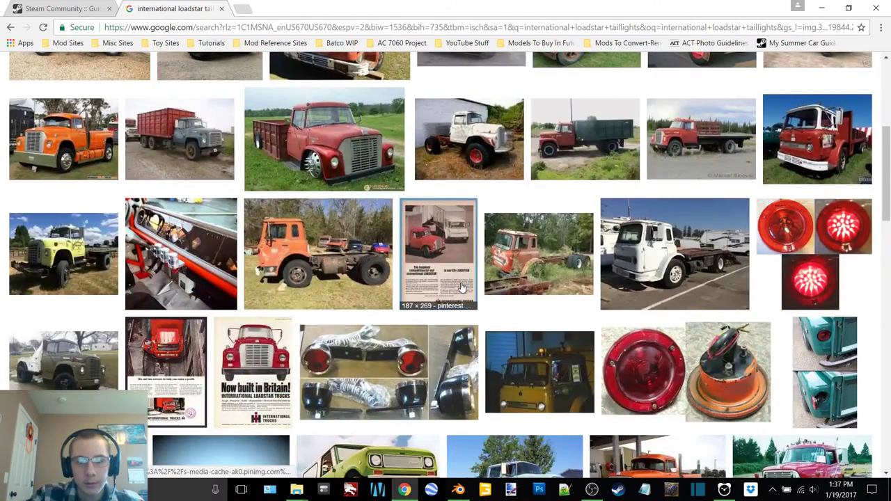
{"action": "scroll", "coordinate": [461, 288], "scroll_direction": "down", "scroll_amount": 3}
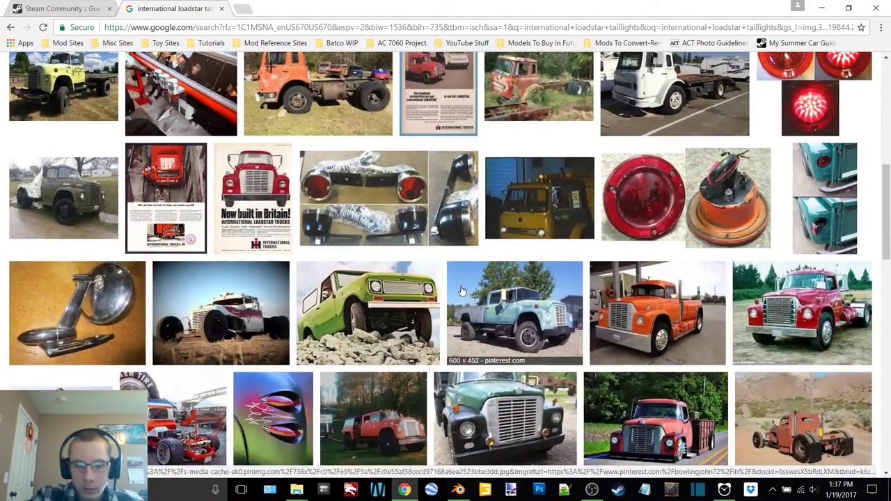
{"action": "scroll", "coordinate": [461, 288], "scroll_direction": "down", "scroll_amount": 2}
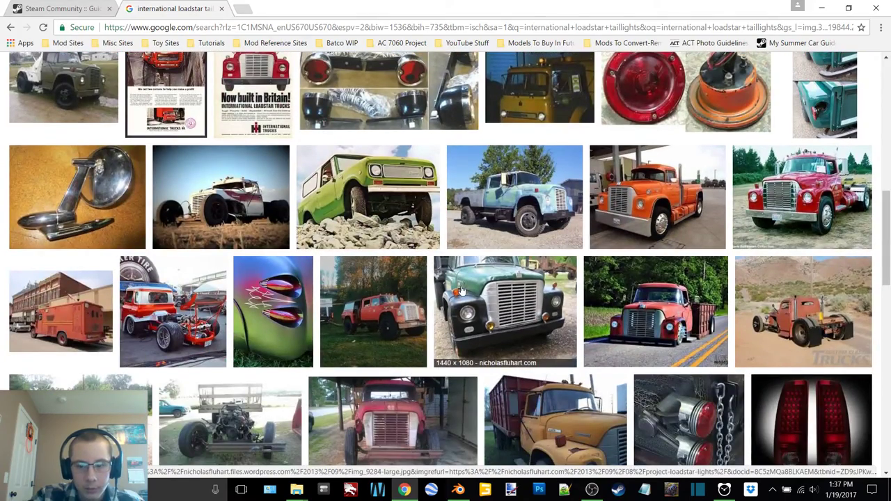
{"action": "scroll", "coordinate": [461, 291], "scroll_direction": "down", "scroll_amount": 3}
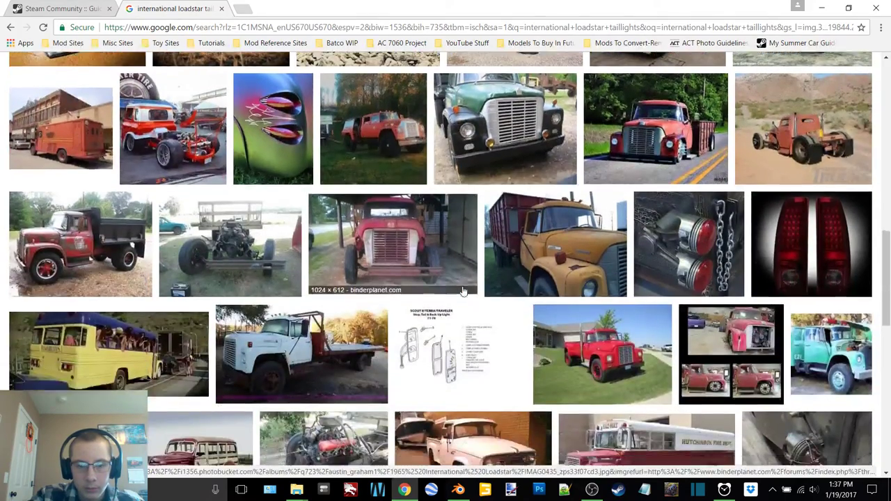
{"action": "scroll", "coordinate": [462, 291], "scroll_direction": "down", "scroll_amount": 3}
{"action": "scroll", "coordinate": [462, 291], "scroll_direction": "down", "scroll_amount": 5}
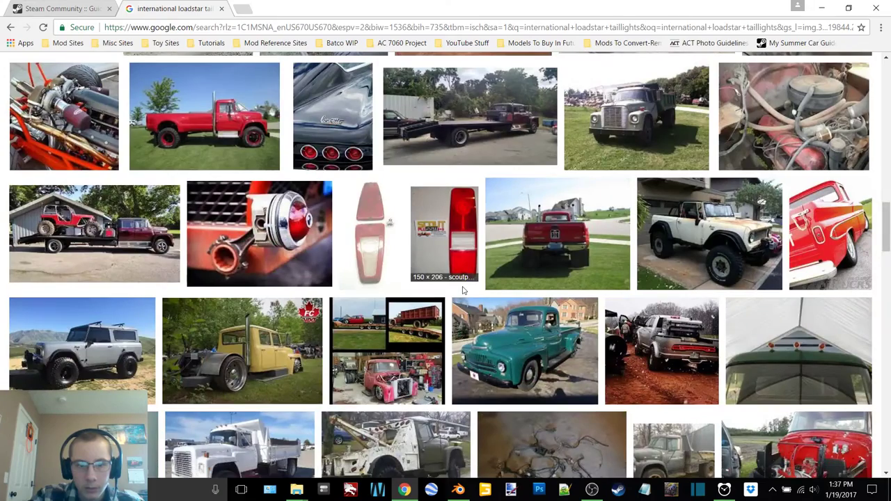
{"action": "scroll", "coordinate": [458, 265], "scroll_direction": "down", "scroll_amount": 5}
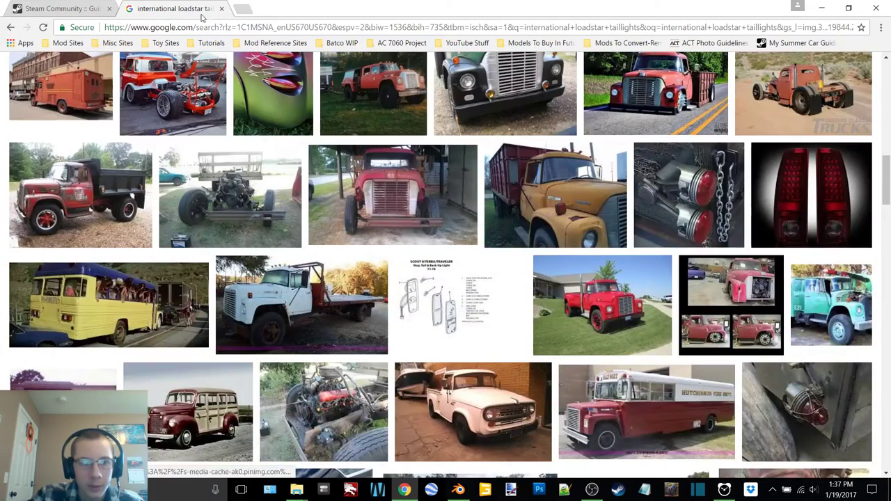
Switch back to Blender and reopen the Taillights object in Edit Mode.
{"action": "key", "text": "ctrl+Tab"}
{"action": "left_click", "coordinate": [817, 7]}
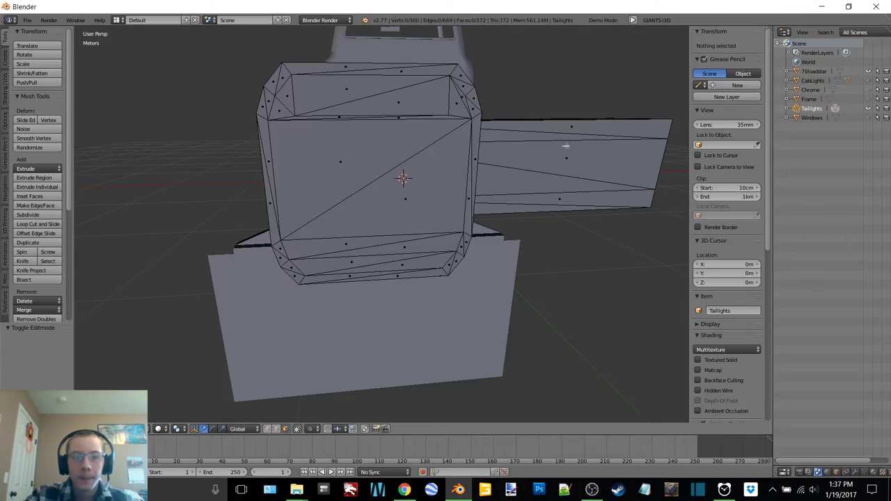
{"action": "scroll", "coordinate": [338, 181], "scroll_direction": "down", "scroll_amount": 8}
{"action": "middle_click_drag", "start_coordinate": [402, 143], "coordinate": [379, 180]}
{"action": "scroll", "coordinate": [381, 165], "scroll_direction": "up", "scroll_amount": 5}
{"action": "scroll", "coordinate": [380, 166], "scroll_direction": "down", "scroll_amount": 2}
{"action": "key", "text": "Tab"}
{"action": "left_click", "coordinate": [333, 170]}
{"action": "key", "text": "Tab"}
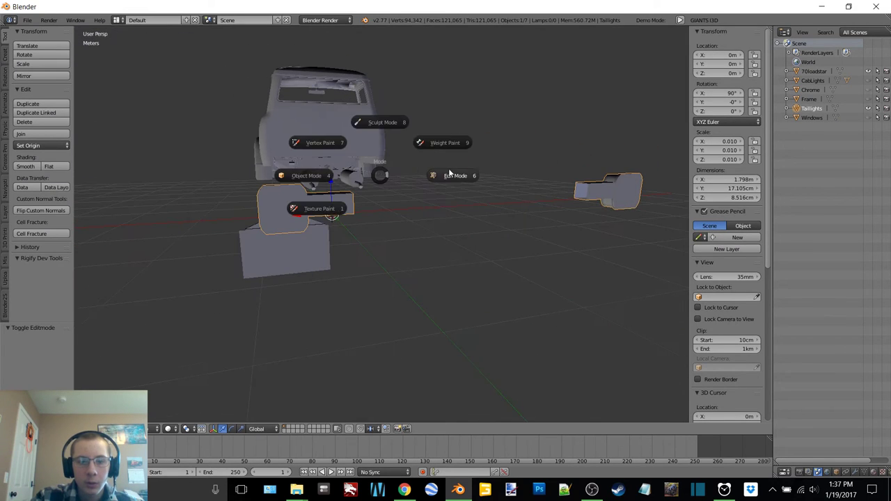
{"action": "left_click", "coordinate": [452, 171]}
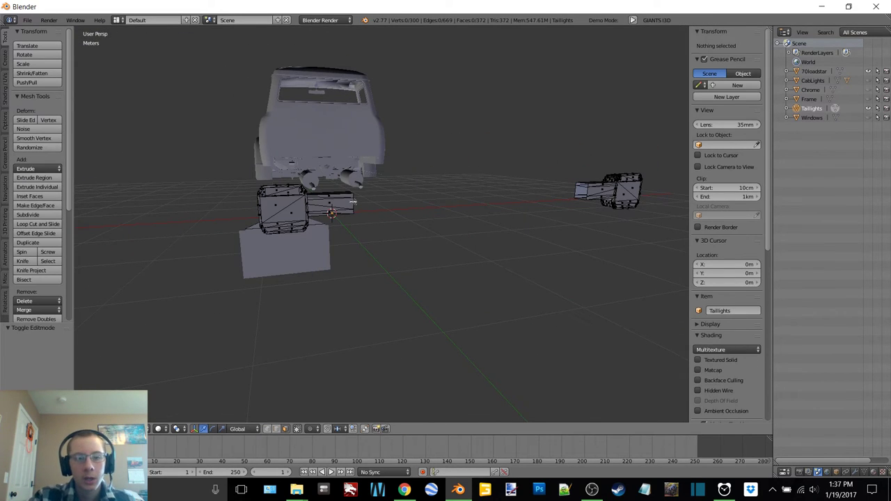
Circle-select the flat rear lens faces of the taillight above the hanging box.
{"action": "middle_click_drag", "start_coordinate": [353, 202], "coordinate": [394, 196], "text": "shift"}
{"action": "scroll", "coordinate": [408, 187], "scroll_direction": "up", "scroll_amount": 3}
{"action": "middle_click_drag", "start_coordinate": [388, 166], "coordinate": [401, 171], "text": "shift"}
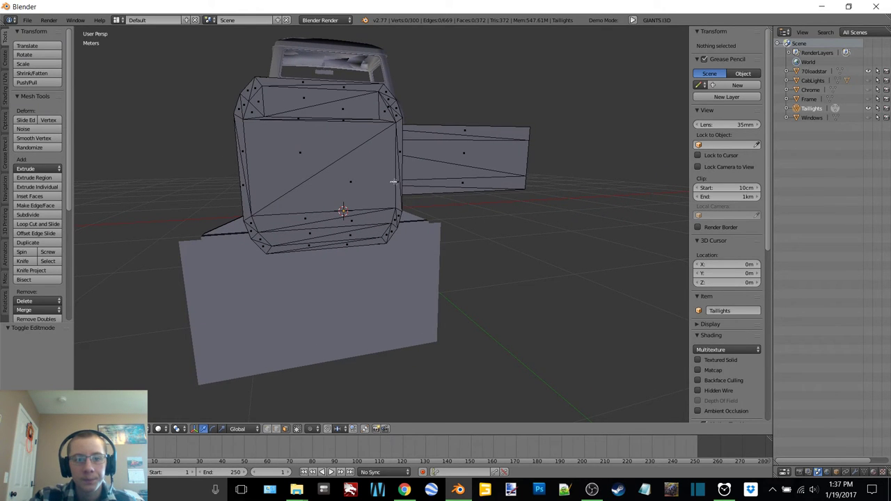
{"action": "key", "text": "c"}
{"action": "mouse_move", "coordinate": [324, 177]}
{"action": "left_mouse_down"}
{"action": "mouse_move", "coordinate": [300, 167]}
{"action": "mouse_move", "coordinate": [329, 206]}
{"action": "left_mouse_up"}
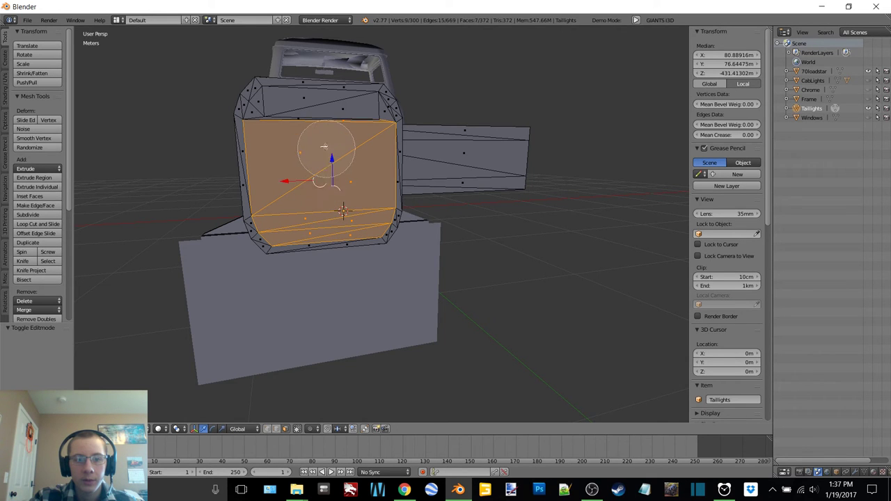
{"action": "left_click_drag", "start_coordinate": [323, 146], "coordinate": [289, 130]}
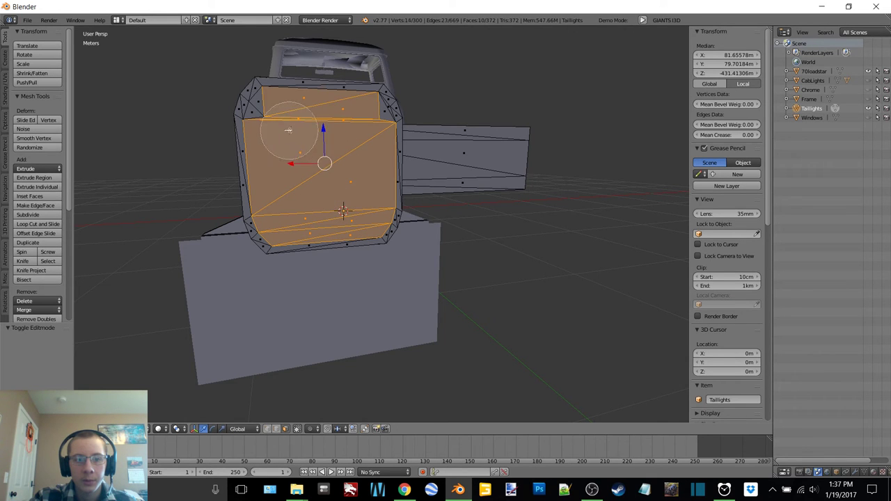
{"action": "right_click", "coordinate": [360, 132]}
Add the flat rear lens faces of the opposite taillight to the selection with Circle Select.
{"action": "mouse_move", "coordinate": [511, 143]}
{"action": "middle_mouse_down", "text": "shift"}
{"action": "mouse_move", "coordinate": [265, 164]}
{"action": "mouse_move", "coordinate": [365, 131]}
{"action": "middle_mouse_up", "text": "shift"}
{"action": "scroll", "coordinate": [365, 131], "scroll_direction": "up", "scroll_amount": 4}
{"action": "scroll", "coordinate": [388, 111], "scroll_direction": "down", "scroll_amount": 5}
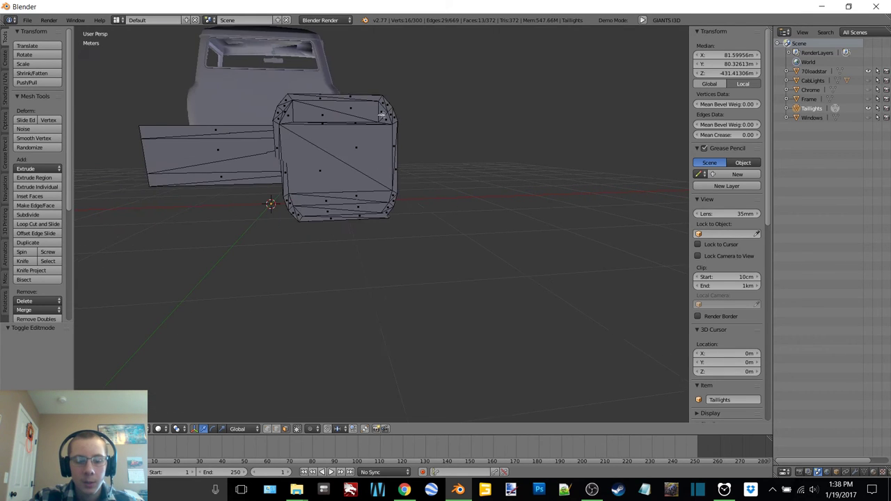
{"action": "key", "text": "c"}
{"action": "mouse_move", "coordinate": [362, 145]}
{"action": "left_mouse_down"}
{"action": "mouse_move", "coordinate": [355, 179]}
{"action": "mouse_move", "coordinate": [323, 140]}
{"action": "left_mouse_up"}
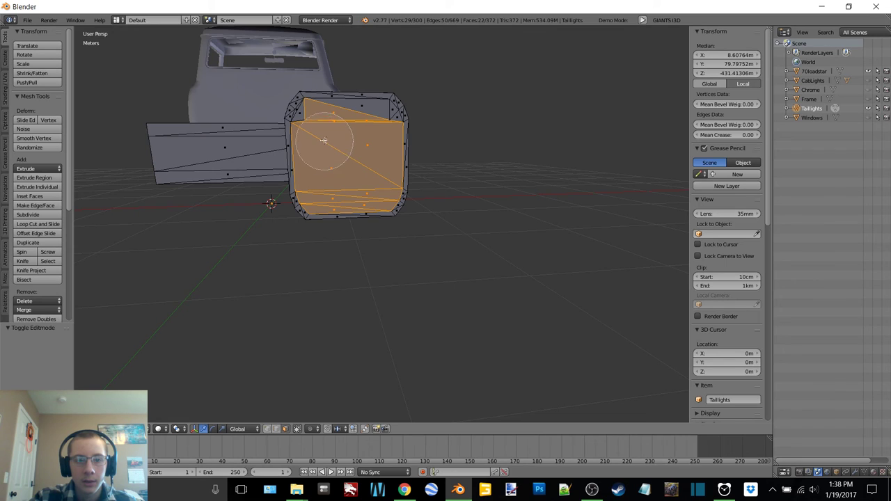
{"action": "middle_click", "coordinate": [264, 176]}
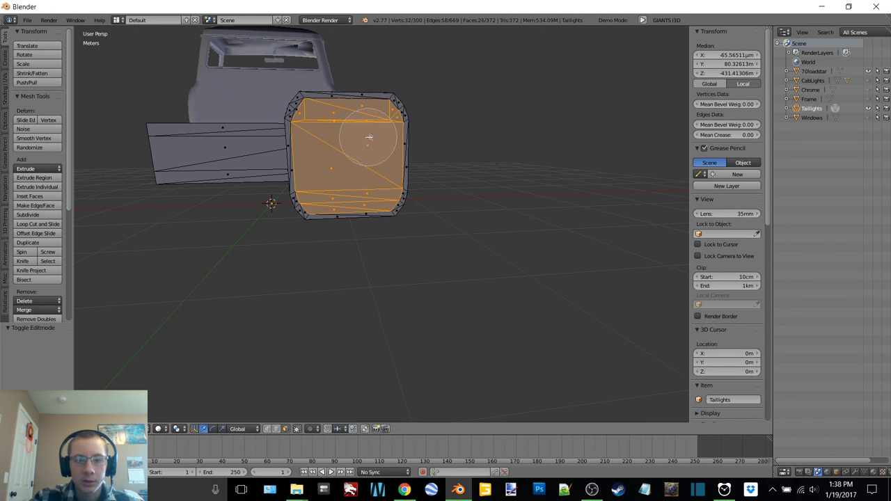
Separate the selected lens faces of both taillights into their own object.
{"action": "scroll", "coordinate": [451, 108], "scroll_direction": "down", "scroll_amount": 8}
{"action": "middle_click_drag", "start_coordinate": [331, 157], "coordinate": [403, 140], "text": "shift"}
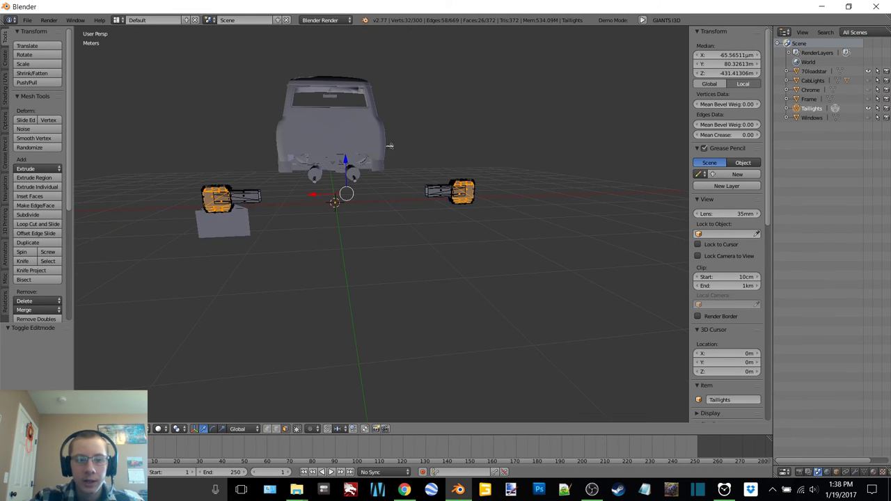
{"action": "left_click", "coordinate": [374, 152]}
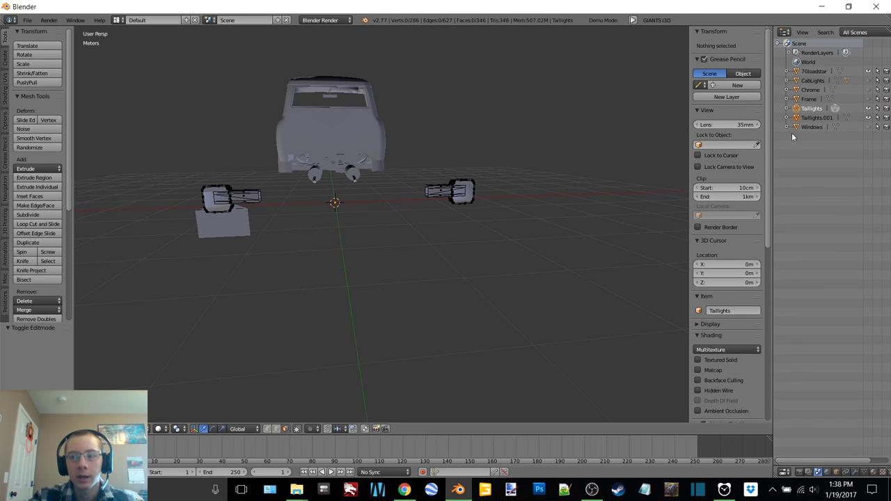
Select the separated taillight lens object in Object Mode, open its name for editing, and bring up OBS.
{"action": "left_click", "coordinate": [830, 117]}
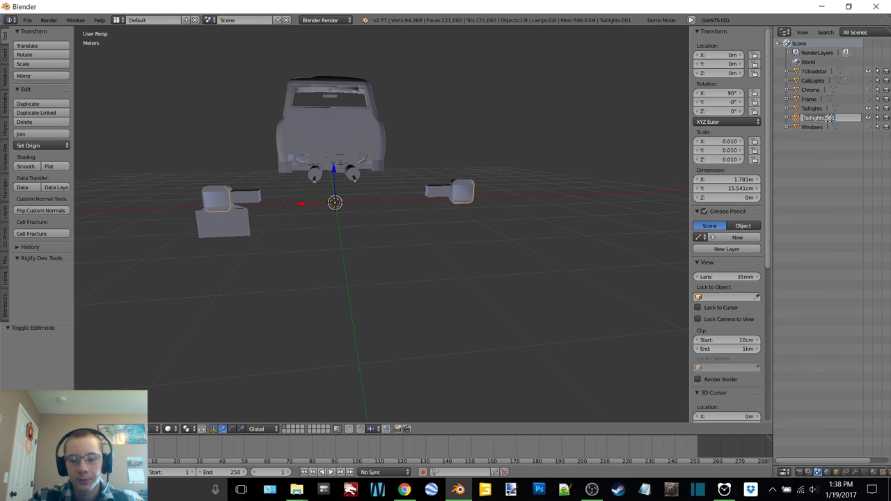
{"action": "left_click", "coordinate": [593, 490]}
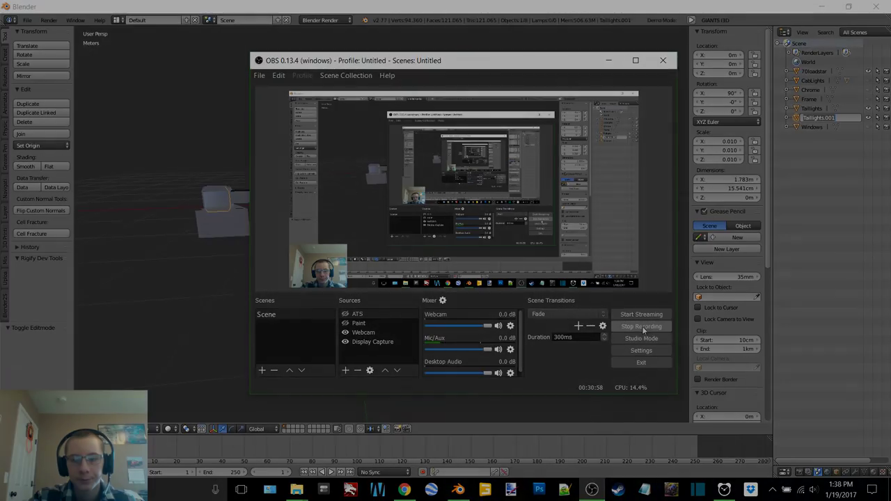